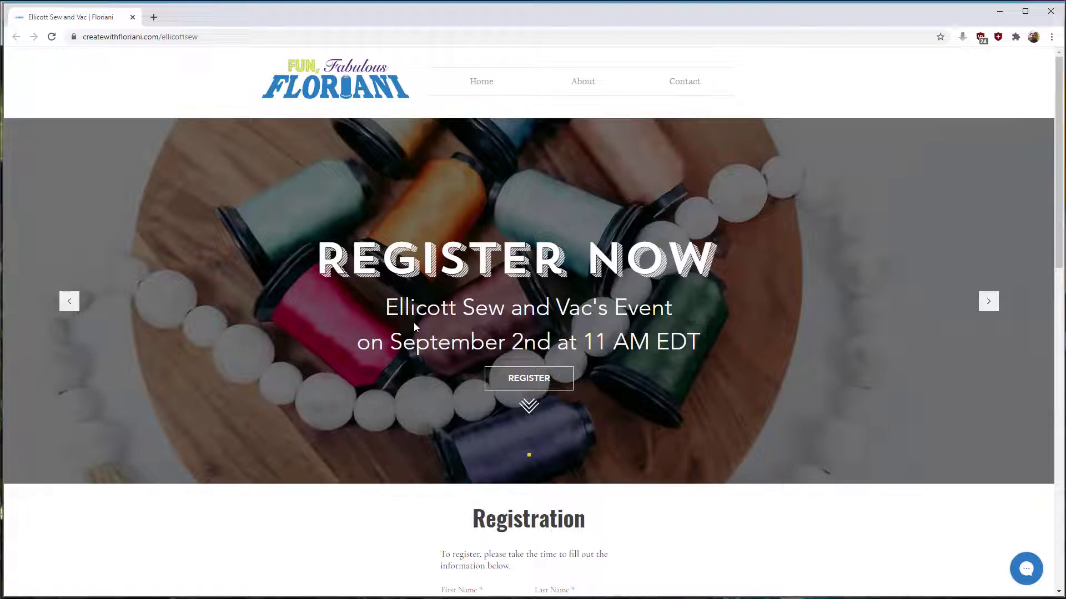
# - Look over the Ellicott Sew and Vac event page down to its registration form and minimise the browser window
pyautogui.scroll(-8, 535, 492)
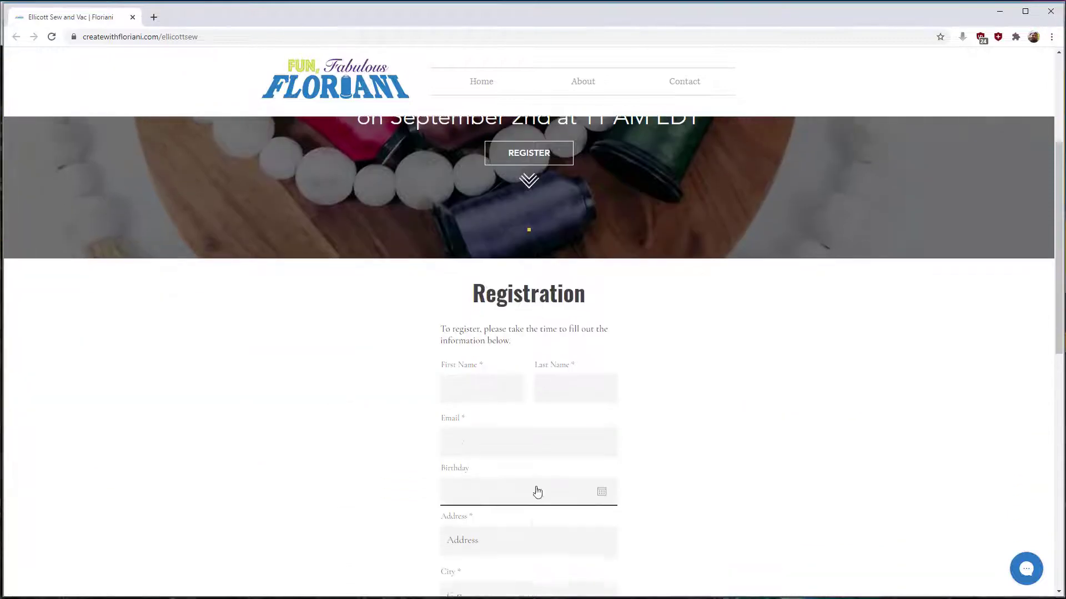
pyautogui.scroll(5, 713, 469)
pyautogui.scroll(3, 722, 450)
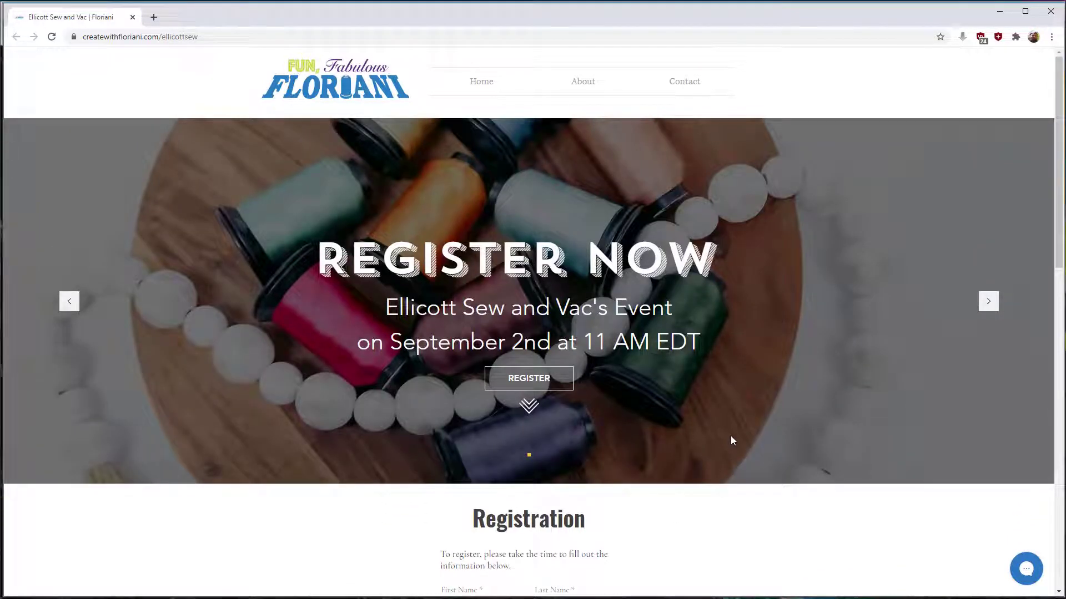
pyautogui.click(998, 9)
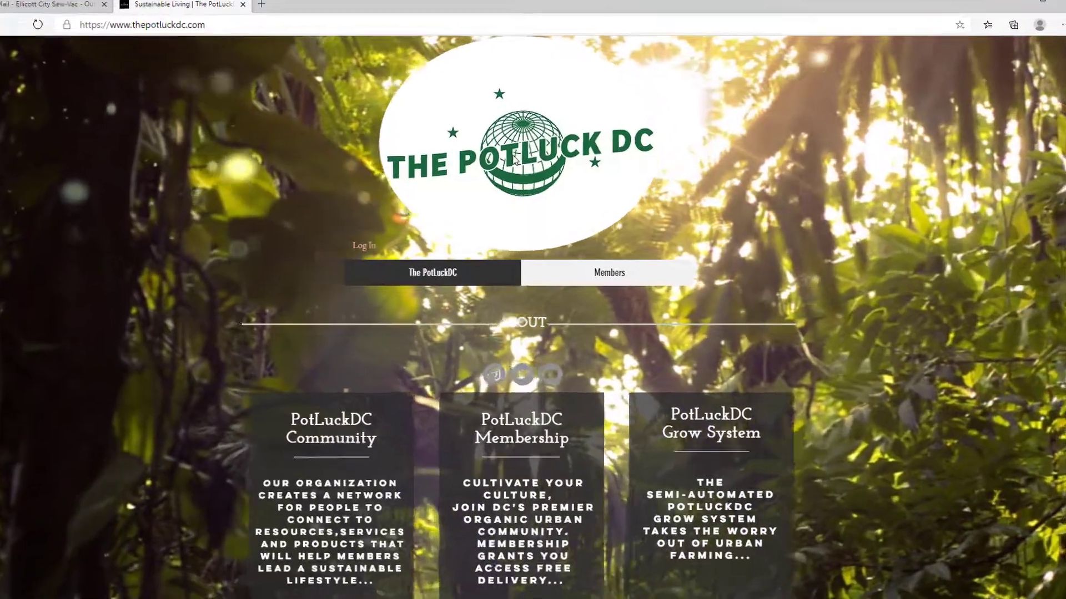
pyautogui.rightClick(520, 161)
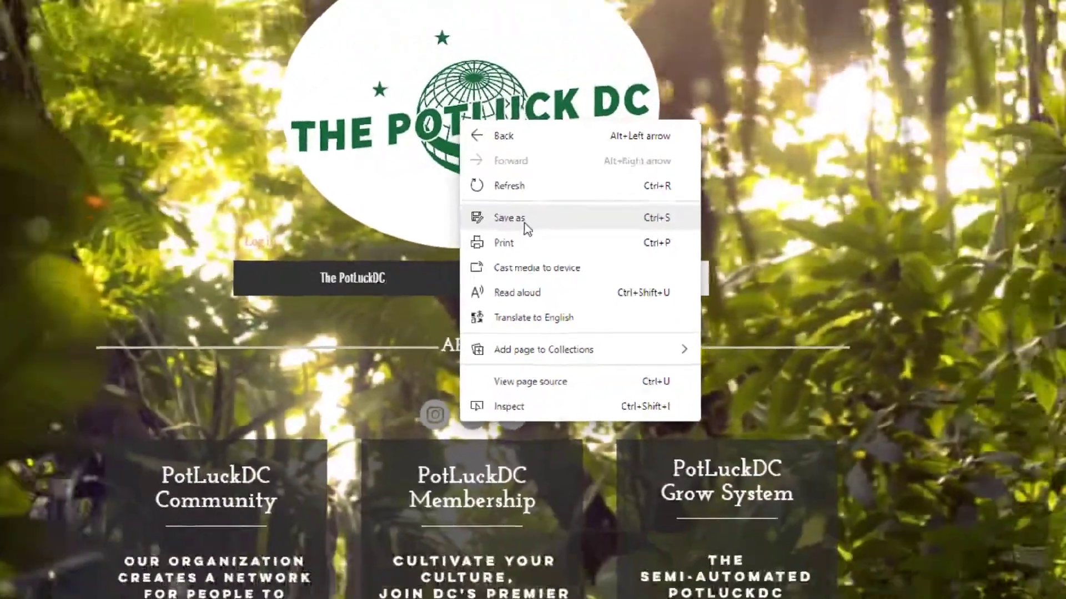
pyautogui.click(441, 200)
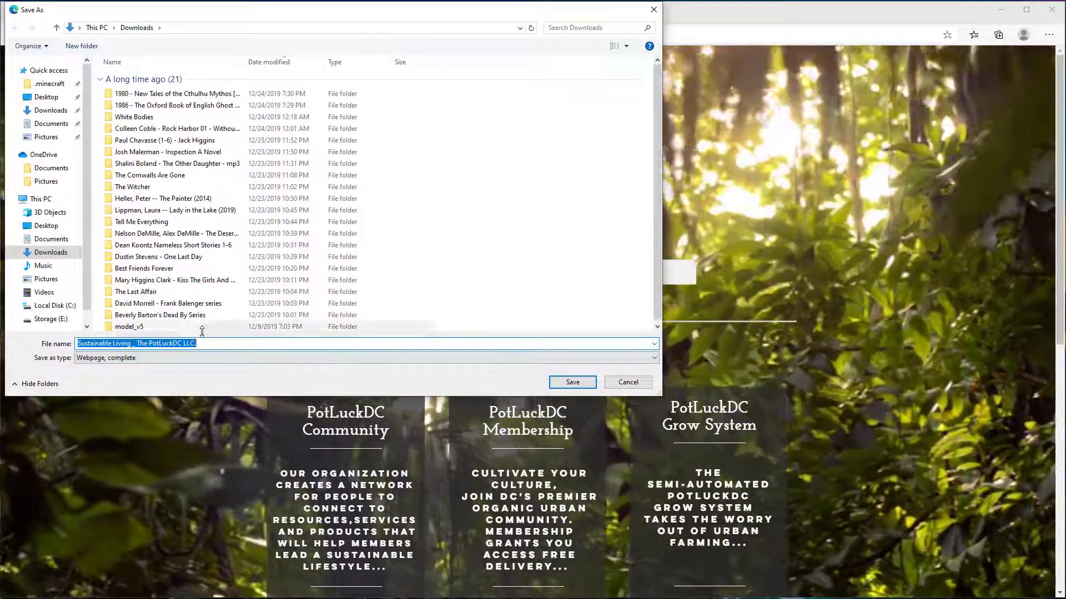
pyautogui.click(643, 384)
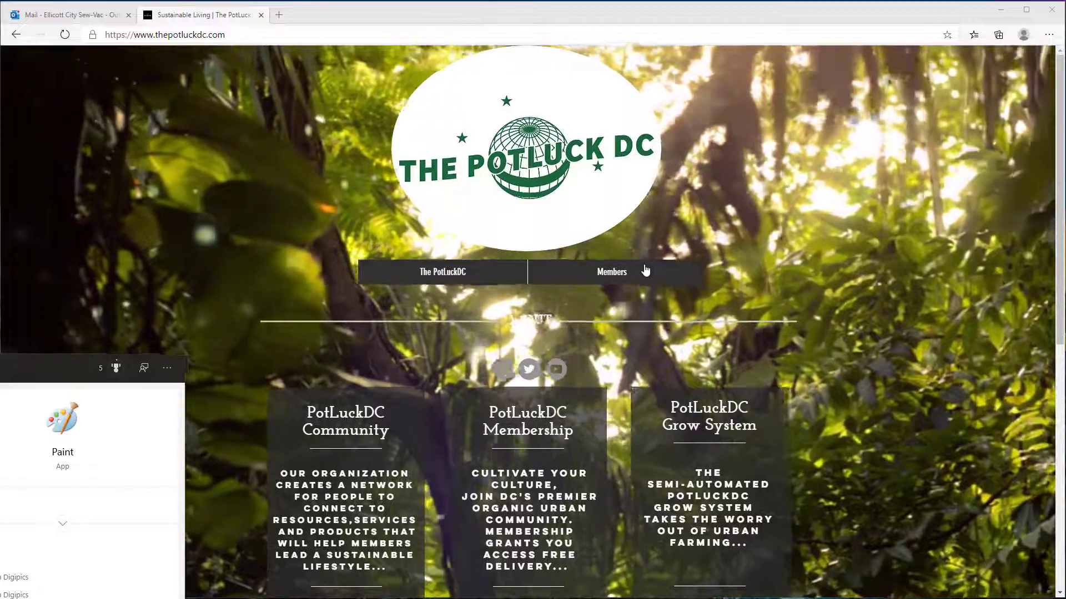
# - Switch to Paint and paste the captured screenshot of The Potluck DC website onto the blank canvas
pyautogui.click(645, 271)
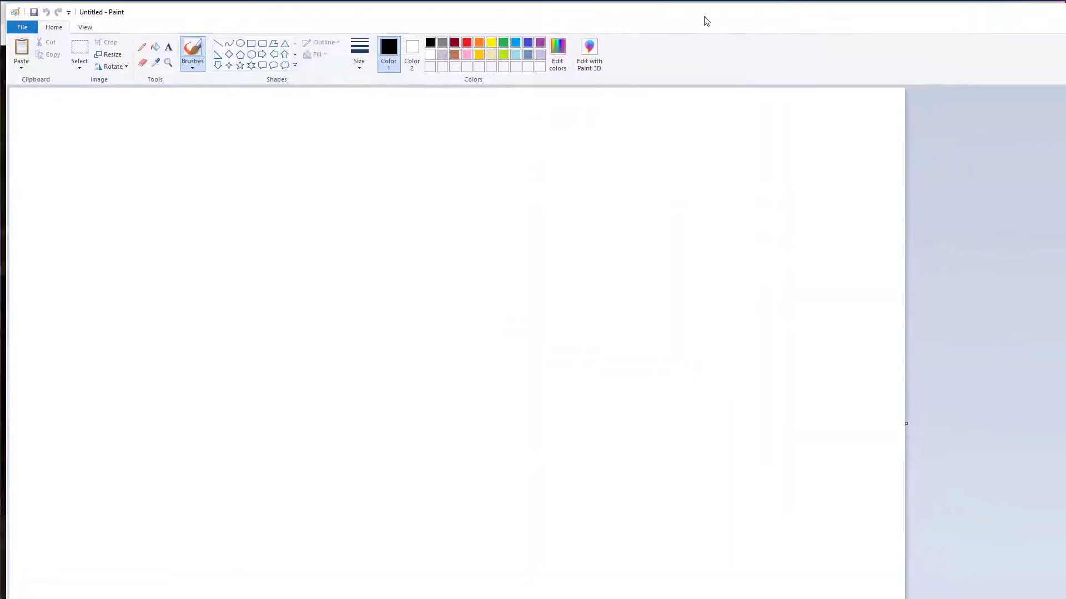
pyautogui.moveTo(1065, 598)
pyautogui.mouseDown()
pyautogui.moveTo(840, 495)
pyautogui.moveTo(969, 598)
pyautogui.moveTo(1065, 598)
pyautogui.mouseUp()
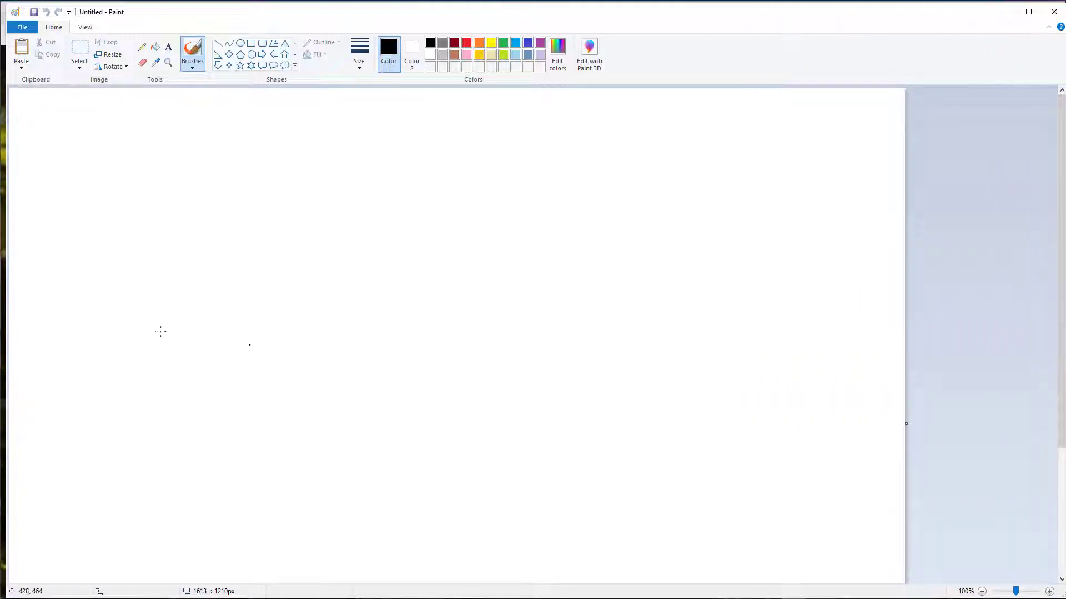
pyautogui.click(27, 54)
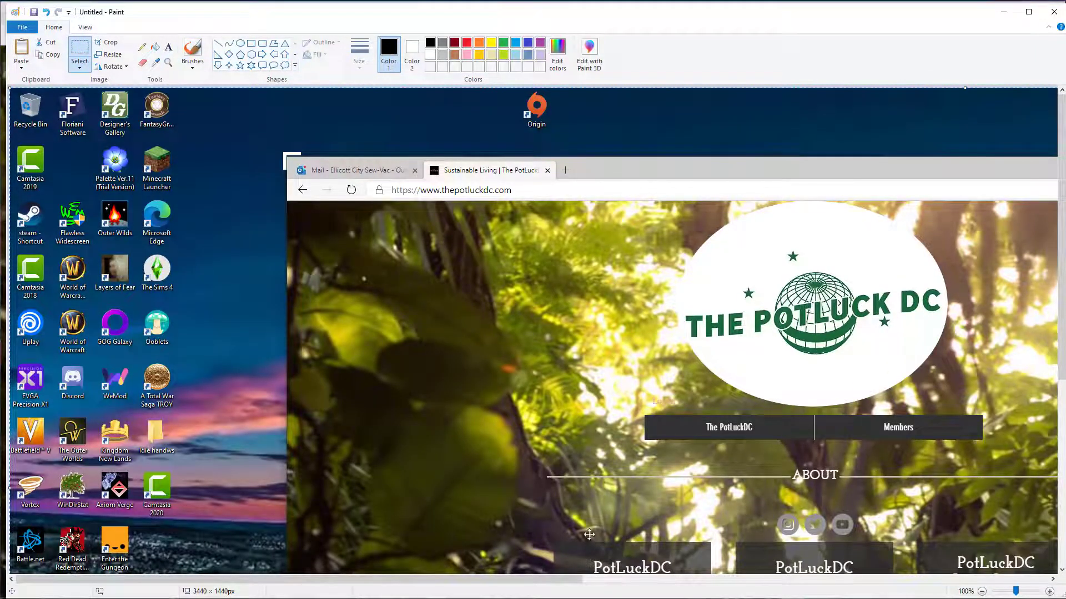
# - Crop the pasted screenshot to a rectangle of about 570 × 313 px around The Potluck DC logo
pyautogui.moveTo(562, 579); pyautogui.dragTo(715, 579)
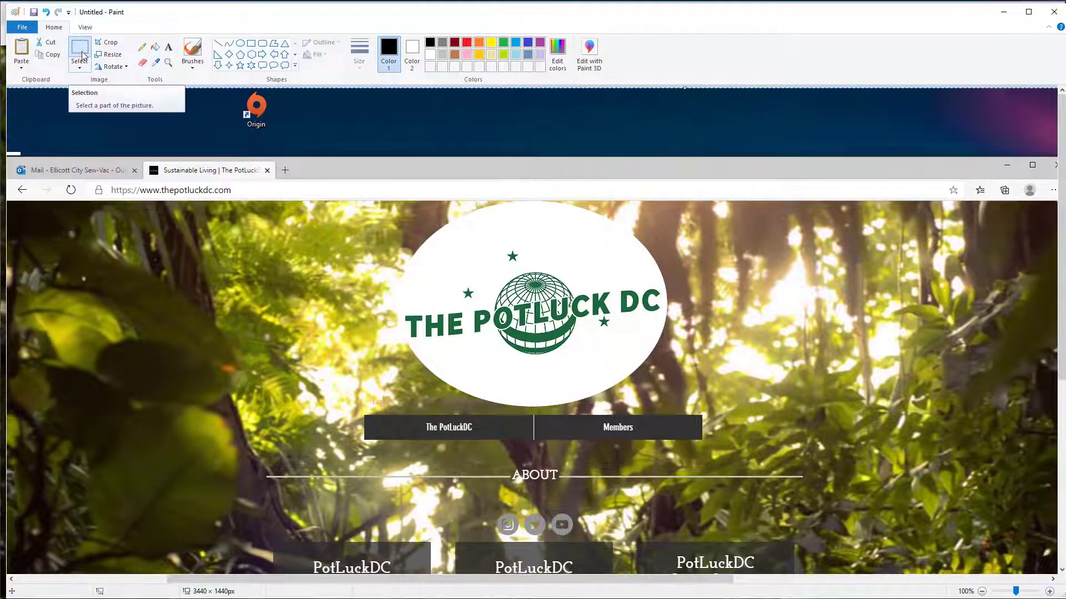
pyautogui.click(109, 89)
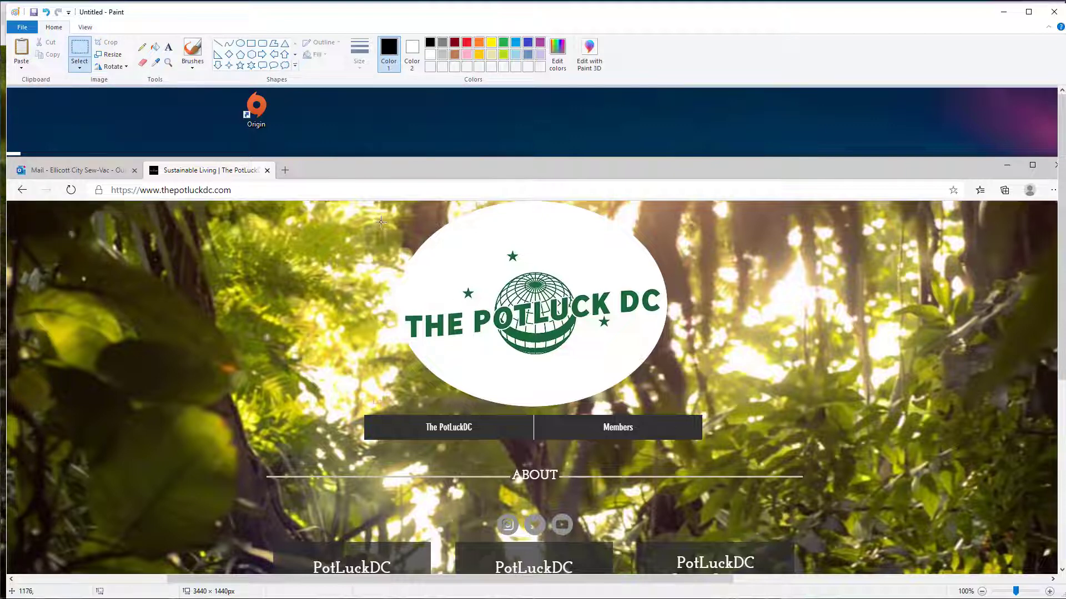
pyautogui.moveTo(375, 210)
pyautogui.mouseDown()
pyautogui.moveTo(433, 263)
pyautogui.moveTo(692, 383)
pyautogui.mouseUp()
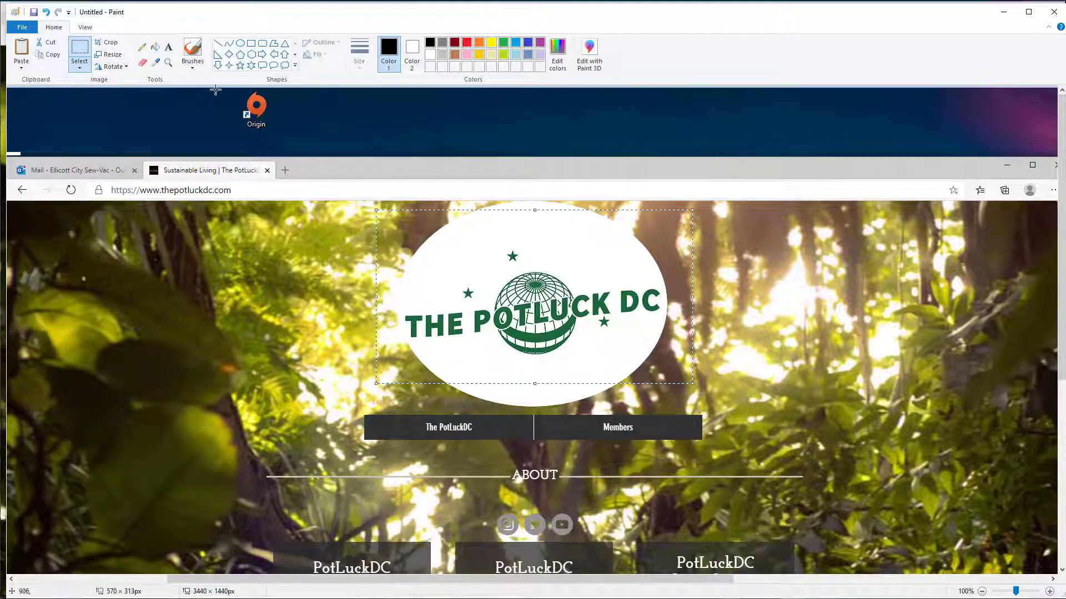
pyautogui.click(107, 43)
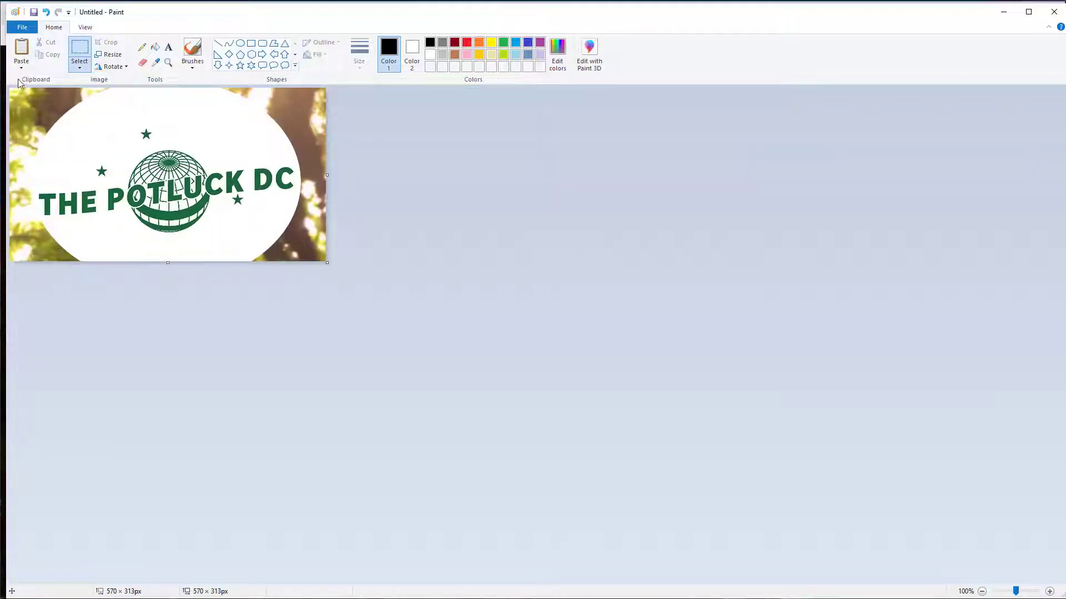
# - Save the cropped logo as a JPEG named potluck in the Digipics folder
pyautogui.click(22, 27)
pyautogui.moveTo(60, 125)
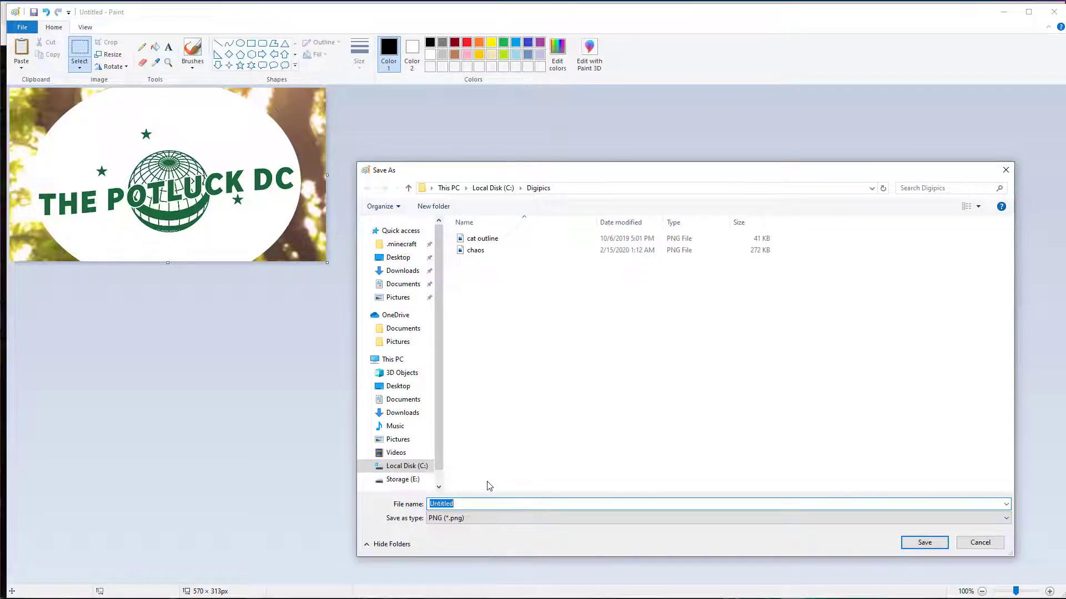
pyautogui.write('potluck')
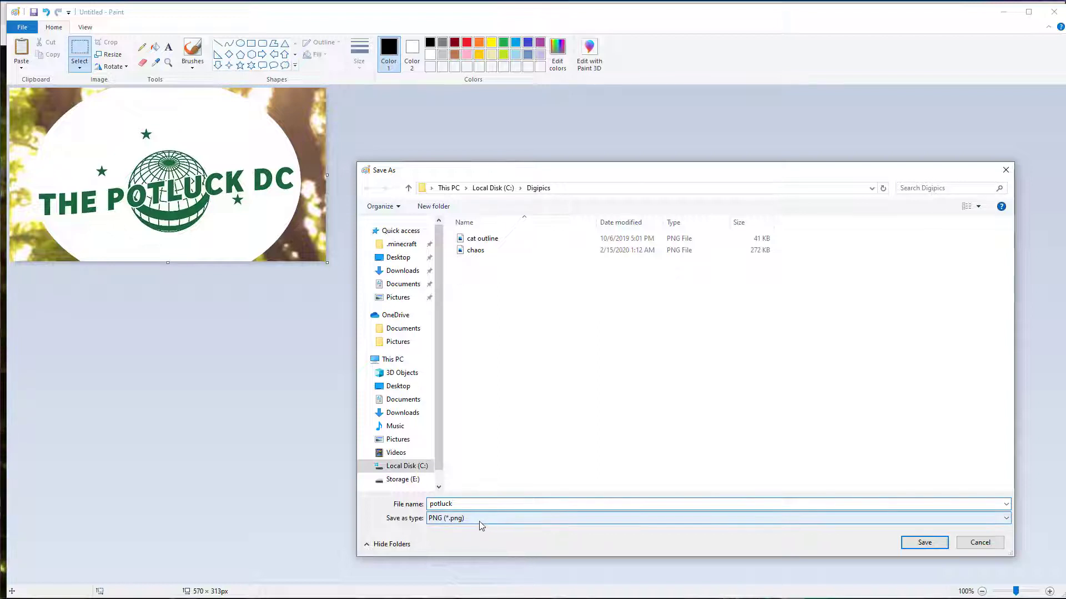
pyautogui.click(477, 525)
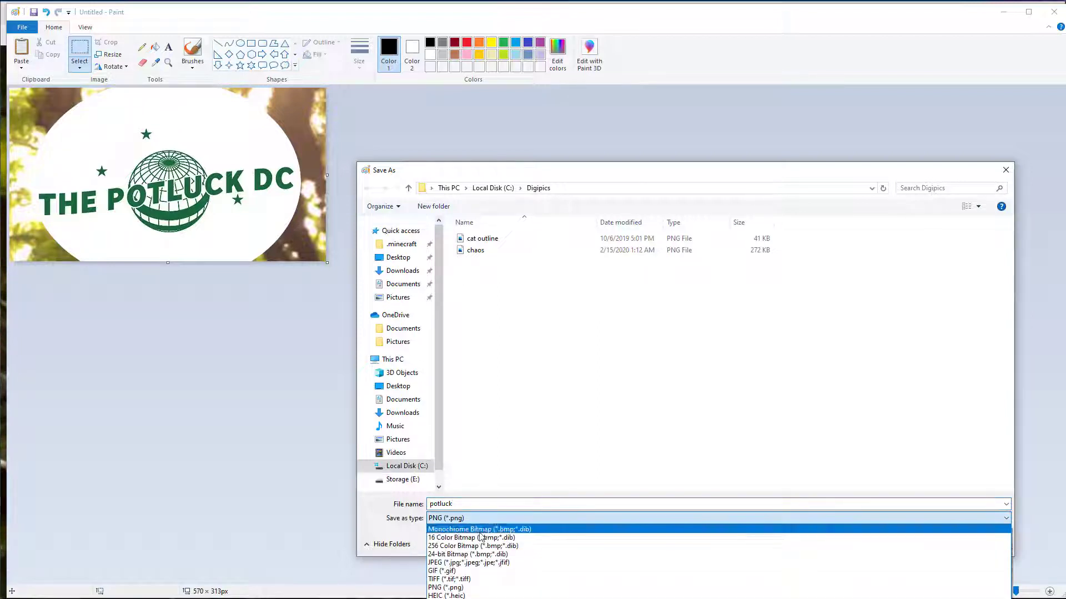
pyautogui.click(468, 562)
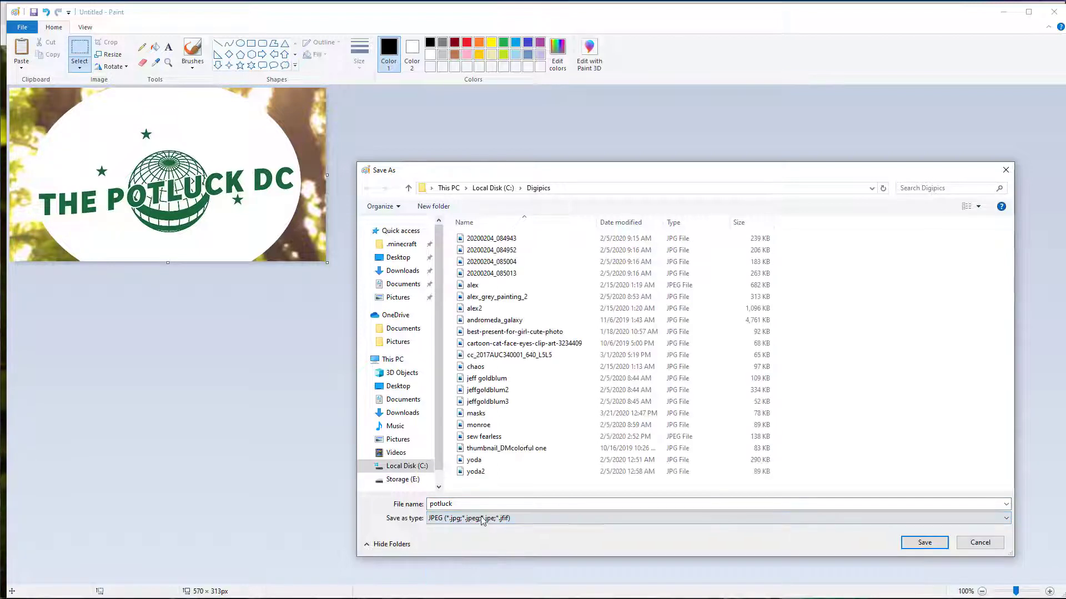
pyautogui.click(932, 543)
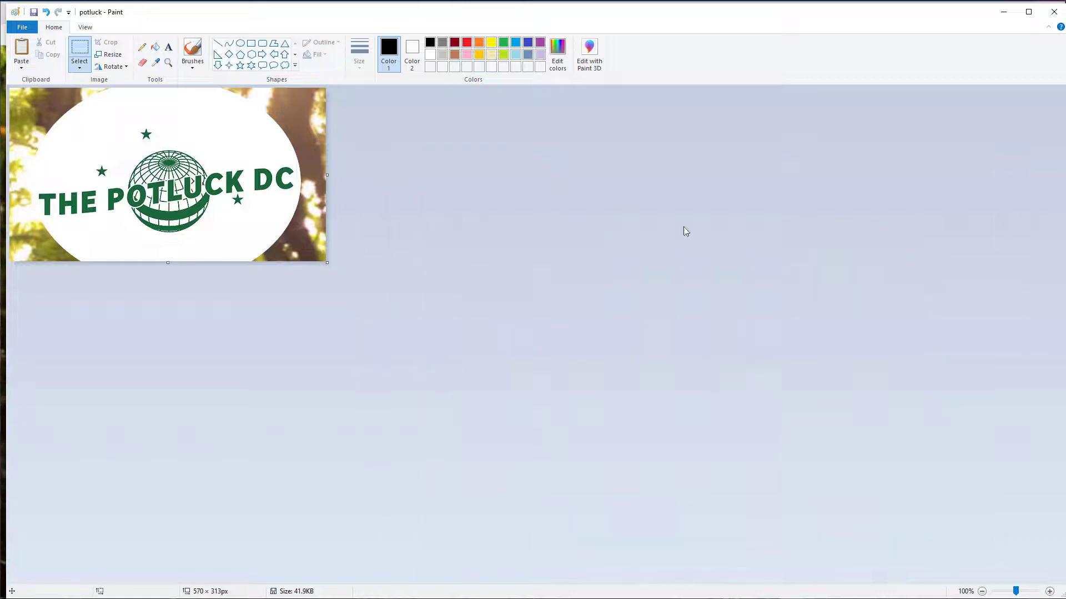
# - Close Paint and create a new blank design in the Floriani FTCU software
pyautogui.click(1061, 13)
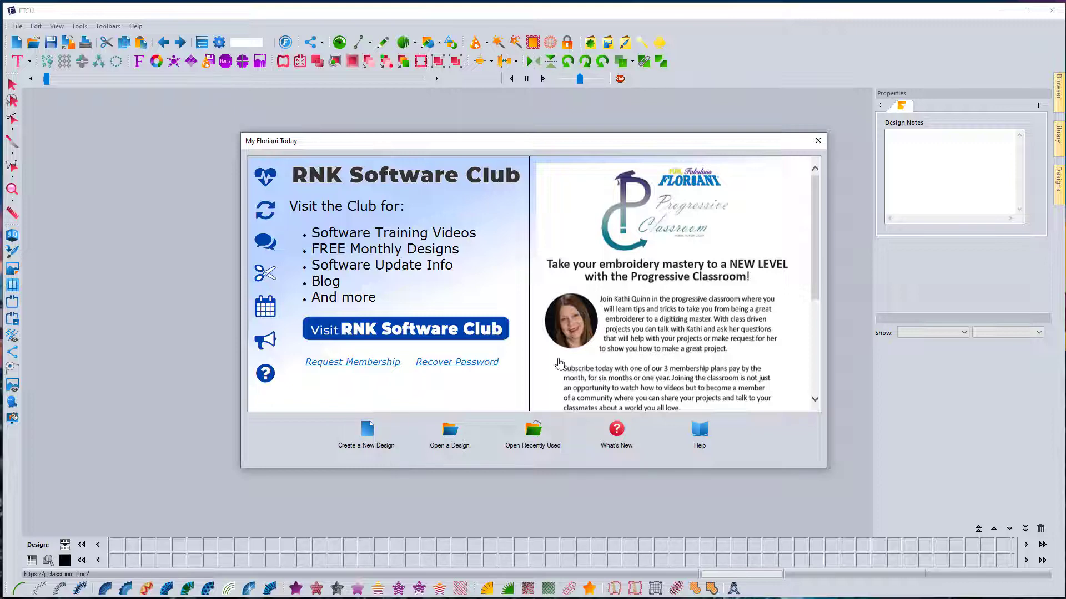
pyautogui.click(365, 445)
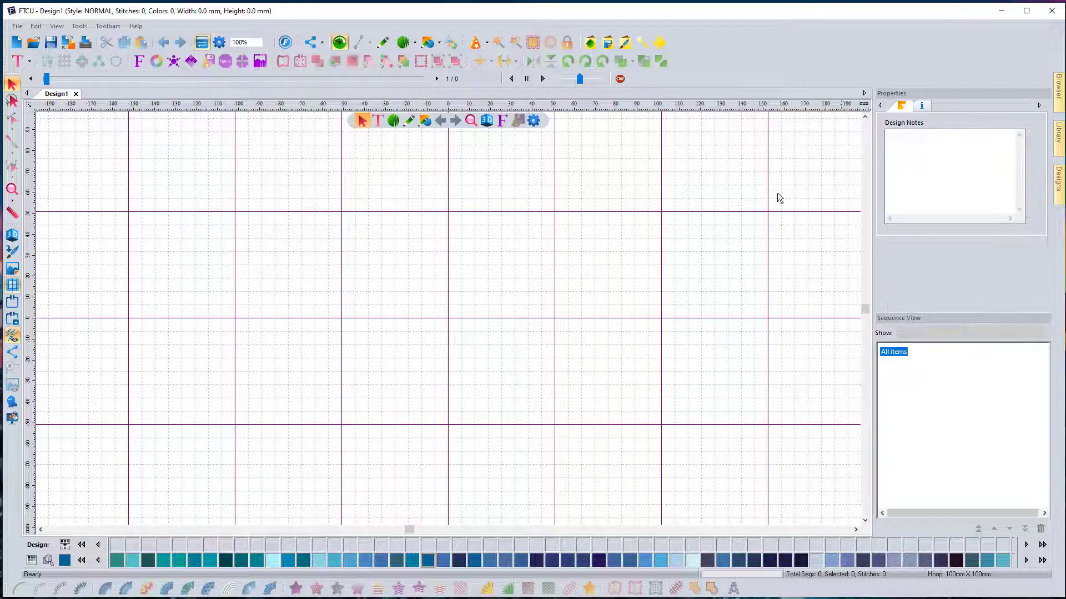
# - Draw a four-point open zigzag artwork path about 110 mm wide and 46 mm high near the design centre and select it
pyautogui.click(383, 42)
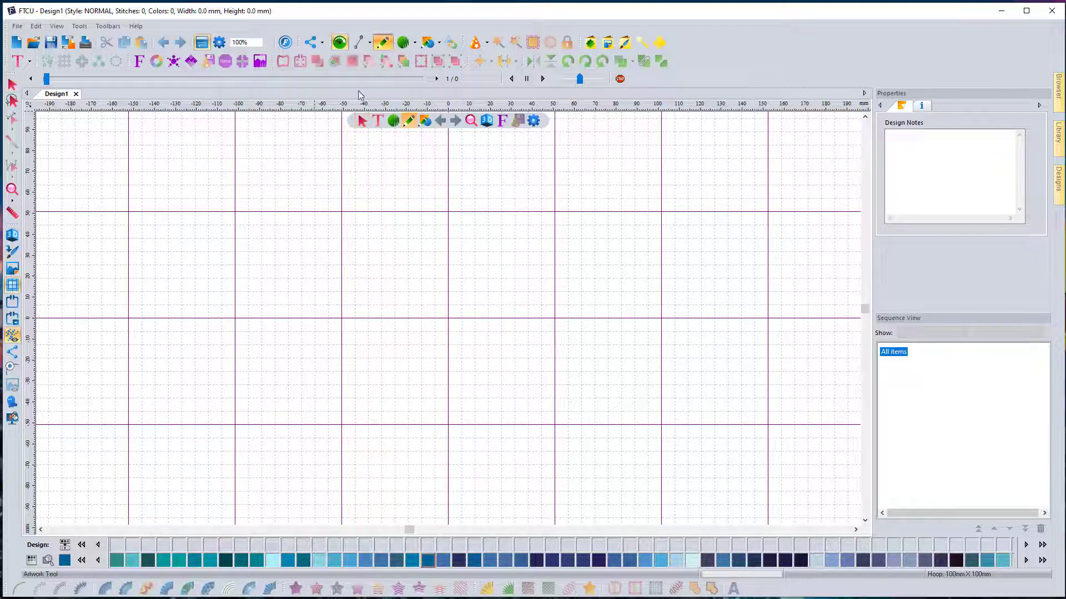
pyautogui.click(288, 364)
pyautogui.click(403, 269)
pyautogui.click(465, 366)
pyautogui.click(521, 304)
pyautogui.rightClick(577, 279)
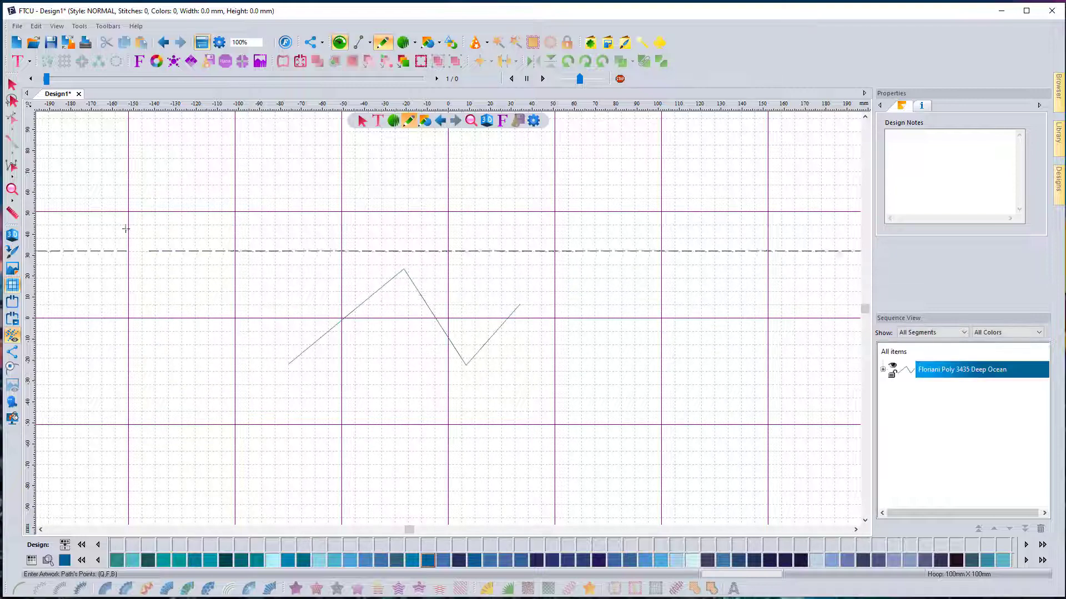
pyautogui.click(12, 84)
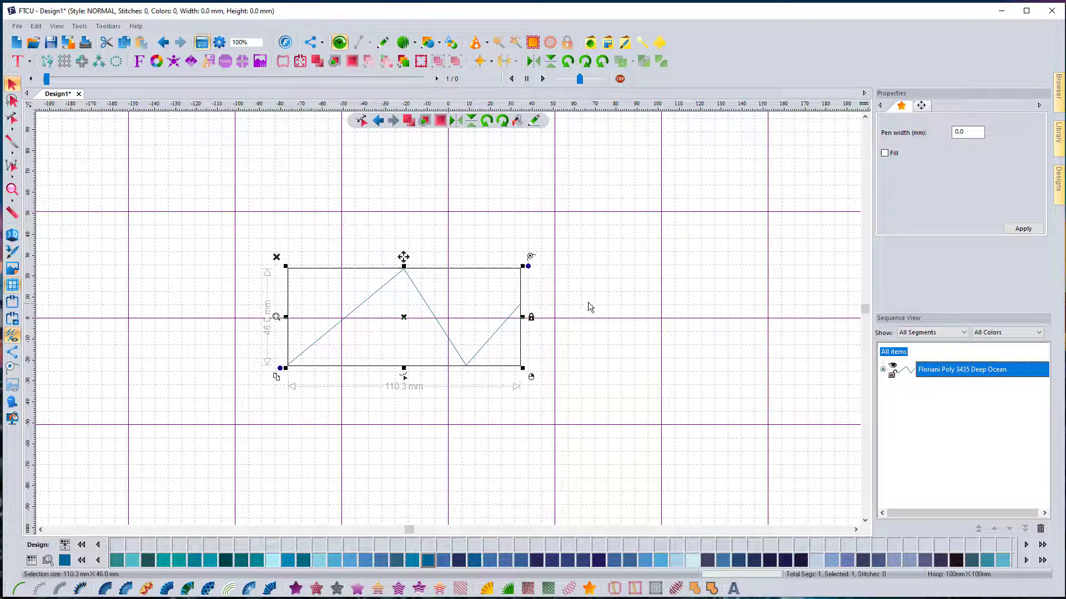
pyautogui.click(625, 288)
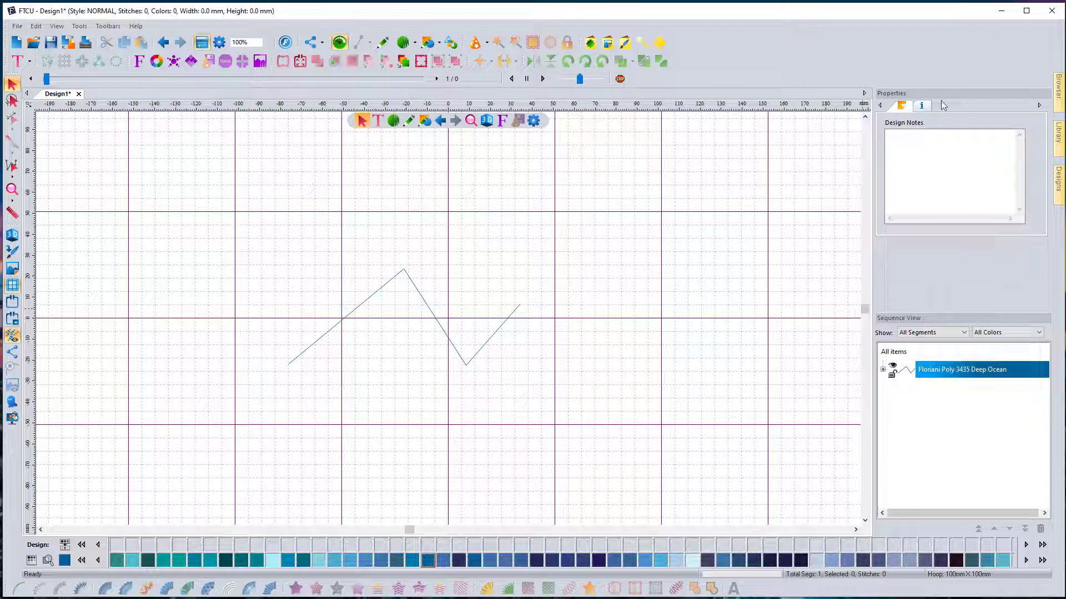
pyautogui.click(423, 298)
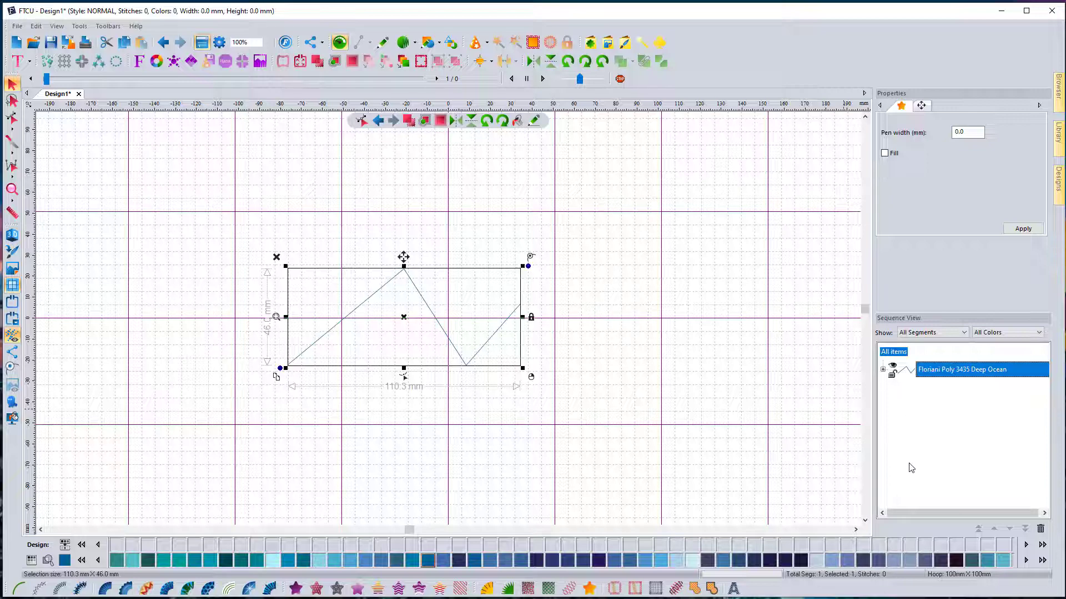
# - Draw a second open zigzag artwork path below the first, about 117 mm wide and 51 mm high
pyautogui.click(383, 42)
pyautogui.click(316, 416)
pyautogui.click(404, 328)
pyautogui.click(462, 434)
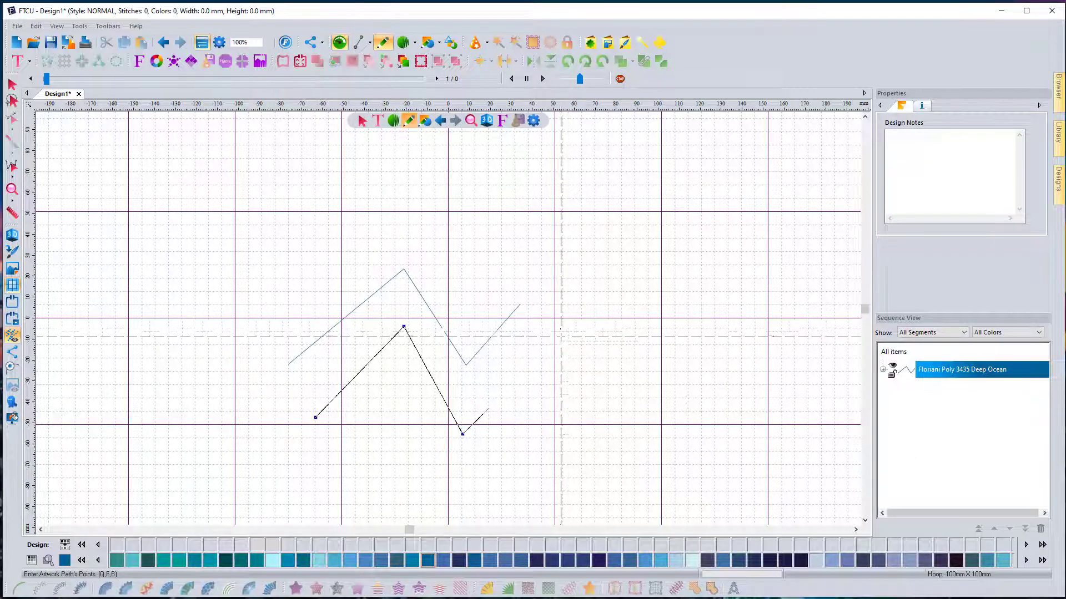
pyautogui.click(561, 339)
pyautogui.press('Return')
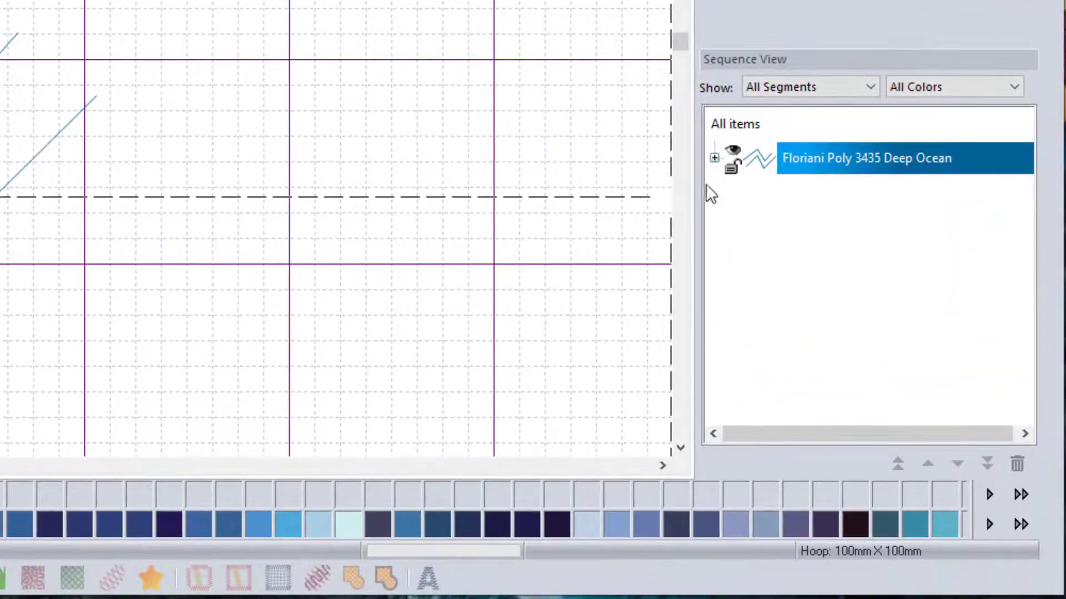
# - Expand the Deep Ocean color group in the sequence, select its two artwork segments in turn, and clear the selection
pyautogui.click(714, 158)
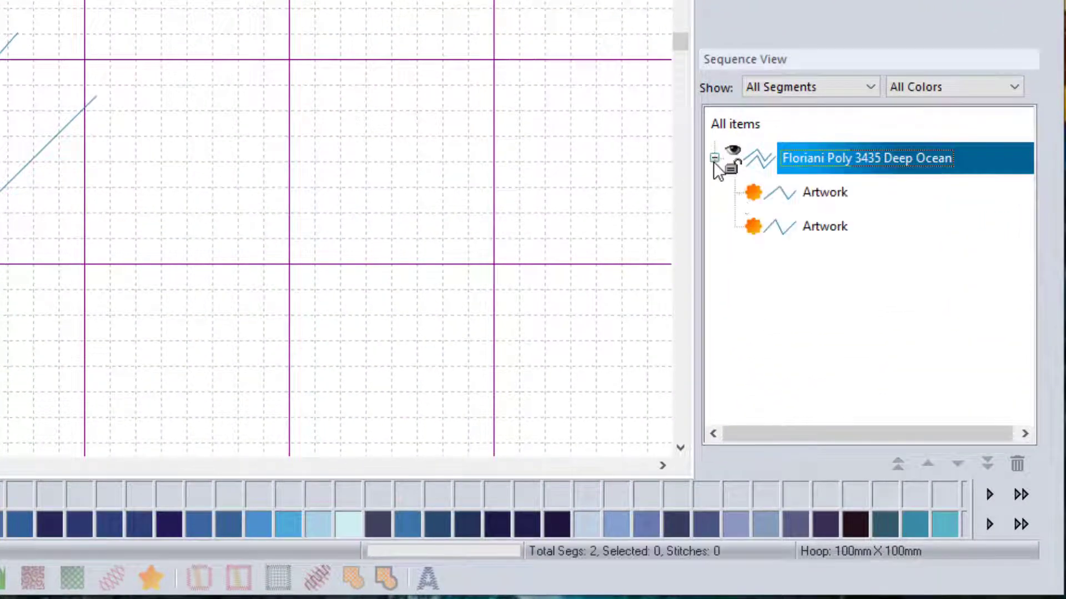
pyautogui.click(820, 195)
pyautogui.click(824, 229)
pyautogui.click(827, 192)
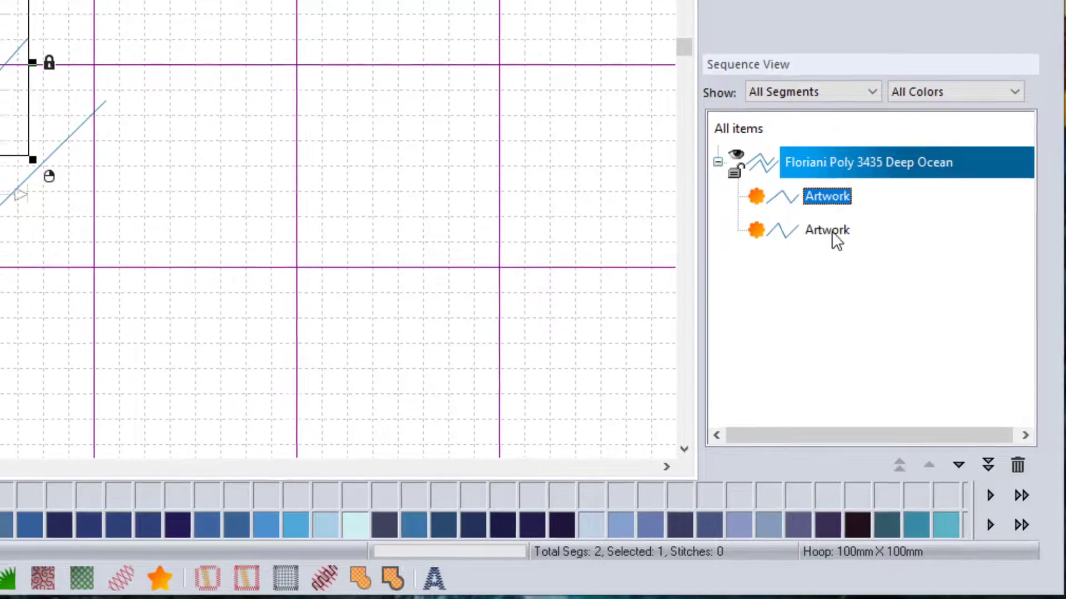
pyautogui.click(828, 228)
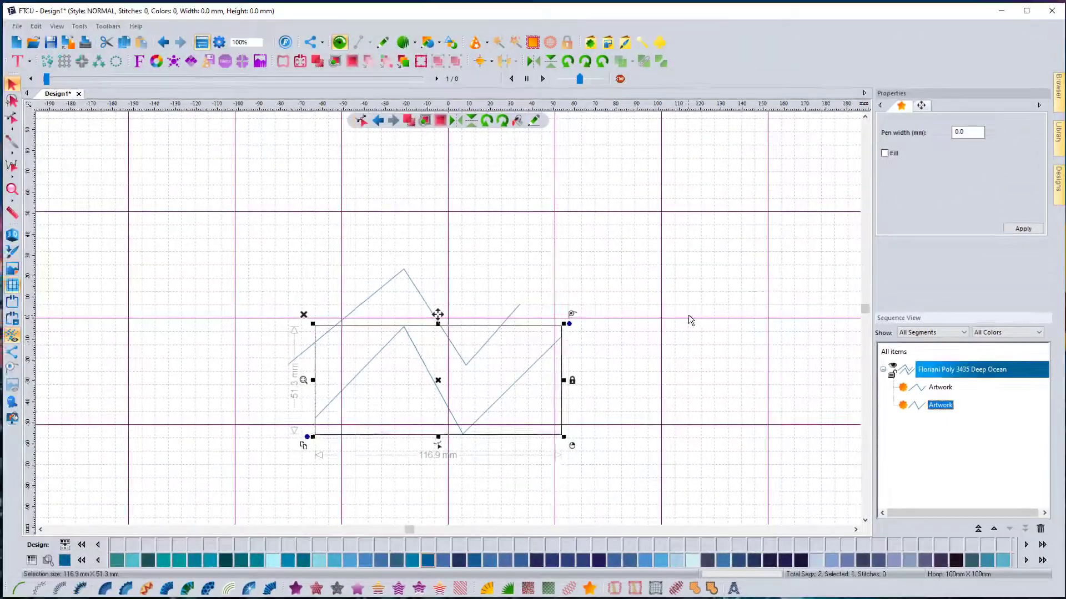
pyautogui.click(690, 319)
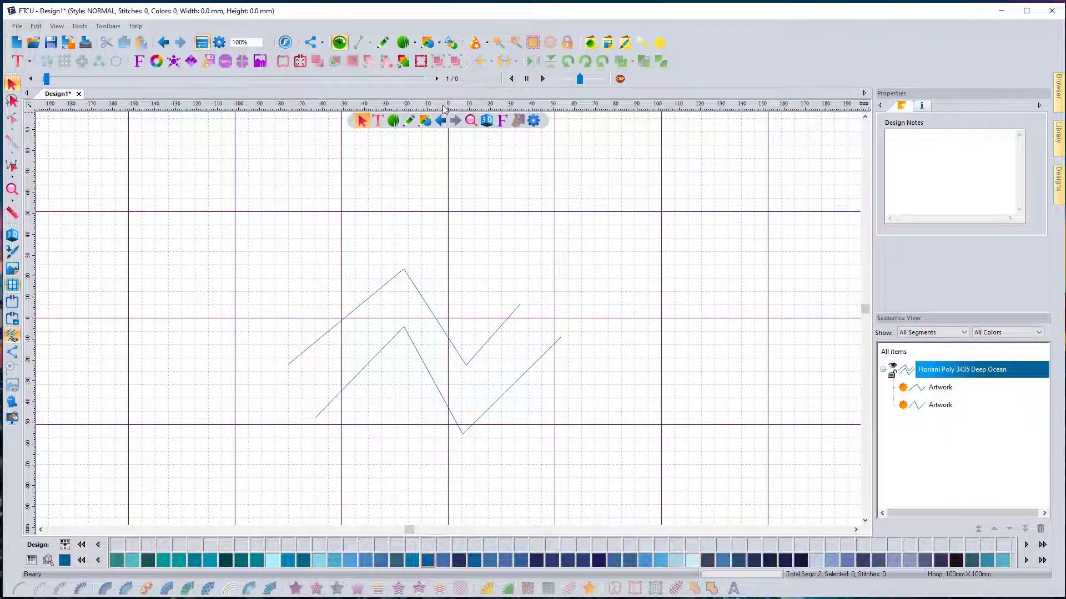
# - Draw a third four-point zigzag artwork path below the others in Floriani Poly K37 Aqua
pyautogui.click(383, 42)
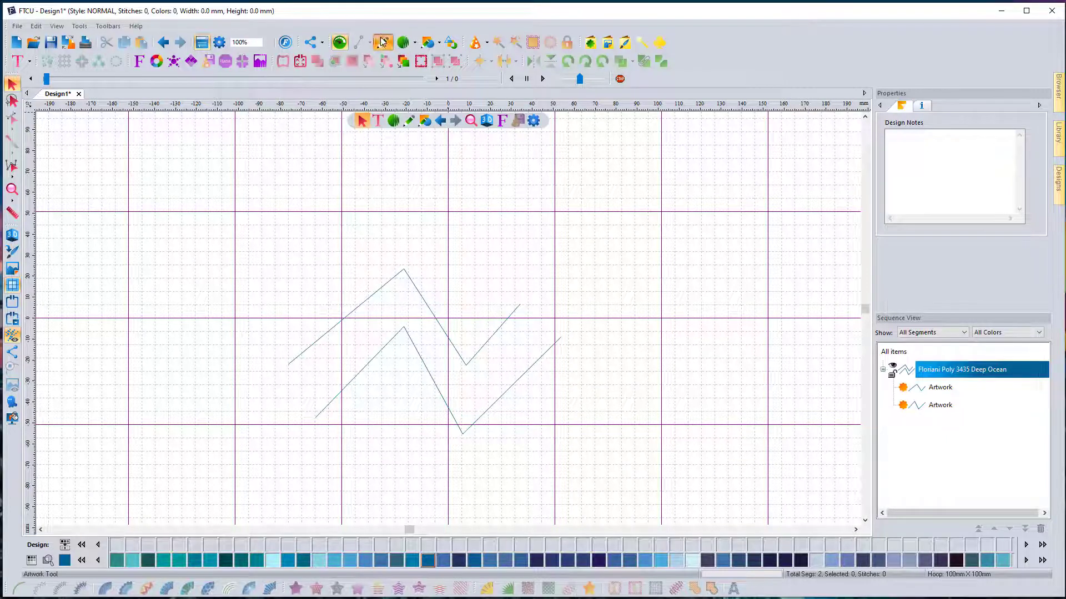
pyautogui.click(117, 561)
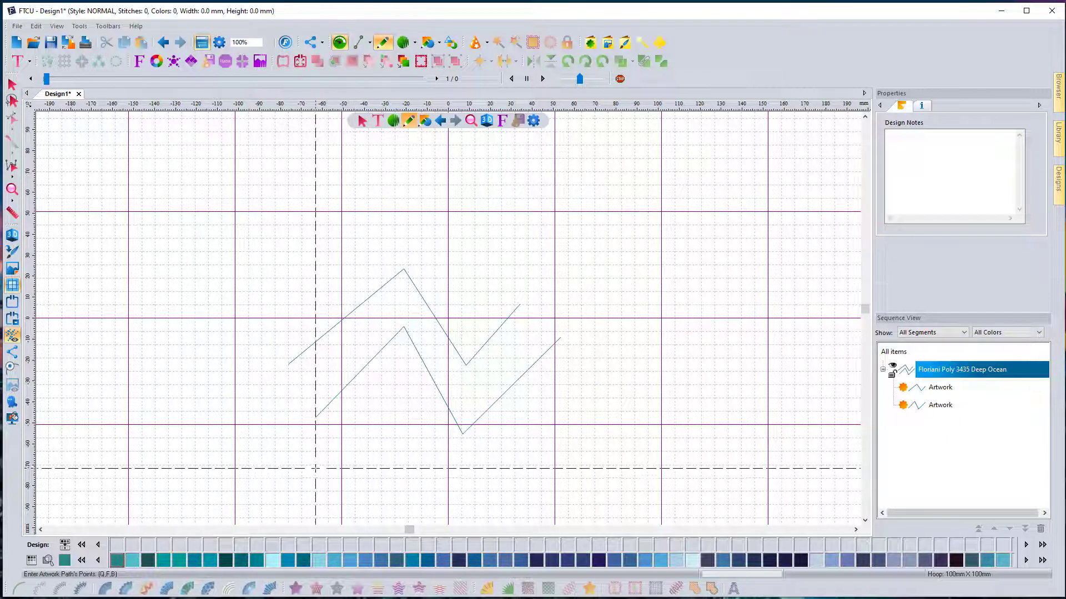
pyautogui.click(315, 468)
pyautogui.click(399, 401)
pyautogui.click(457, 466)
pyautogui.click(543, 387)
pyautogui.rightClick(544, 387)
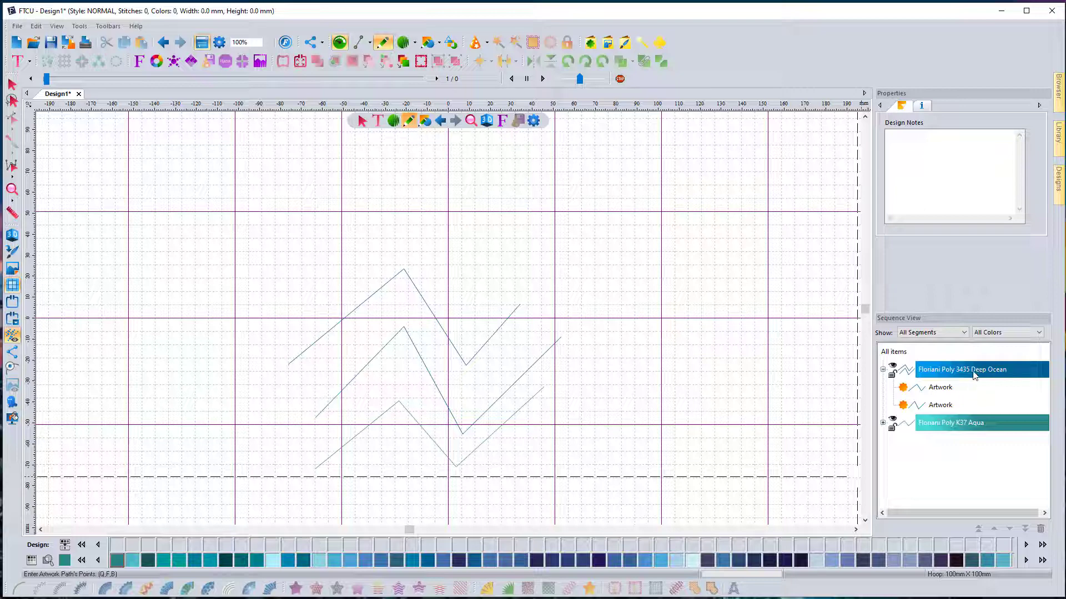
# - Delete all three zigzag artwork paths from the design
pyautogui.moveTo(936, 457); pyautogui.dragTo(906, 377)
pyautogui.press('Delete')
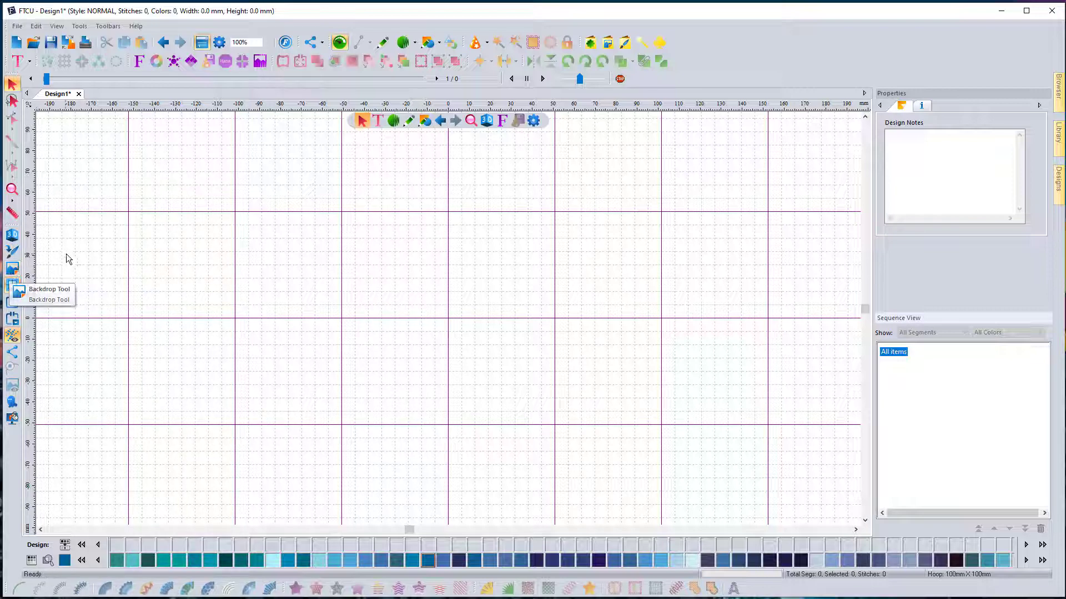
# - Load the potluck image from the Digipics folder as the design's backdrop
pyautogui.click(15, 274)
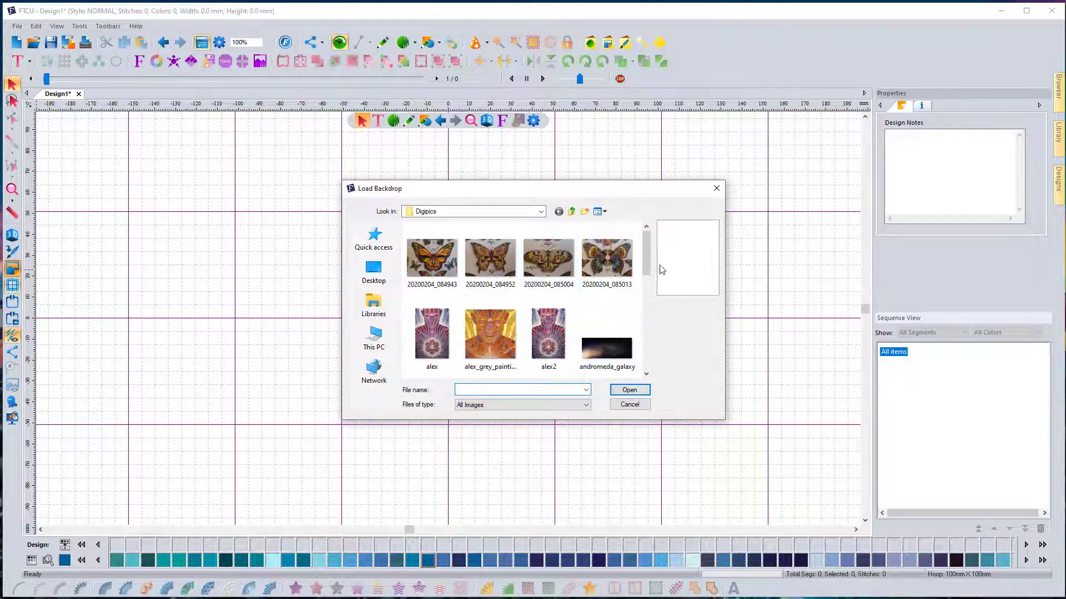
pyautogui.moveTo(650, 254)
pyautogui.mouseDown()
pyautogui.moveTo(655, 301)
pyautogui.moveTo(653, 259)
pyautogui.mouseUp()
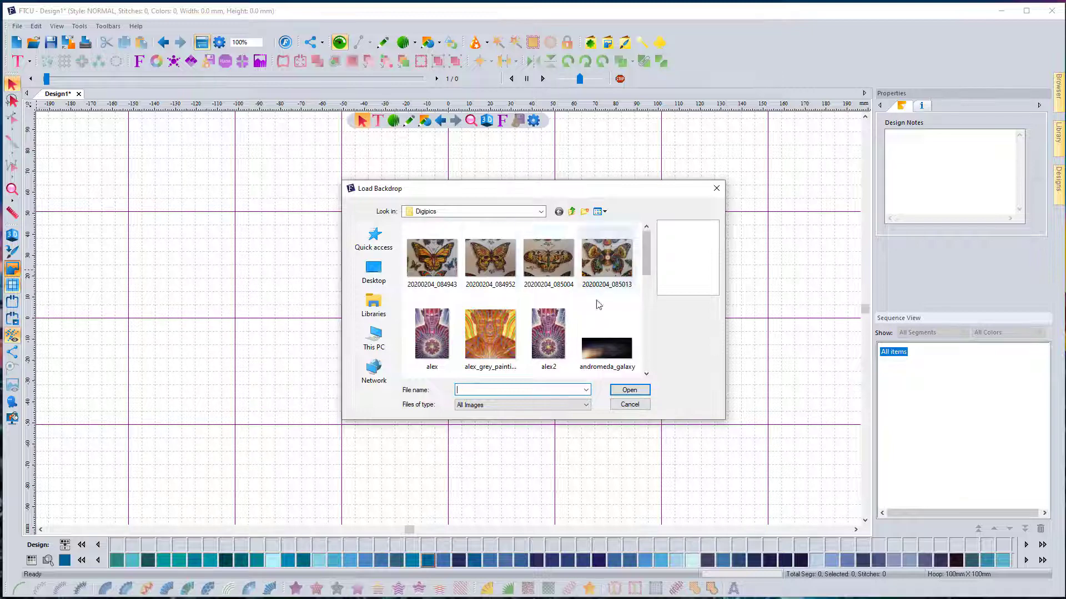
pyautogui.click(533, 212)
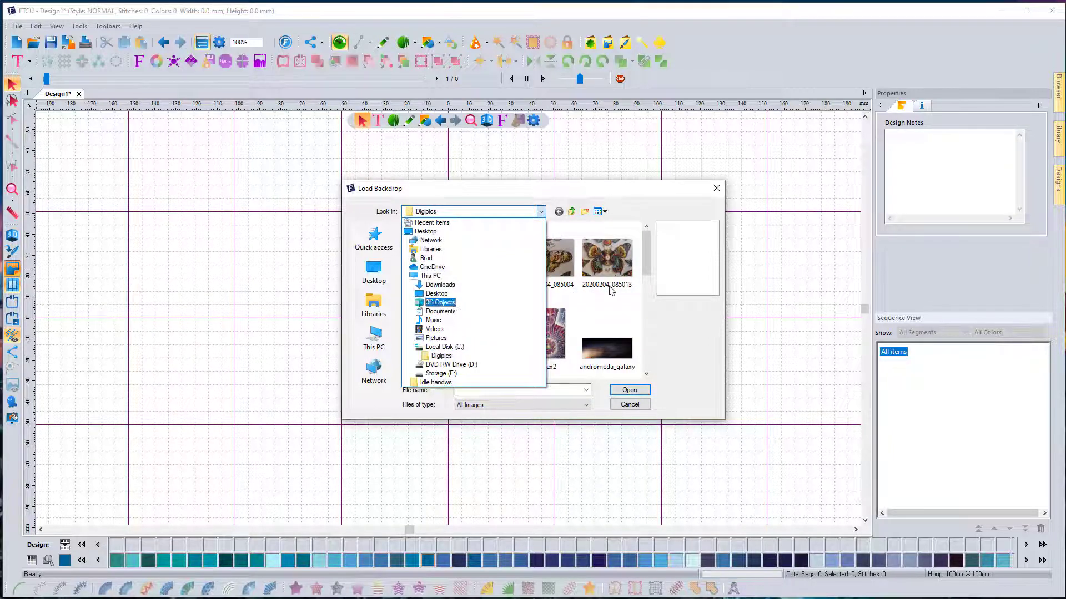
pyautogui.click(644, 259)
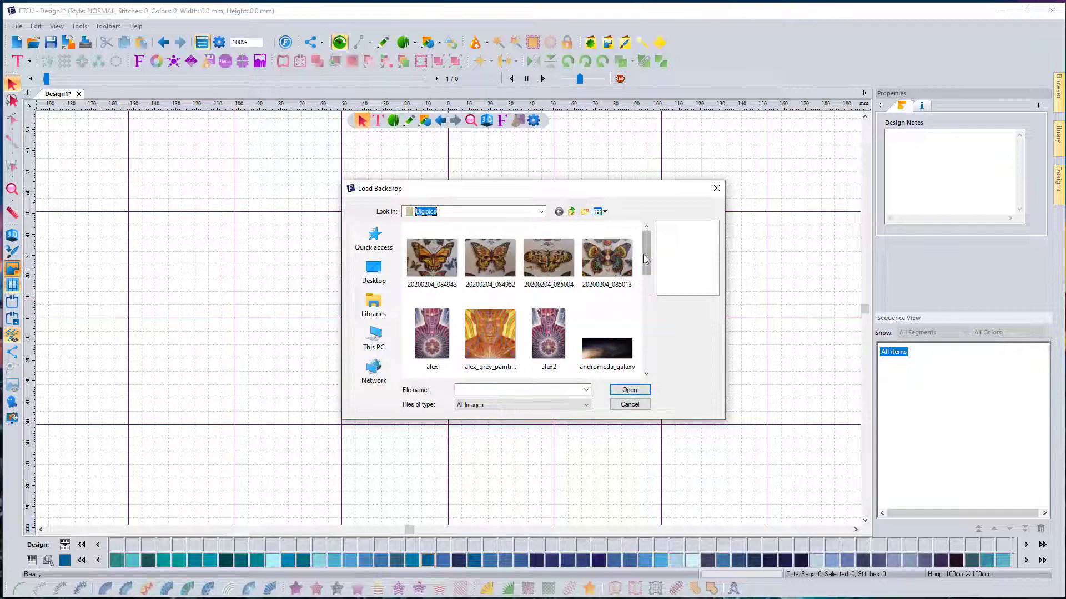
pyautogui.moveTo(643, 254); pyautogui.dragTo(649, 342)
pyautogui.click(607, 280)
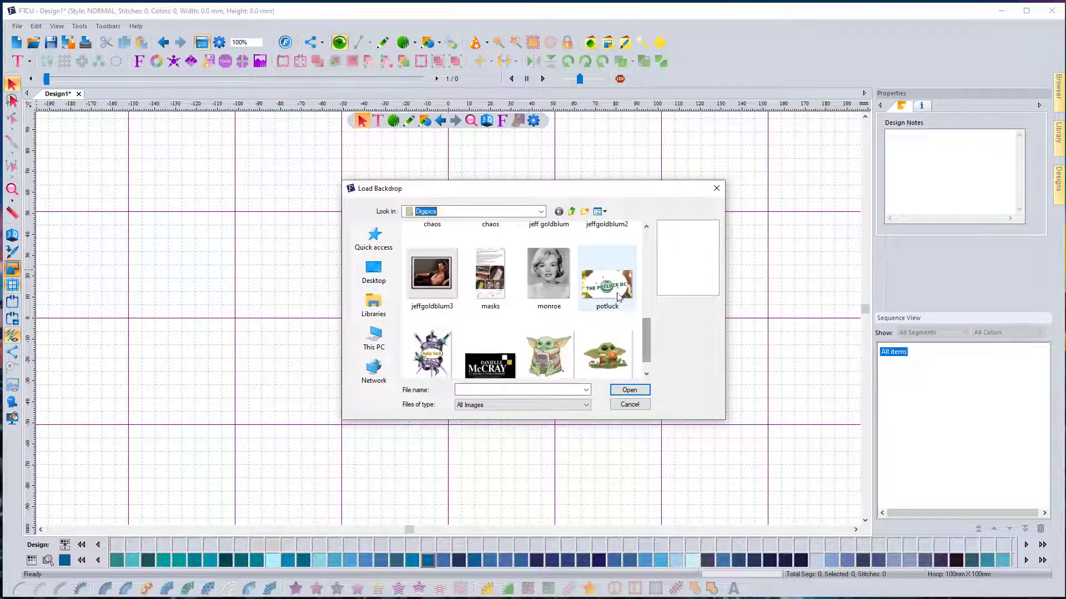
pyautogui.click(633, 390)
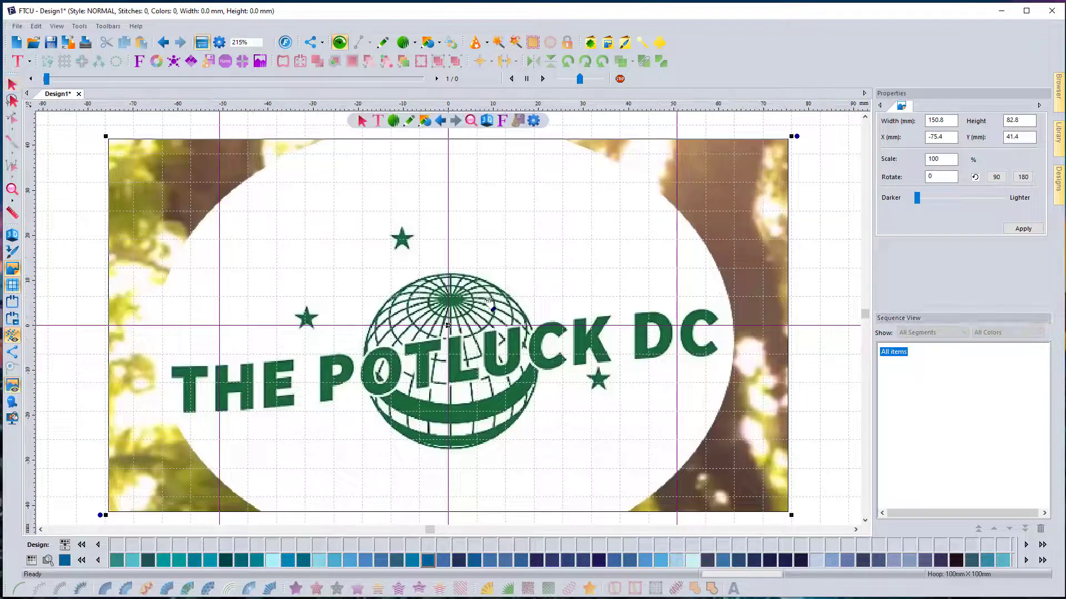
# - Switch the ruler measurement units from metric to inches
pyautogui.scroll(-2, 474, 329)
pyautogui.scroll(1, 478, 333)
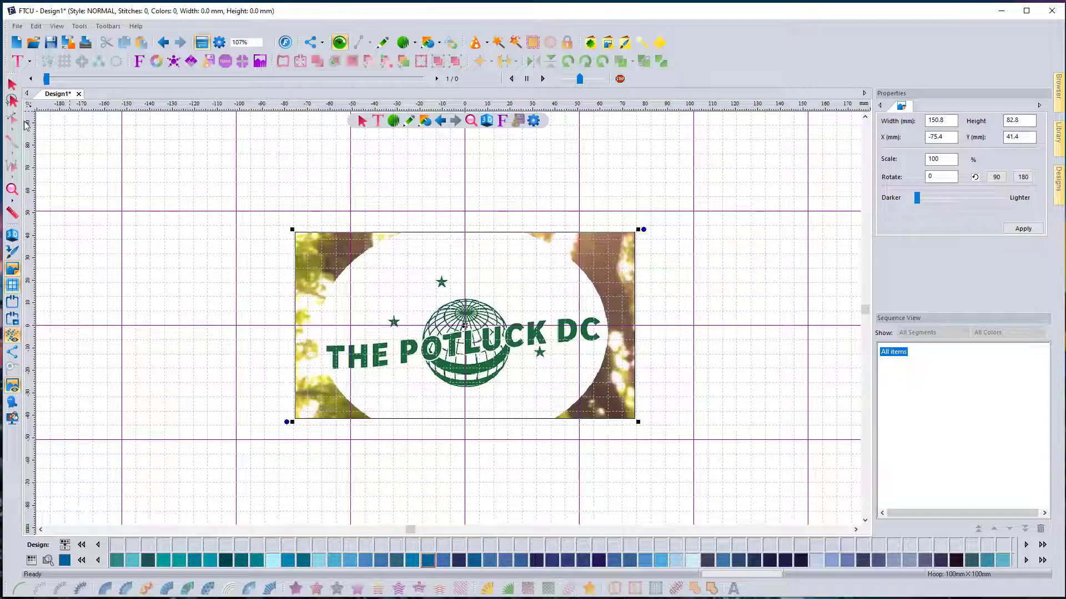
pyautogui.rightClick(300, 109)
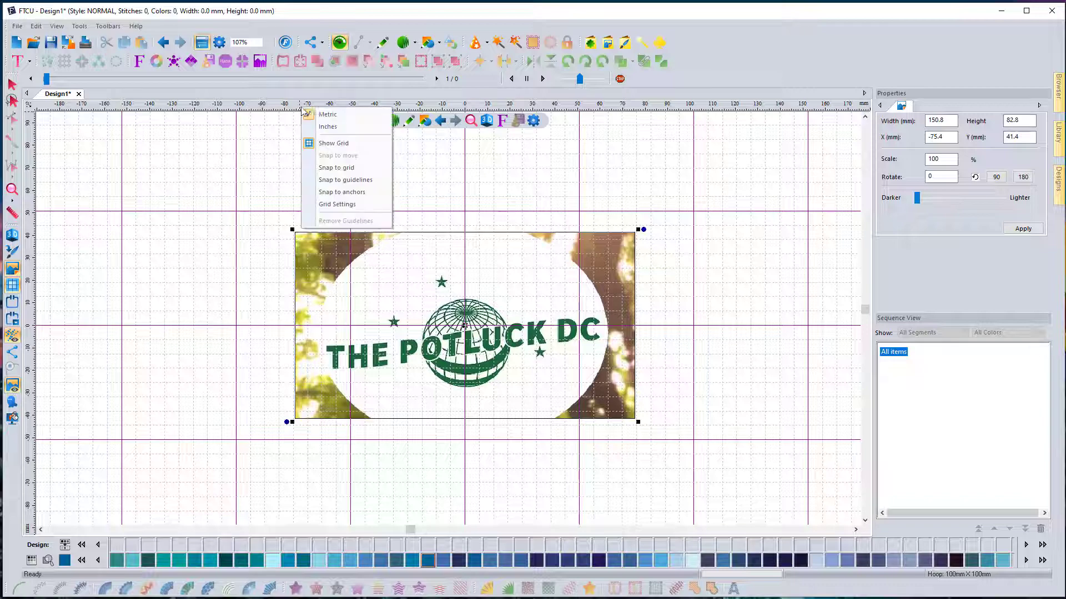
pyautogui.click(337, 128)
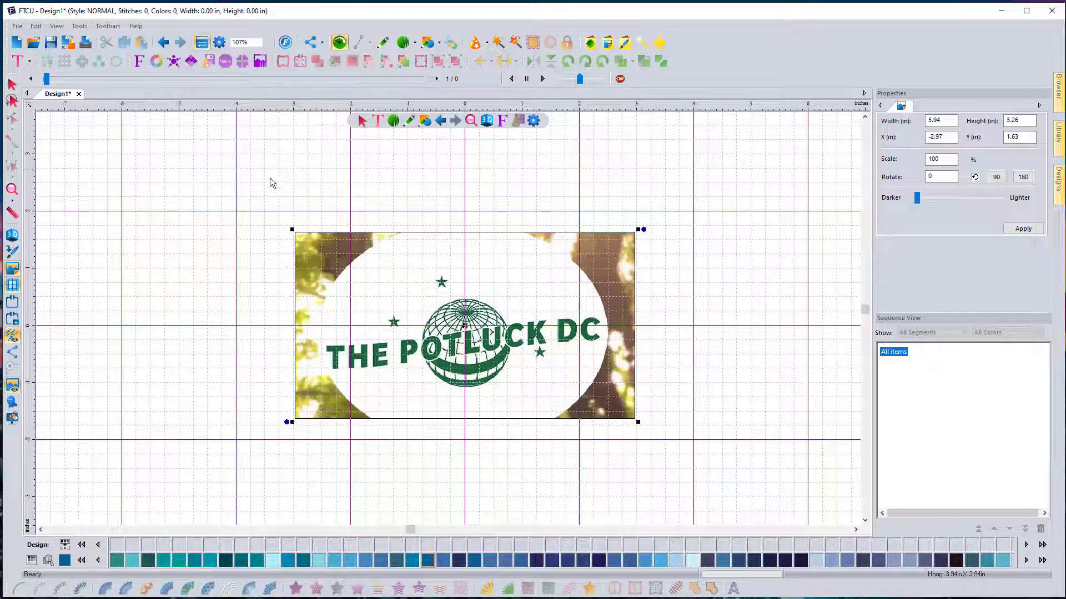
# - In the grid settings, set the major grid lines to every 4 lines both horizontally and vertically
pyautogui.rightClick(321, 109)
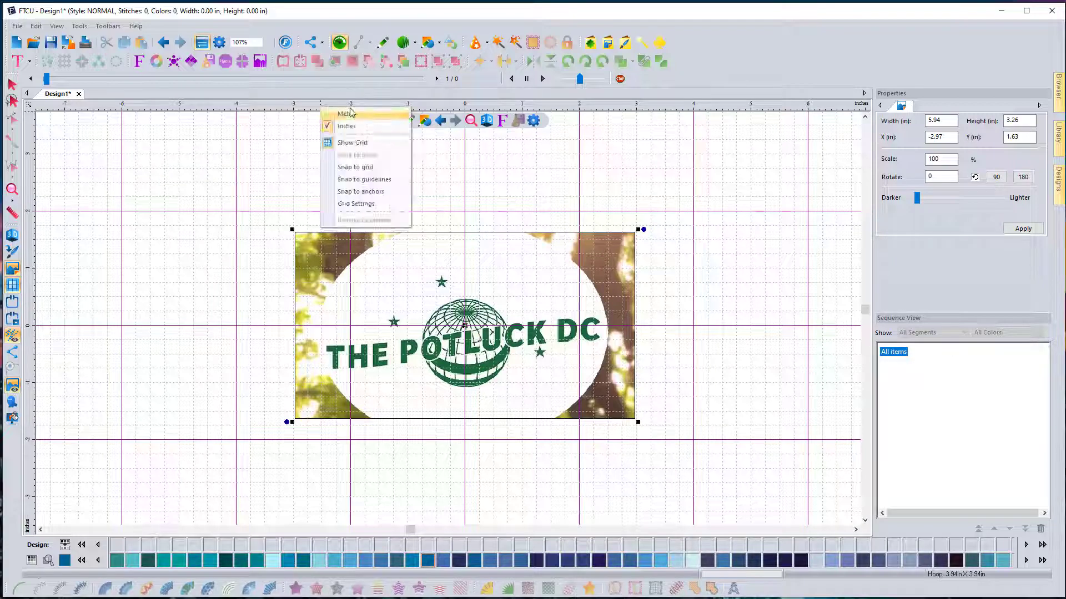
pyautogui.click(357, 204)
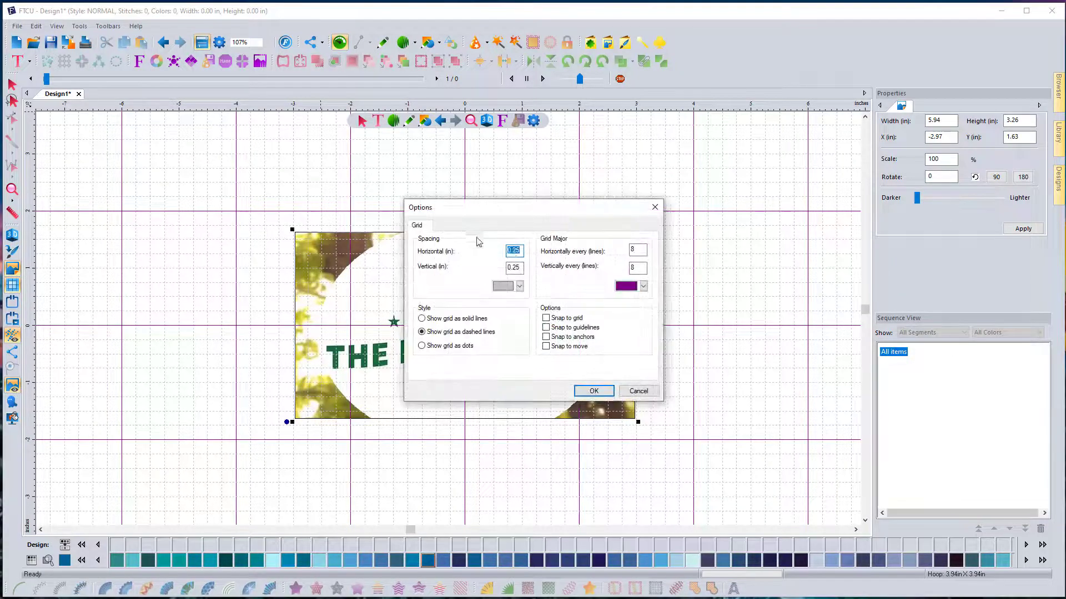
pyautogui.doubleClick(638, 249)
pyautogui.write('4')
pyautogui.doubleClick(642, 272)
pyautogui.write('4')
# - Color both the regular and the major grid lines black and apply the grid settings
pyautogui.click(520, 286)
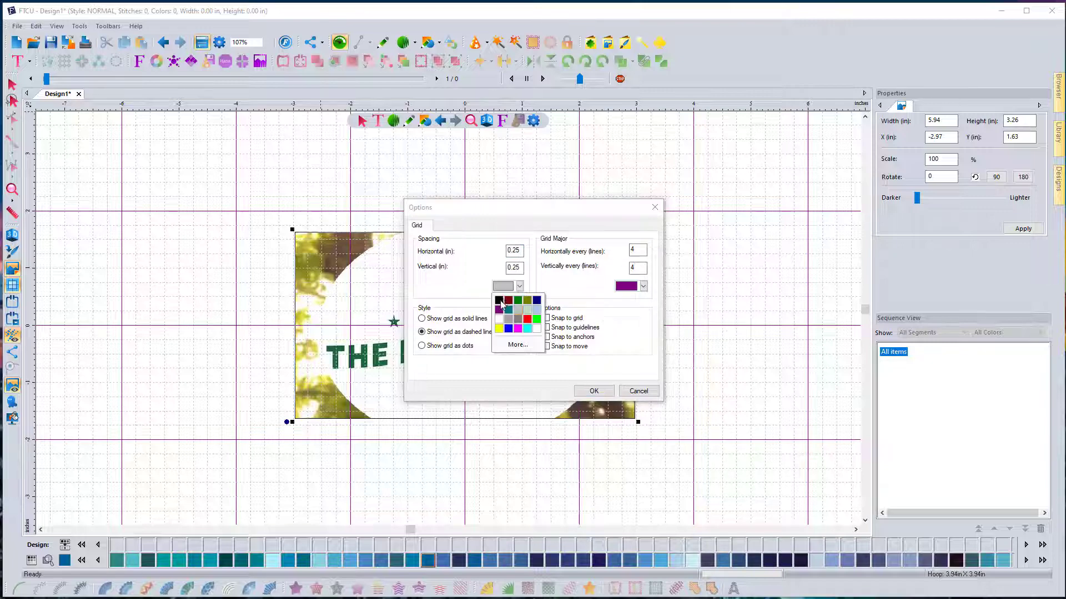
pyautogui.click(643, 286)
pyautogui.click(625, 308)
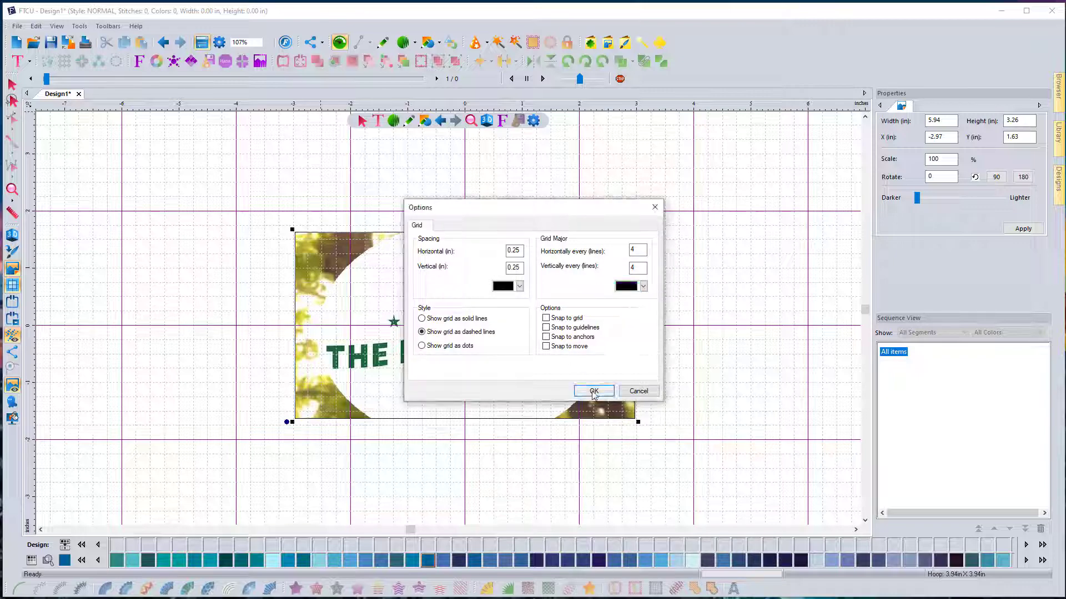
pyautogui.click(591, 392)
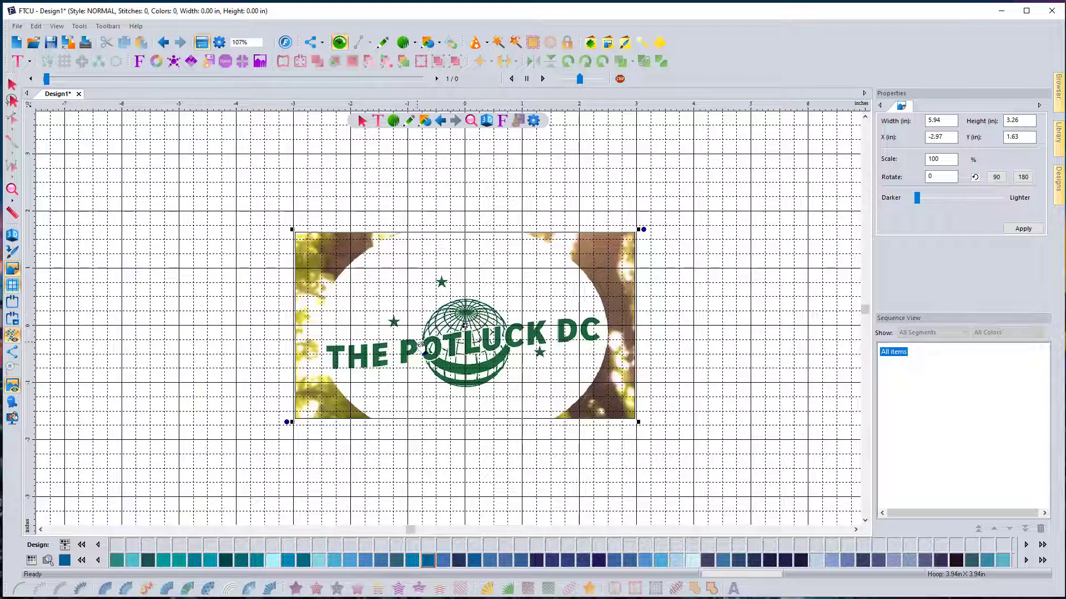
# - Change the workspace background color to light gray (RGB 192, 192, 192)
pyautogui.click(13, 420)
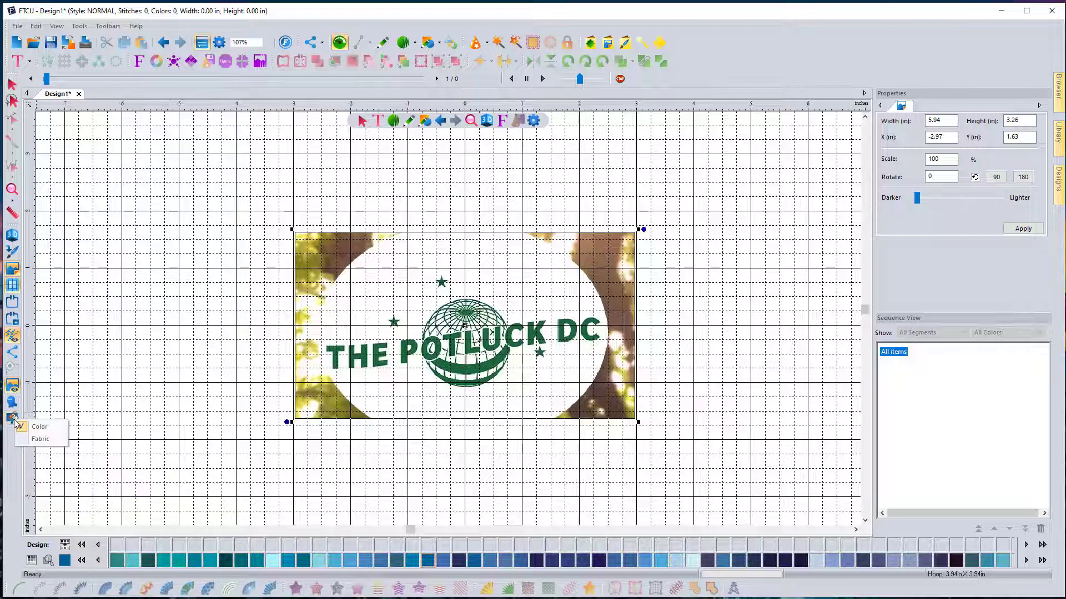
pyautogui.click(45, 430)
pyautogui.click(492, 306)
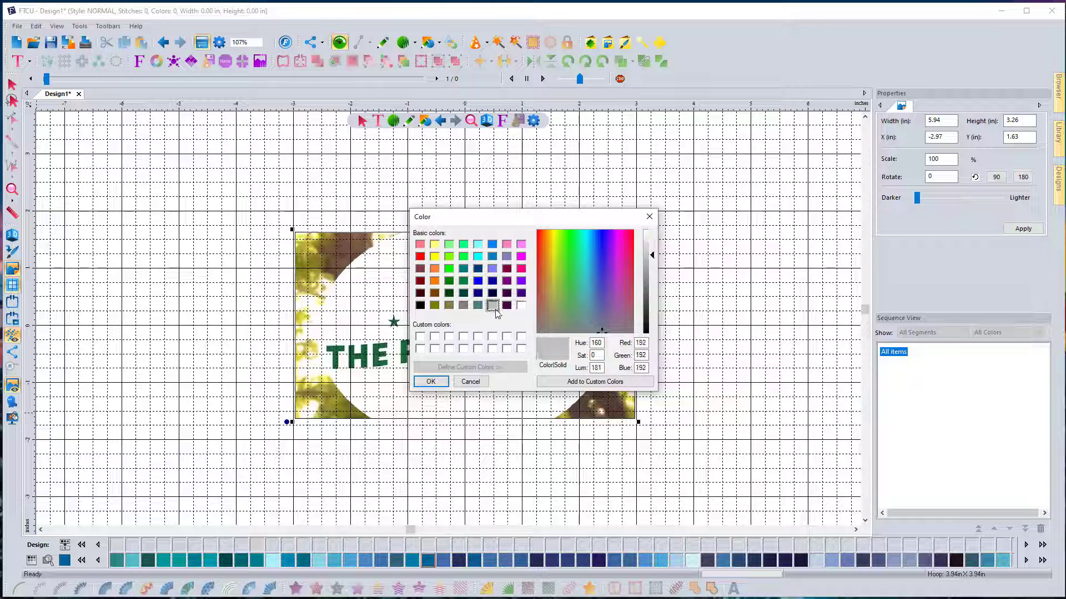
pyautogui.click(435, 381)
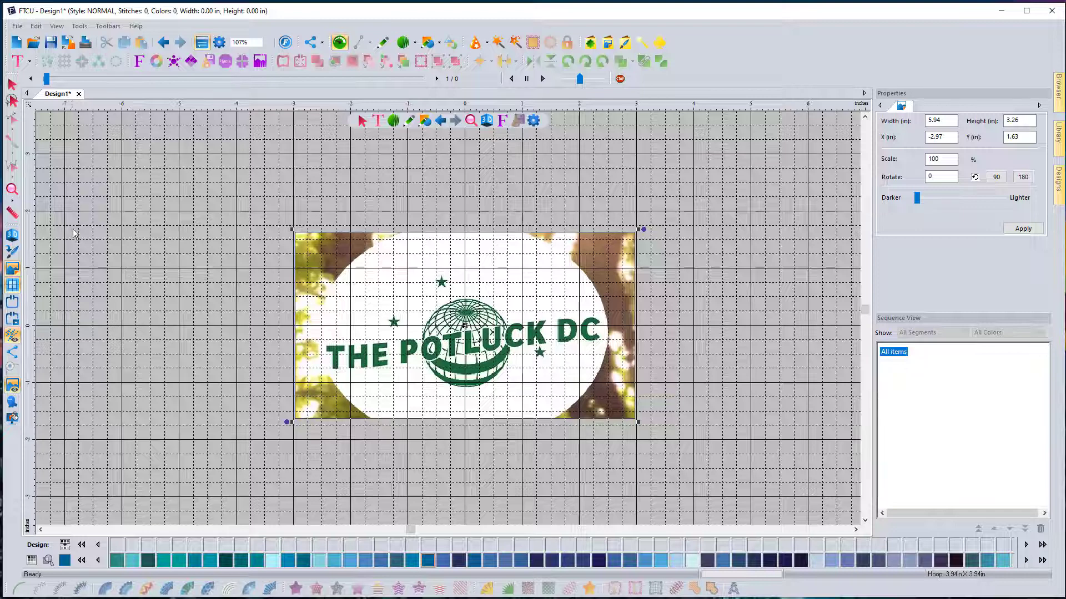
# - Measure the width of the THE POTLUCK DC lettering on the backdrop from the first T to the last C
pyautogui.click(12, 213)
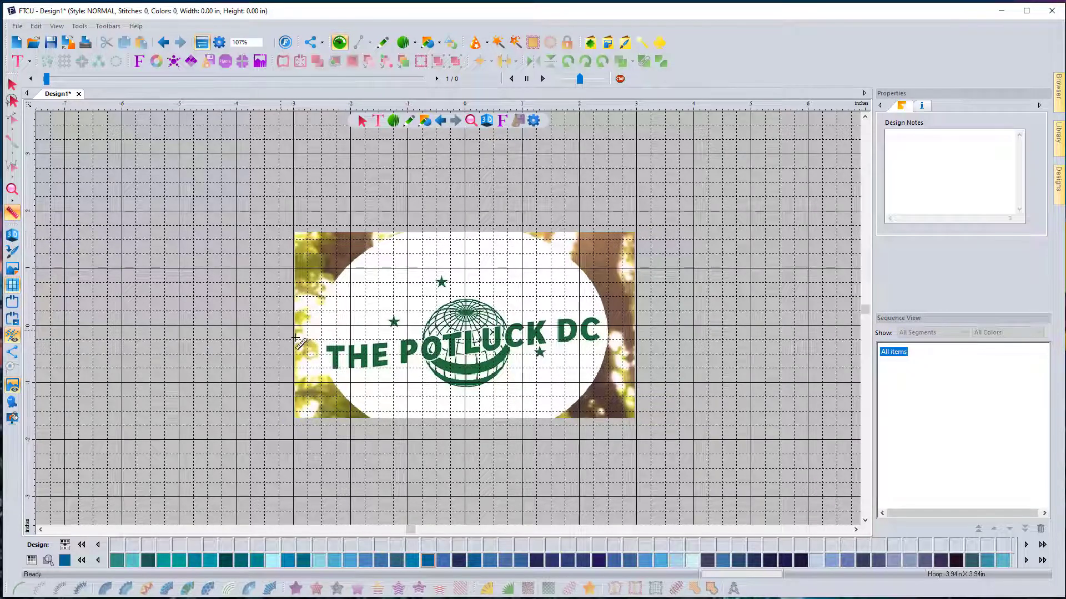
pyautogui.moveTo(331, 354); pyautogui.dragTo(606, 332)
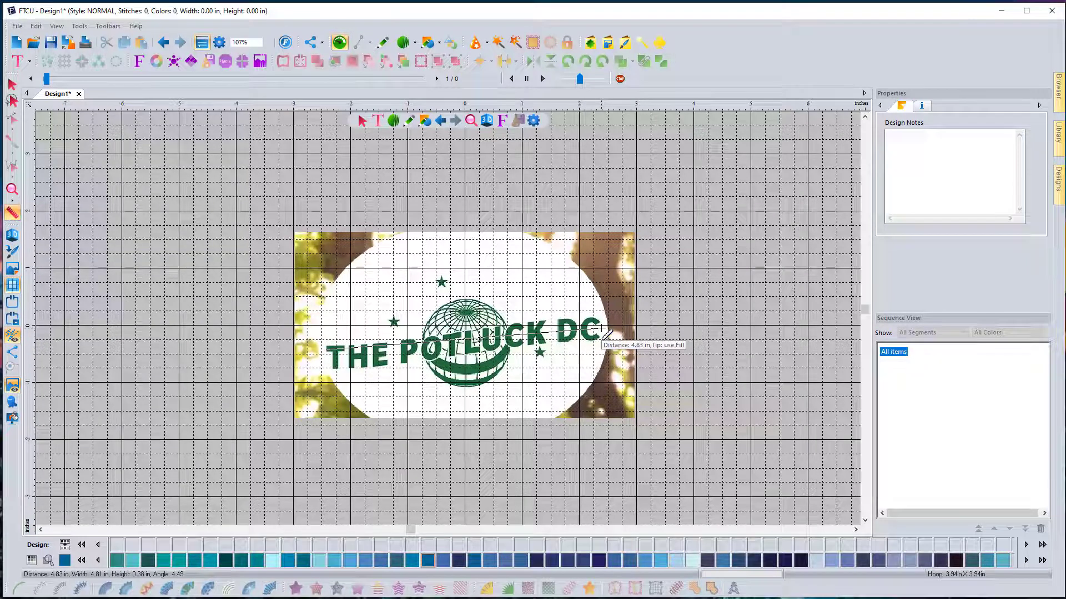
pyautogui.moveTo(606, 333); pyautogui.dragTo(605, 333)
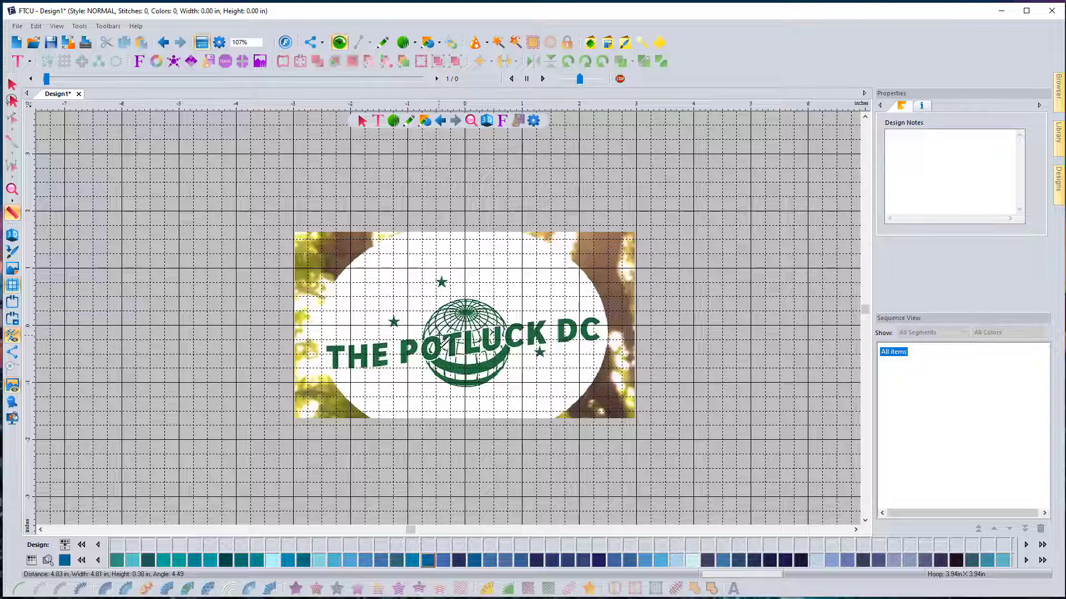
# - Shrink the backdrop proportionally to about 4.59 by 2.52 in and measure the lettering's width again
pyautogui.click(13, 269)
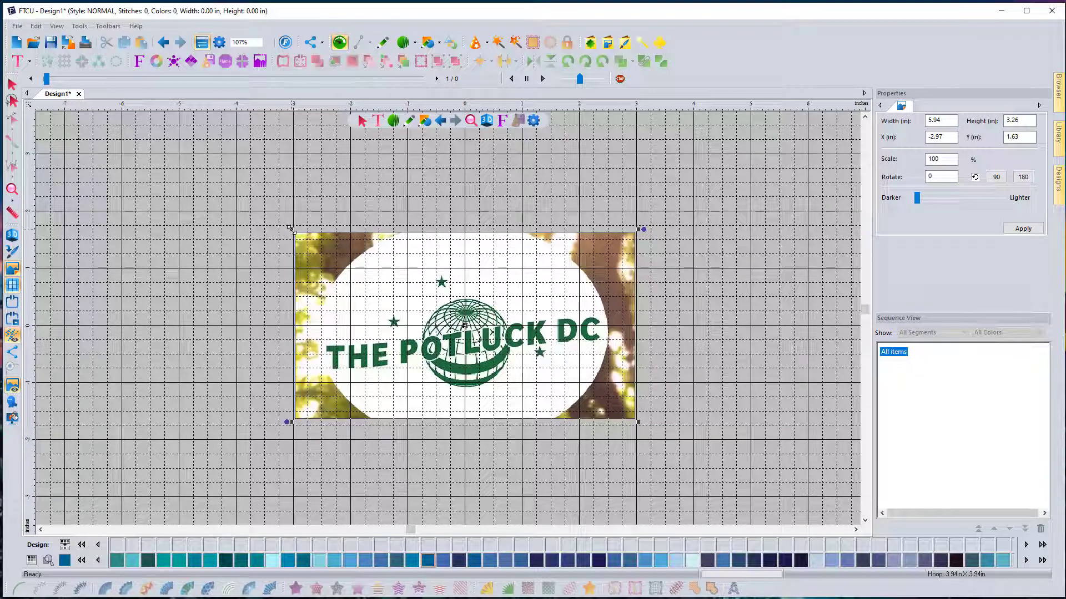
pyautogui.moveTo(290, 229); pyautogui.dragTo(329, 254)
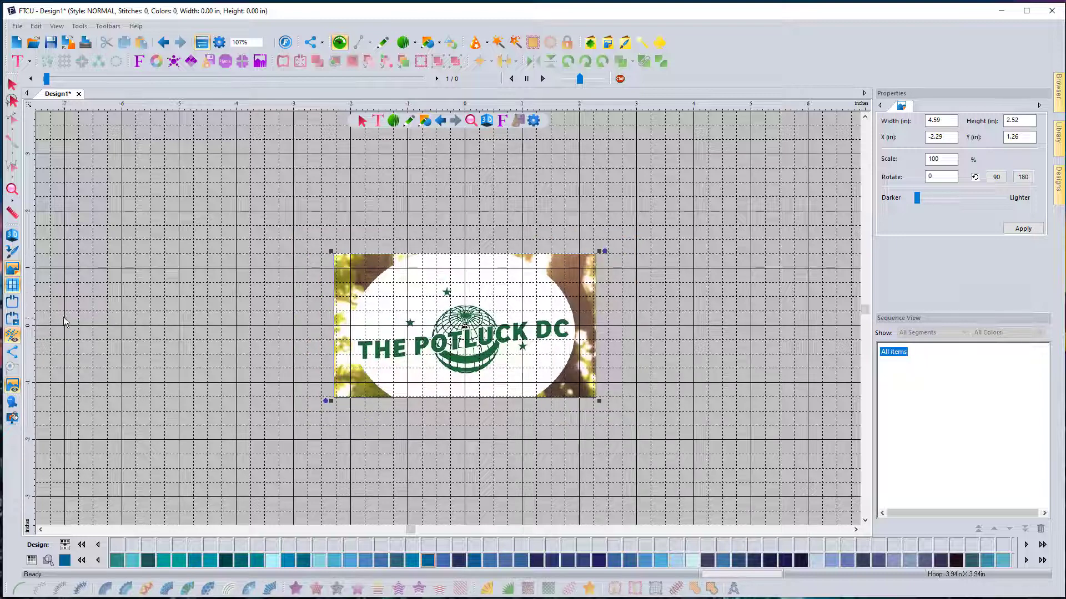
pyautogui.click(13, 213)
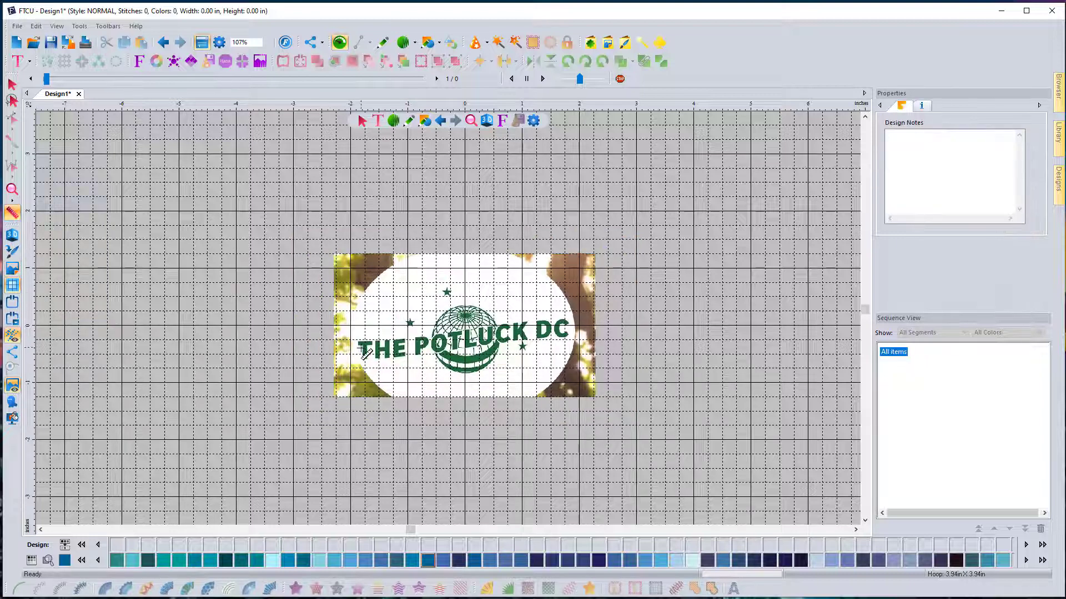
pyautogui.moveTo(369, 353); pyautogui.dragTo(583, 331)
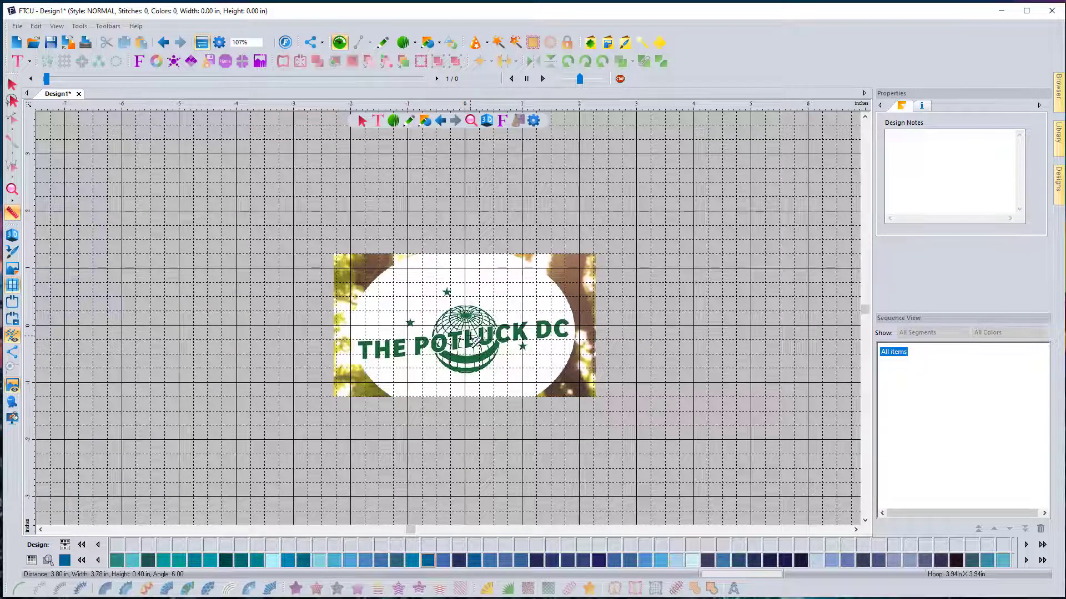
# - Draw a nearly horizontal two-point artwork line about 1.51 in long above the globe and its upper star
pyautogui.scroll(4, 471, 340)
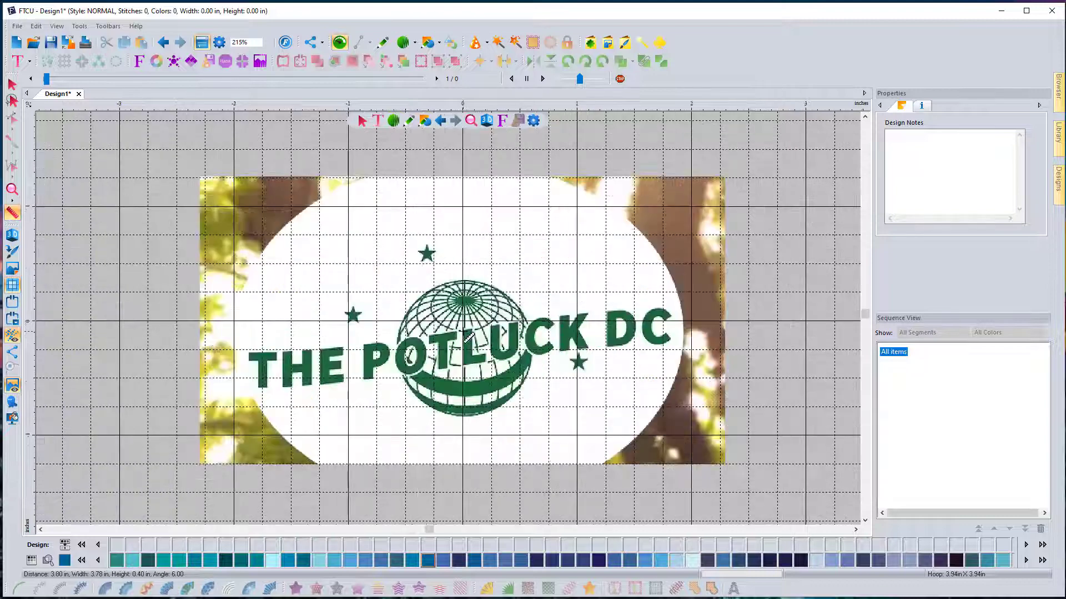
pyautogui.scroll(-1, 468, 337)
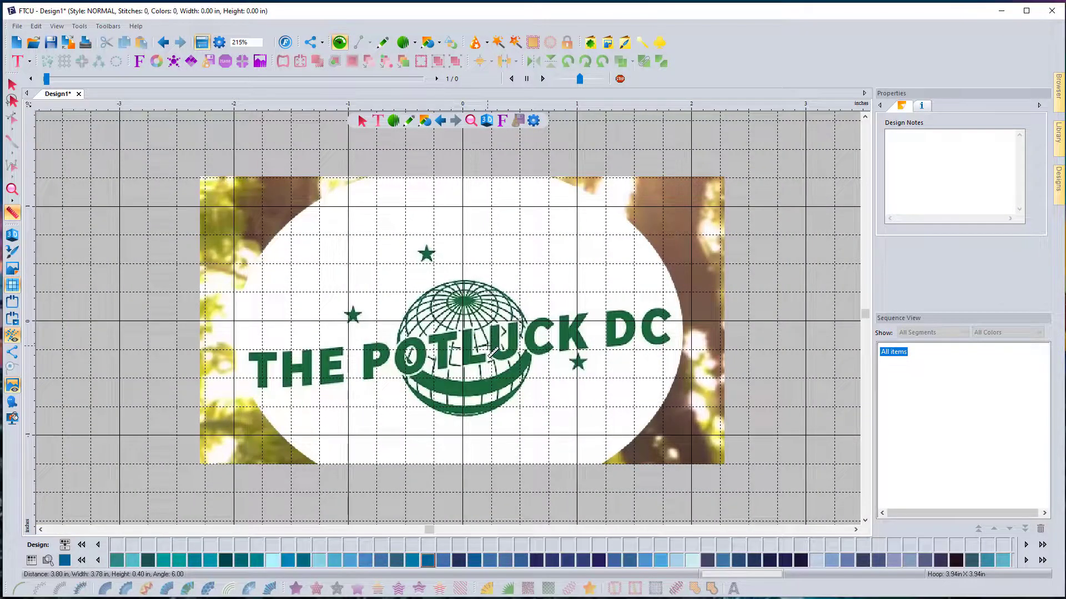
pyautogui.scroll(1, 493, 351)
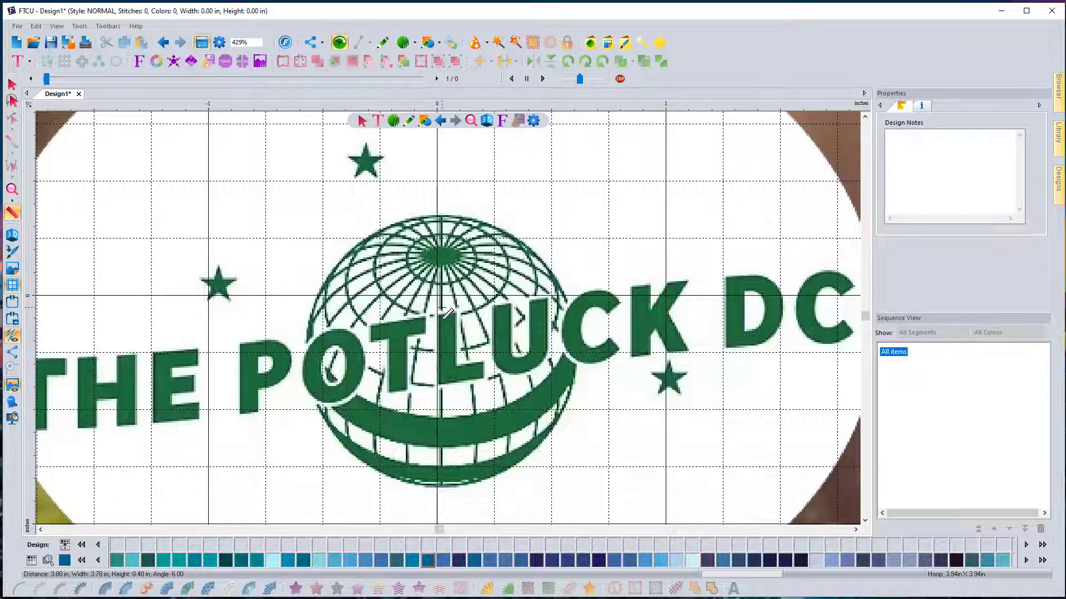
pyautogui.scroll(-1, 447, 314)
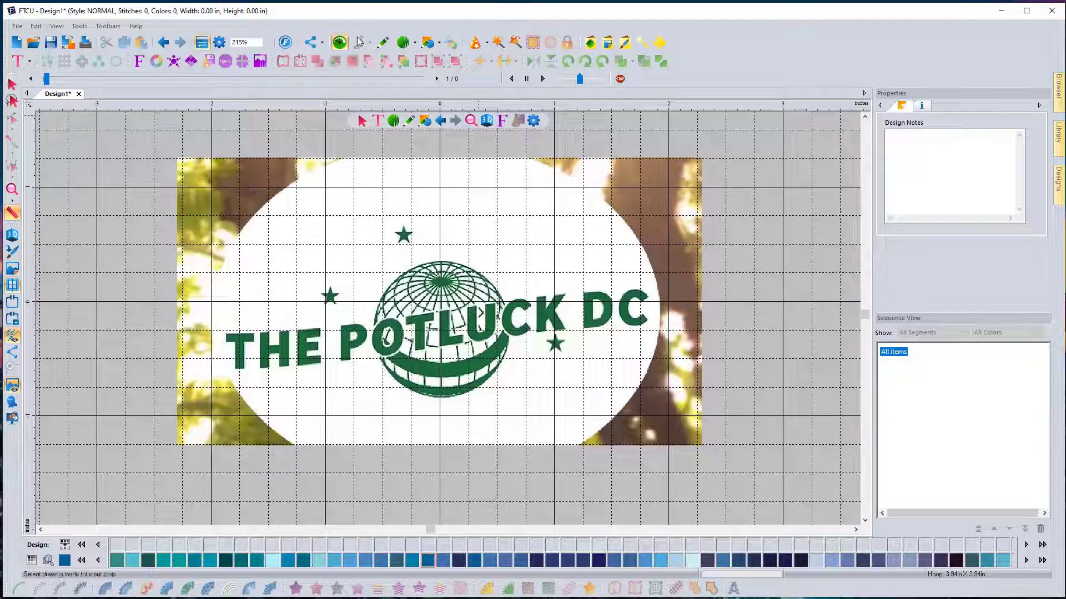
pyautogui.click(382, 42)
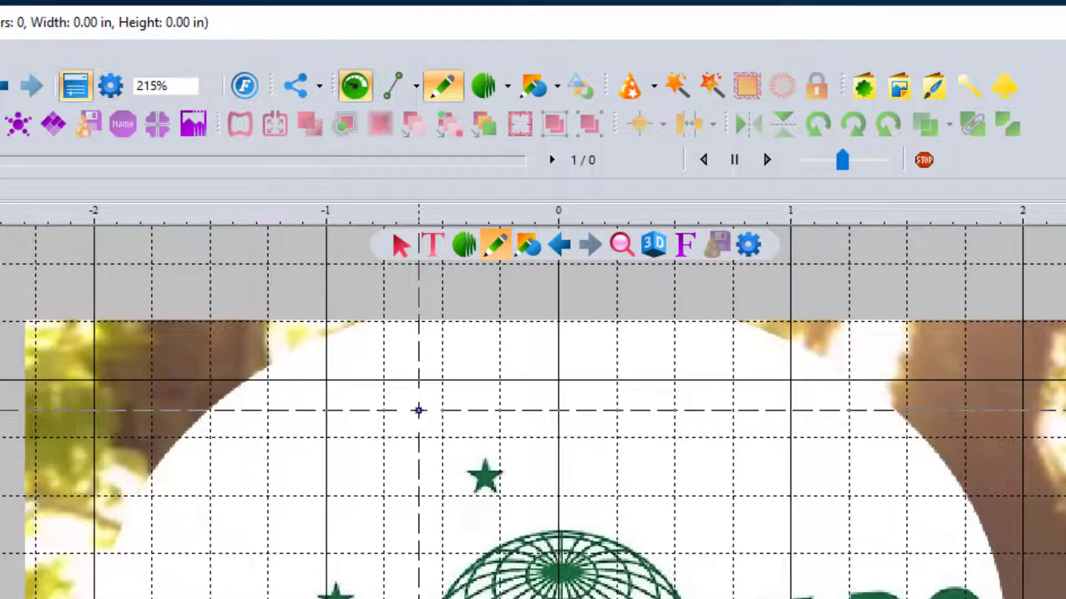
pyautogui.click(419, 411)
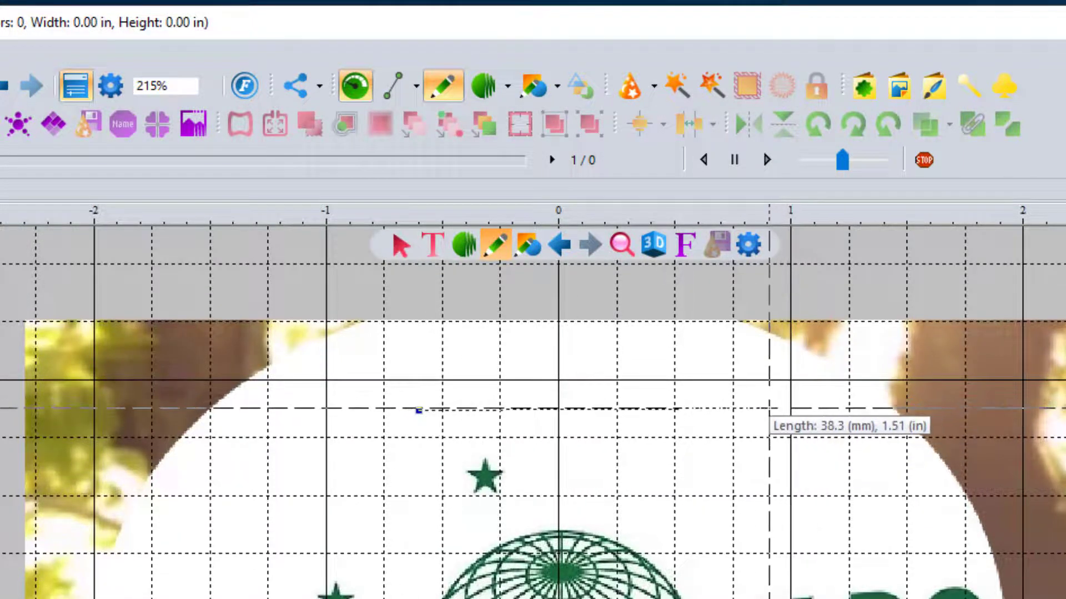
pyautogui.click(769, 408)
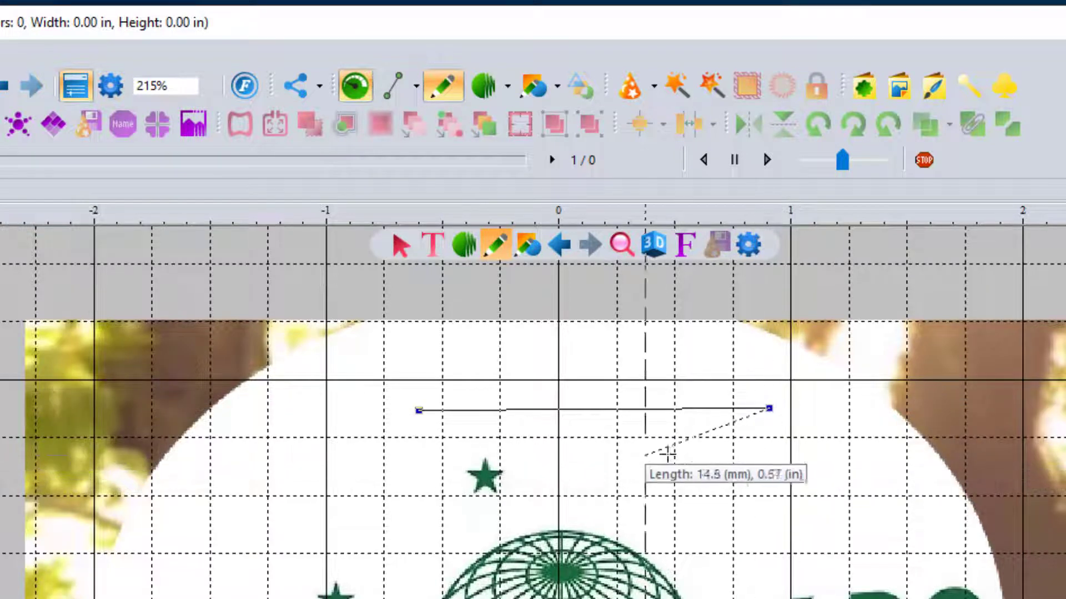
pyautogui.rightClick(759, 461)
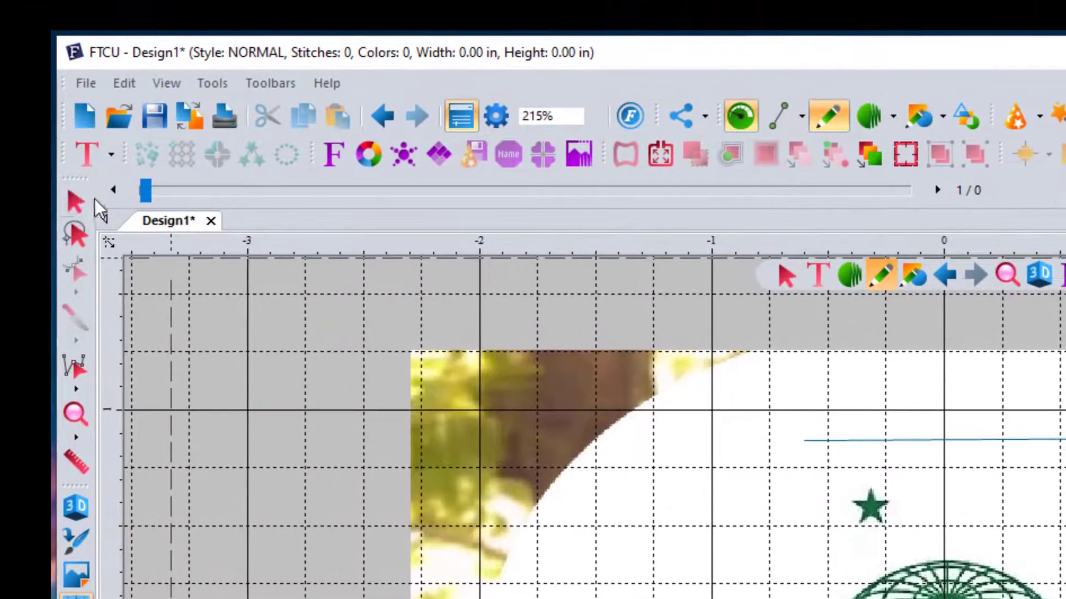
# - Select the artwork line above the globe, clear the selection, and select the line again
pyautogui.click(60, 193)
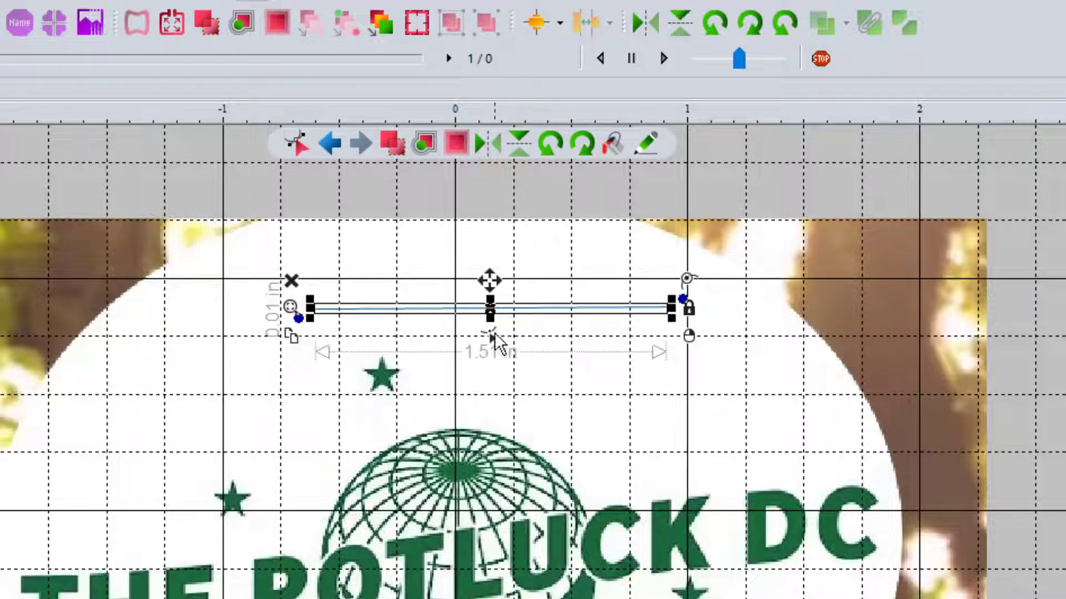
pyautogui.click(569, 362)
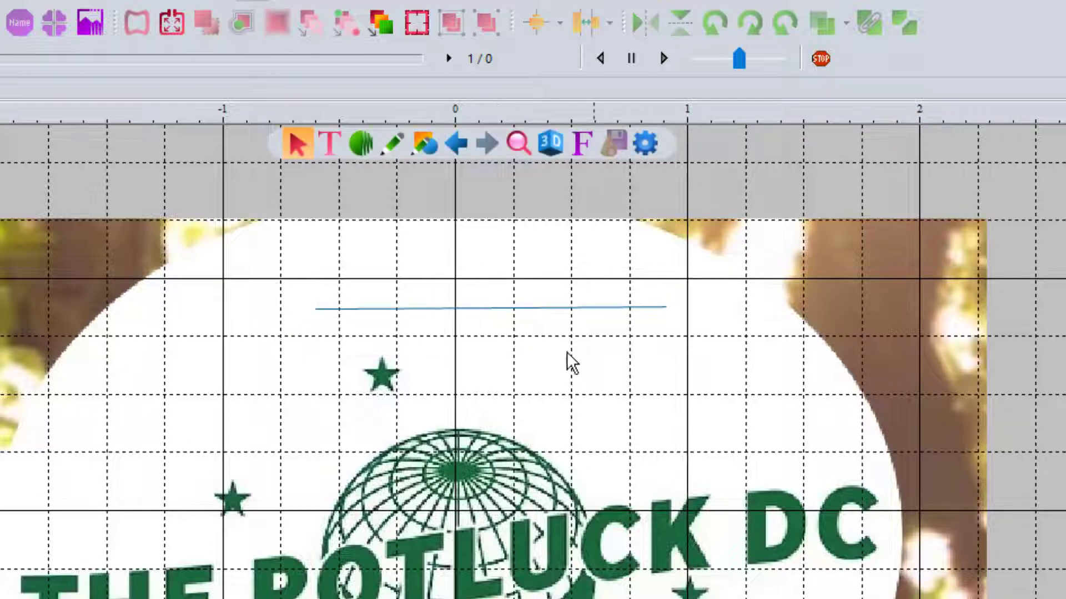
pyautogui.click(524, 308)
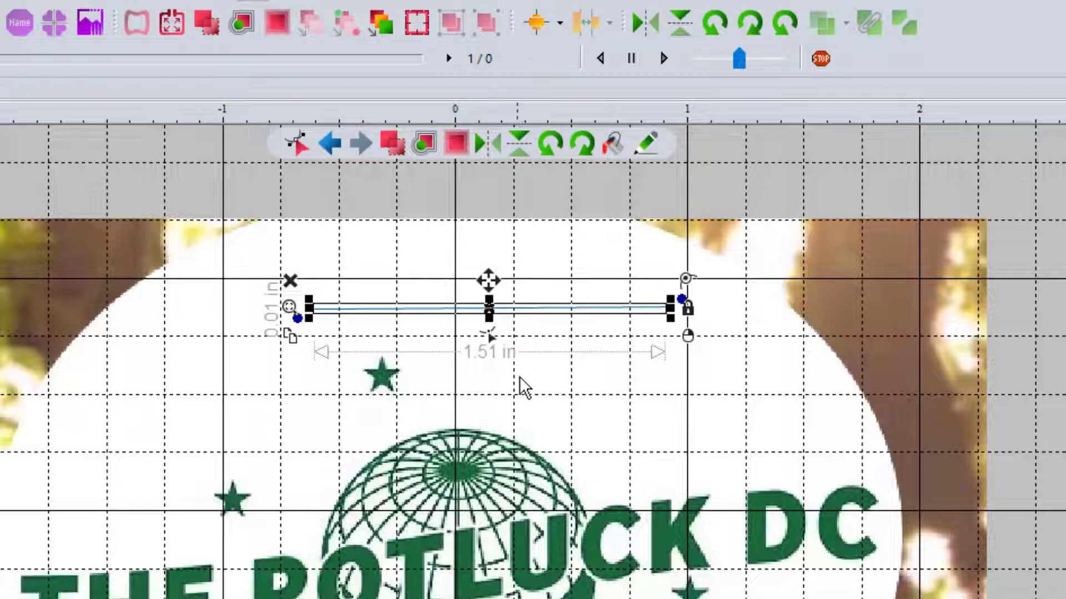
# - Bend the artwork line above the globe into a downward curve about 0.37 in deep, and delete it
pyautogui.click(492, 336)
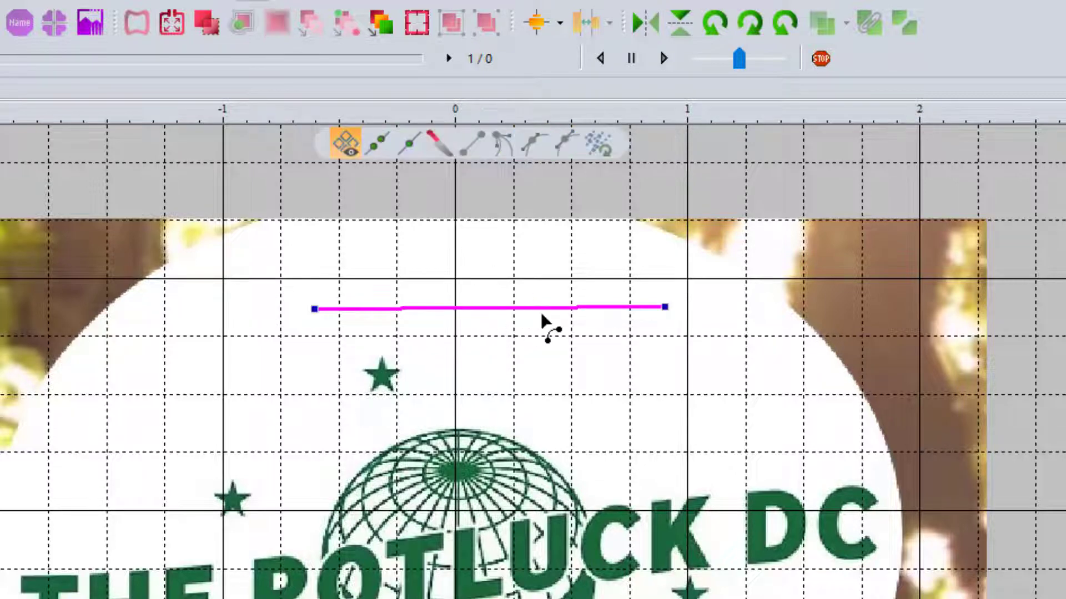
pyautogui.moveTo(483, 310); pyautogui.dragTo(491, 411)
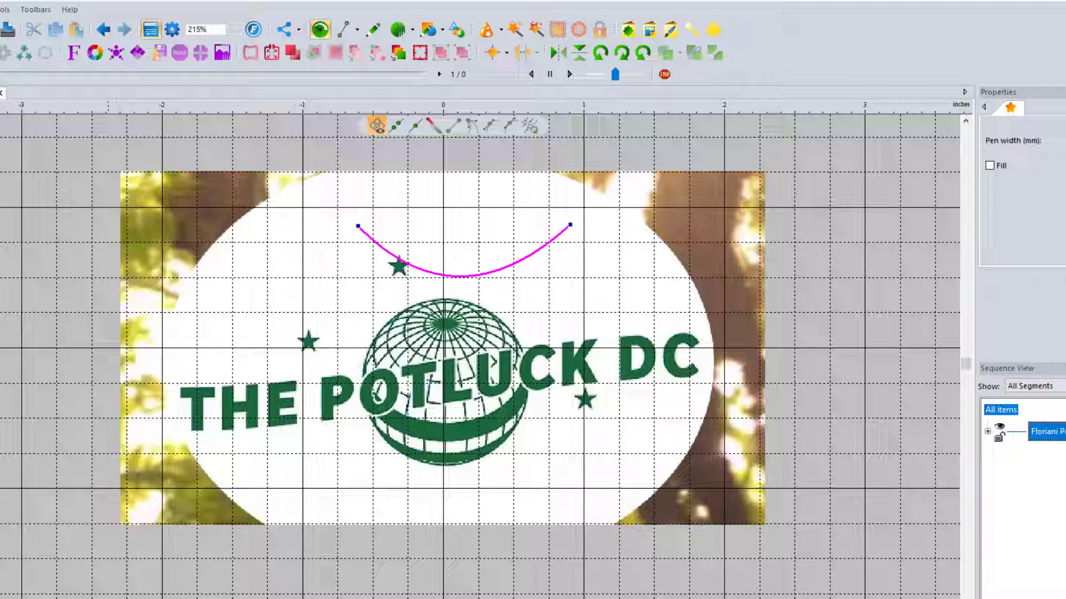
pyautogui.click(12, 84)
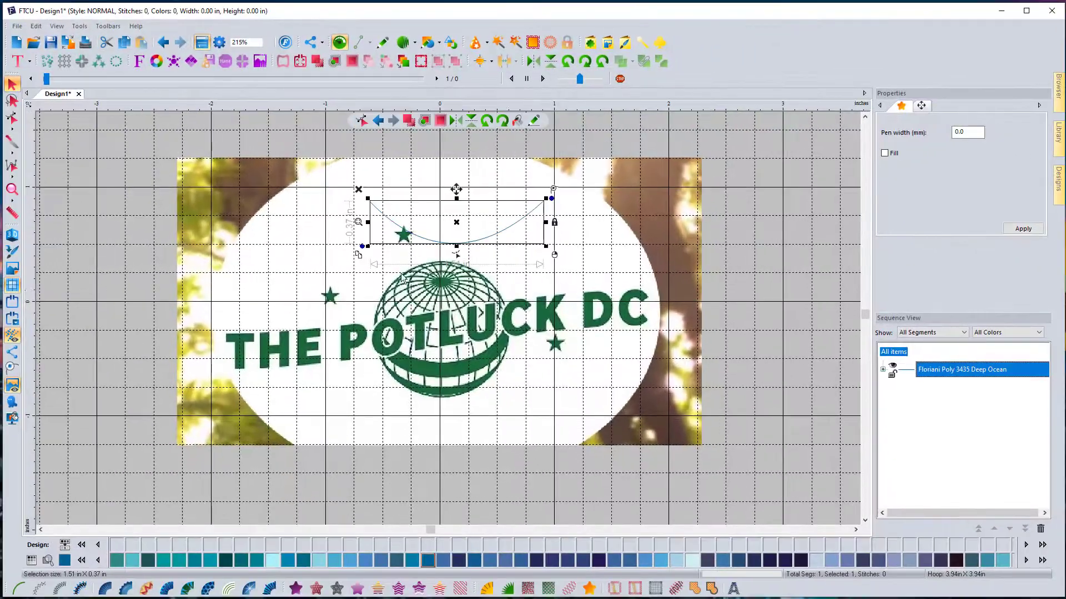
pyautogui.press('Delete')
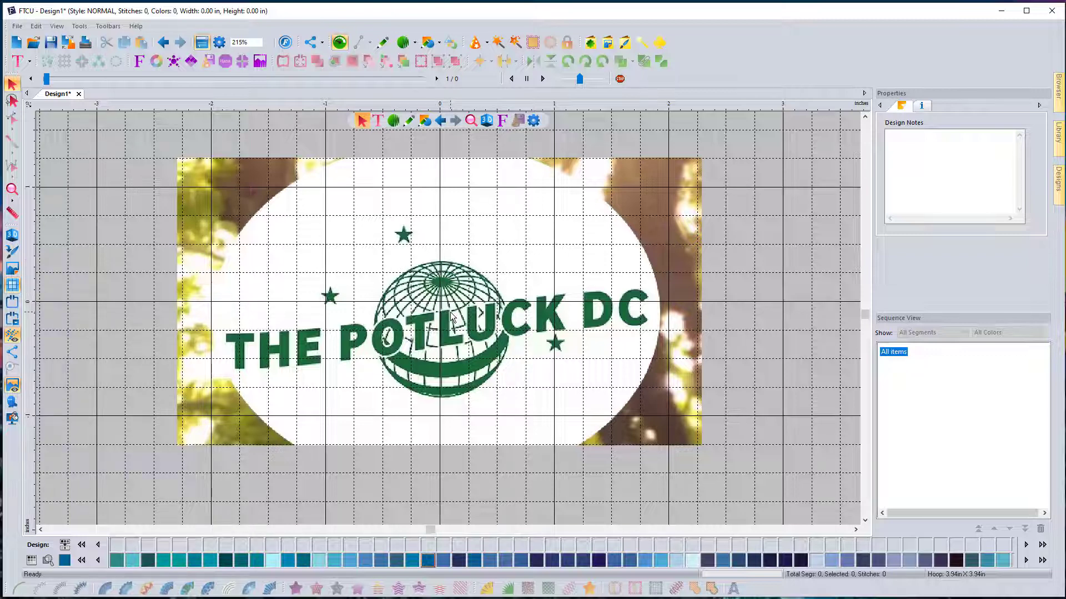
# - Start the Artwork tool and set the thread color to Floriani Poly Irish Green (233)
pyautogui.scroll(2, 450, 326)
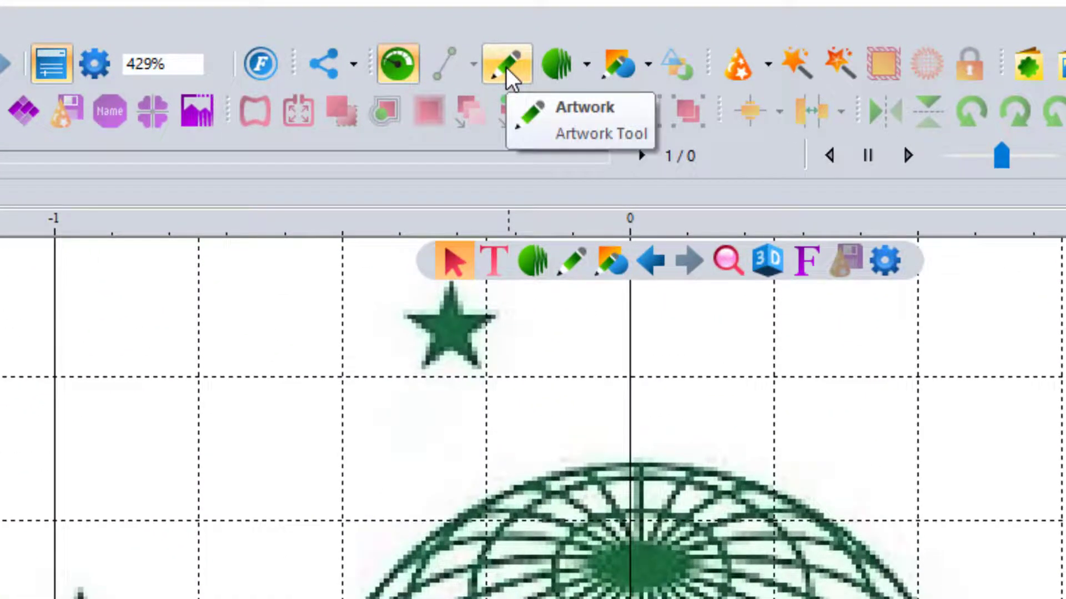
pyautogui.click(505, 66)
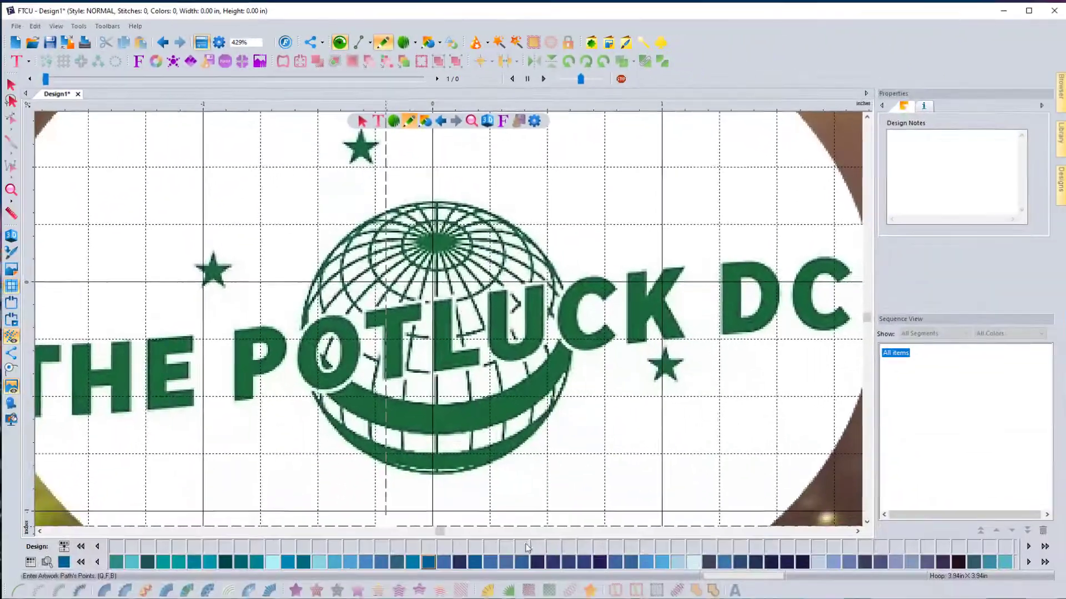
pyautogui.click(98, 561)
pyautogui.click(86, 563)
pyautogui.click(86, 563)
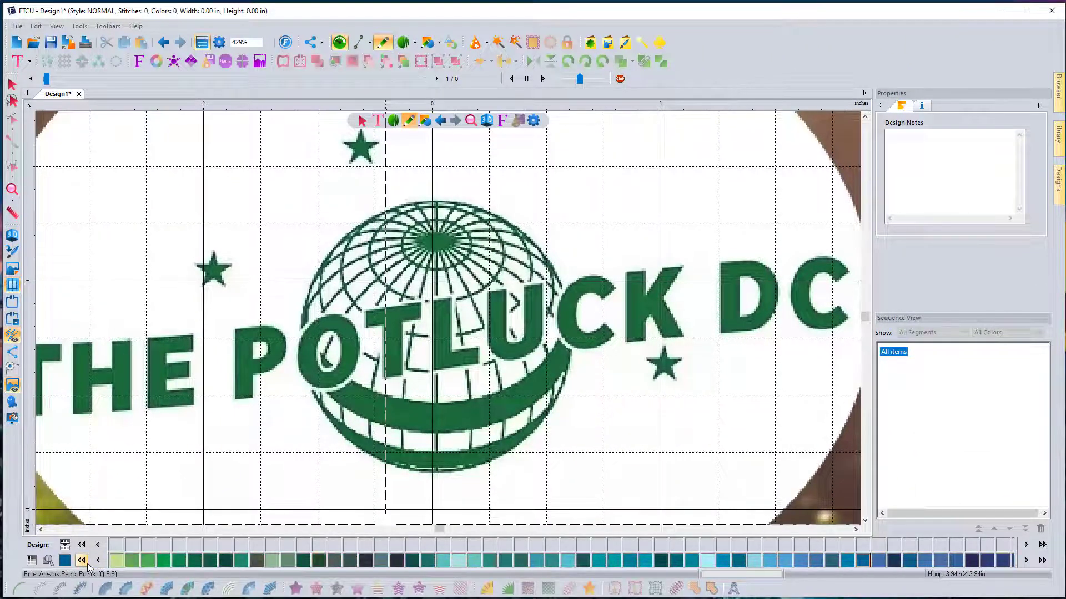
pyautogui.click(86, 563)
pyautogui.click(334, 563)
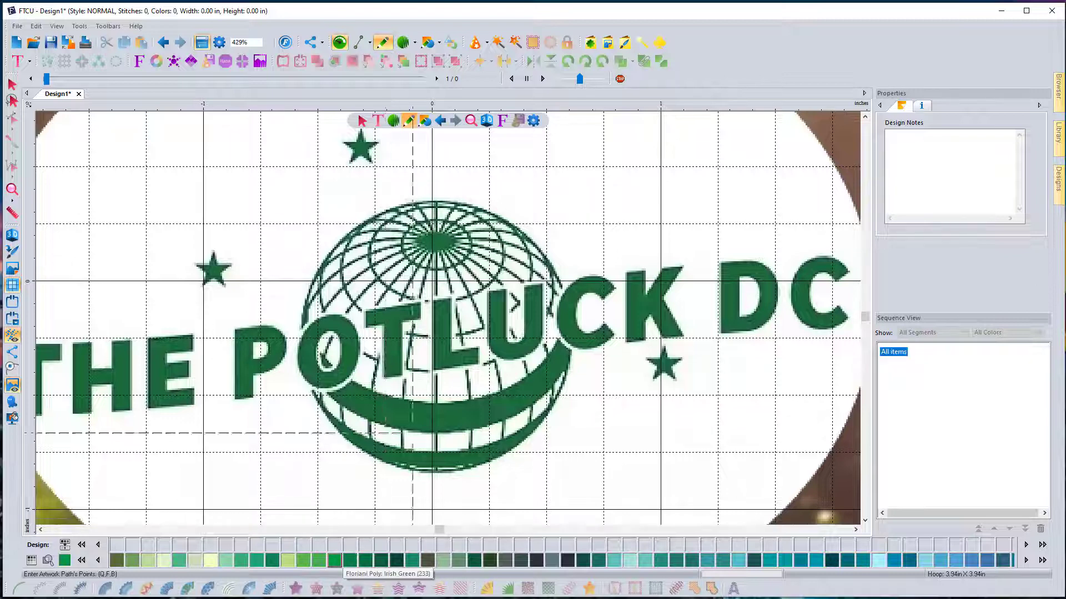
# - Trace the globe's upper-left meridians as one artwork path going back and forth between the pole and the outer rim
pyautogui.click(435, 241)
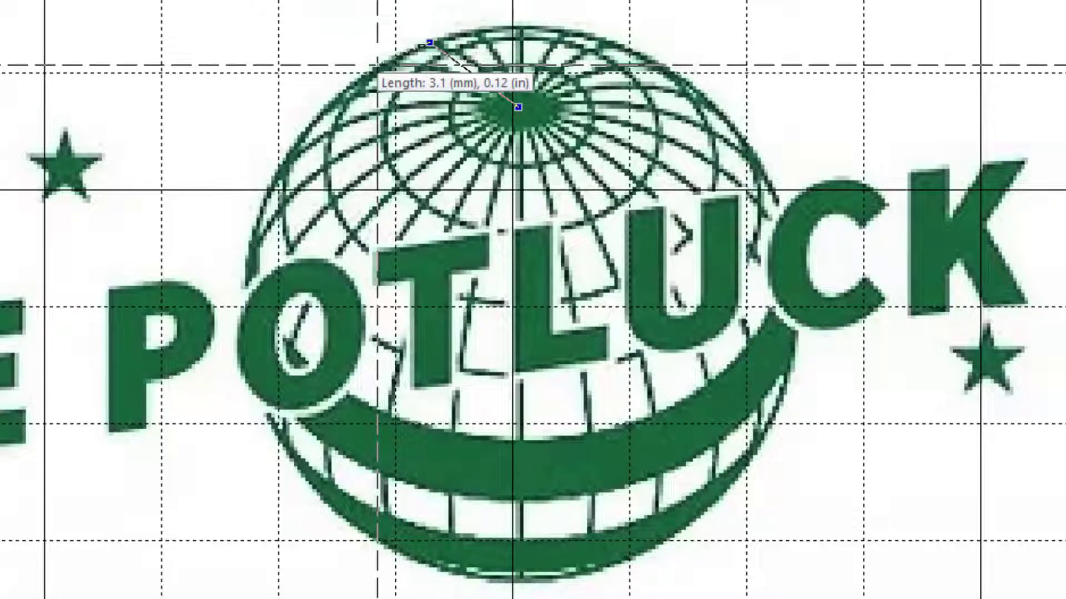
pyautogui.click(377, 65)
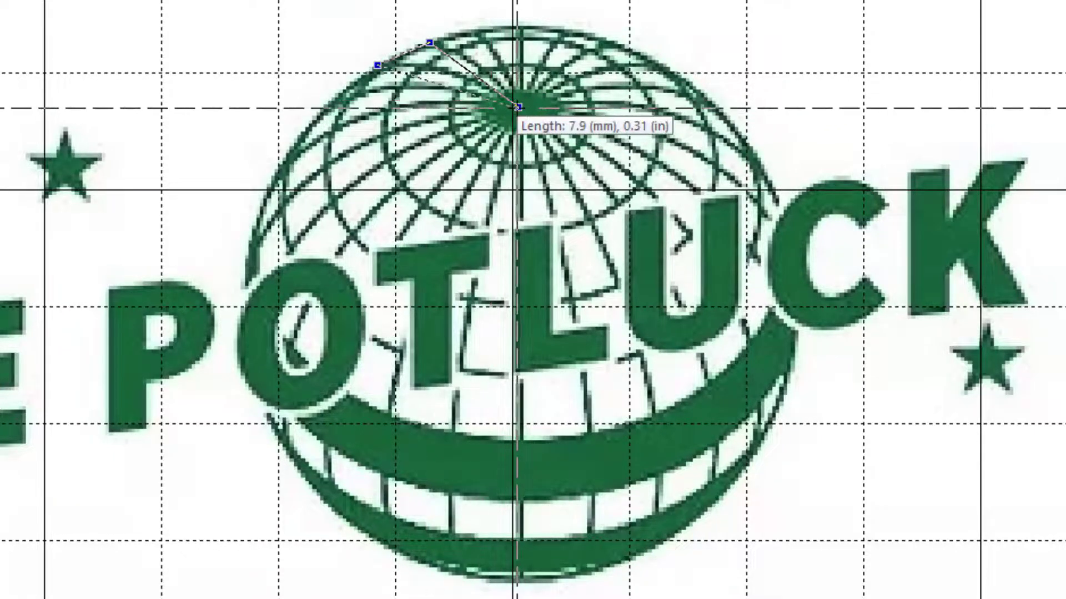
pyautogui.click(316, 110)
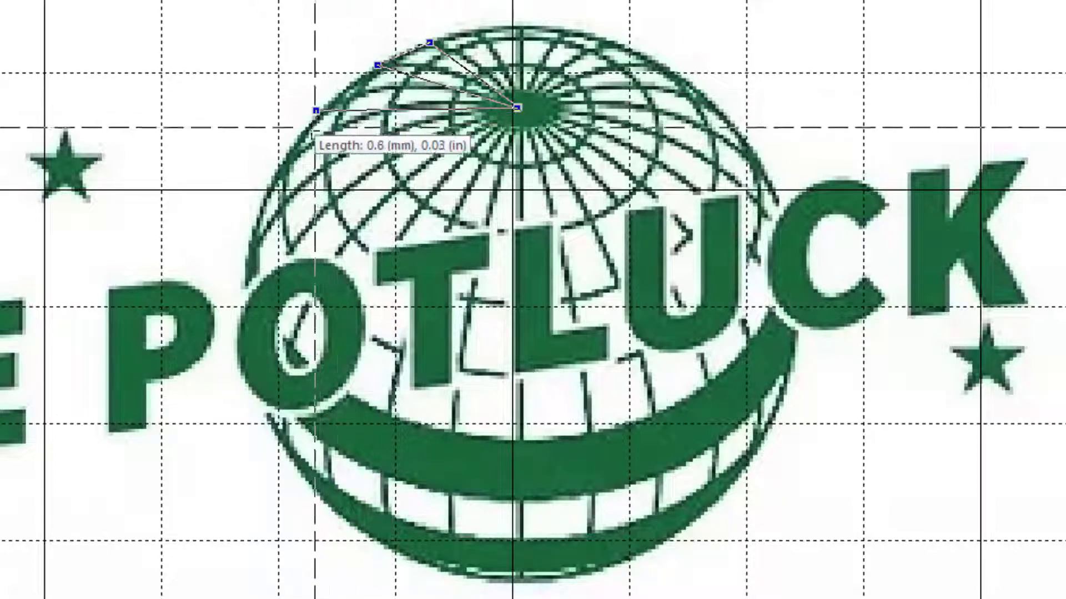
pyautogui.click(285, 163)
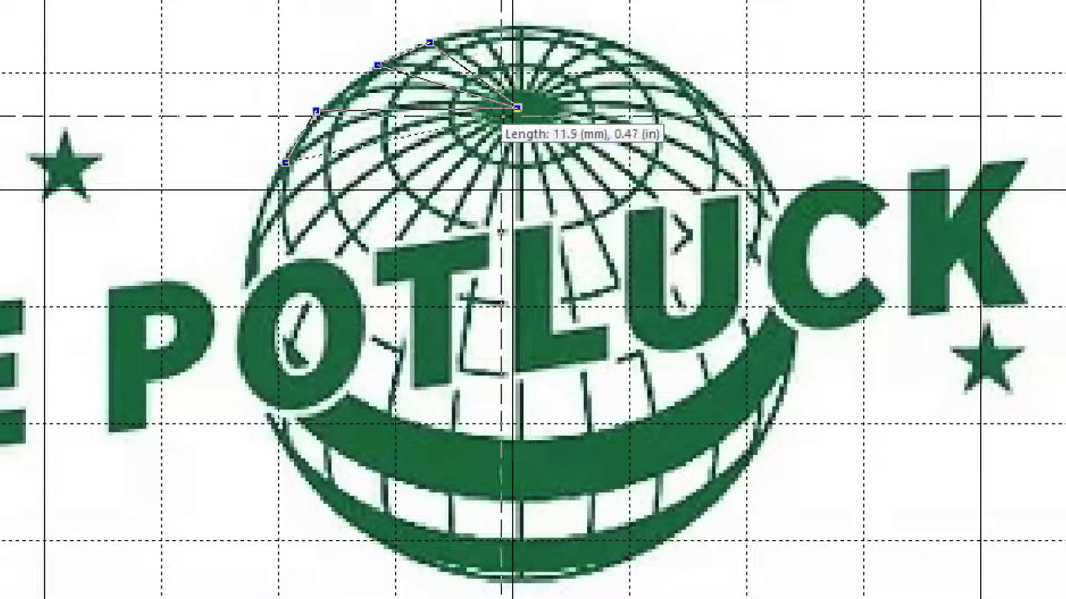
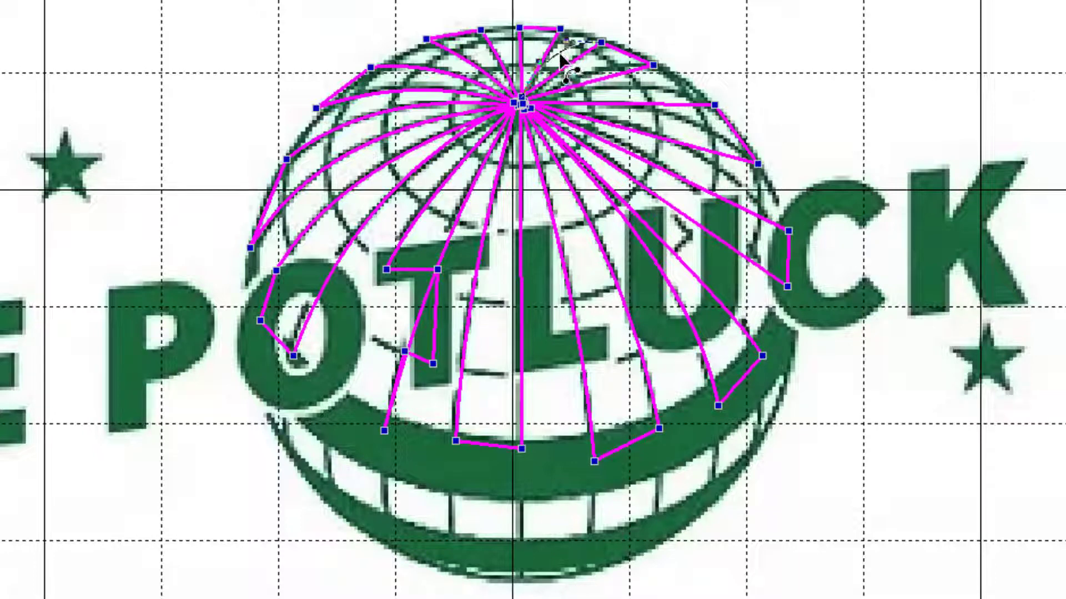
# - Curve the straight artwork segments from the pole to the globe's right rim so they follow the backdrop's meridians
pyautogui.moveTo(559, 53); pyautogui.dragTo(564, 57)
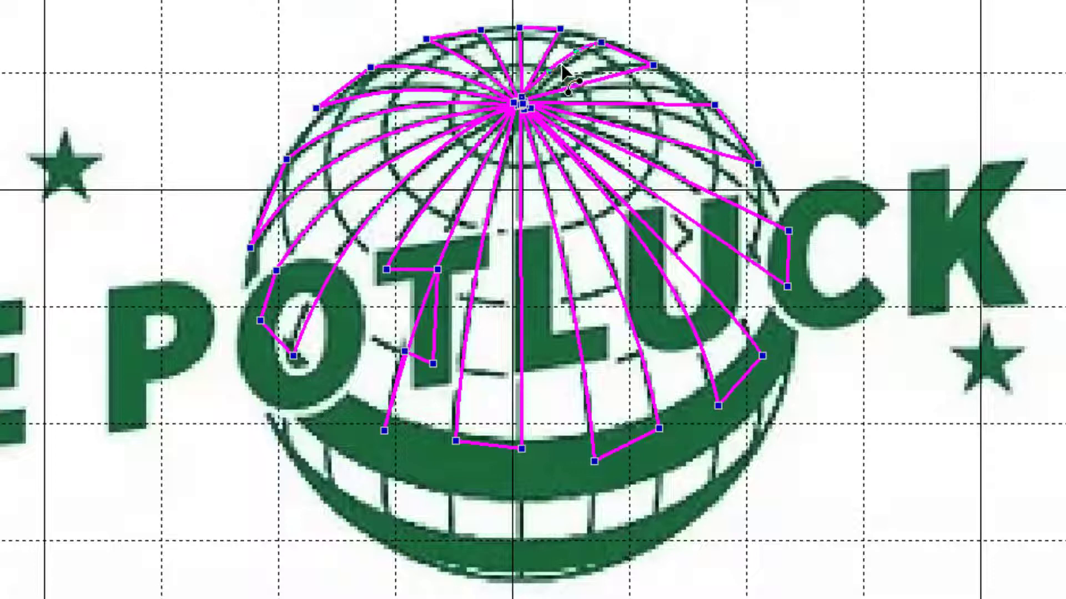
pyautogui.click(606, 77)
pyautogui.moveTo(607, 75); pyautogui.dragTo(602, 71)
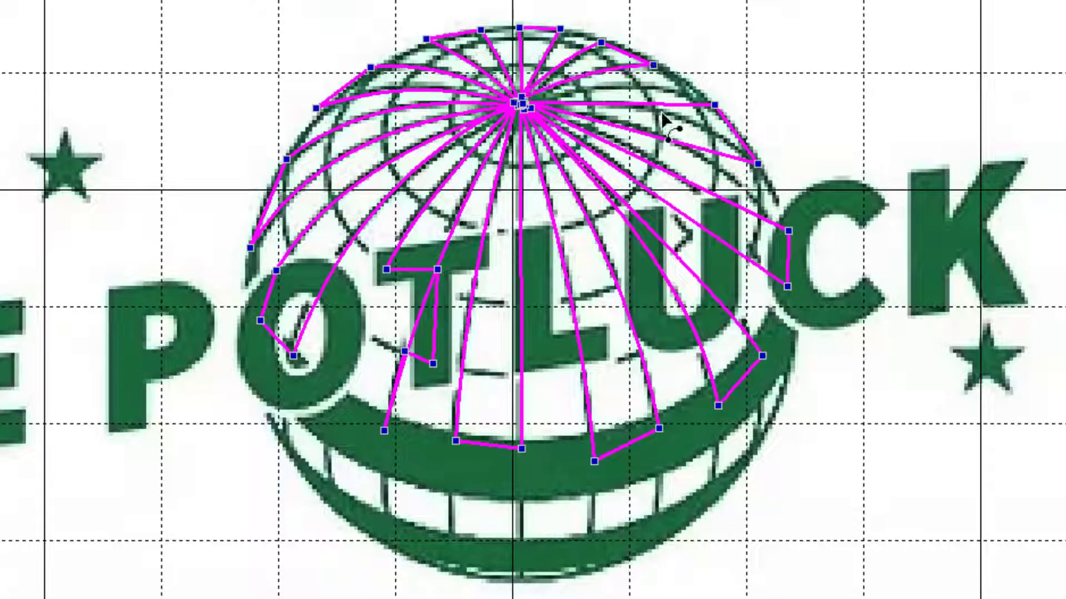
pyautogui.moveTo(656, 105)
pyautogui.mouseDown()
pyautogui.moveTo(646, 87)
pyautogui.moveTo(650, 94)
pyautogui.mouseUp()
pyautogui.moveTo(669, 145); pyautogui.dragTo(683, 119)
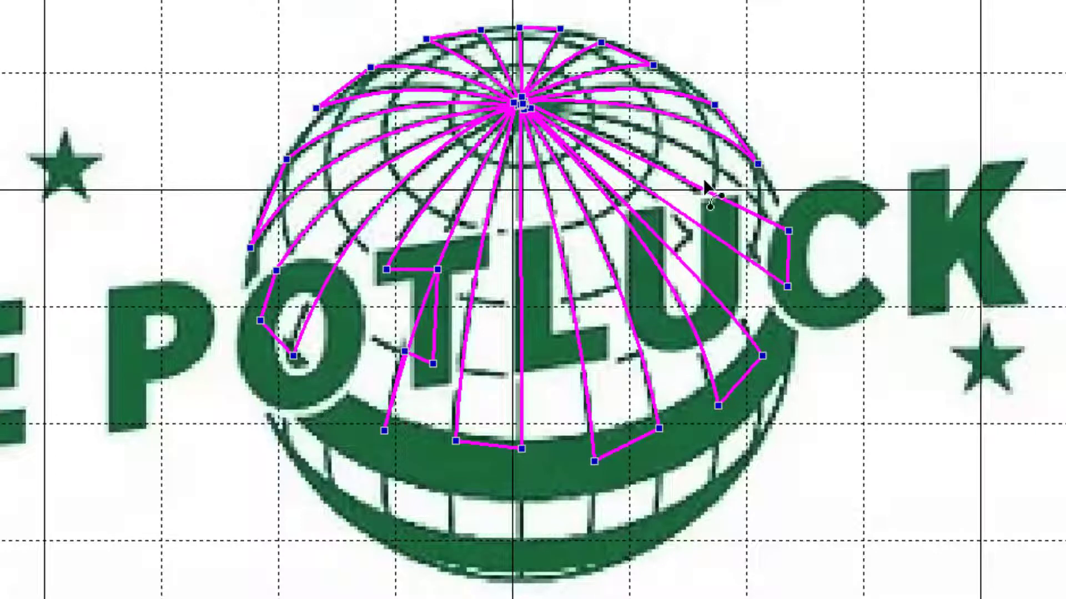
pyautogui.moveTo(707, 186); pyautogui.dragTo(694, 154)
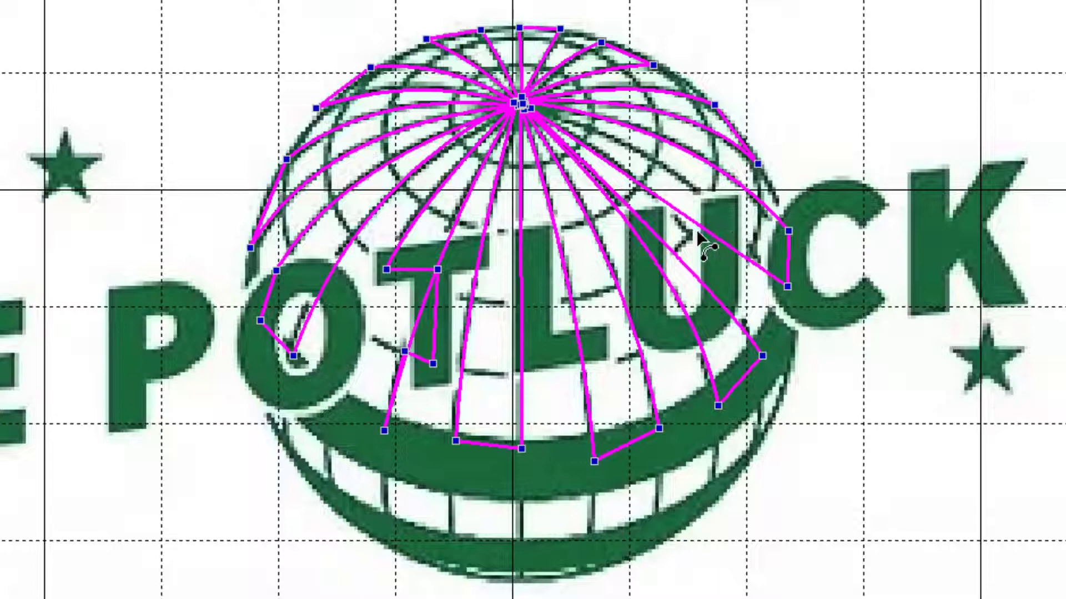
pyautogui.moveTo(693, 227)
pyautogui.mouseDown()
pyautogui.moveTo(700, 193)
pyautogui.moveTo(714, 209)
pyautogui.moveTo(706, 233)
pyautogui.moveTo(688, 233)
pyautogui.mouseUp()
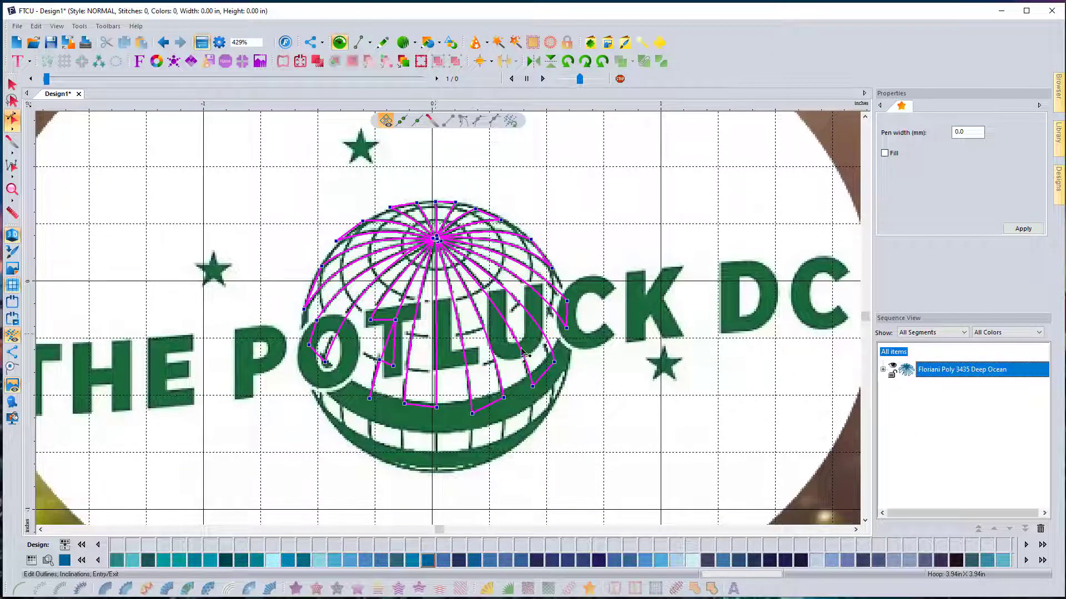
# - Convert the globe's meridian artwork to a Run stitch and clear the selection
pyautogui.click(12, 84)
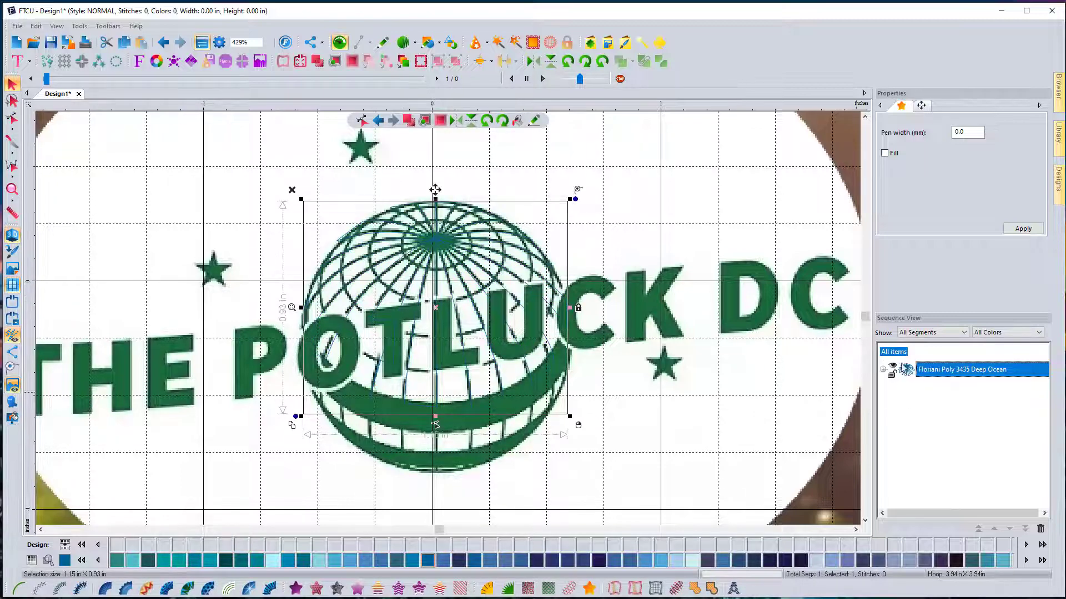
pyautogui.click(881, 369)
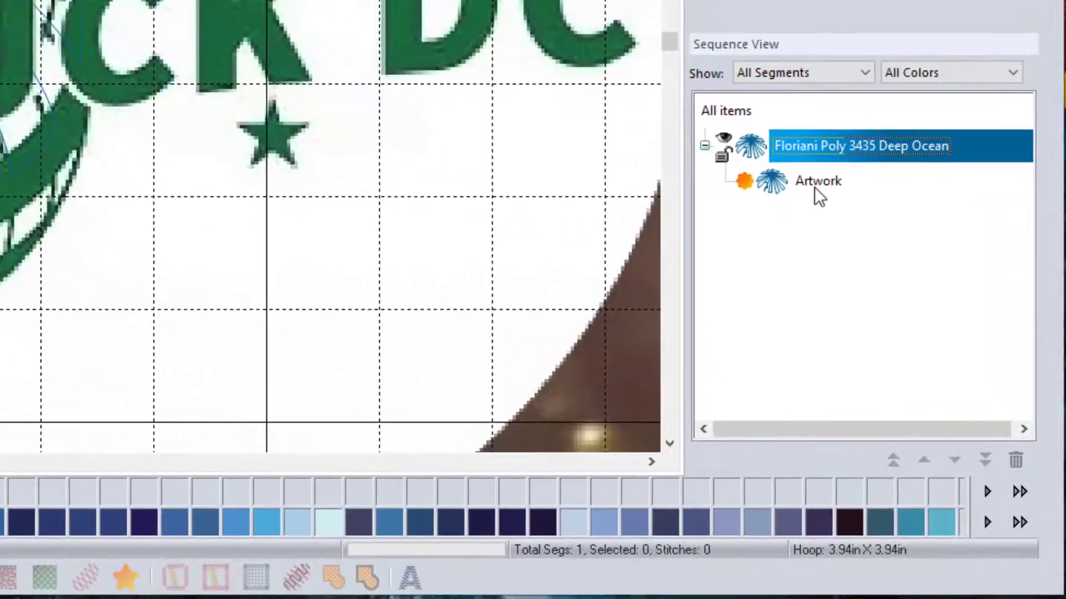
pyautogui.click(818, 181)
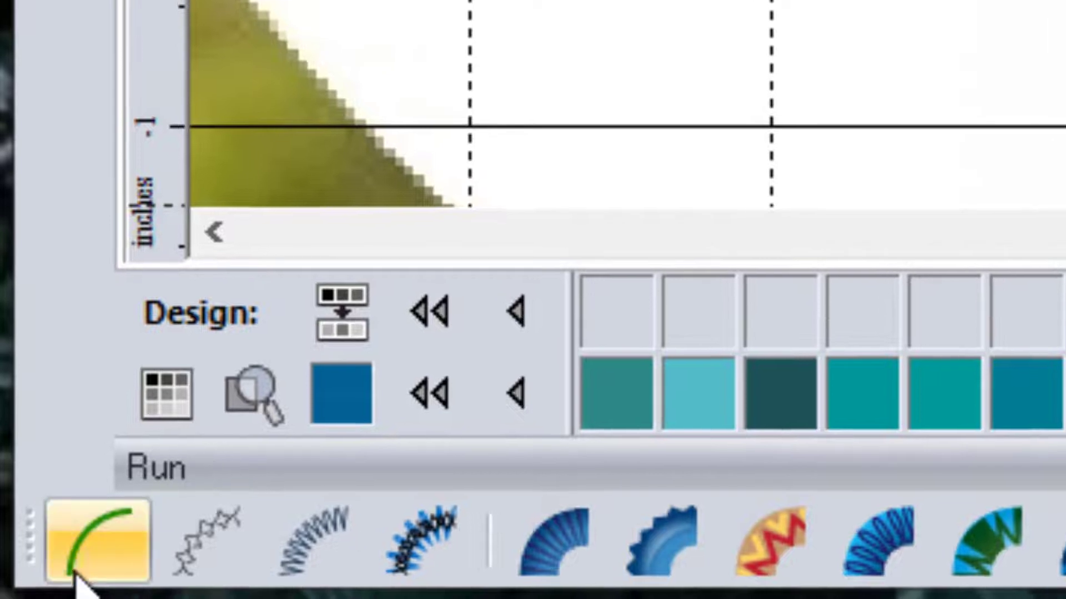
pyautogui.click(80, 562)
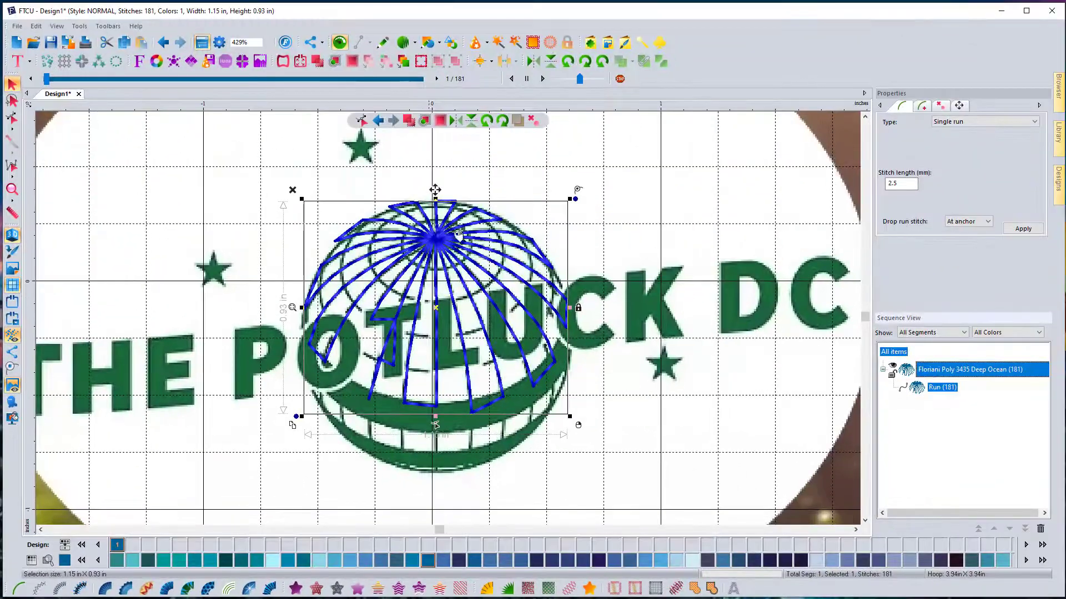
pyautogui.click(210, 250)
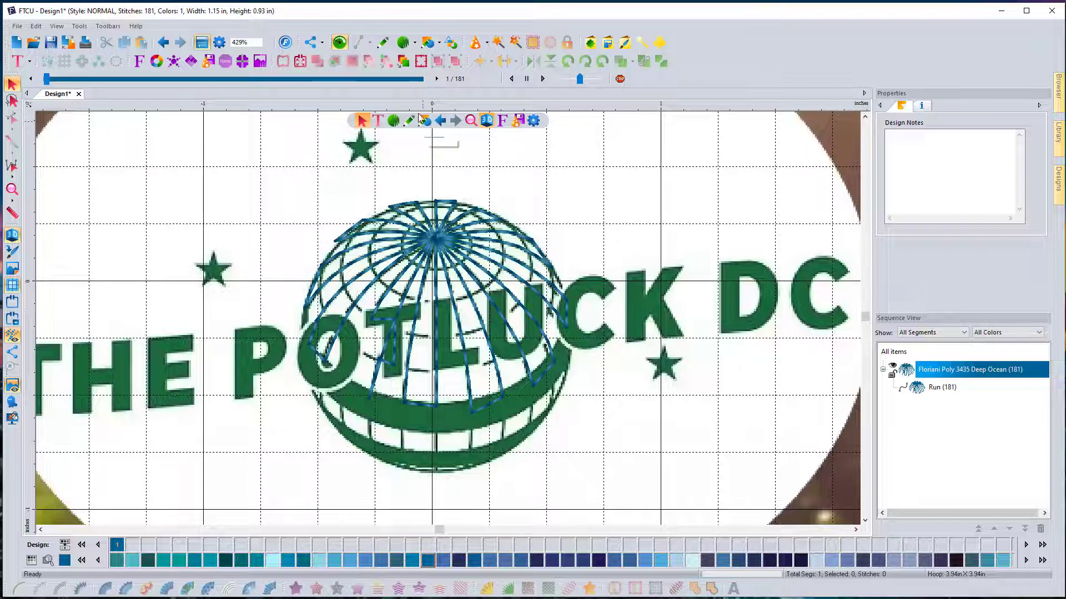
# - Begin a new artwork path zigzagging along the vertical grid lines below the globe's wide band, from its left edge to the center line
pyautogui.click(384, 44)
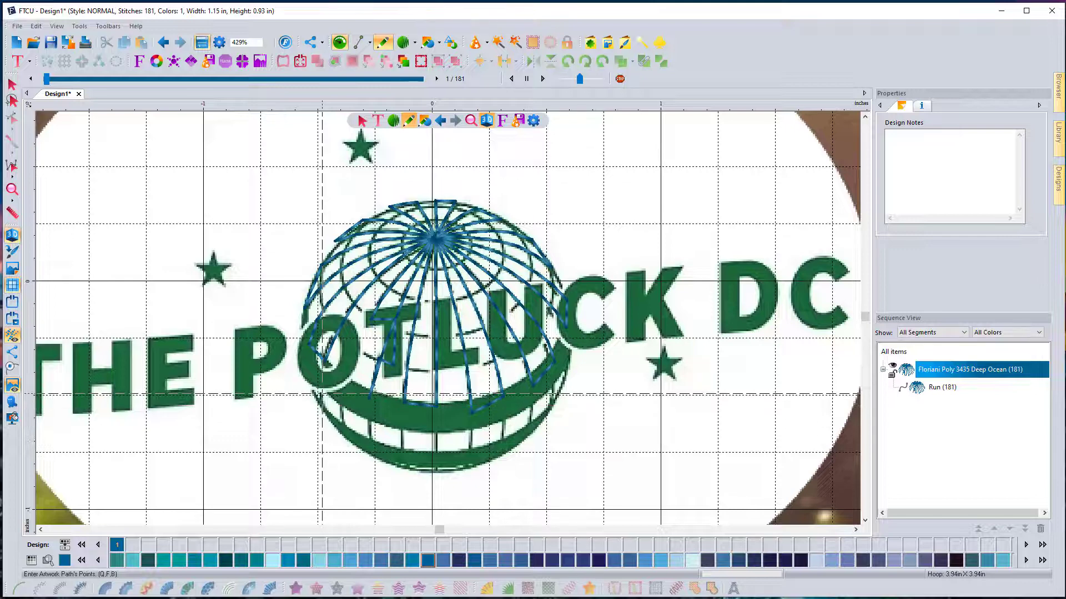
pyautogui.click(321, 394)
pyautogui.click(320, 403)
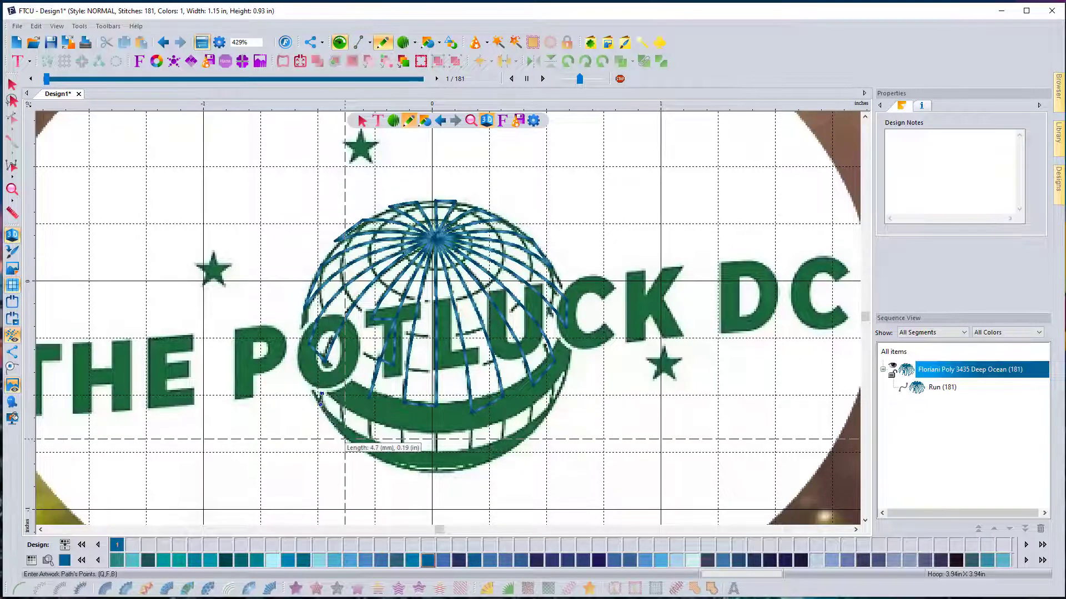
pyautogui.click(343, 399)
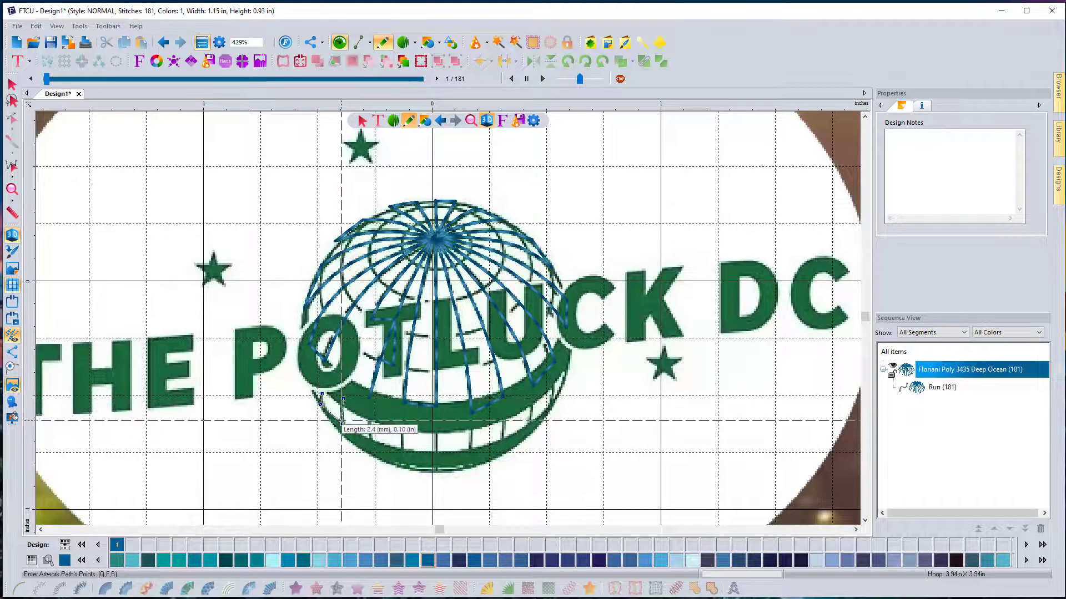
pyautogui.click(342, 424)
pyautogui.click(373, 410)
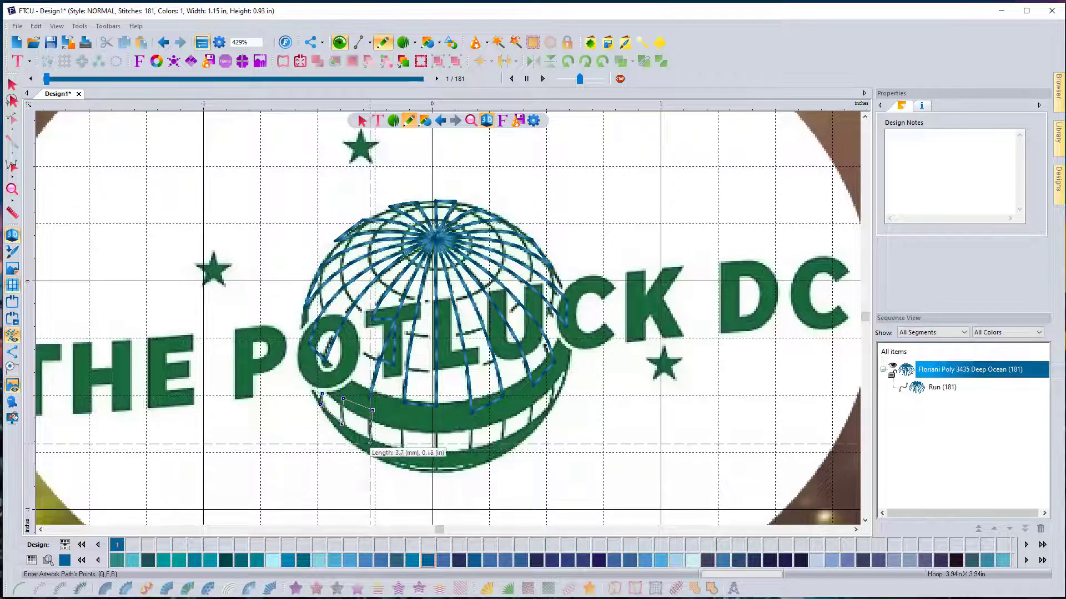
pyautogui.click(370, 444)
pyautogui.click(404, 459)
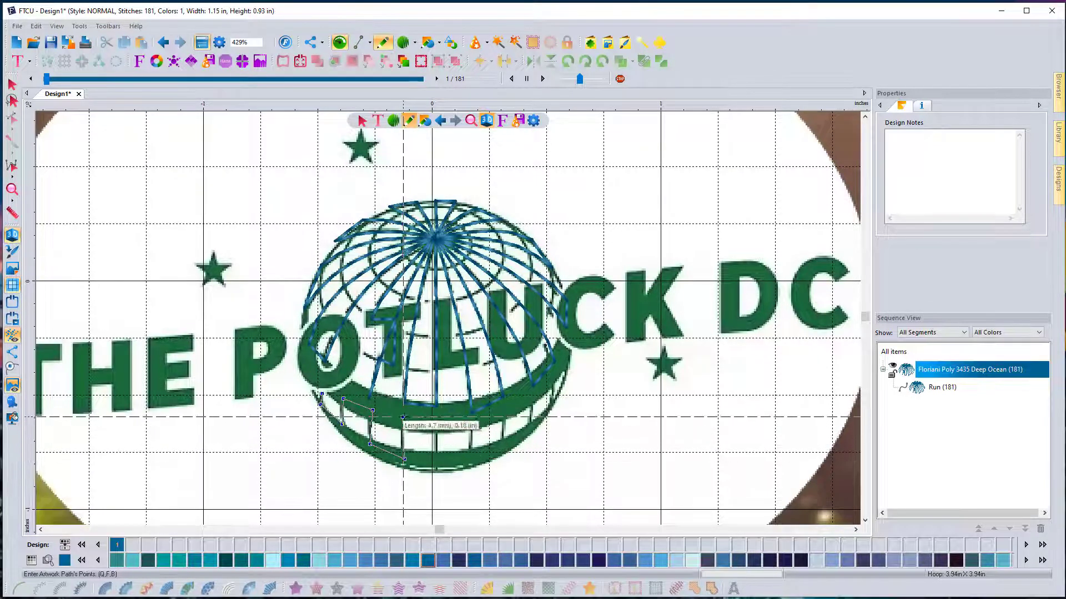
pyautogui.click(402, 417)
pyautogui.click(437, 420)
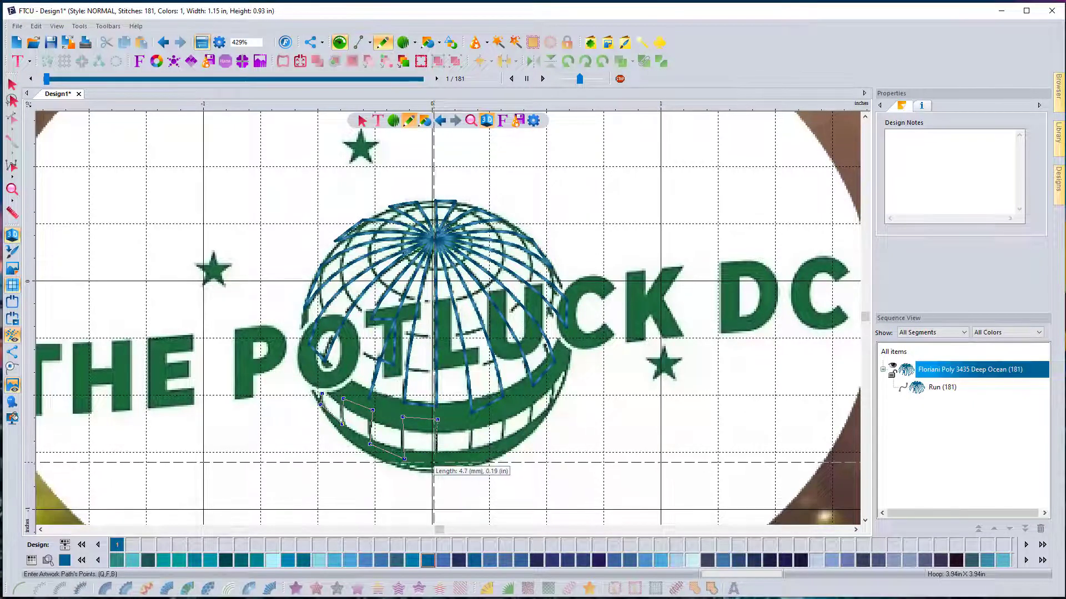
# - Continue the zigzag artwork path along the vertical grid lines below the wide band, from the center line to the globe's right edge
pyautogui.click(437, 462)
pyautogui.click(471, 460)
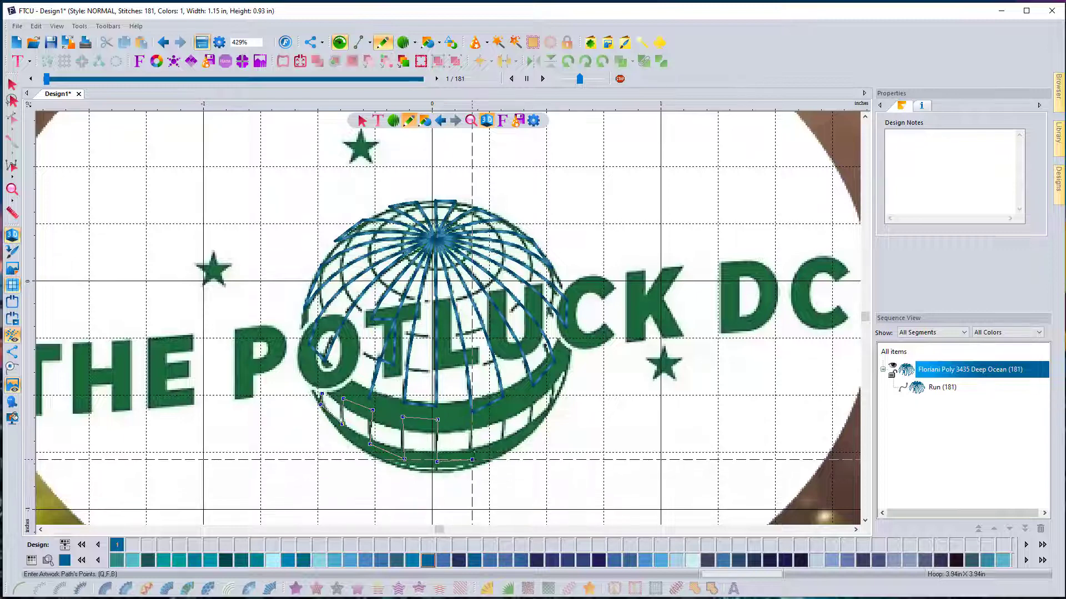
pyautogui.click(471, 417)
pyautogui.click(501, 406)
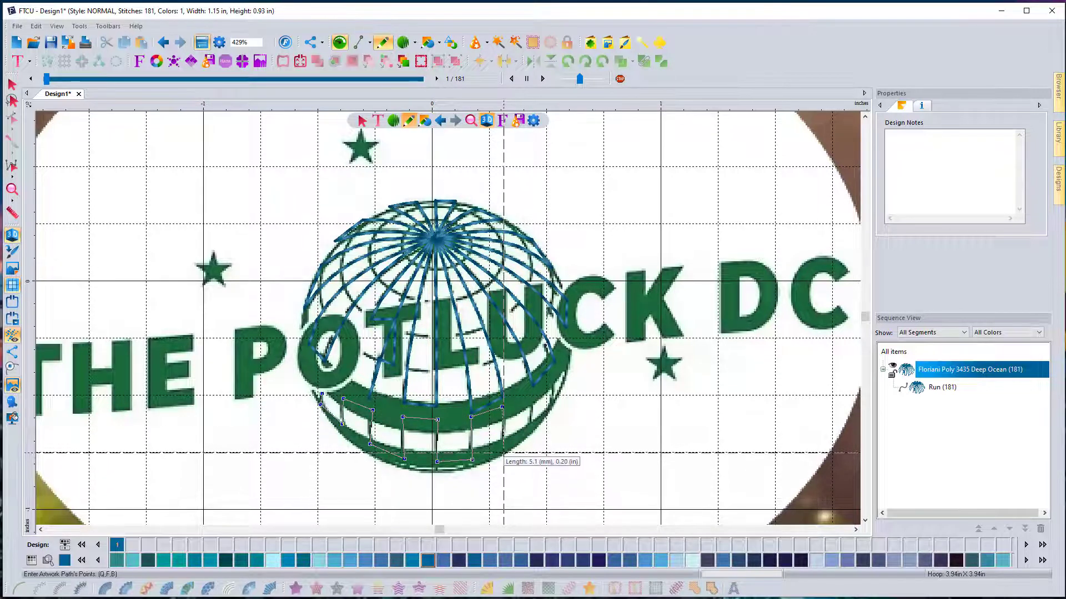
pyautogui.click(504, 453)
pyautogui.click(532, 431)
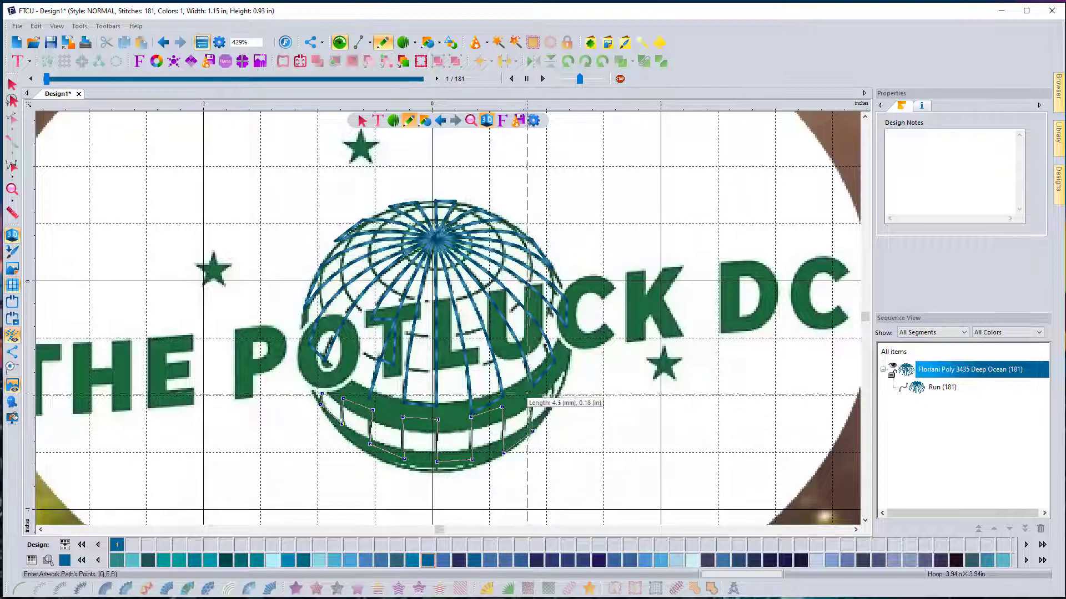
pyautogui.click(531, 392)
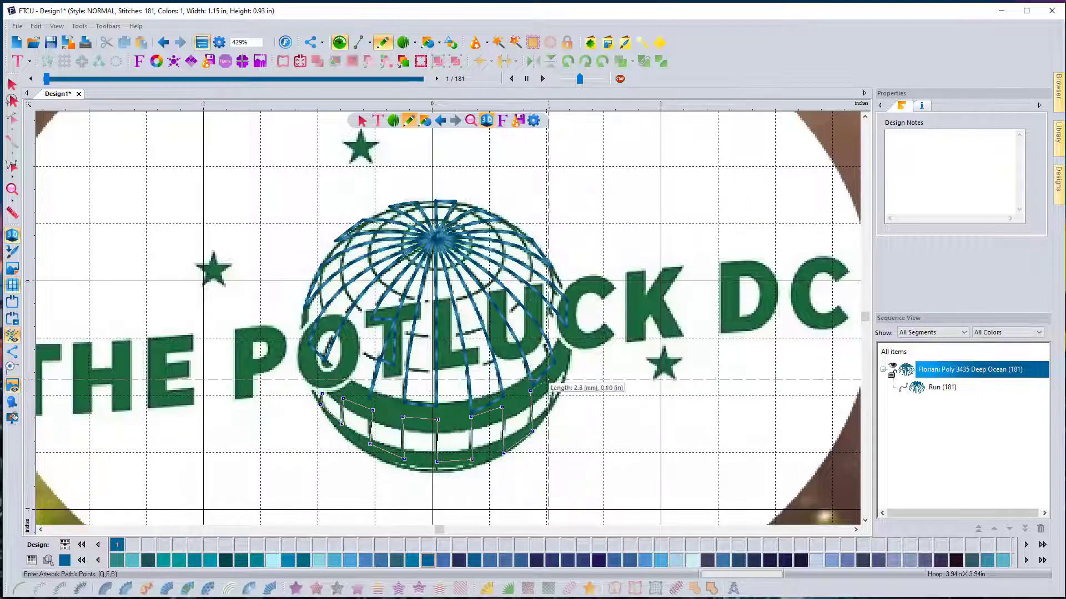
pyautogui.click(549, 379)
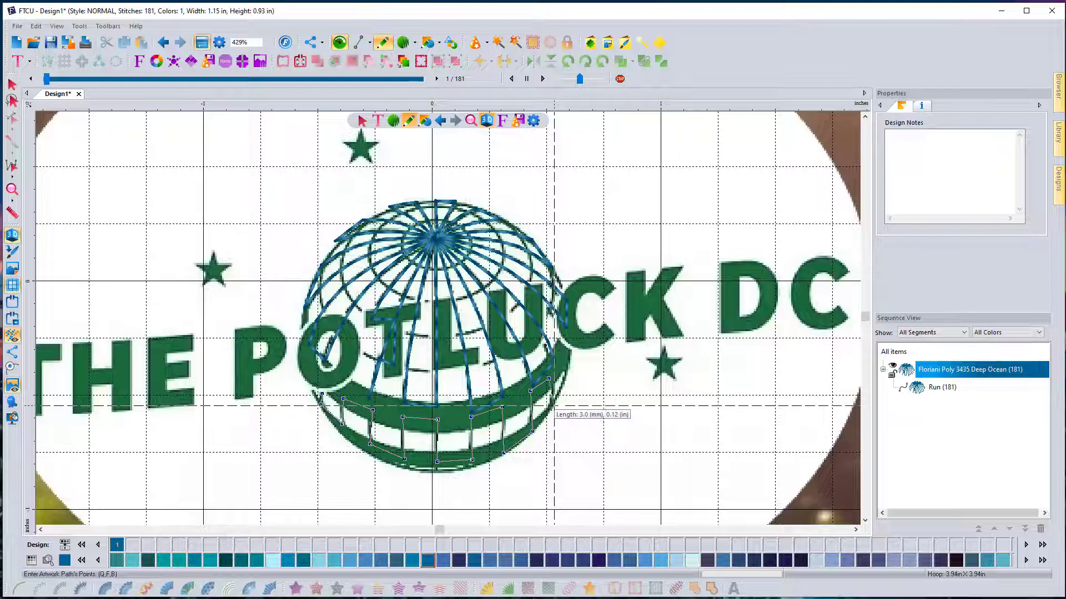
# - Redo the path's last point at the lower end of the rightmost grid line and finish the artwork path
pyautogui.click(554, 406)
pyautogui.press('BackSpace')
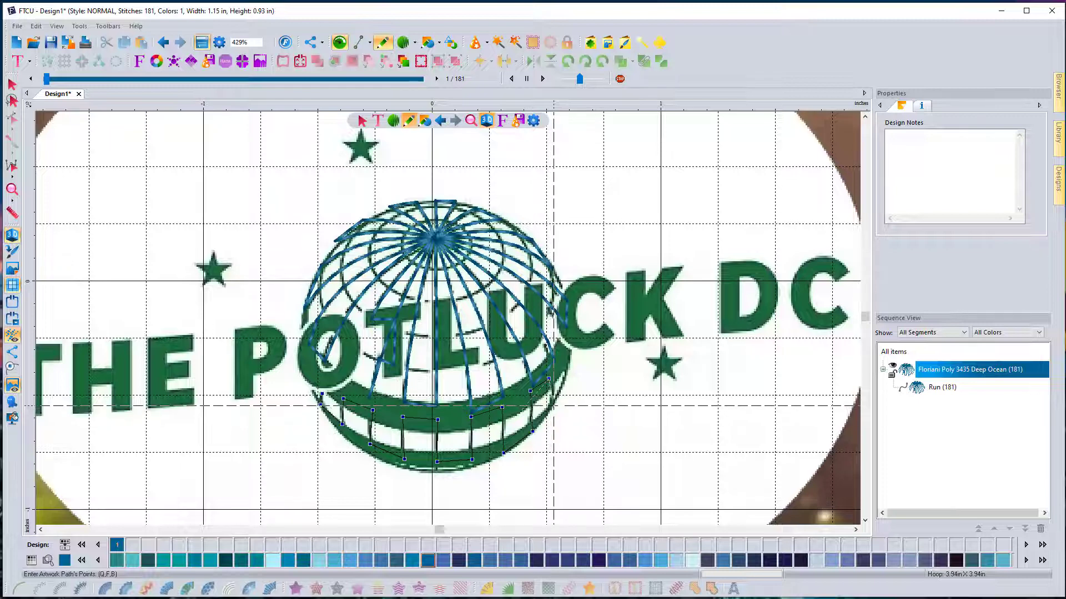
pyautogui.scroll(1, 548, 406)
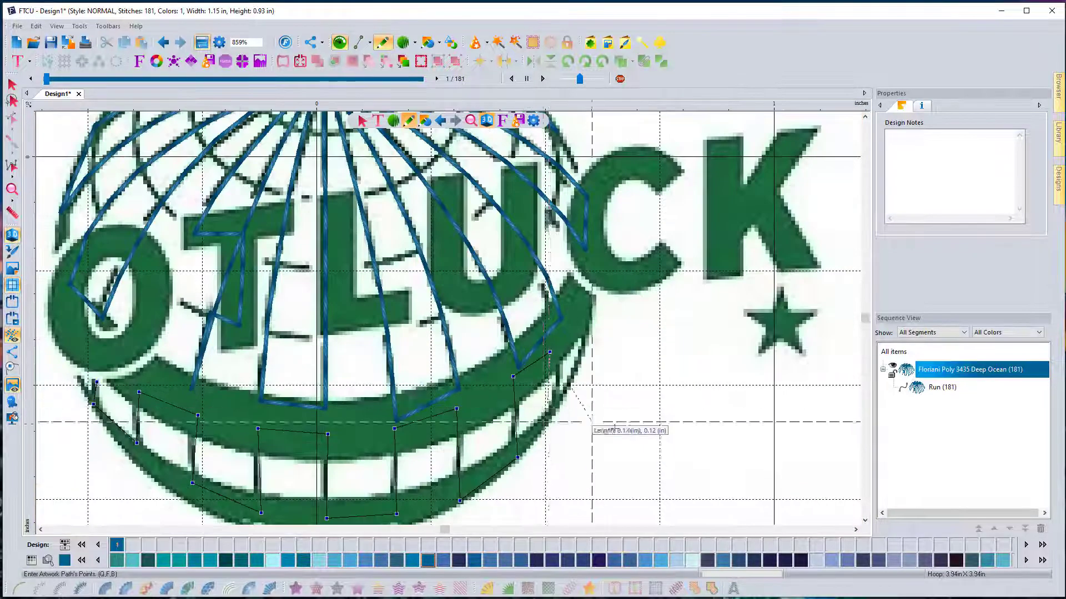
pyautogui.click(555, 406)
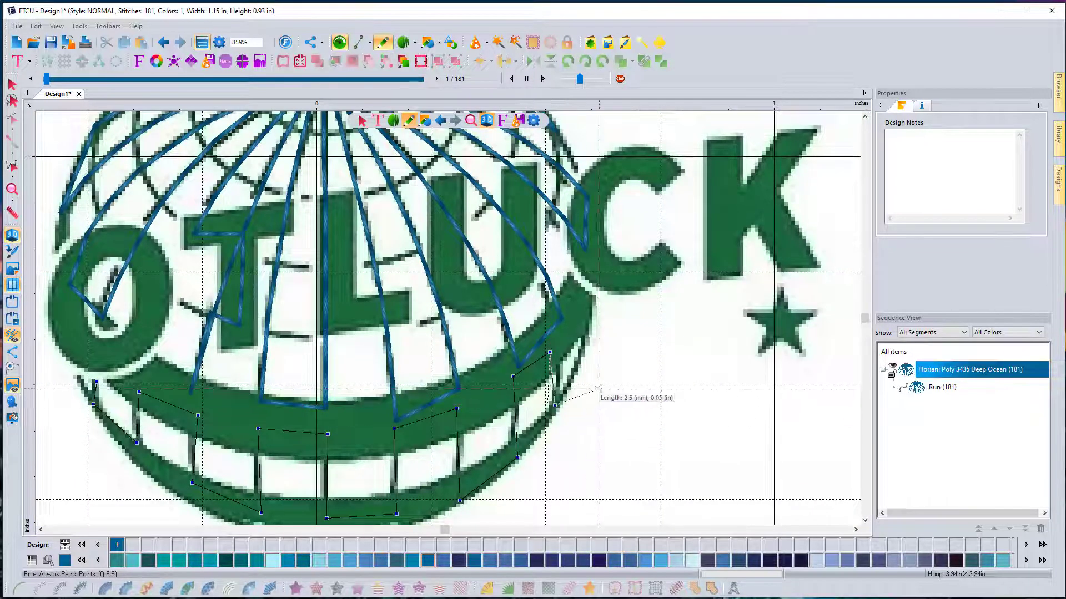
pyautogui.press('Return')
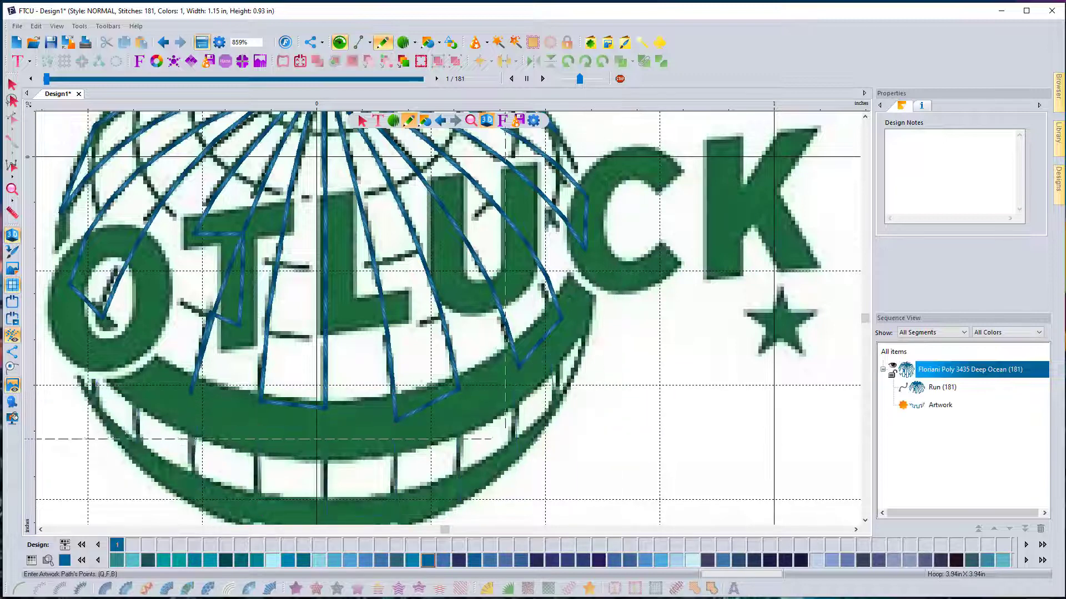
# - Move the zigzag path's upper-right node slightly outward so it sits on the backdrop's rightmost grid line
pyautogui.click(12, 84)
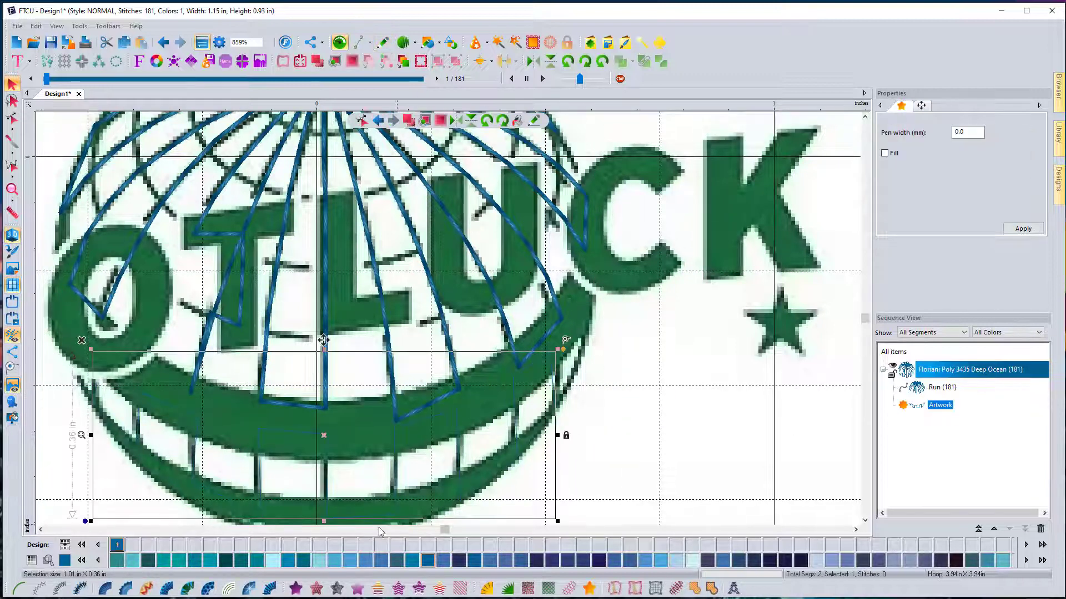
pyautogui.scroll(-1, 715, 499)
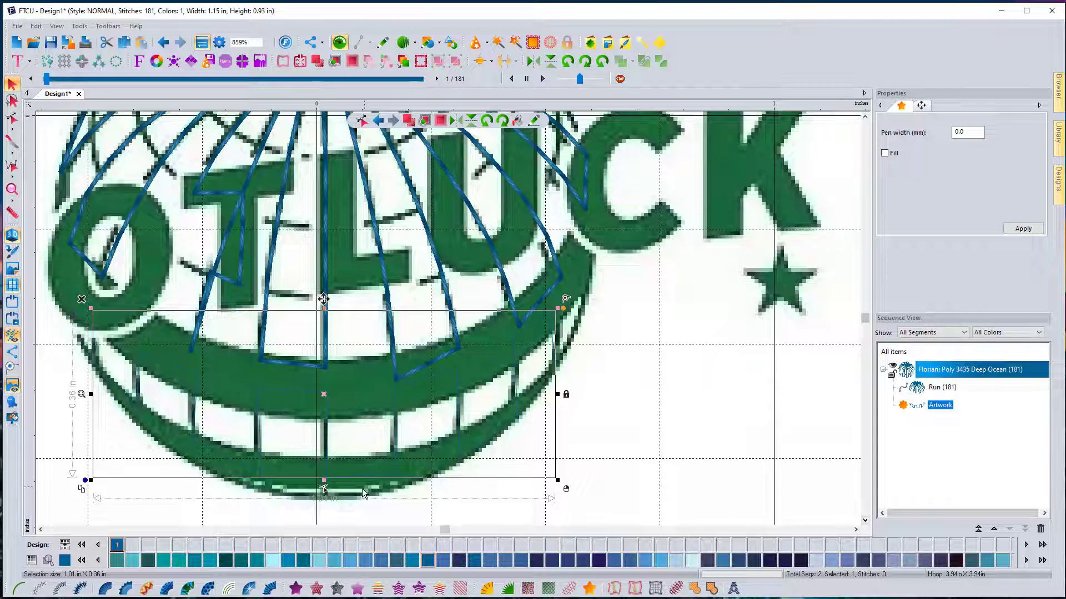
pyautogui.click(325, 491)
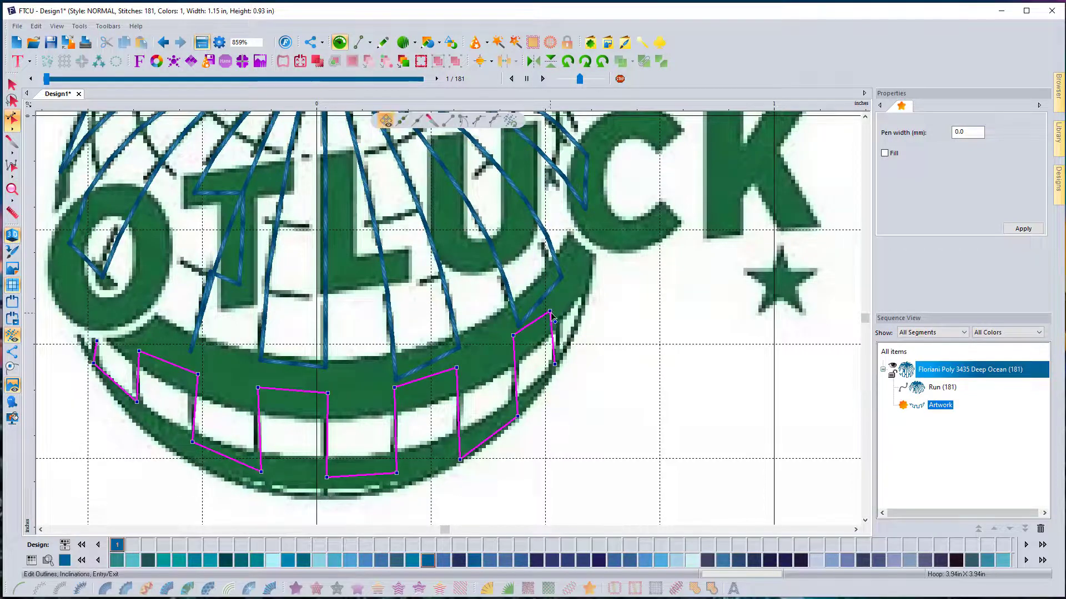
pyautogui.moveTo(550, 313); pyautogui.dragTo(558, 312)
# - Convert the zigzag grid-line artwork below the band to a Run stitch and clear the selection
pyautogui.click(12, 84)
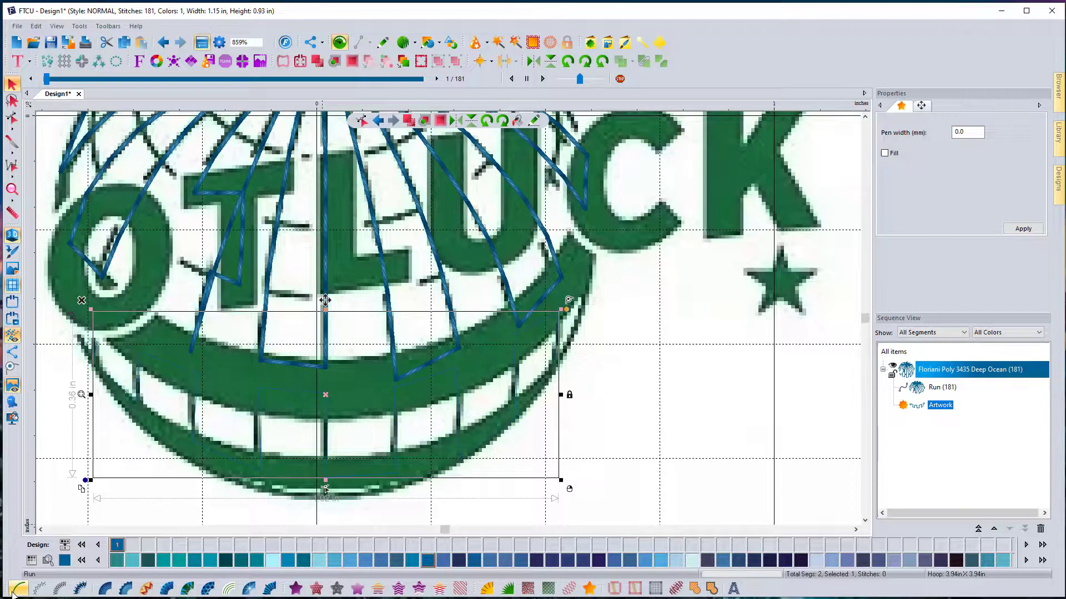
pyautogui.click(16, 590)
pyautogui.click(636, 390)
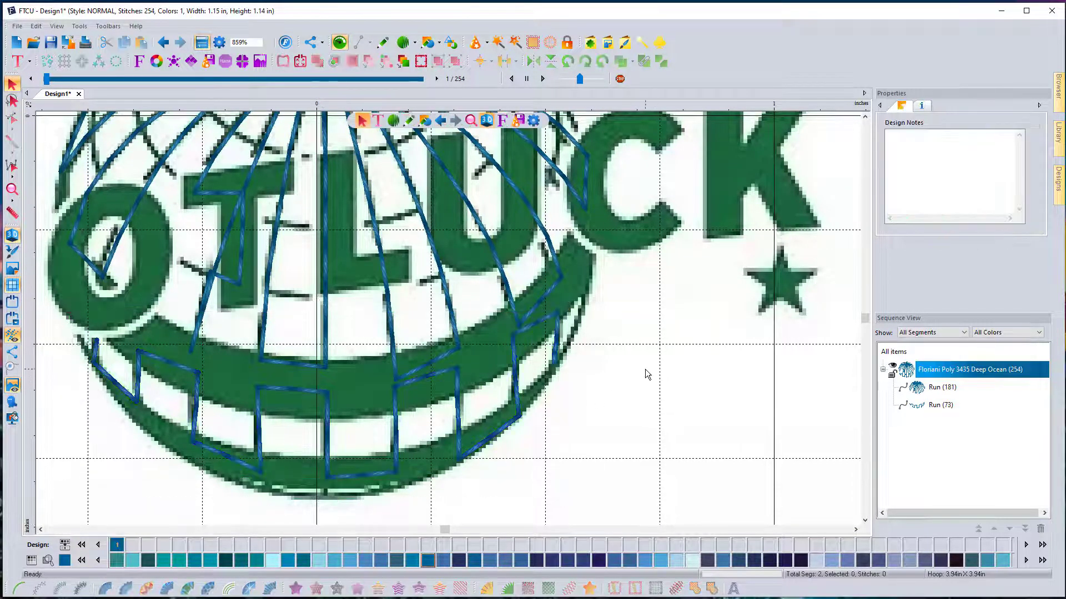
# - Draw an ellipse about 0.29 x 0.23 in over the backdrop's innermost latitude ring around the globe's pole
pyautogui.scroll(-1, 626, 347)
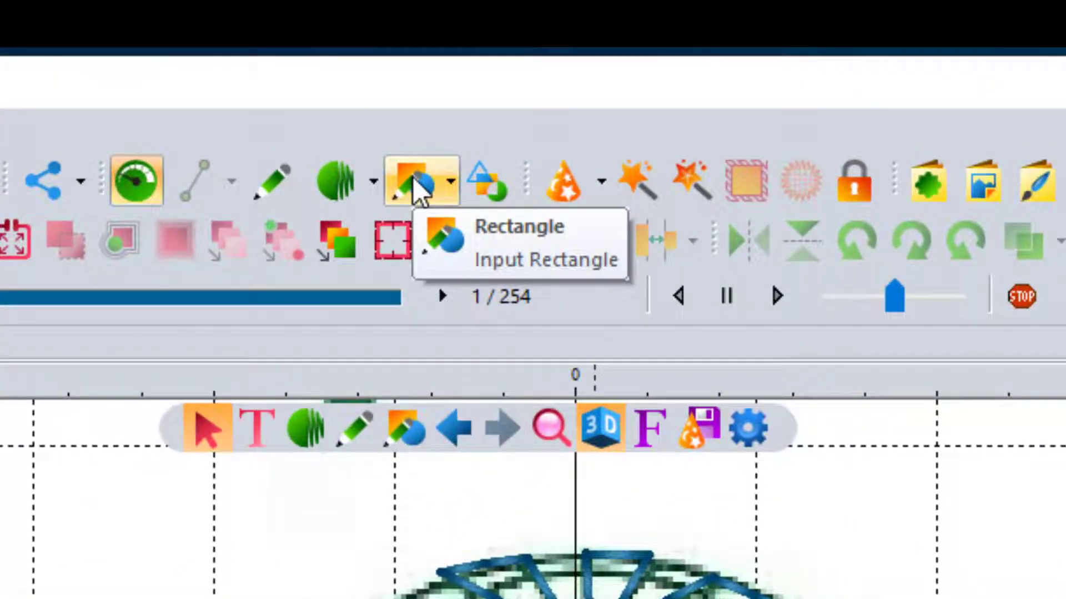
pyautogui.click(417, 188)
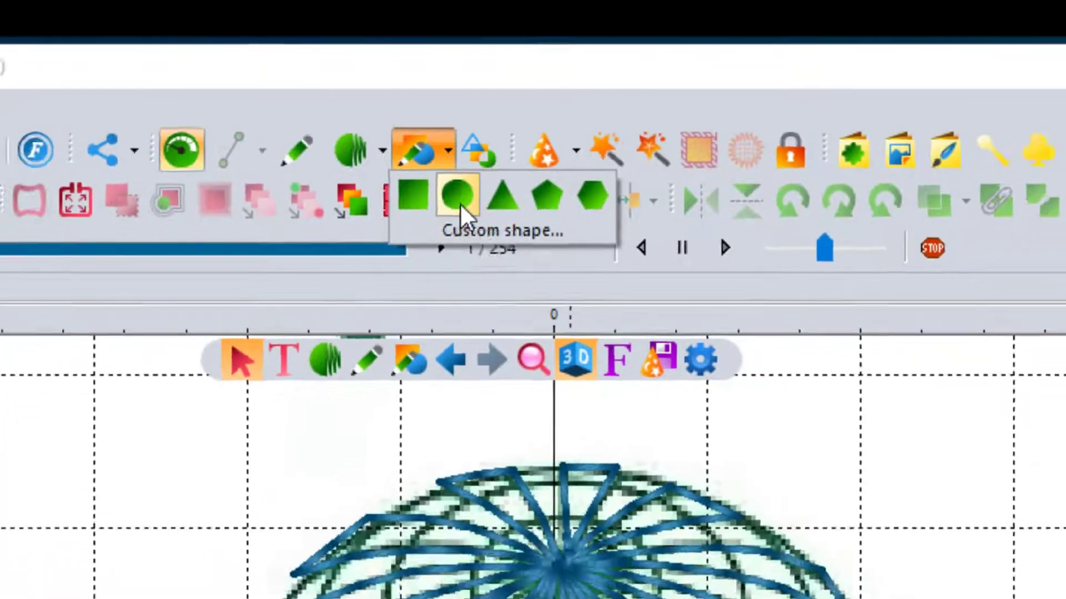
pyautogui.click(460, 203)
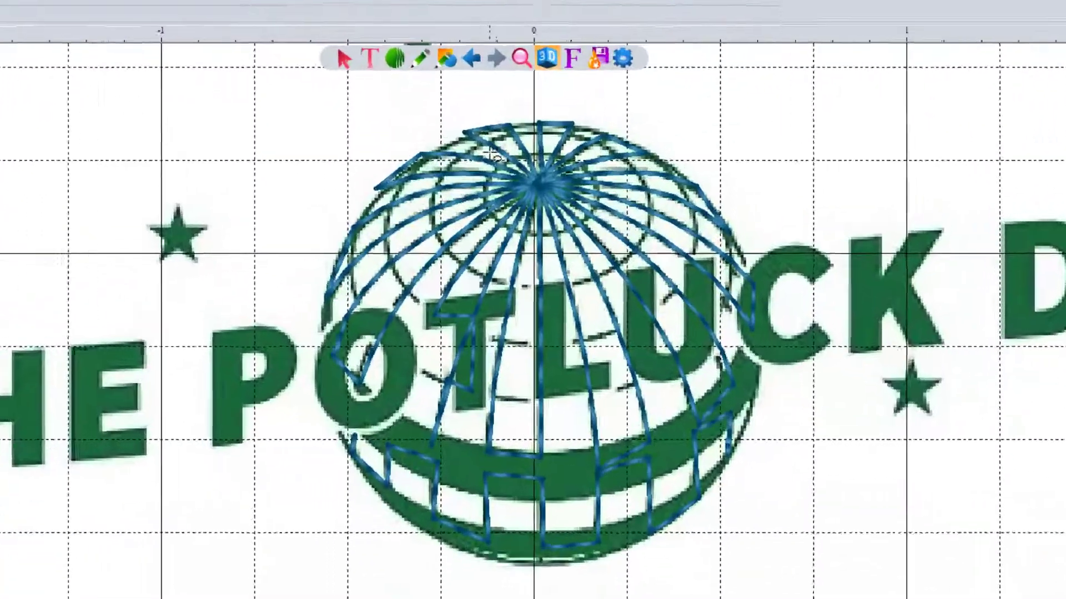
pyautogui.moveTo(451, 181); pyautogui.dragTo(521, 231)
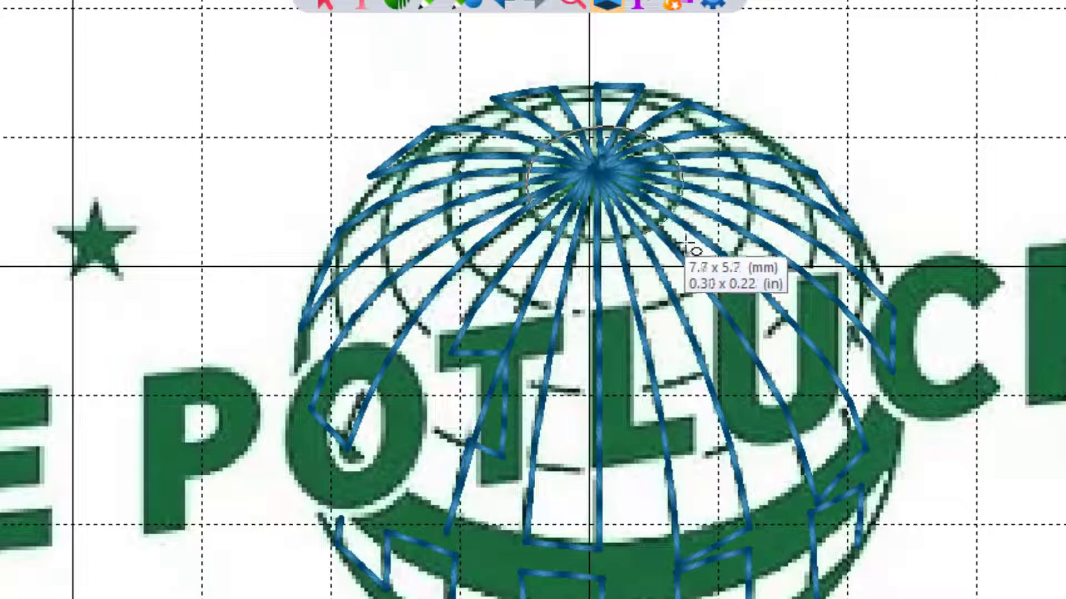
pyautogui.moveTo(687, 244); pyautogui.dragTo(682, 244)
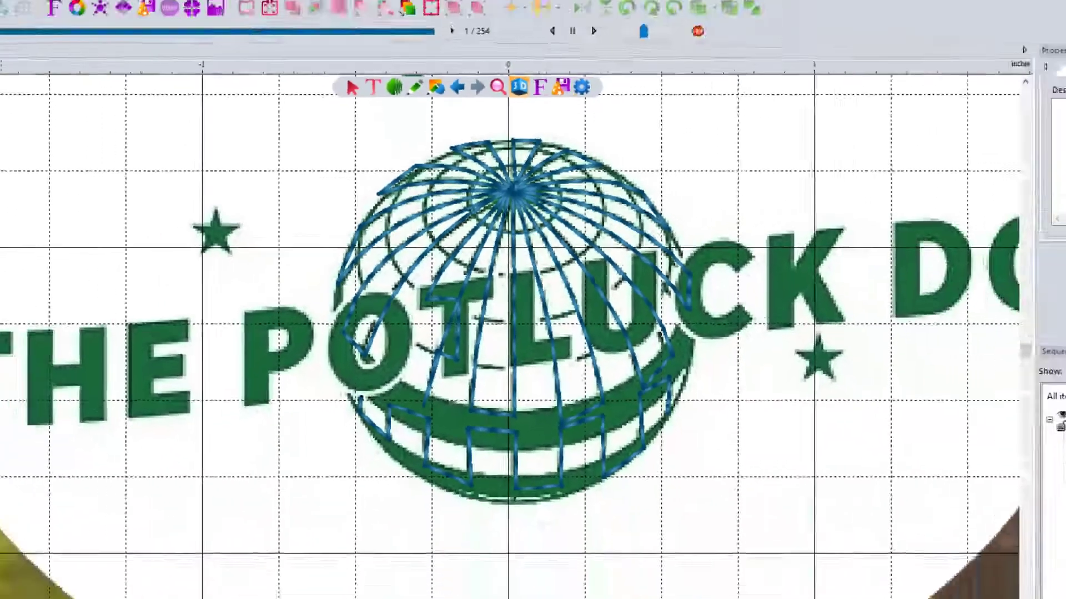
# - Shift the small ellipse slightly left to match the backdrop's innermost ring and convert it to a Run stitch
pyautogui.click(12, 83)
pyautogui.click(556, 180)
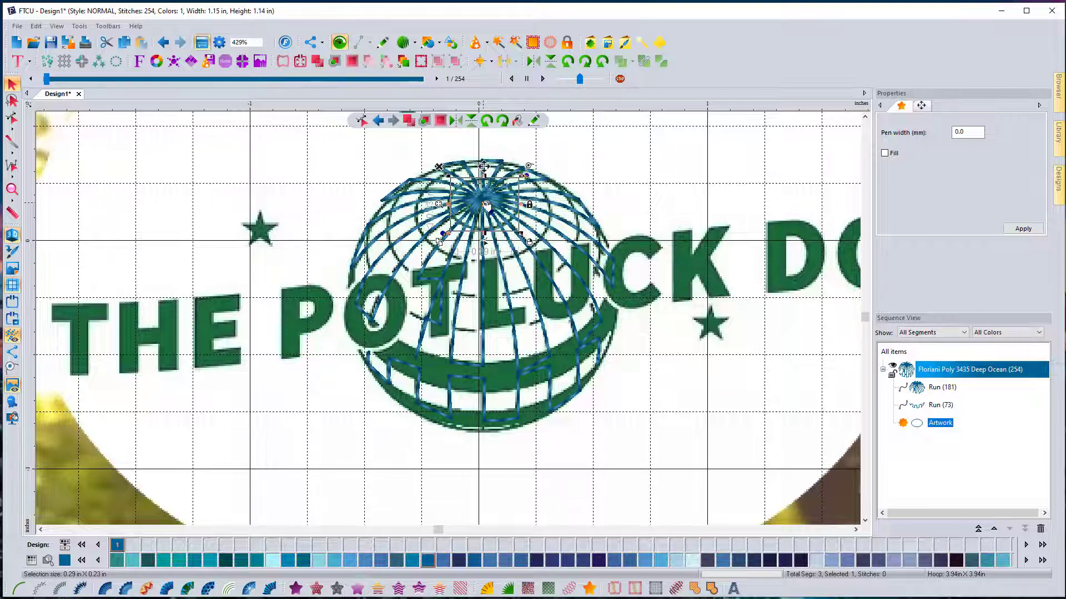
pyautogui.moveTo(485, 203); pyautogui.dragTo(483, 203)
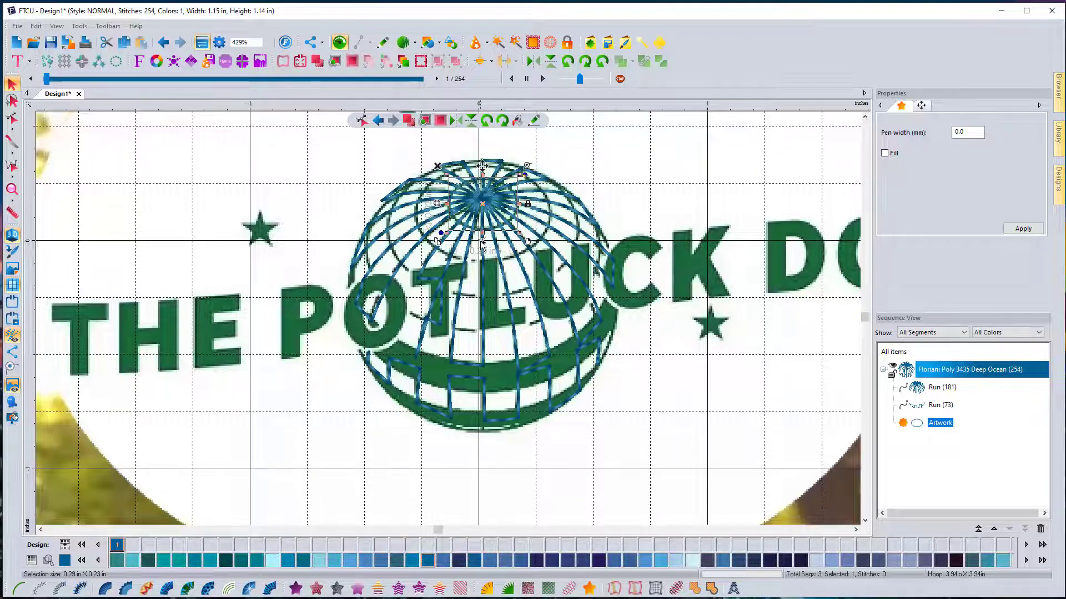
pyautogui.press('space')
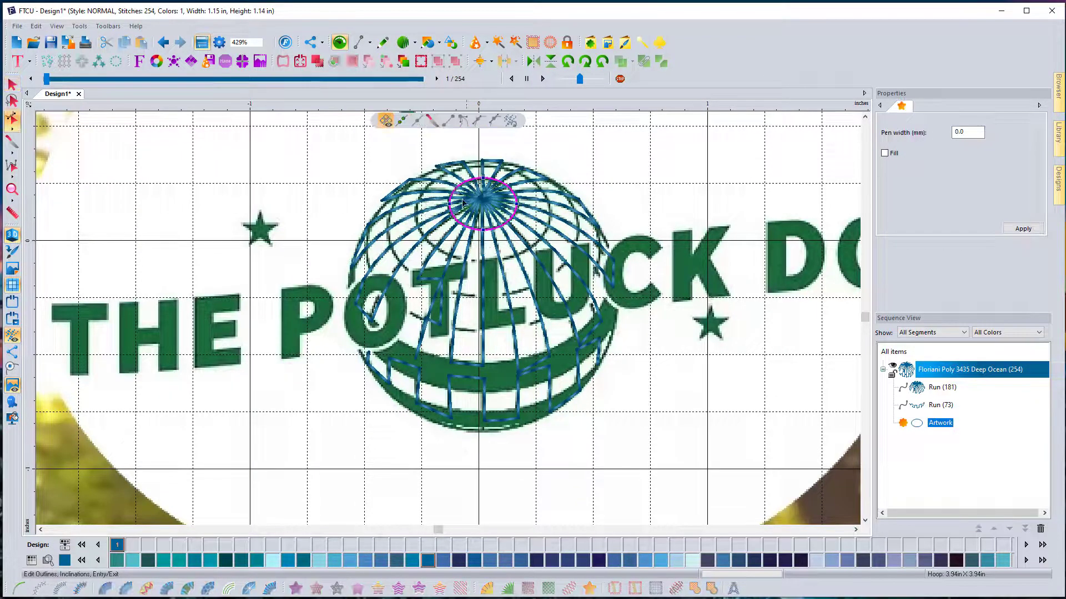
pyautogui.click(12, 84)
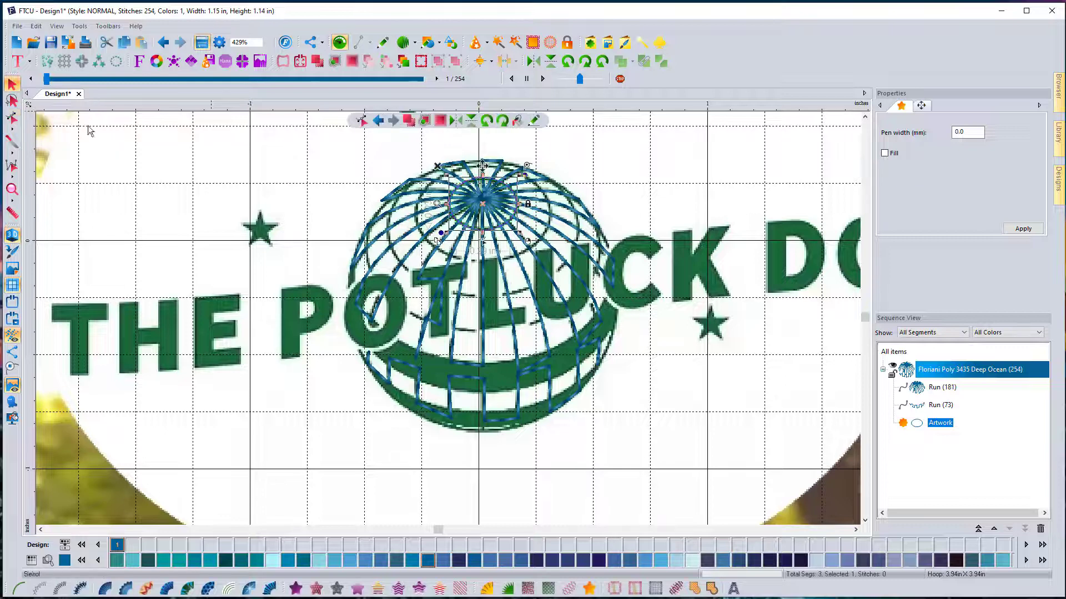
pyautogui.click(25, 583)
pyautogui.click(307, 161)
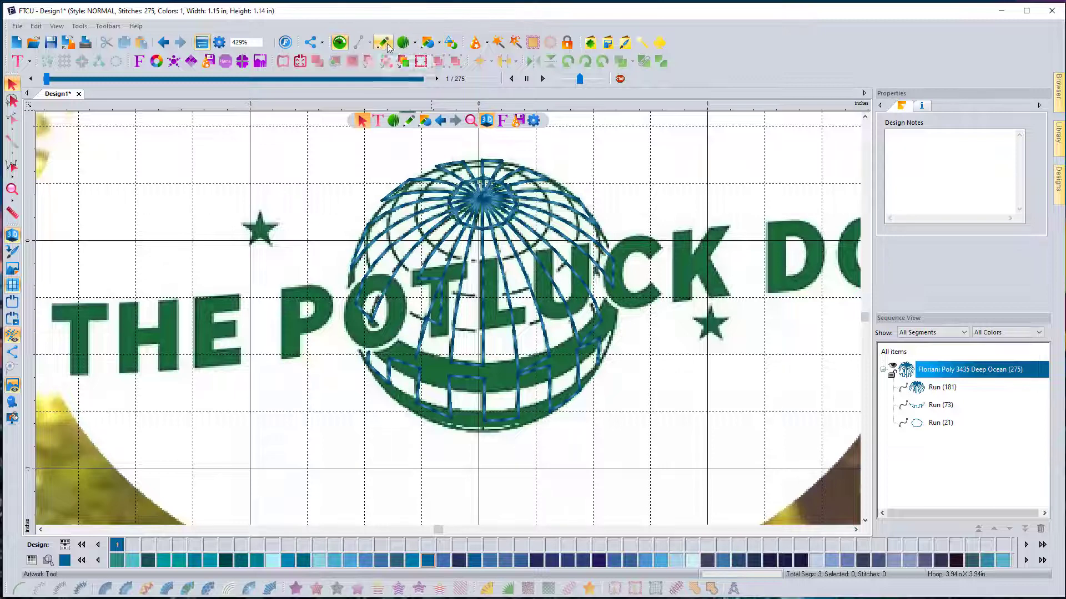
# - Draw a second ellipse about 0.57 x 0.39 in over the backdrop's next latitude ring out from the pole
pyautogui.click(433, 44)
pyautogui.click(442, 59)
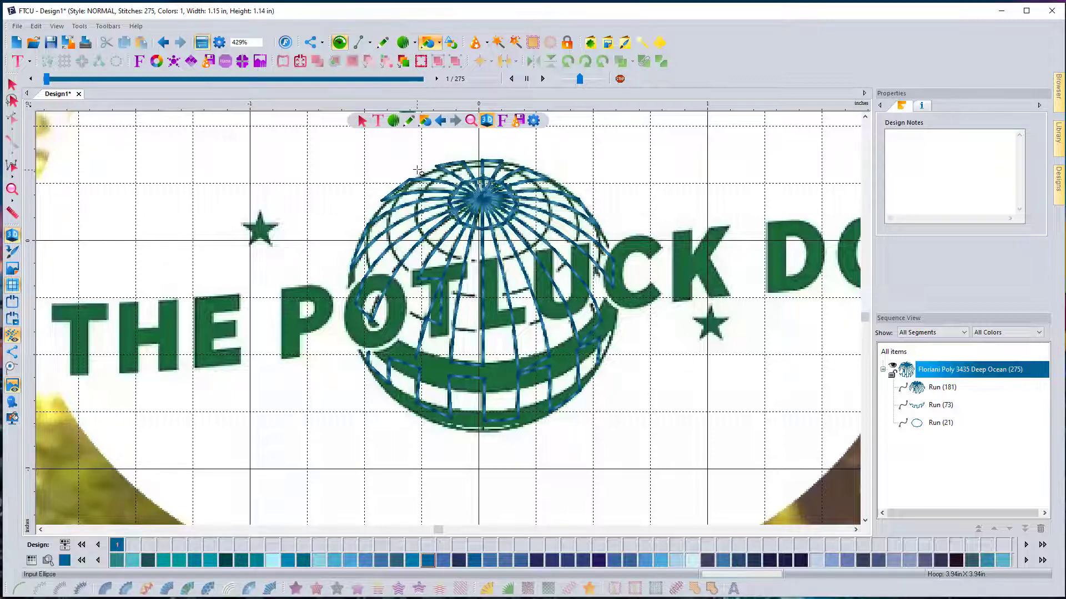
pyautogui.moveTo(417, 170); pyautogui.dragTo(551, 260)
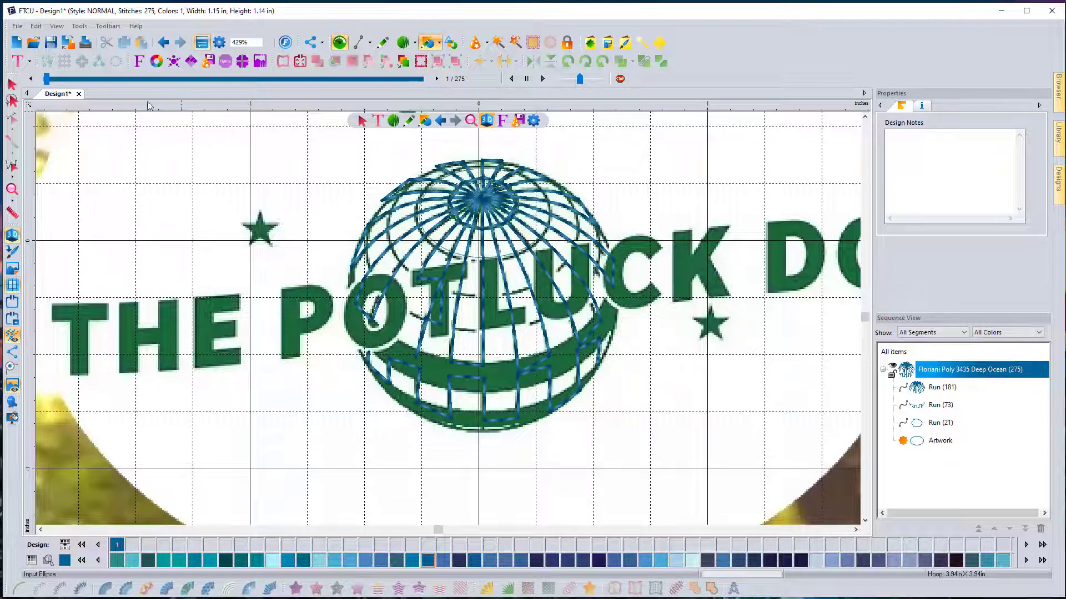
# - Stretch the second ellipse to about 0.59 x 0.40 in by extending its left and lower sides to match the backdrop ring
pyautogui.click(12, 83)
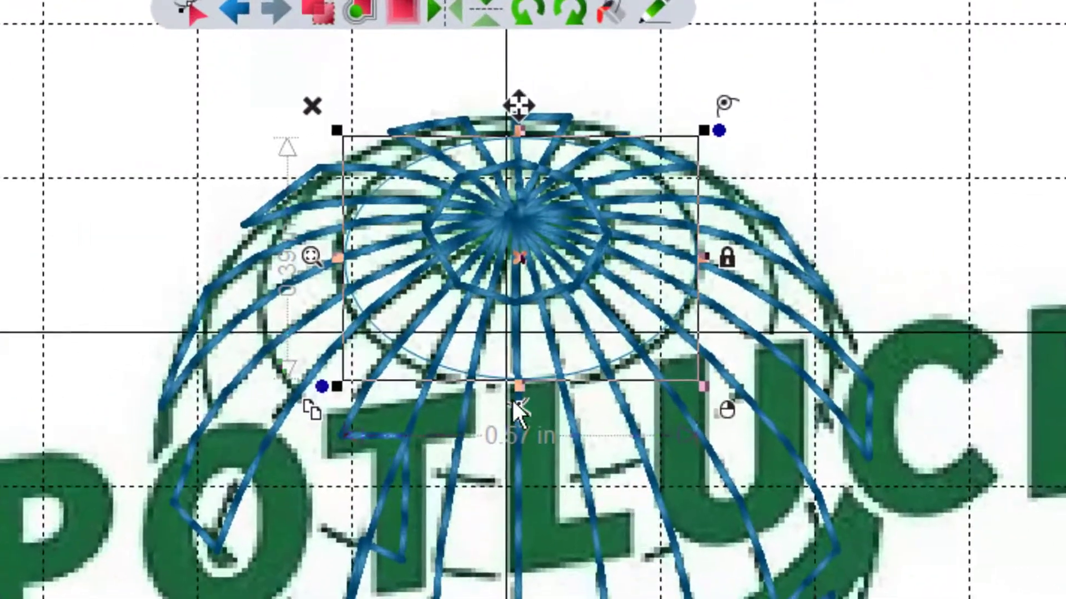
pyautogui.moveTo(336, 258); pyautogui.dragTo(322, 256)
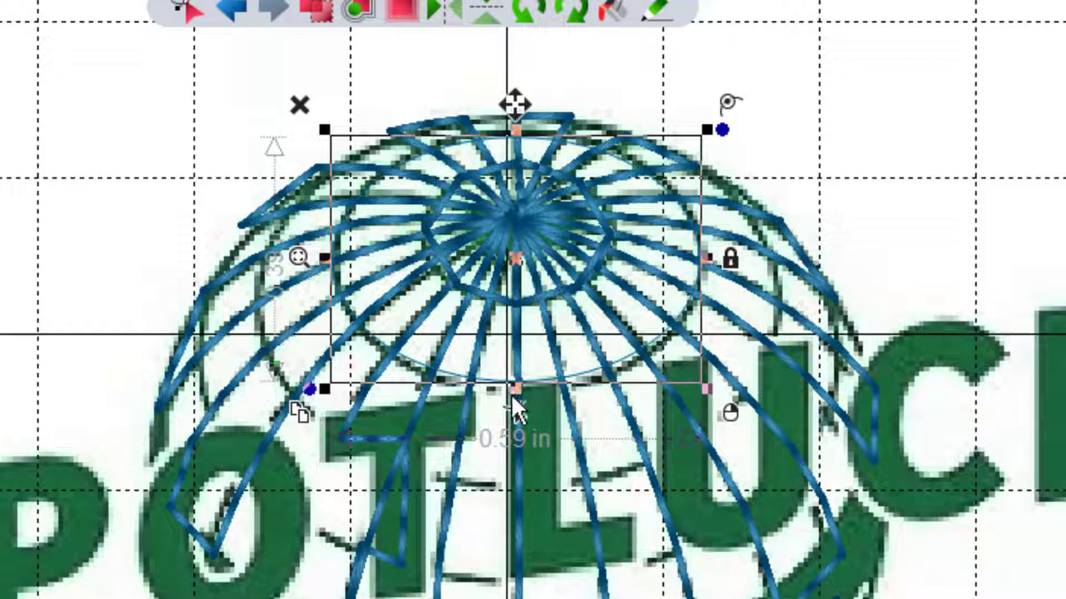
pyautogui.moveTo(515, 388); pyautogui.dragTo(516, 392)
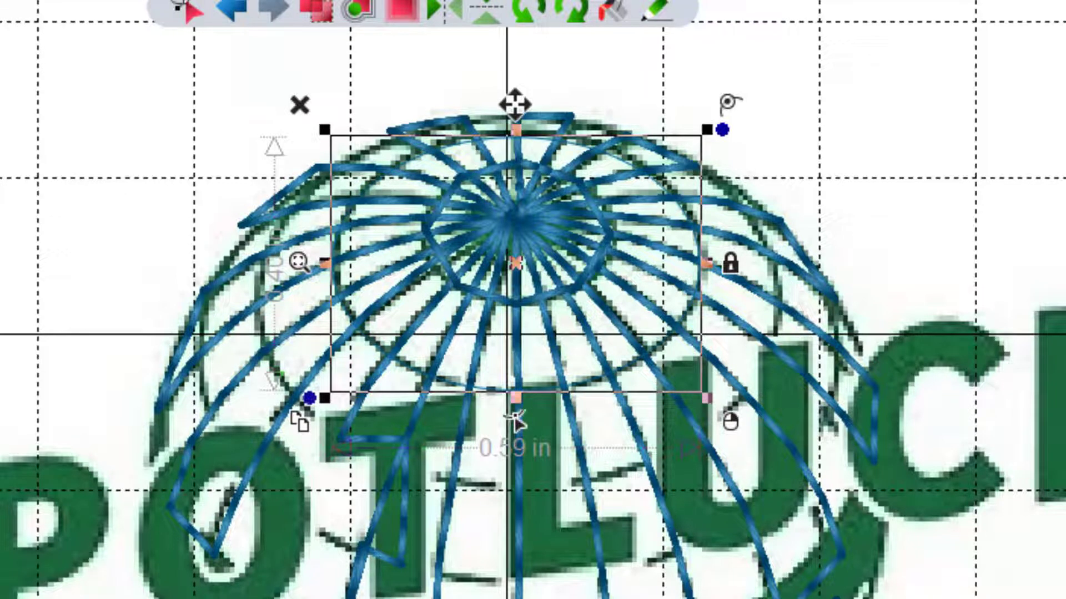
pyautogui.press('Escape')
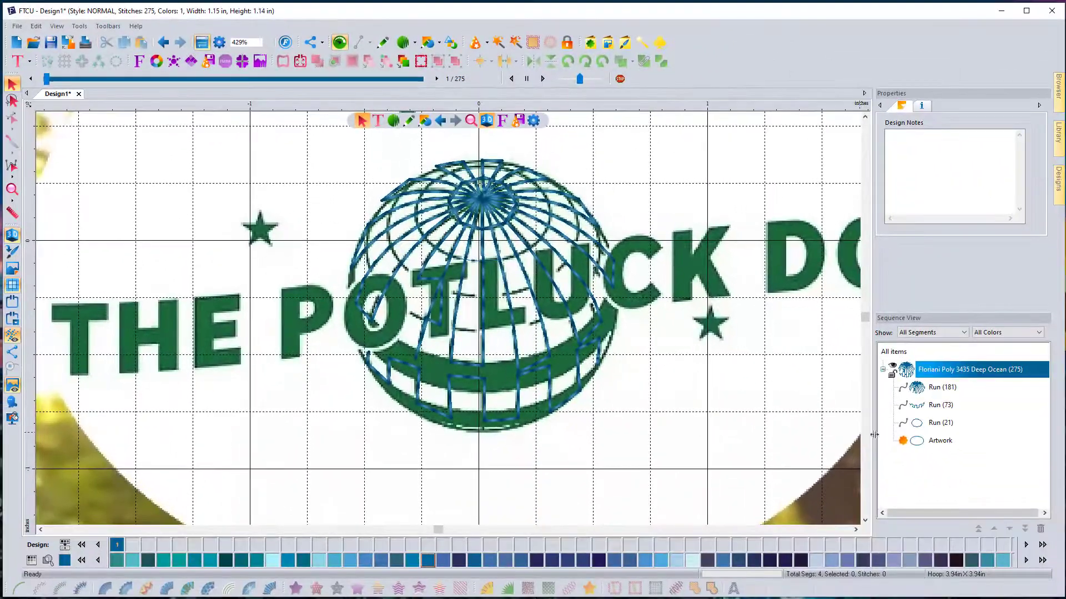
# - Convert the second ellipse artwork to a Run stitch and clear the selection
pyautogui.click(940, 441)
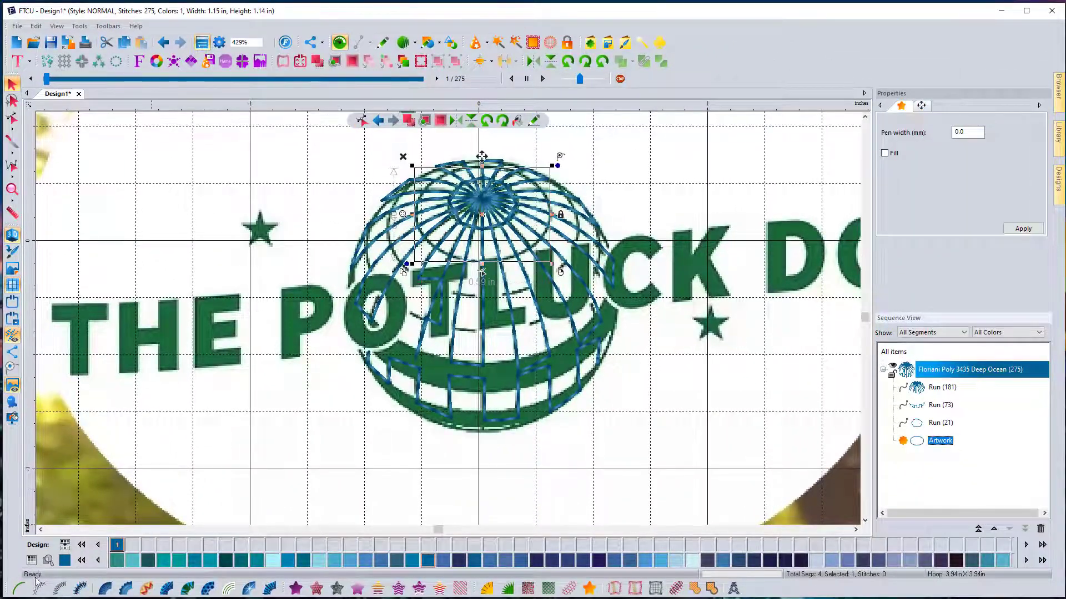
pyautogui.click(20, 589)
pyautogui.click(223, 204)
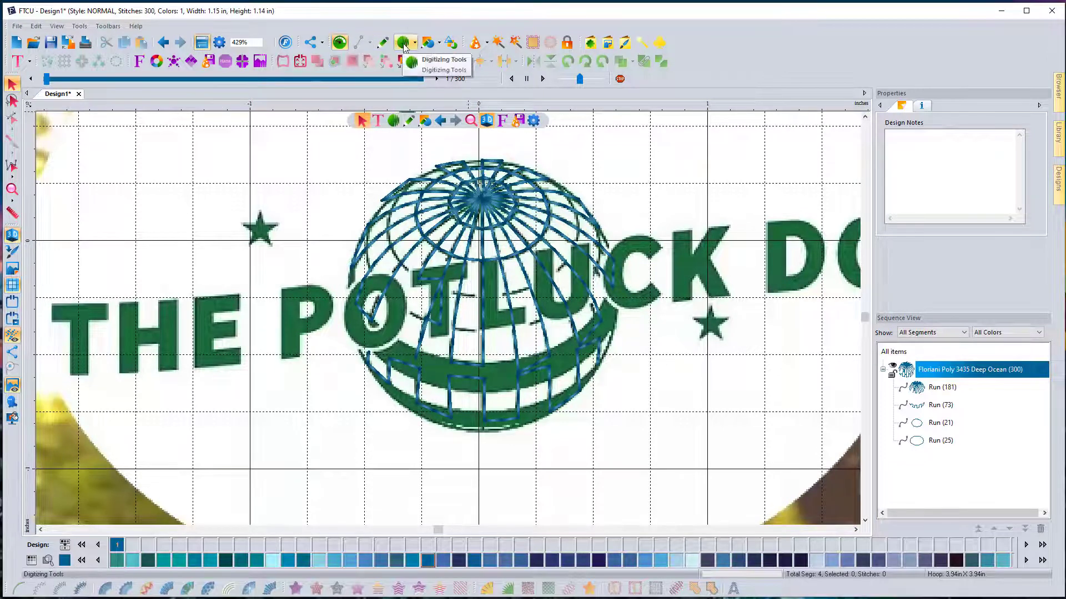
# - Draw a third ellipse about 0.82 x 0.55 in over the globe's next larger latitude ring and select it
pyautogui.click(427, 47)
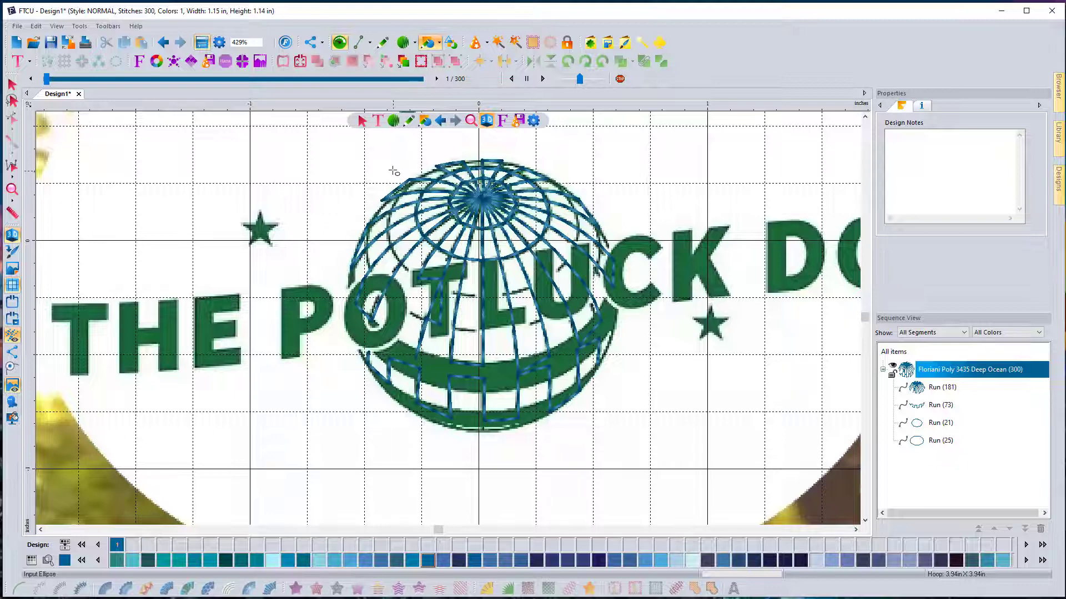
pyautogui.moveTo(392, 169); pyautogui.dragTo(505, 261)
pyautogui.moveTo(564, 292); pyautogui.dragTo(579, 294)
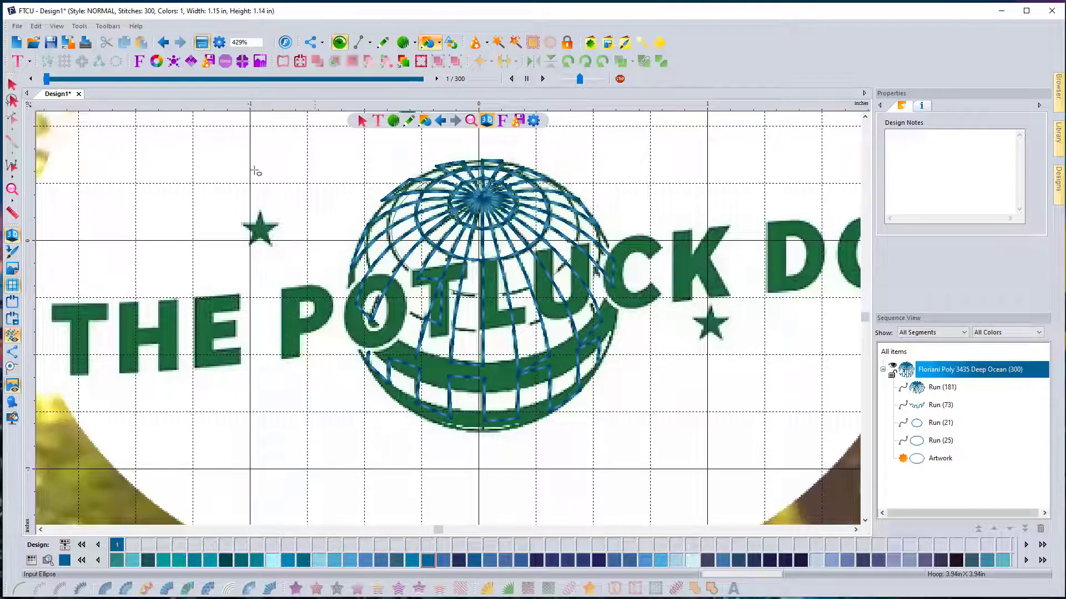
pyautogui.click(13, 84)
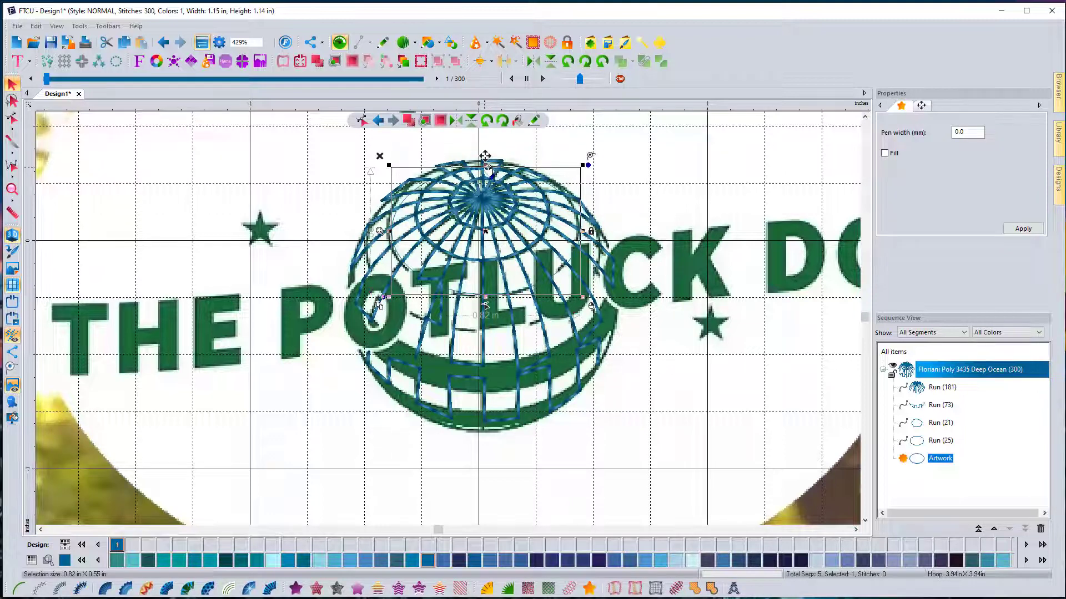
# - Stretch the third ellipse to about 0.84 x 0.59 in by extending its upper, left and right sides to match the backdrop ring
pyautogui.moveTo(485, 156); pyautogui.dragTo(483, 154)
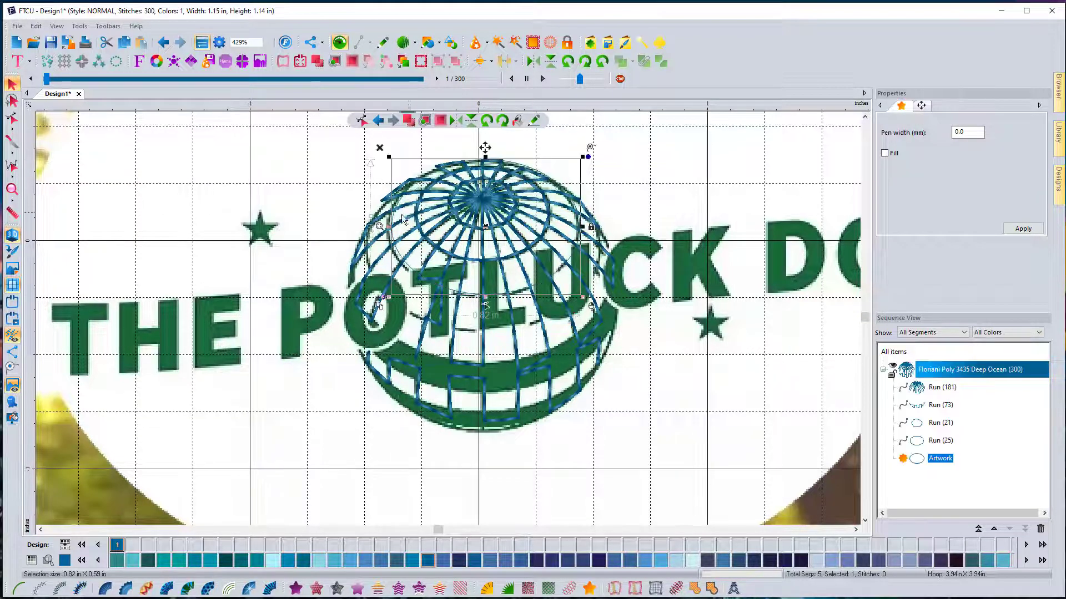
pyautogui.moveTo(384, 228); pyautogui.dragTo(381, 225)
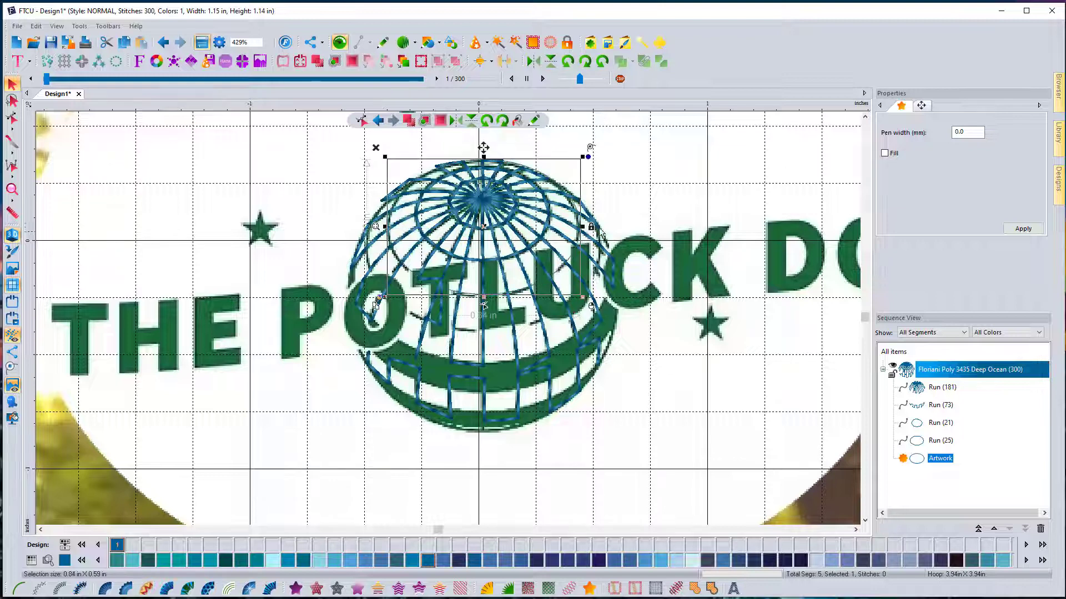
pyautogui.moveTo(583, 226); pyautogui.dragTo(584, 227)
pyautogui.click(142, 165)
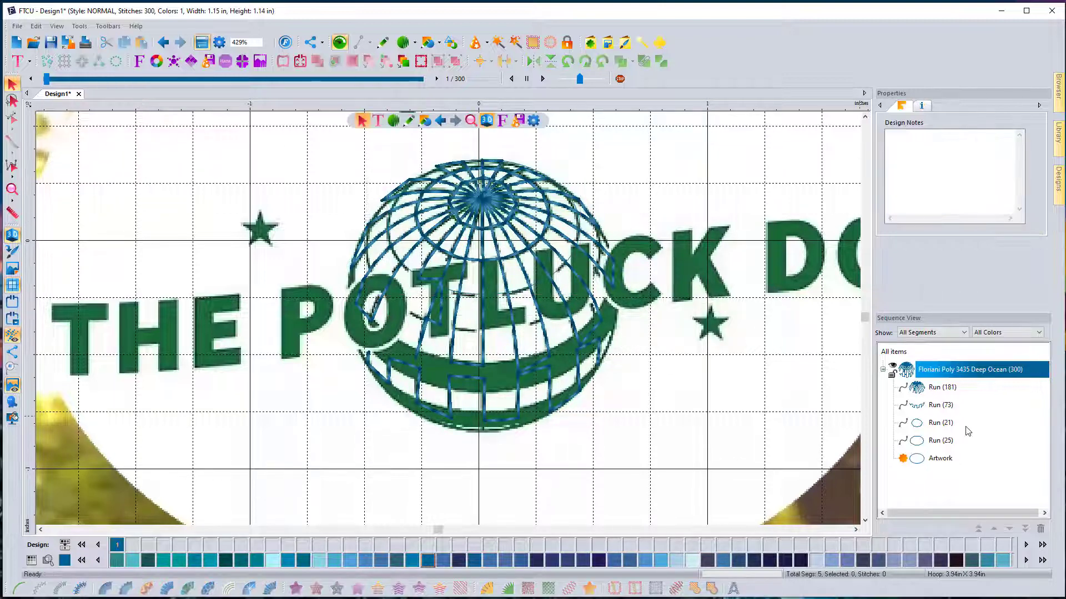
# - Convert the third ellipse artwork to a Run stitch and clear the selection
pyautogui.click(940, 459)
pyautogui.click(19, 588)
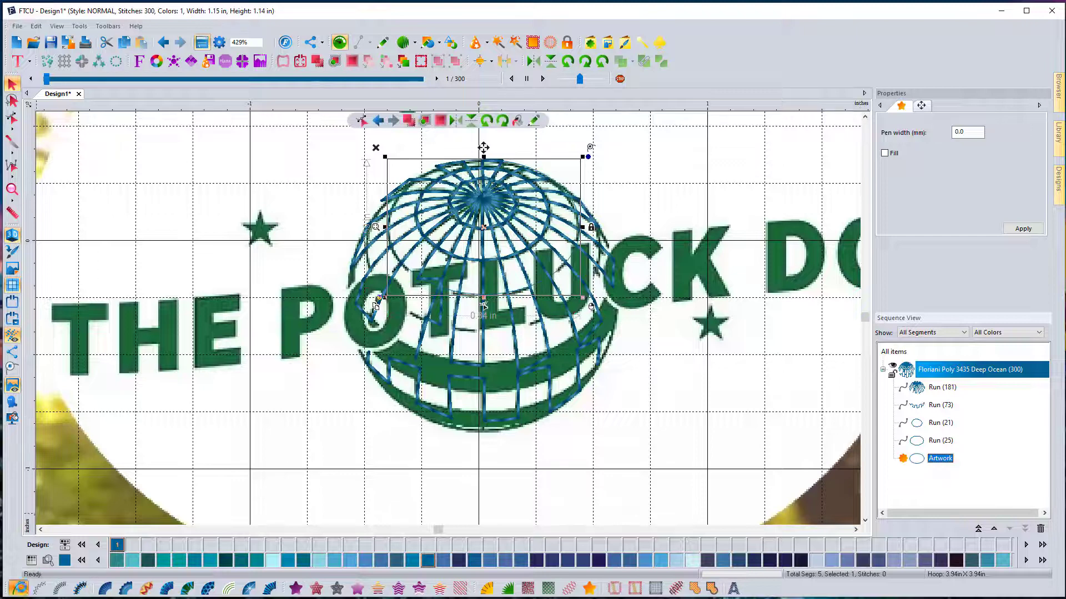
pyautogui.click(202, 228)
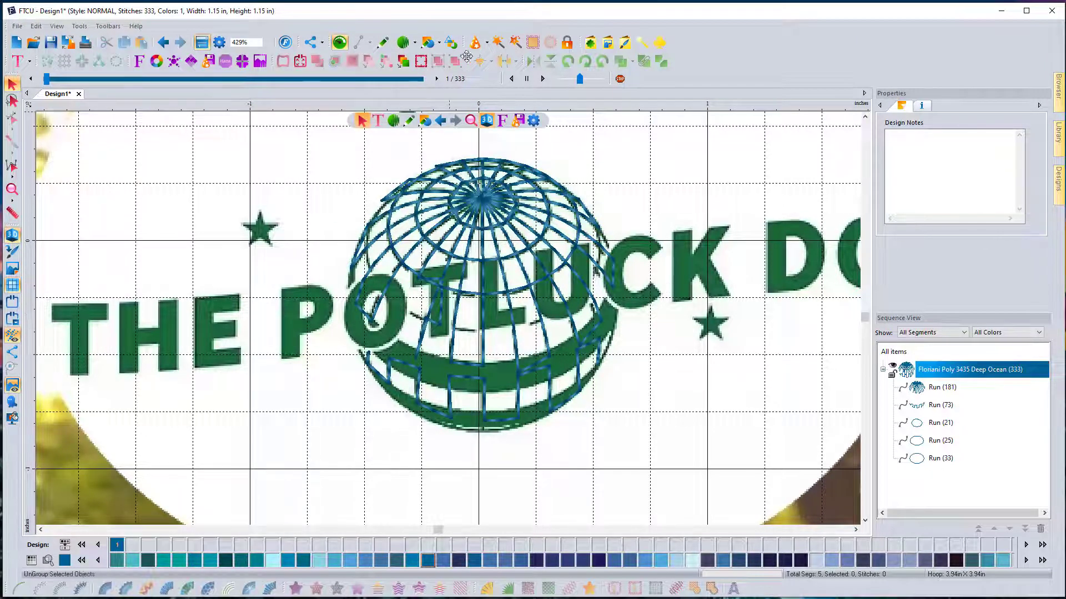
# - Draw a fourth ellipse about 1.04 x 0.74 in over the globe's next larger latitude ring and convert it to a Run stitch
pyautogui.click(429, 50)
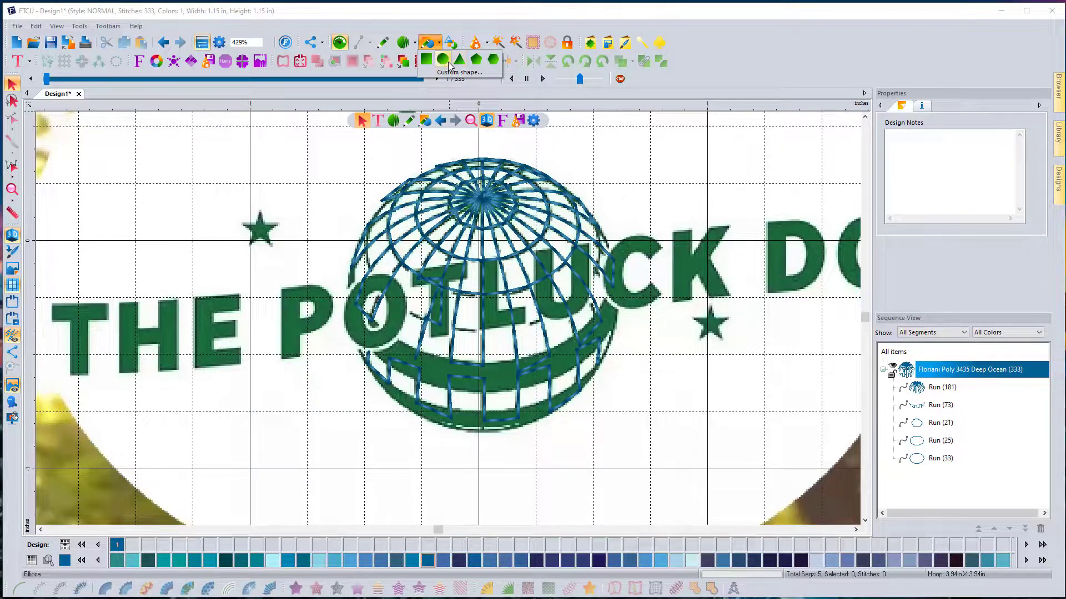
pyautogui.click(444, 63)
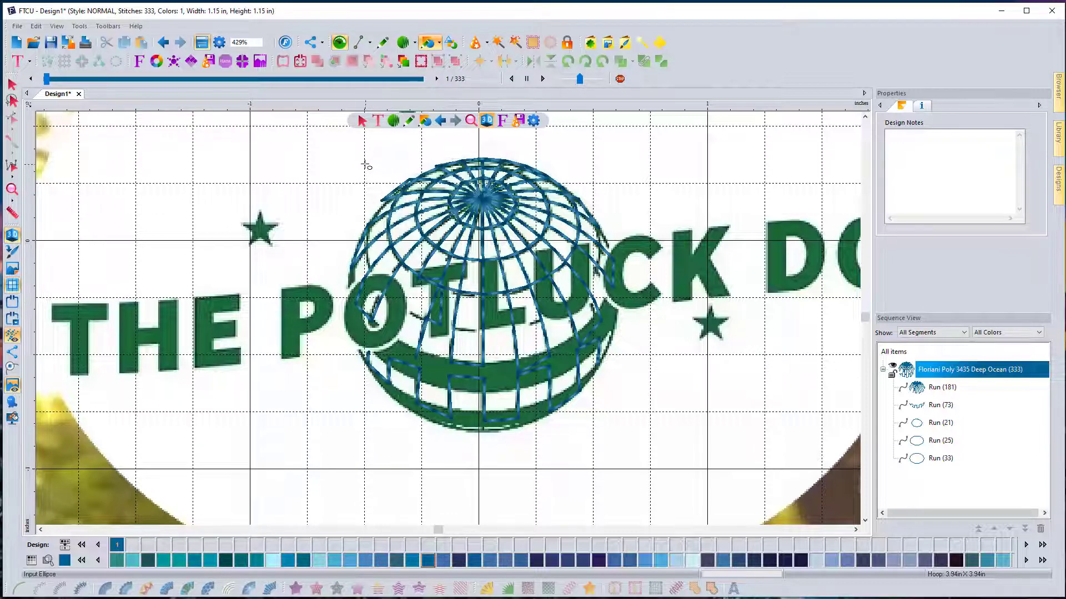
pyautogui.moveTo(366, 166); pyautogui.dragTo(606, 333)
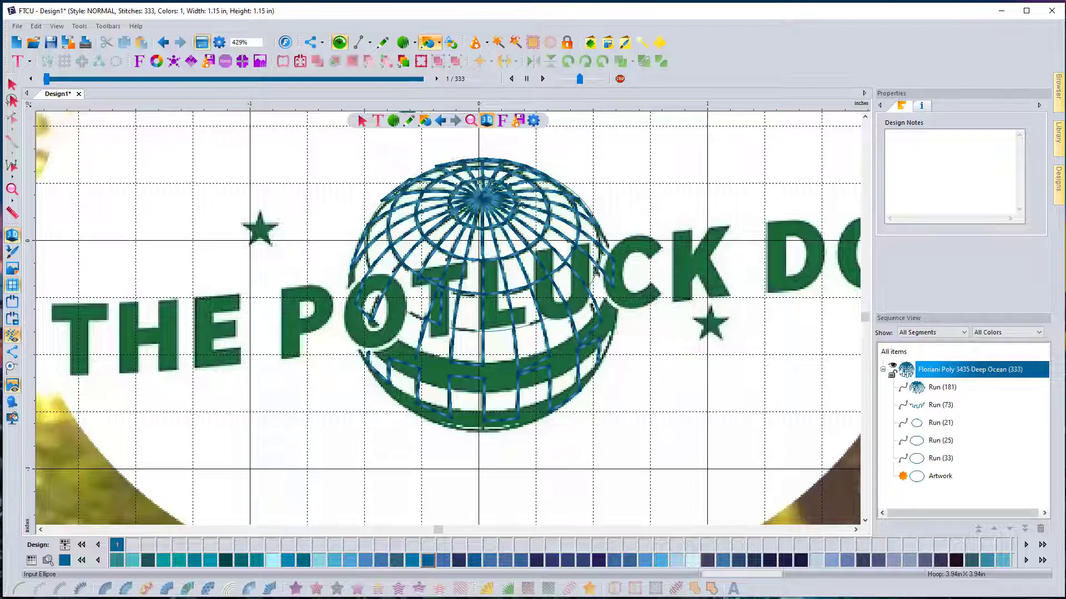
pyautogui.click(11, 84)
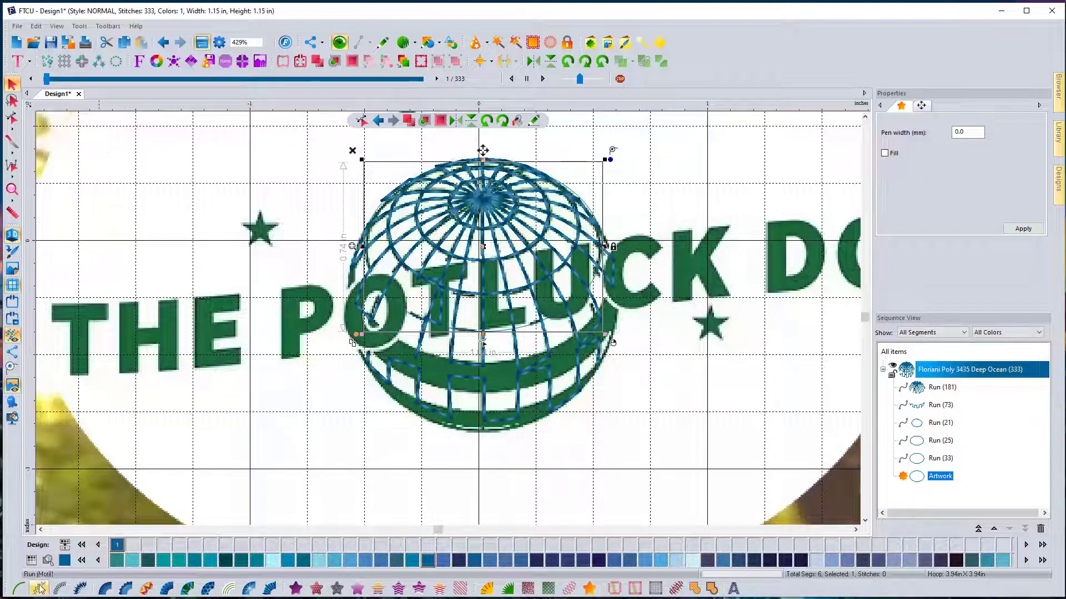
pyautogui.click(19, 589)
pyautogui.click(239, 214)
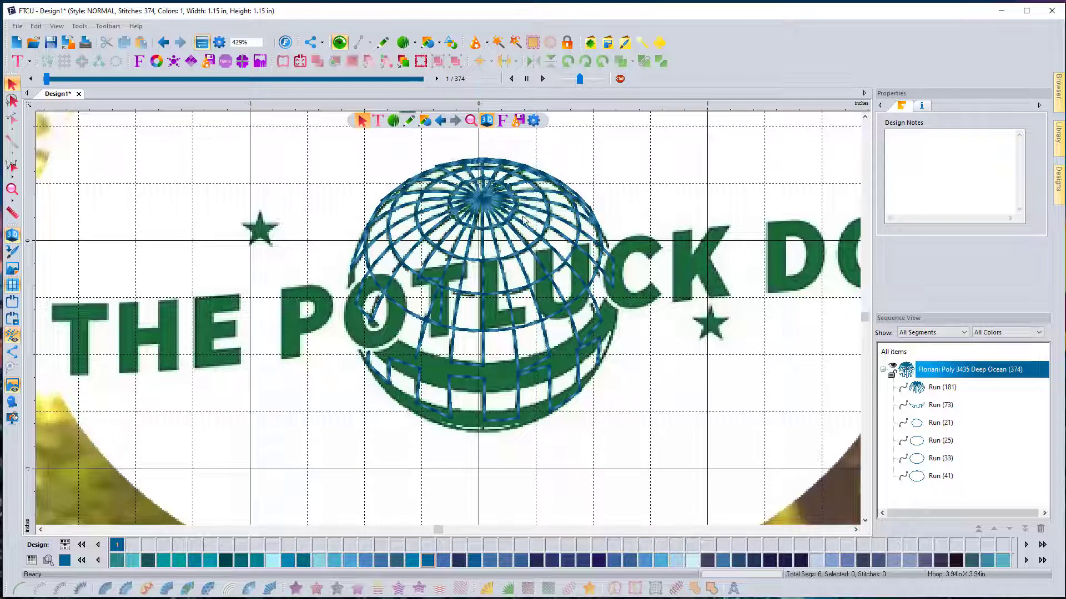
# - Add two points to the third latitude ring's outline, one on each side of its top near the globe's upper edge
pyautogui.click(936, 424)
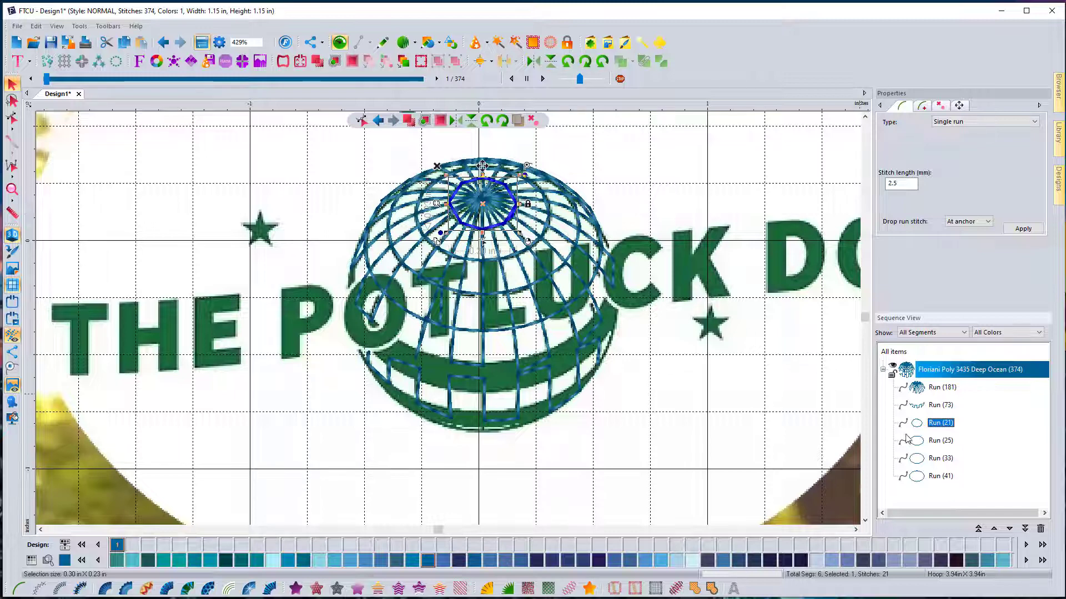
pyautogui.click(935, 442)
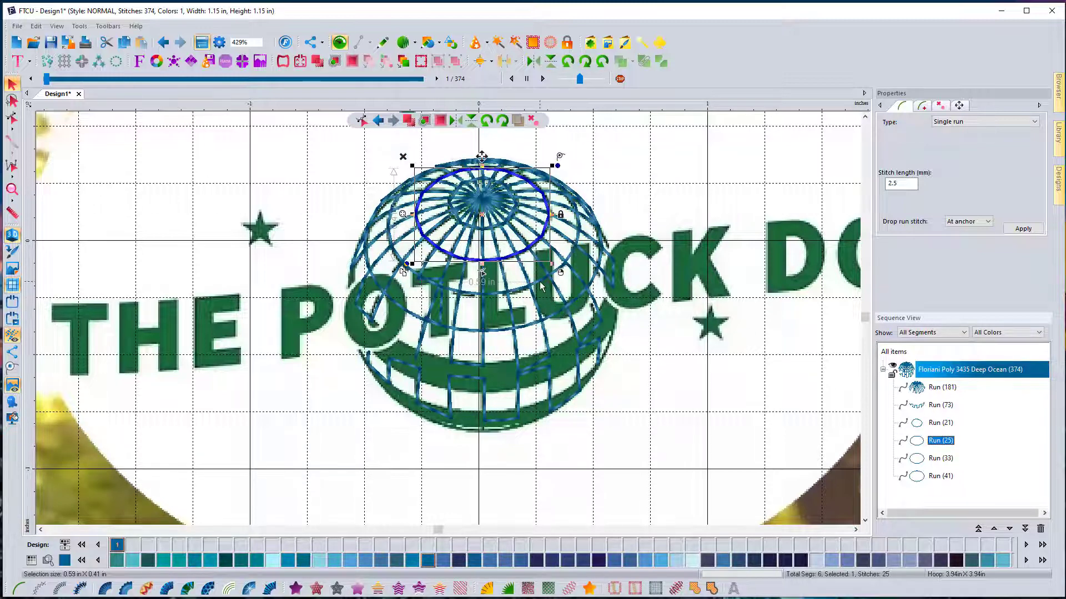
pyautogui.click(937, 458)
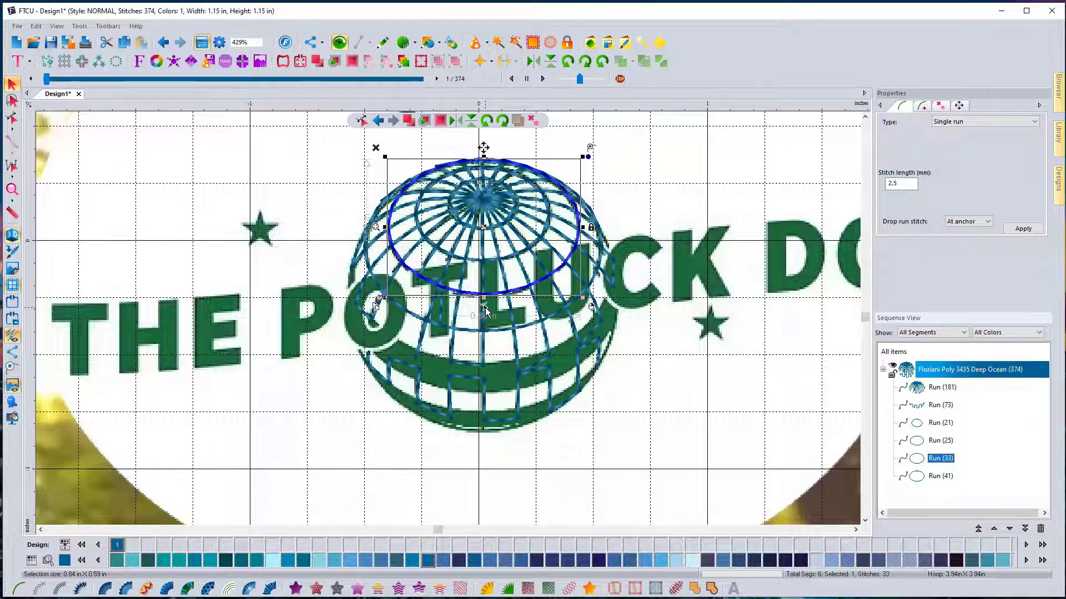
pyautogui.click(361, 120)
pyautogui.click(866, 118)
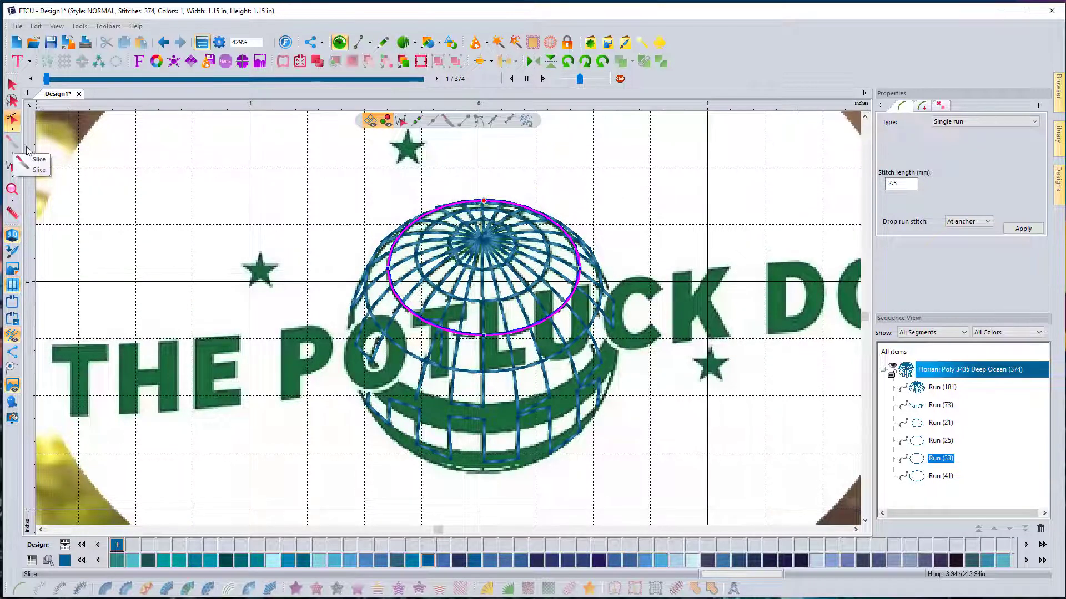
pyautogui.press('Escape')
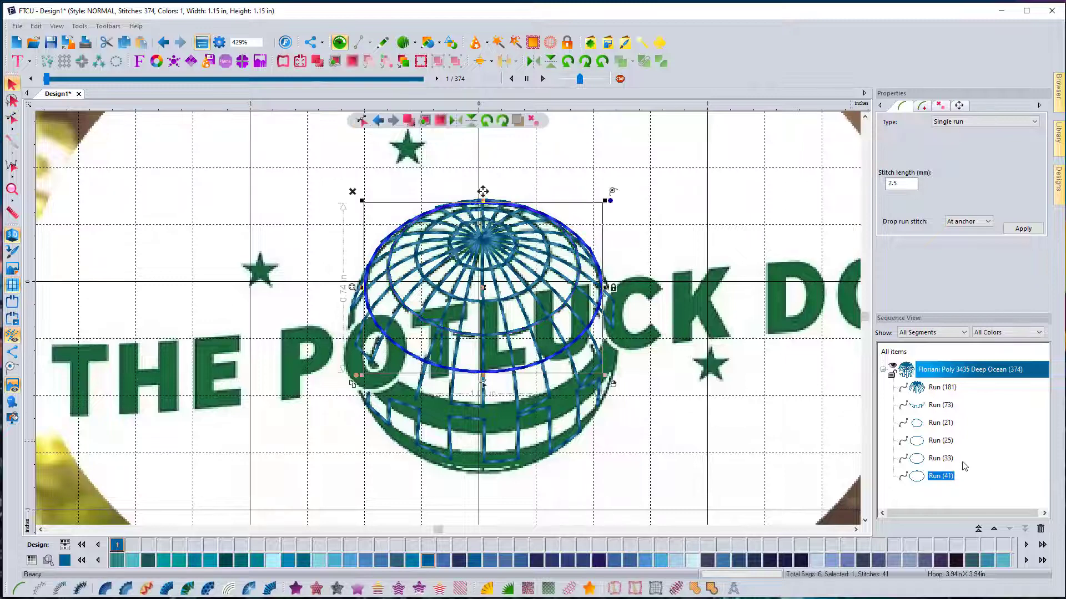
pyautogui.click(13, 131)
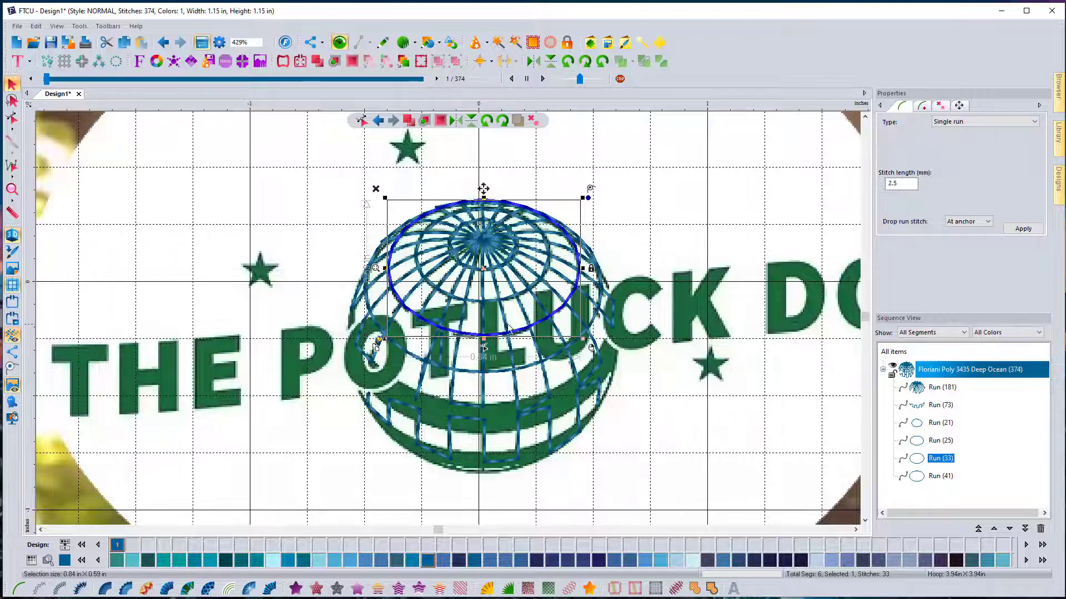
pyautogui.press('e')
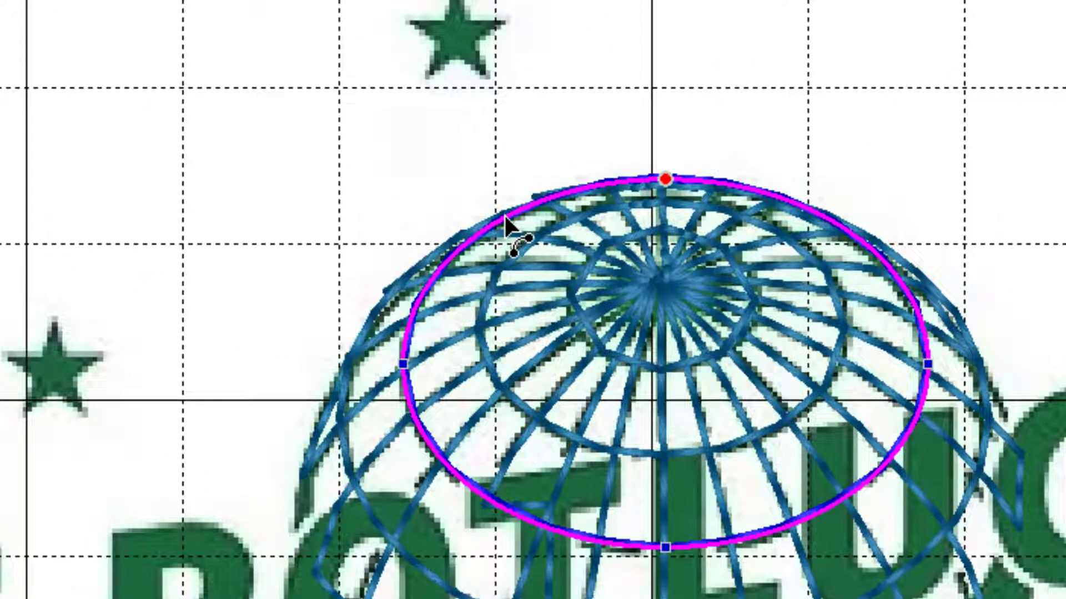
pyautogui.rightClick(505, 218)
pyautogui.click(590, 280)
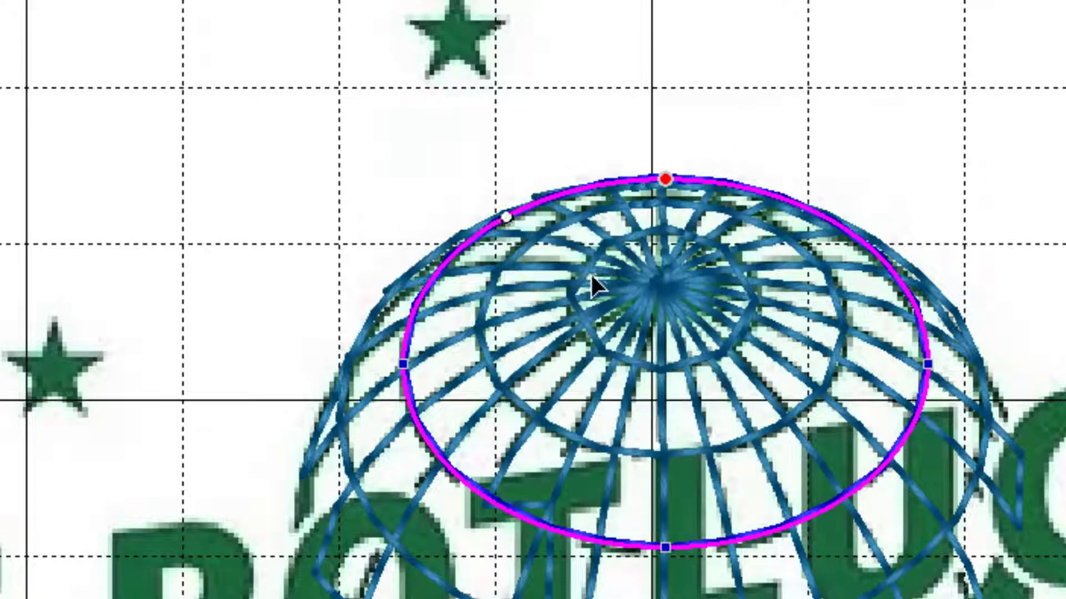
pyautogui.rightClick(838, 230)
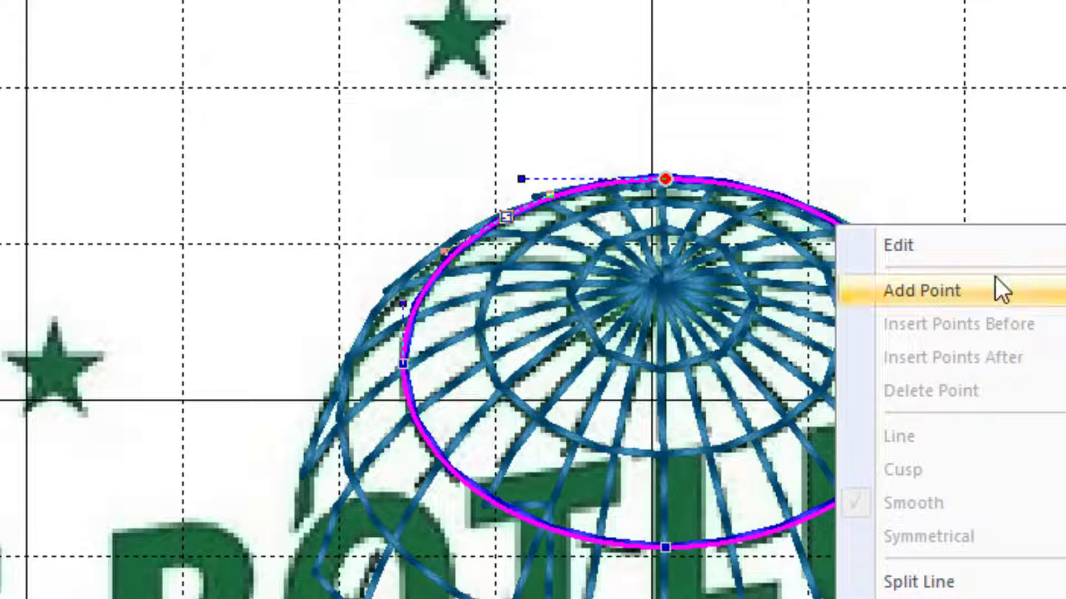
pyautogui.click(995, 279)
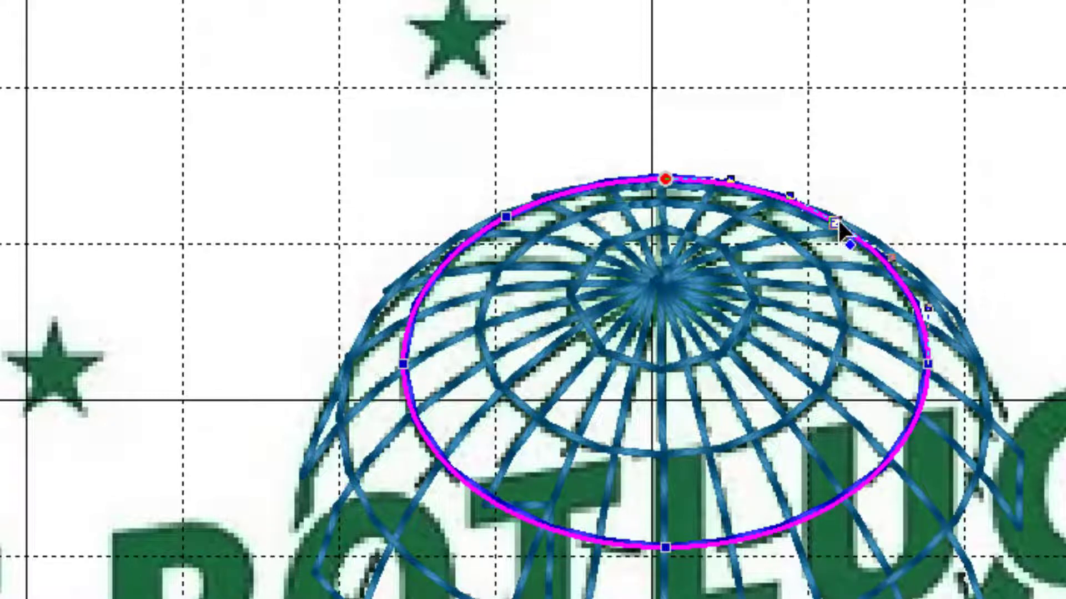
# - Split the third latitude ring's line at the added upper-right and upper-left points
pyautogui.rightClick(838, 222)
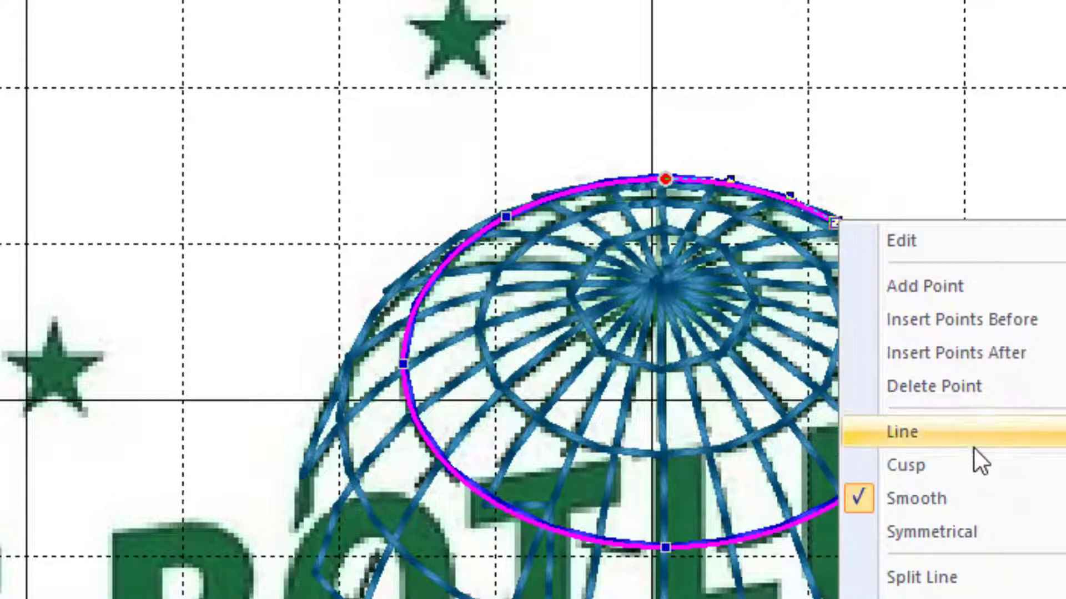
pyautogui.click(921, 578)
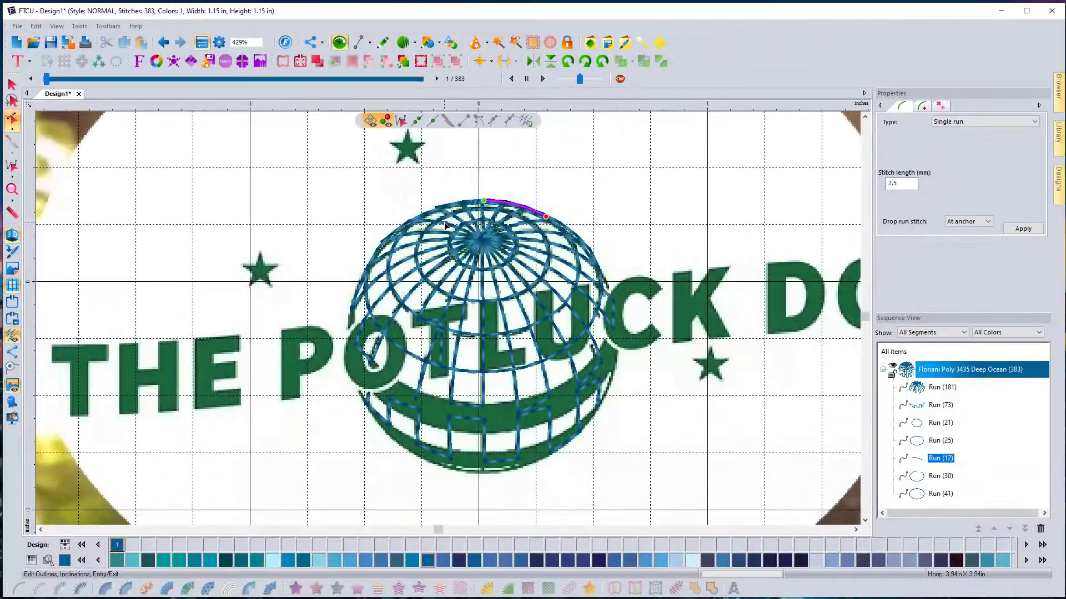
pyautogui.click(940, 476)
pyautogui.click(485, 348)
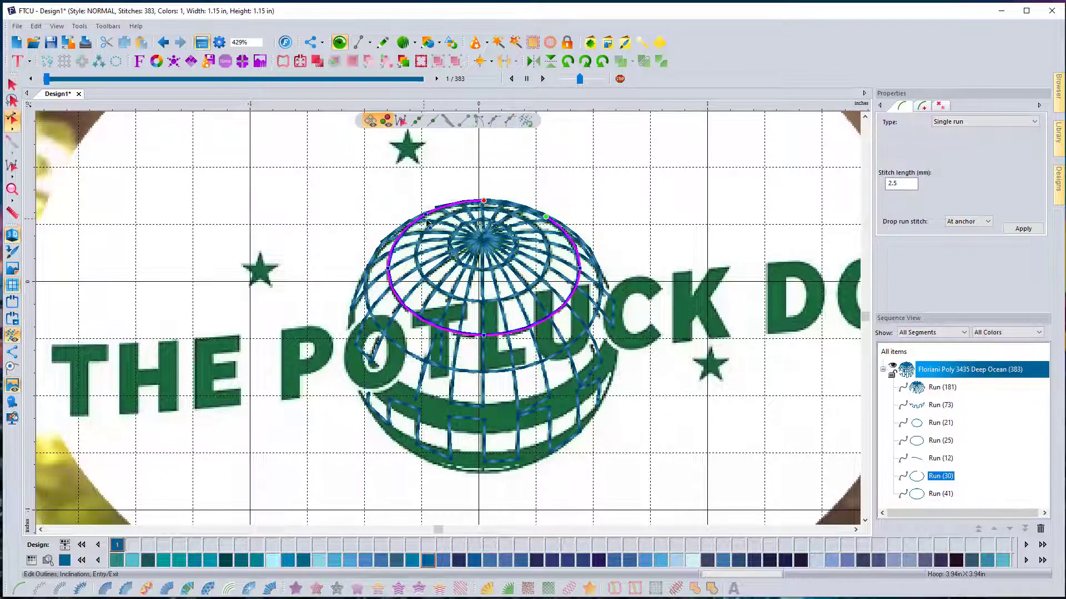
pyautogui.rightClick(428, 218)
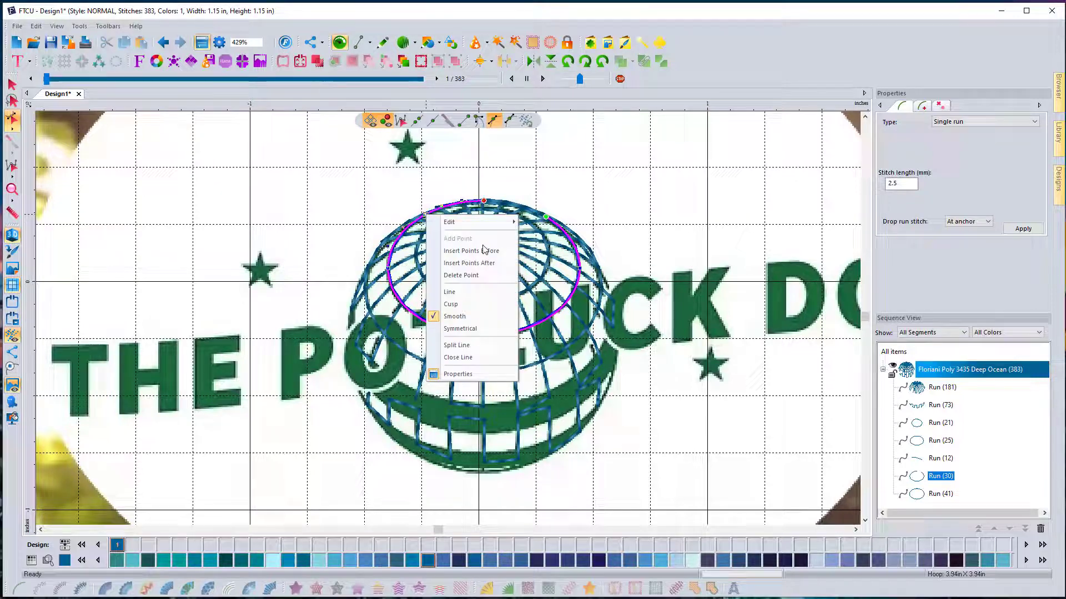
pyautogui.click(476, 345)
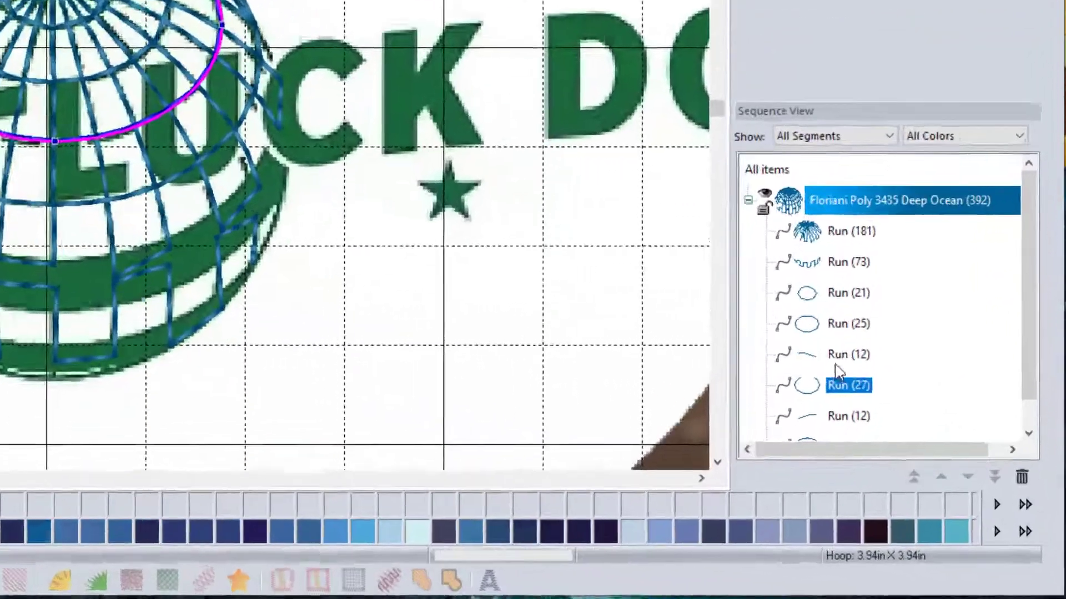
# - Delete the two short arcs split off the top of the third latitude ring
pyautogui.click(942, 459)
pyautogui.press('Delete')
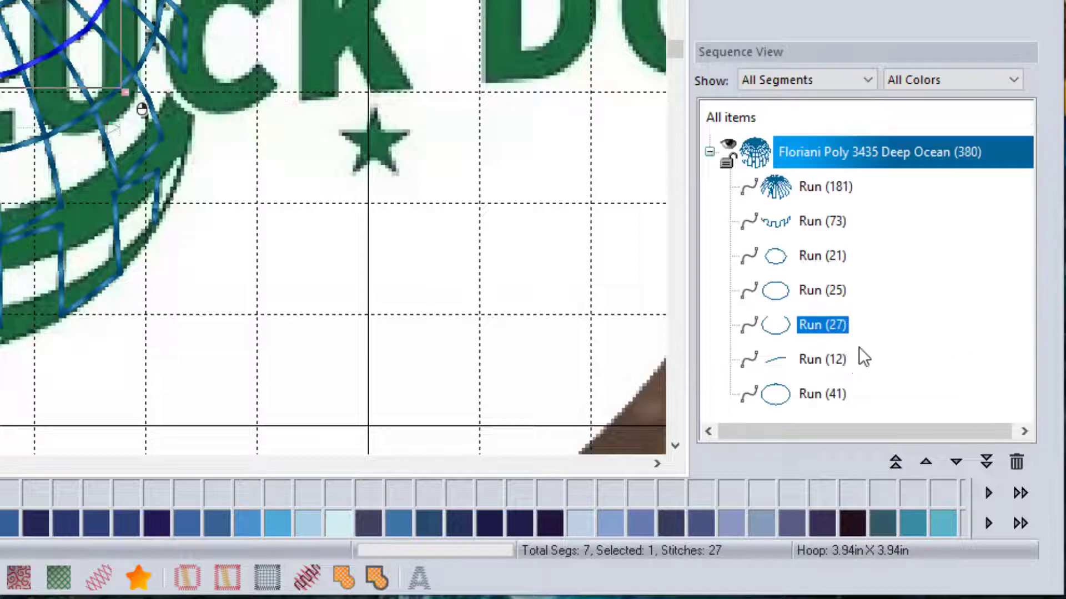
pyautogui.click(835, 361)
pyautogui.press('Delete')
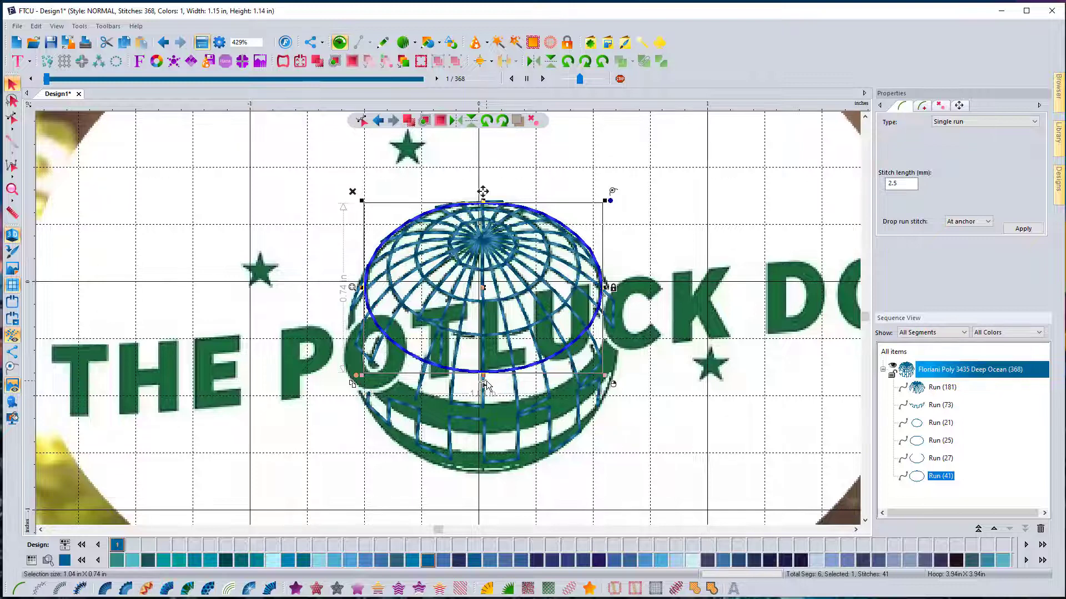
# - Add points on the left and right sides of the fourth latitude ring where it meets the globe's outline
pyautogui.press('space')
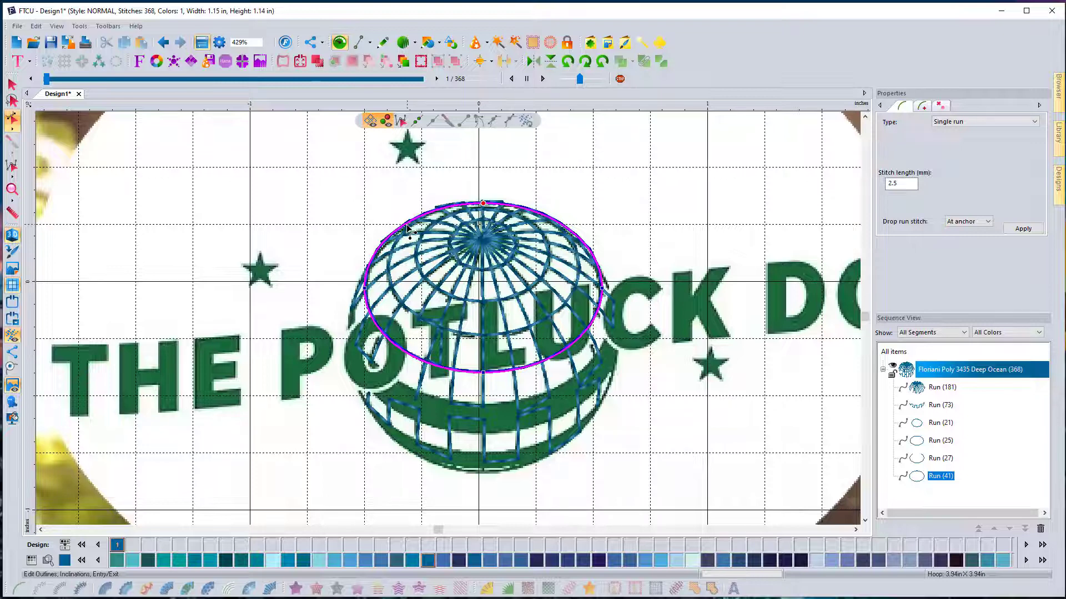
pyautogui.rightClick(369, 268)
pyautogui.click(407, 286)
pyautogui.rightClick(604, 283)
pyautogui.click(619, 301)
# - Split the fourth latitude ring at its added right-side point and delete the detached upper-right arc
pyautogui.rightClick(601, 279)
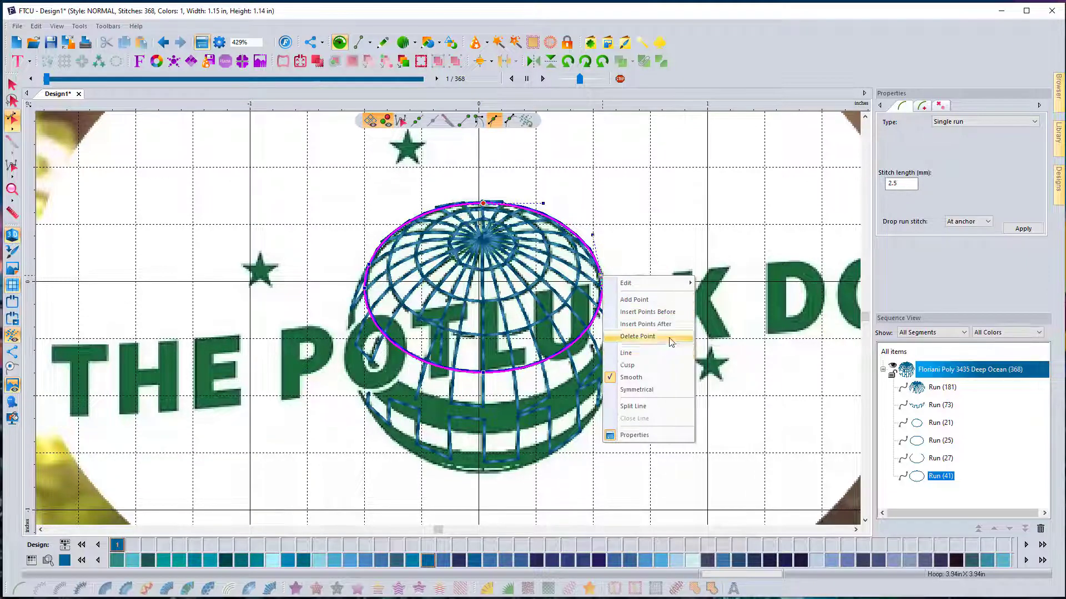
pyautogui.click(633, 407)
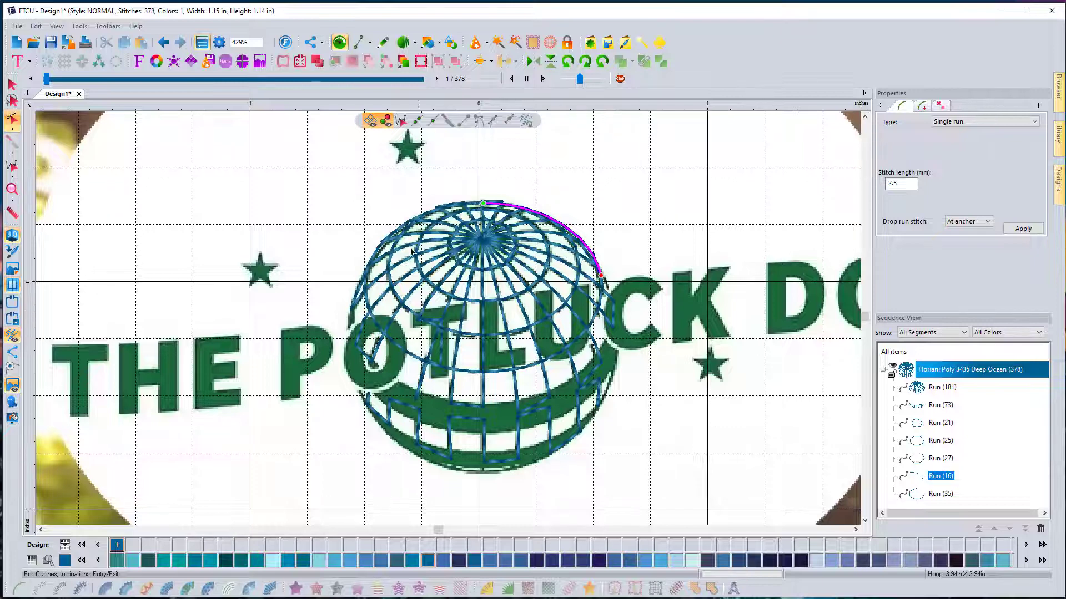
pyautogui.click(938, 478)
pyautogui.press('Delete')
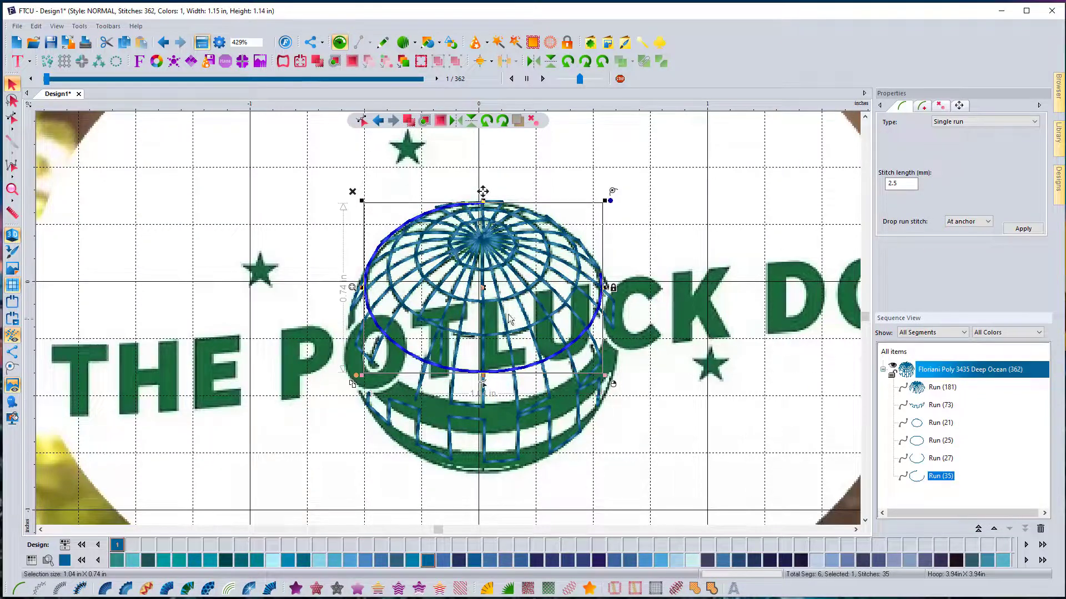
# - Split the fourth latitude ring's line at its added left-side point on the globe's outline
pyautogui.click(362, 120)
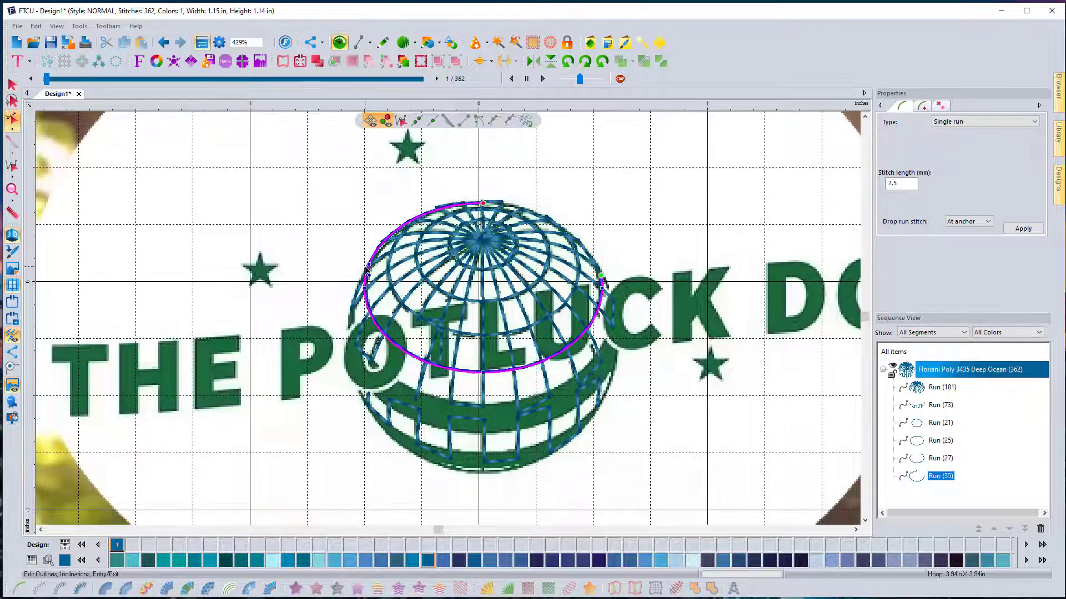
pyautogui.click(370, 266)
pyautogui.rightClick(370, 267)
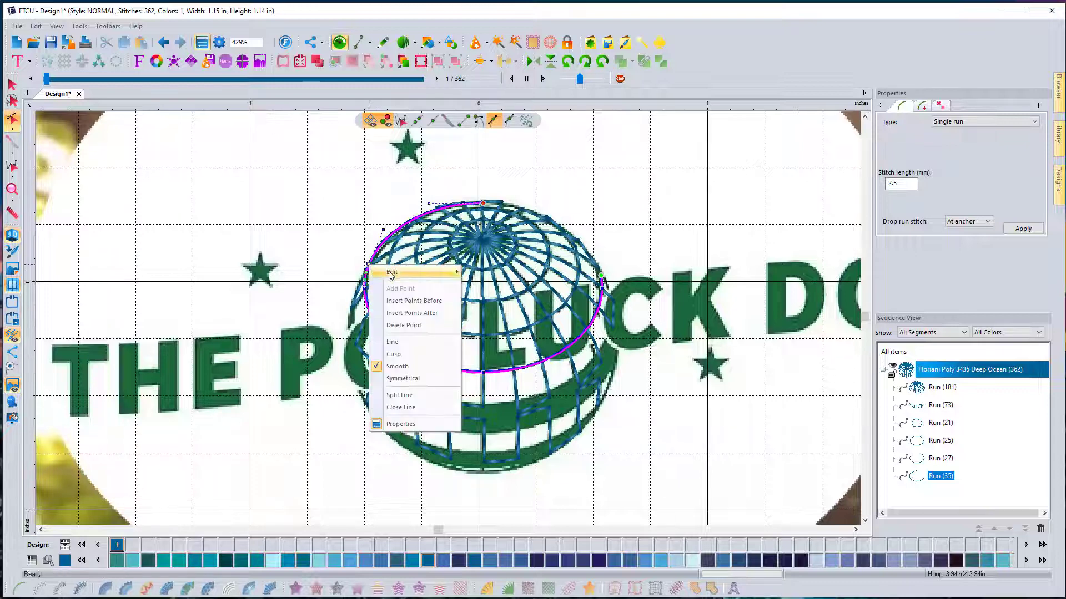
pyautogui.click(412, 395)
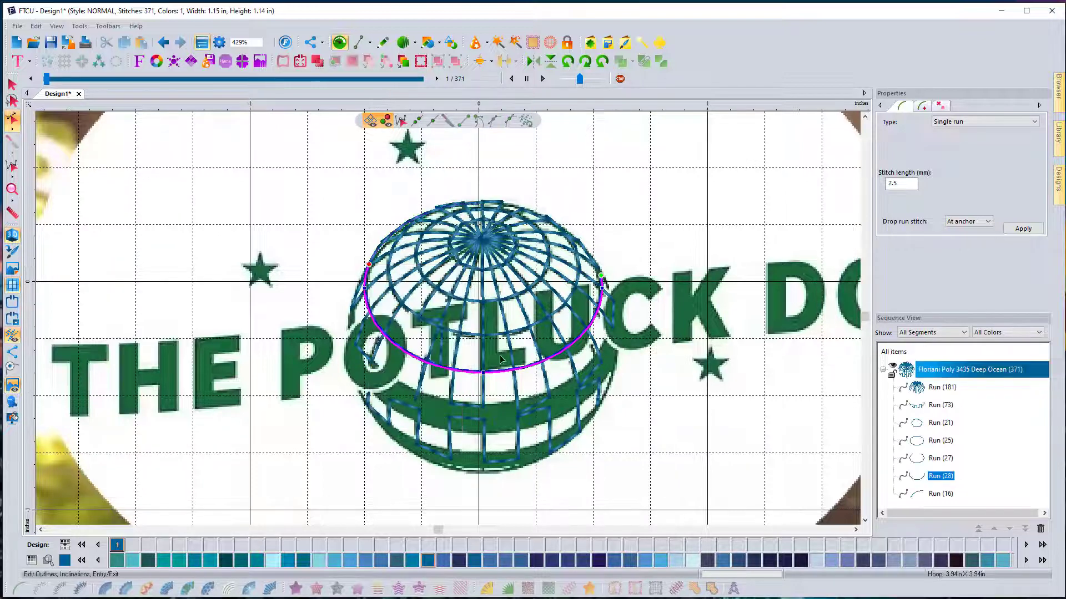
# - Delete the detached upper-left arc of the fourth latitude ring and check the remaining rings with the backdrop image temporarily hidden
pyautogui.click(911, 496)
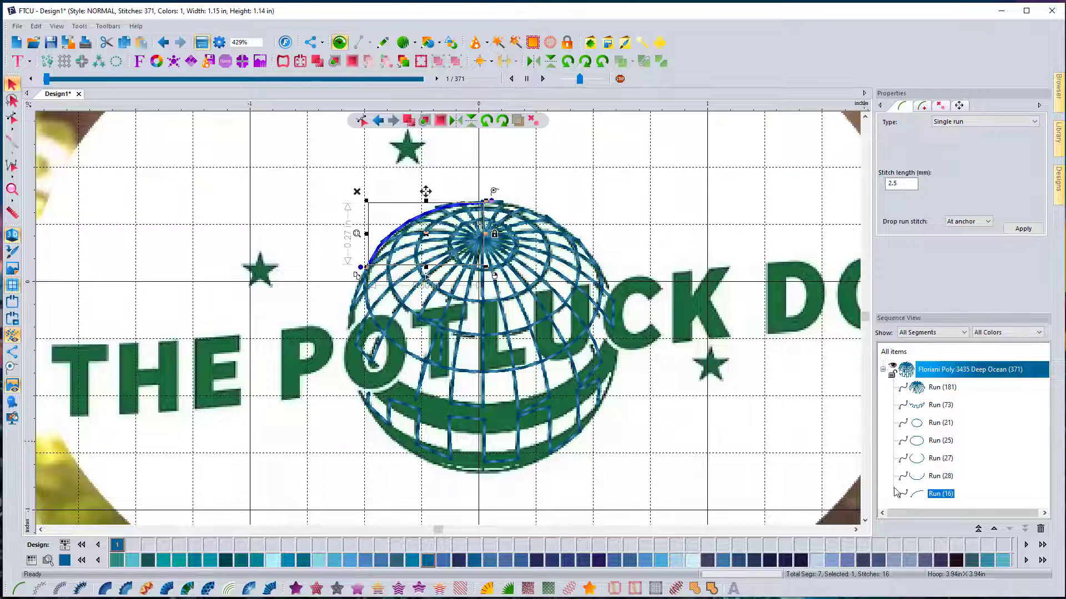
pyautogui.press('Delete')
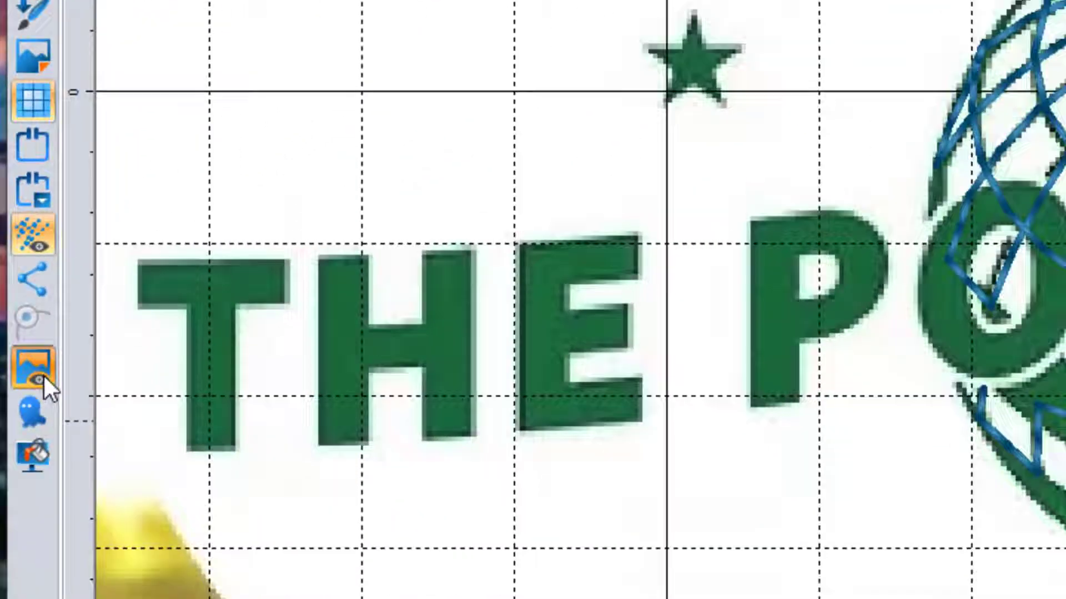
pyautogui.click(63, 369)
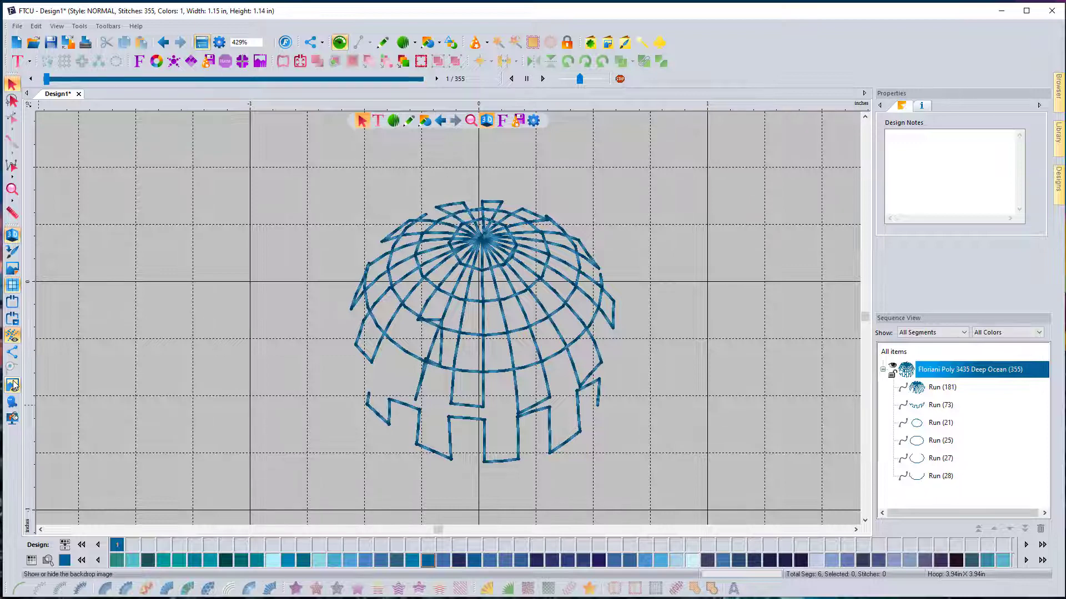
pyautogui.click(13, 384)
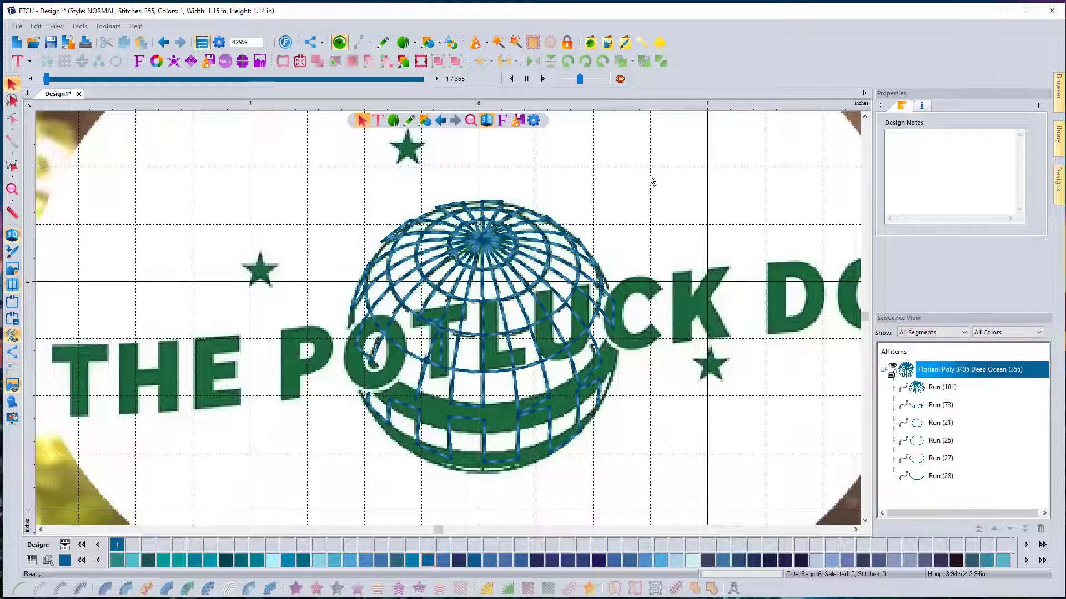
# - Draw an ellipse about 1.18 by 1.20 in around the globe's outer outline and select it
pyautogui.click(430, 48)
pyautogui.click(442, 59)
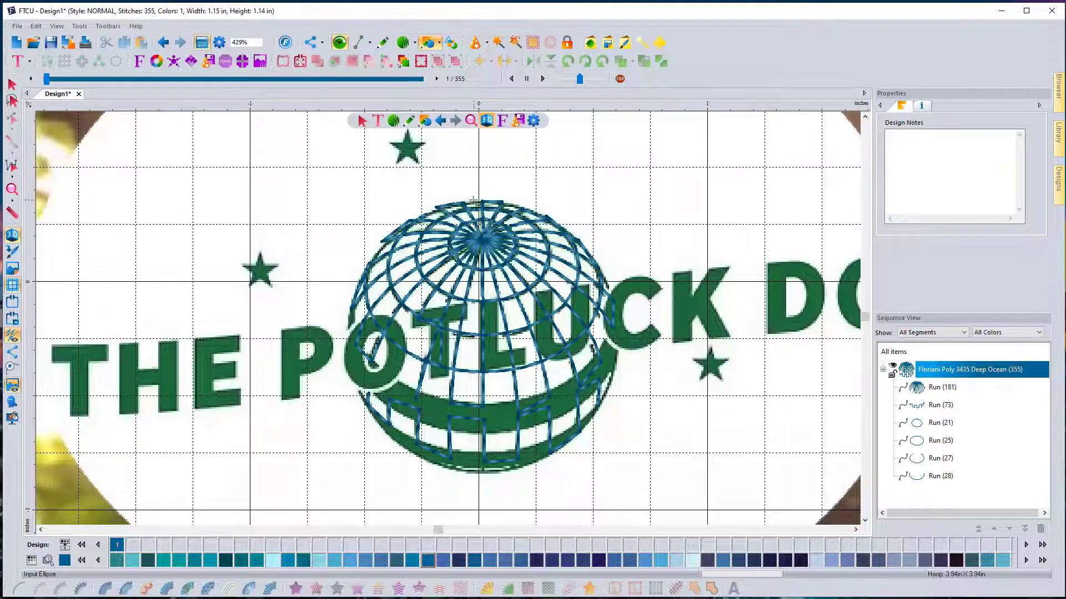
pyautogui.moveTo(344, 204); pyautogui.dragTo(617, 476)
pyautogui.click(14, 85)
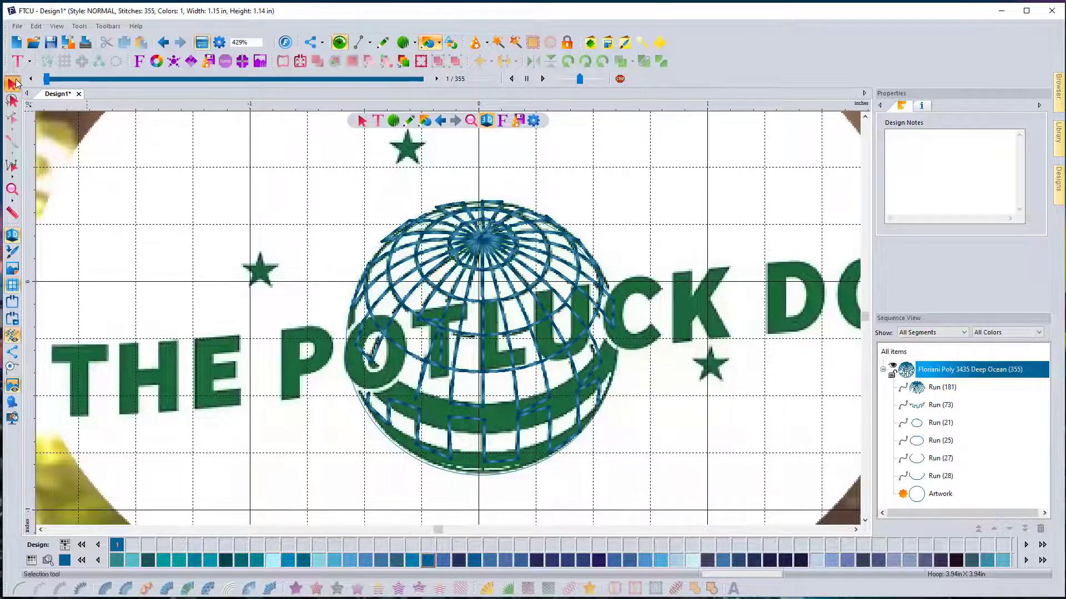
pyautogui.moveTo(488, 215); pyautogui.dragTo(492, 209)
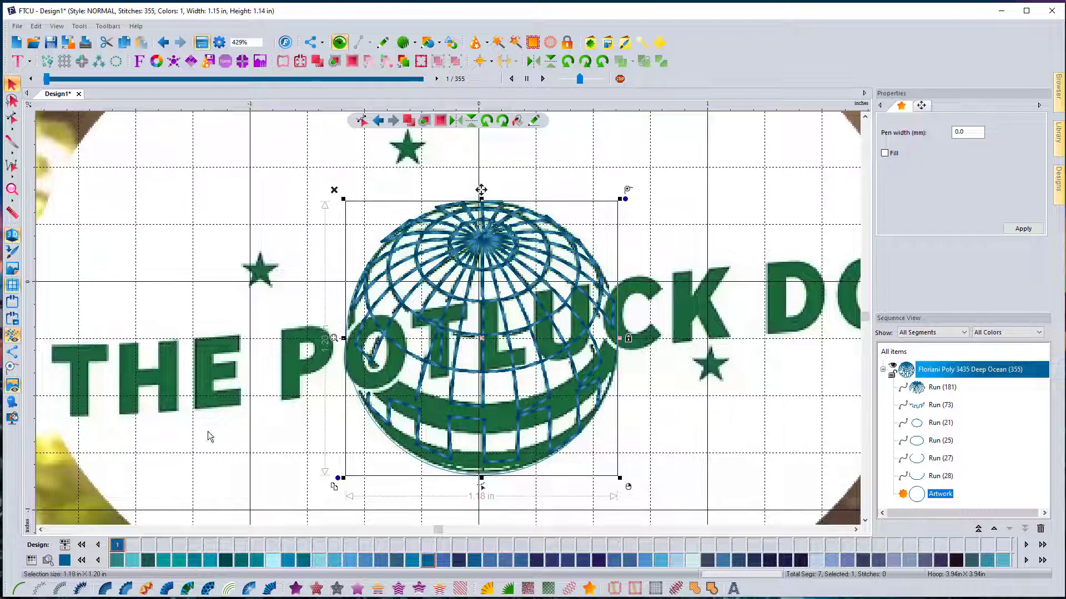
# - Convert the globe's outline ellipse to a run stitch and check it with the backdrop image temporarily hidden
pyautogui.click(18, 587)
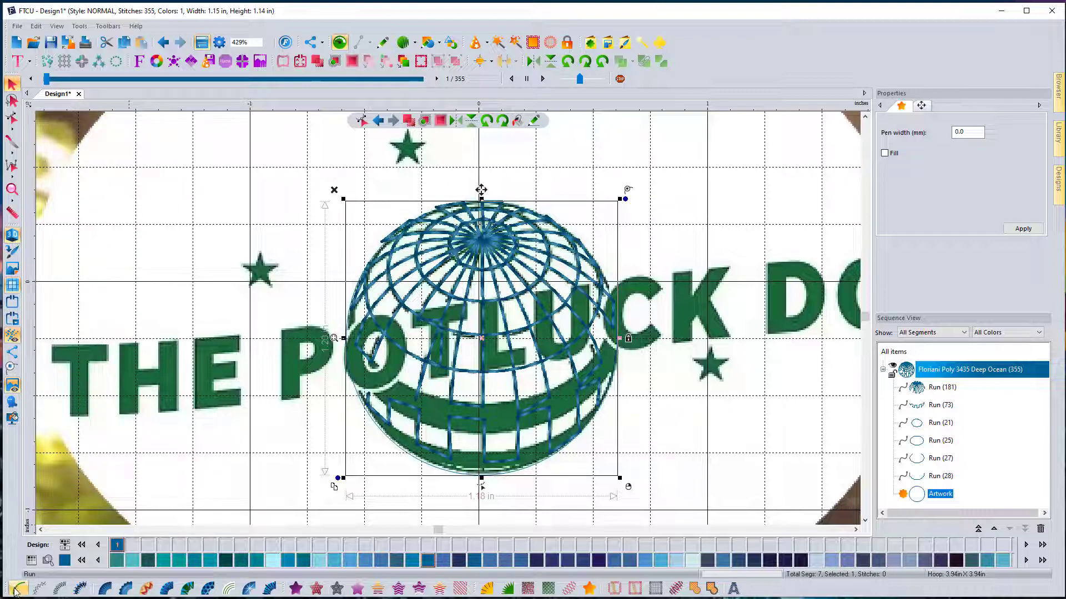
pyautogui.click(271, 200)
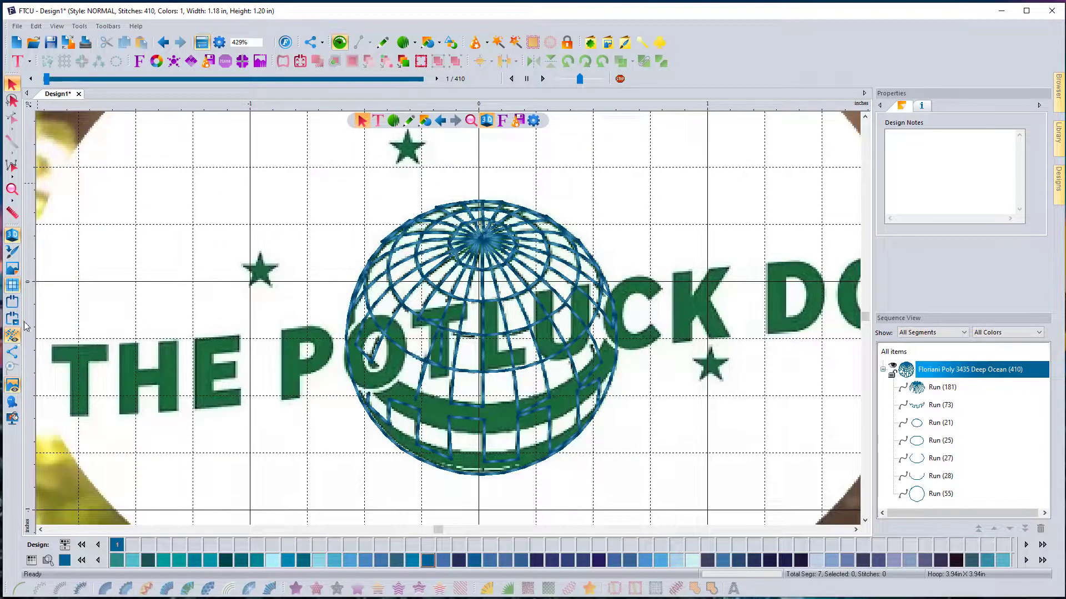
pyautogui.click(12, 385)
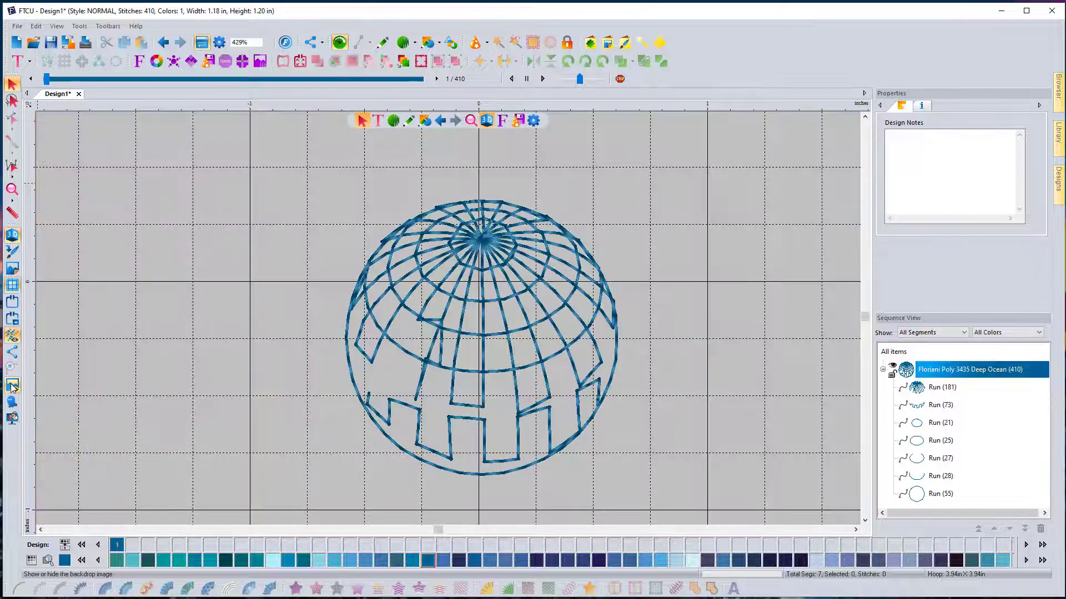
pyautogui.click(12, 386)
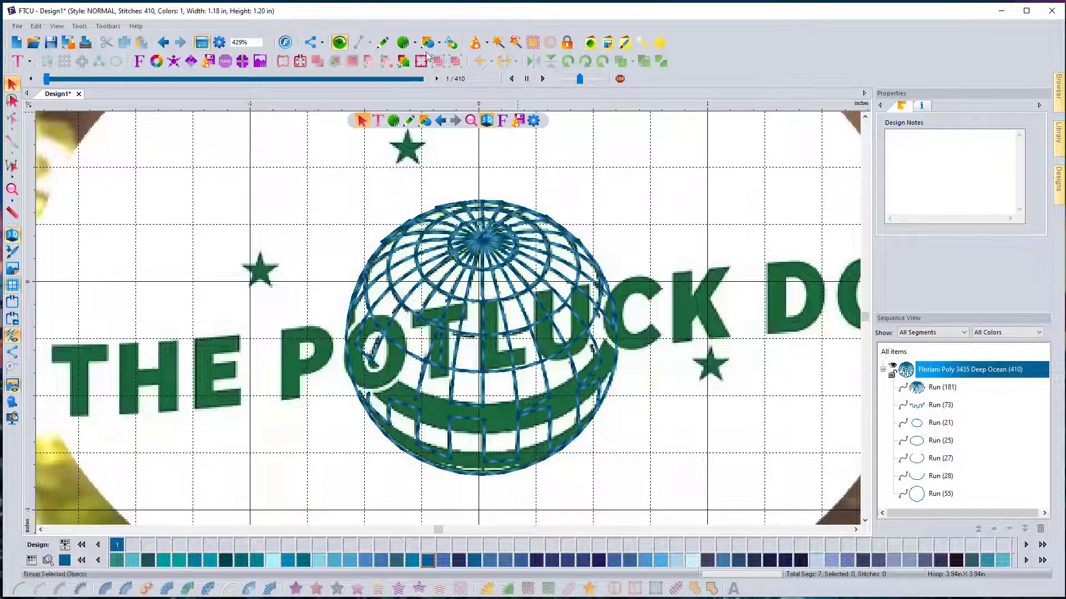
# - Draw a closed, straight-sided artwork shape about 1.07 by 0.24 in between the ends of the globe's upper thick green band
pyautogui.click(382, 42)
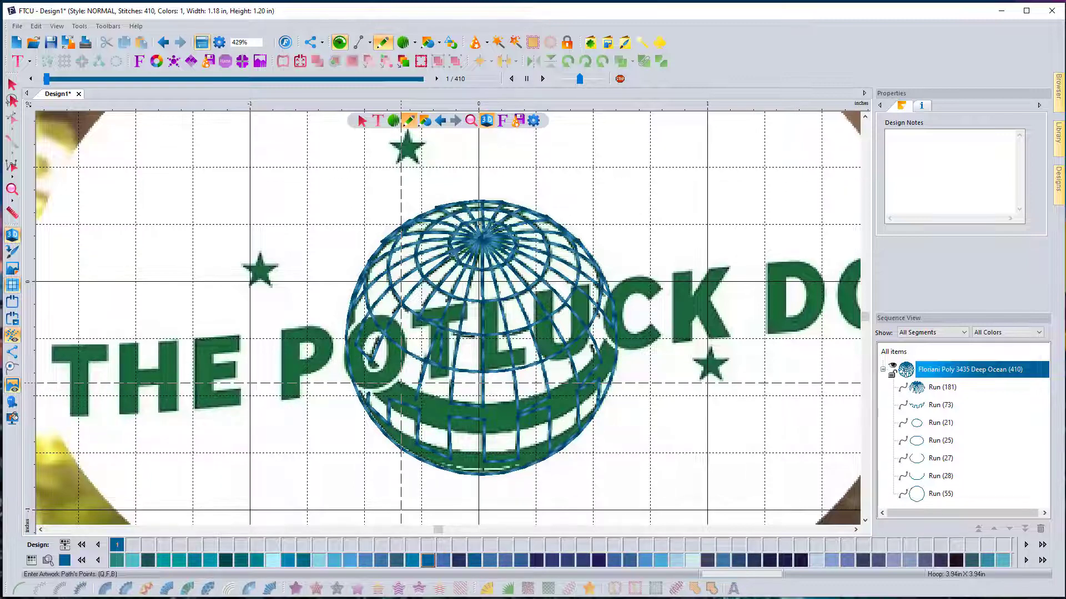
pyautogui.click(401, 383)
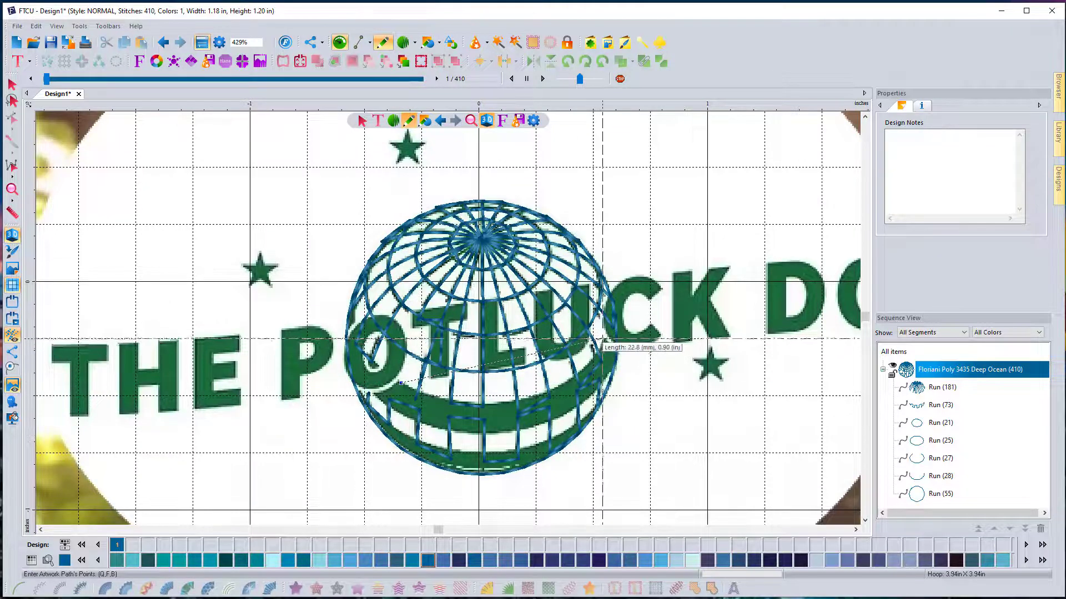
pyautogui.click(602, 341)
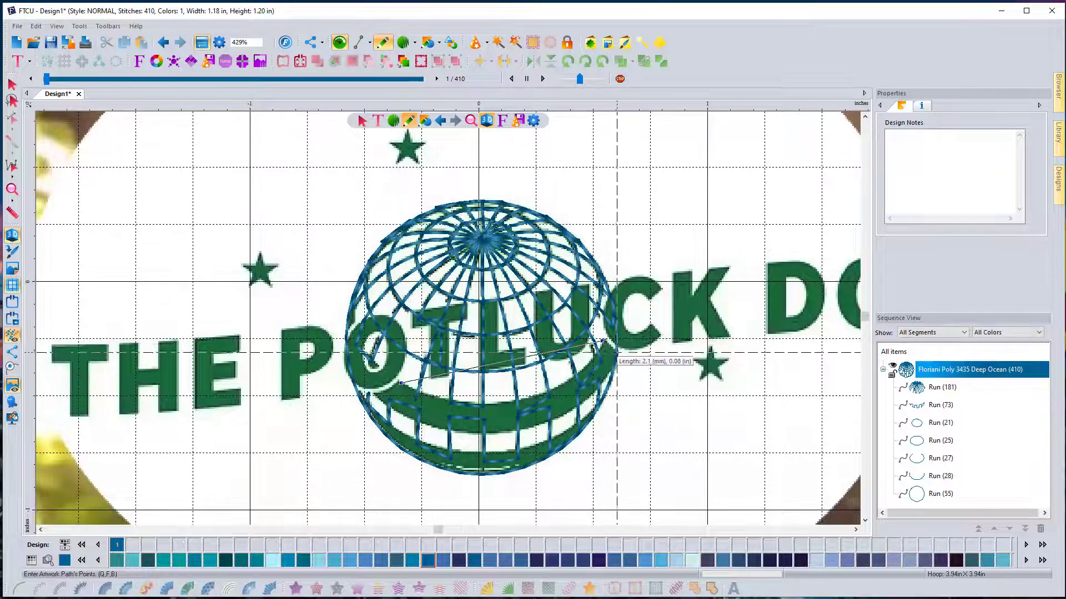
pyautogui.click(617, 351)
pyautogui.click(612, 371)
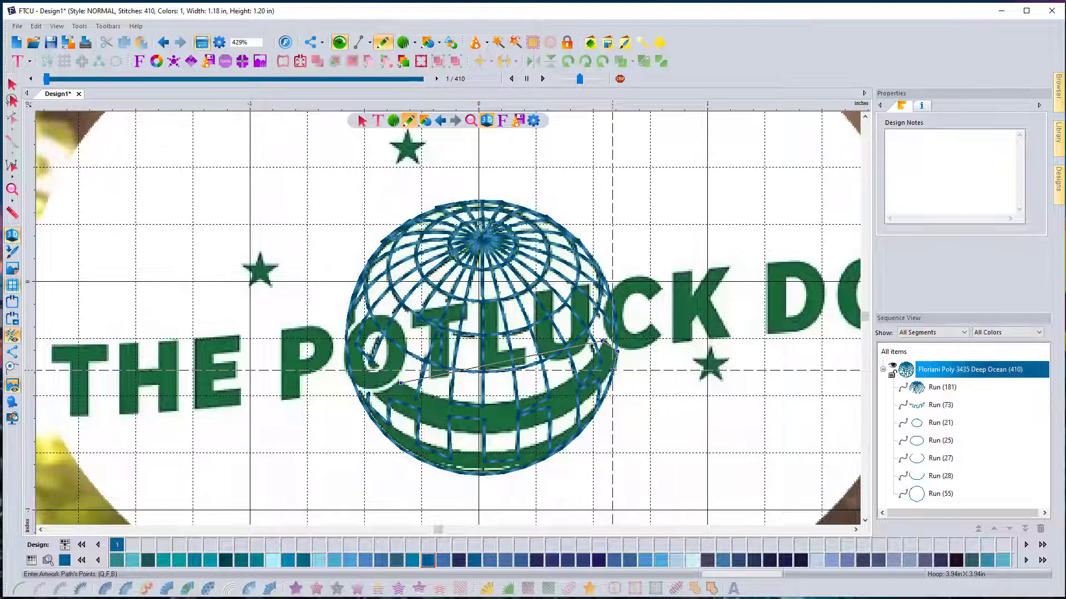
pyautogui.click(375, 396)
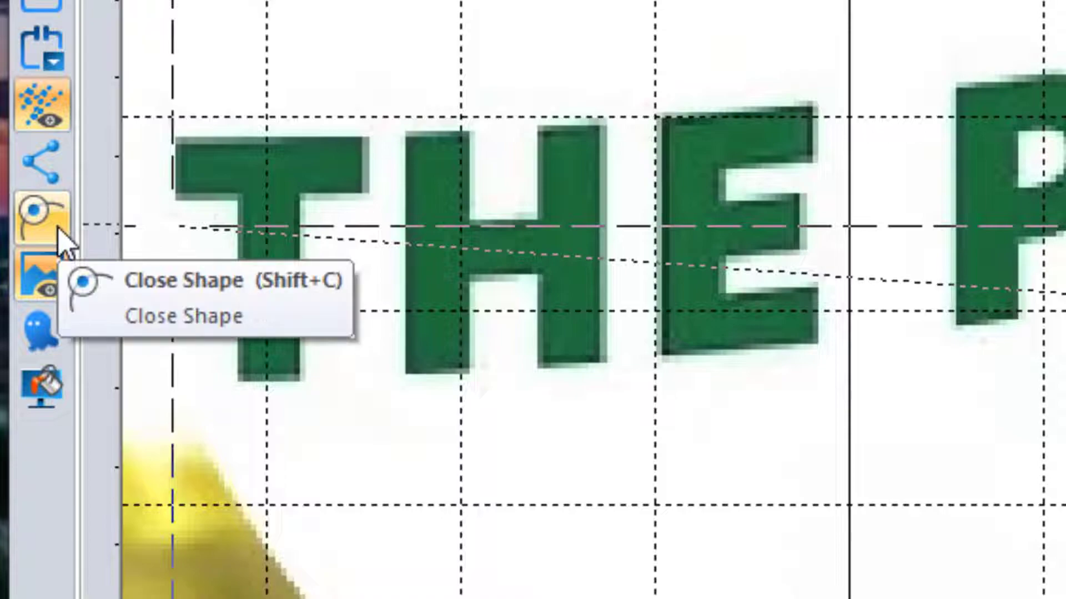
pyautogui.click(57, 226)
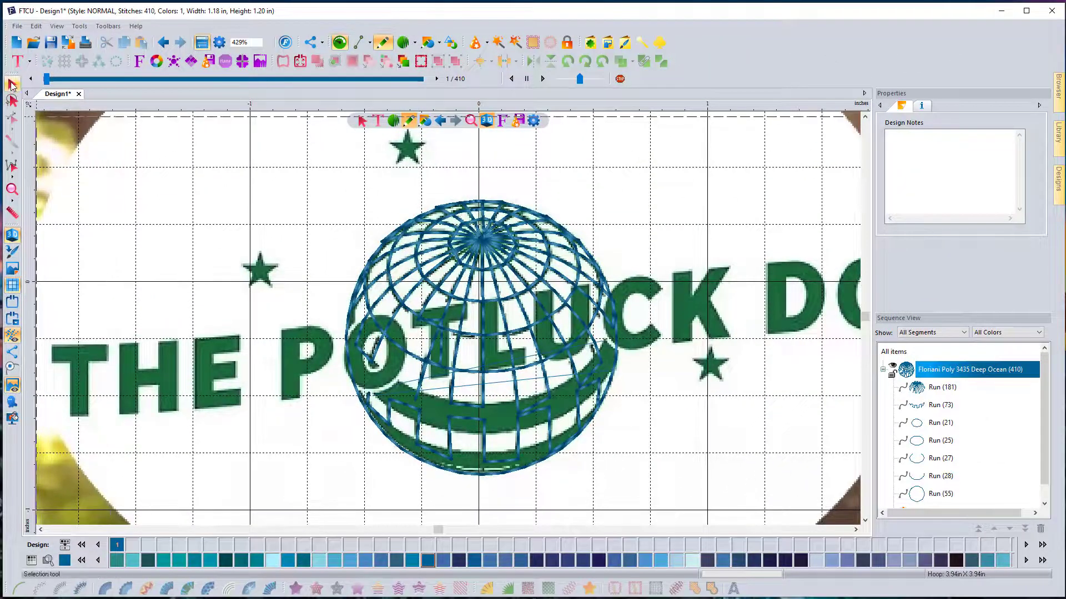
# - Bend both long edges of the band shape downward to follow the thick green band's curve, about 0.40 in high overall
pyautogui.click(12, 84)
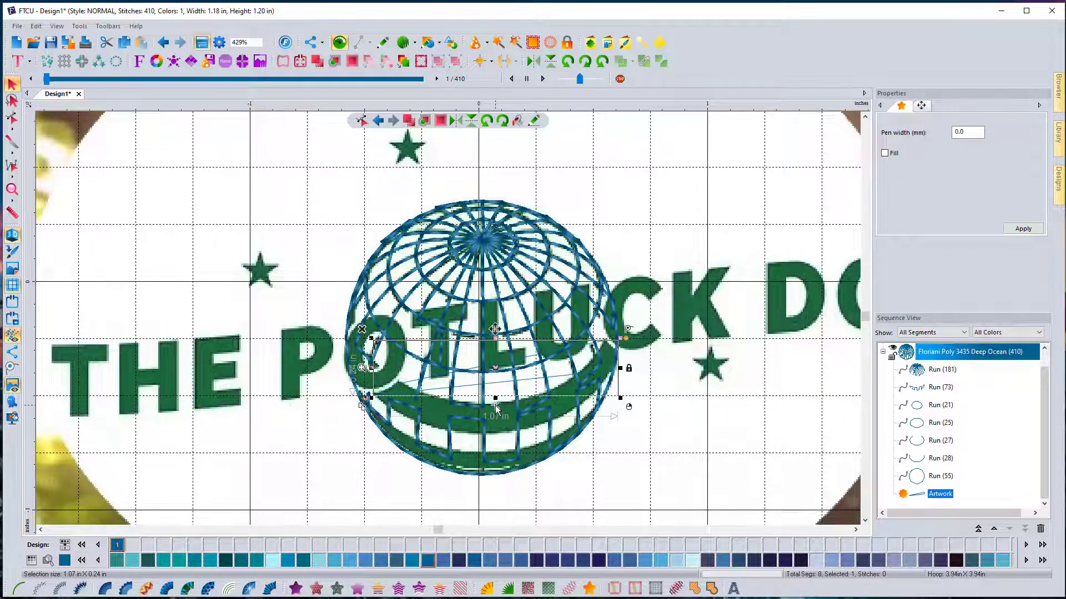
pyautogui.press('space')
pyautogui.moveTo(502, 392); pyautogui.dragTo(503, 433)
pyautogui.moveTo(497, 371); pyautogui.dragTo(509, 402)
pyautogui.moveTo(570, 371); pyautogui.dragTo(574, 374)
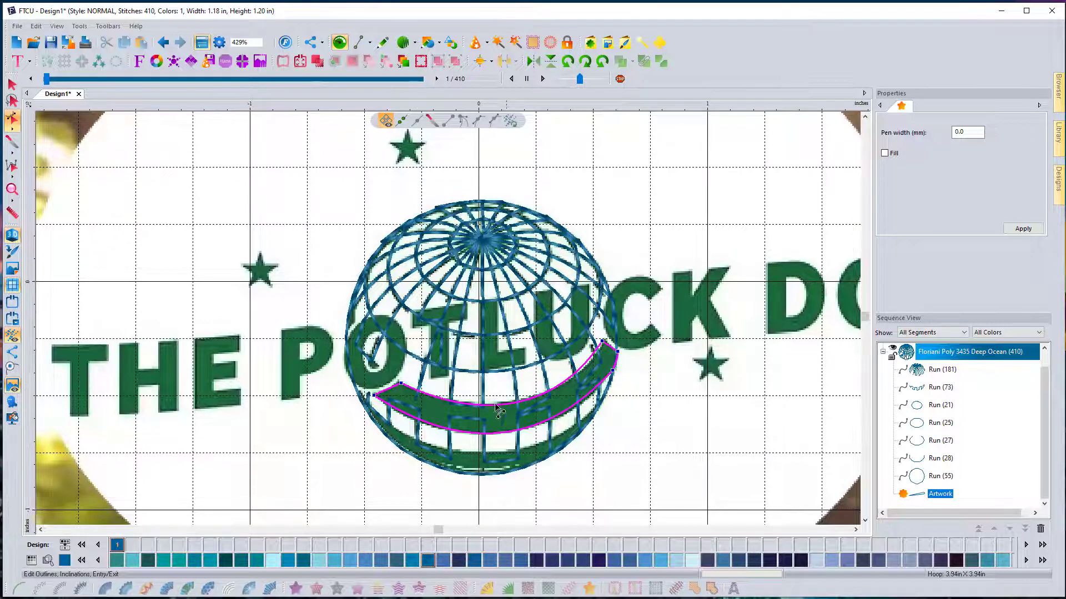
pyautogui.click(11, 84)
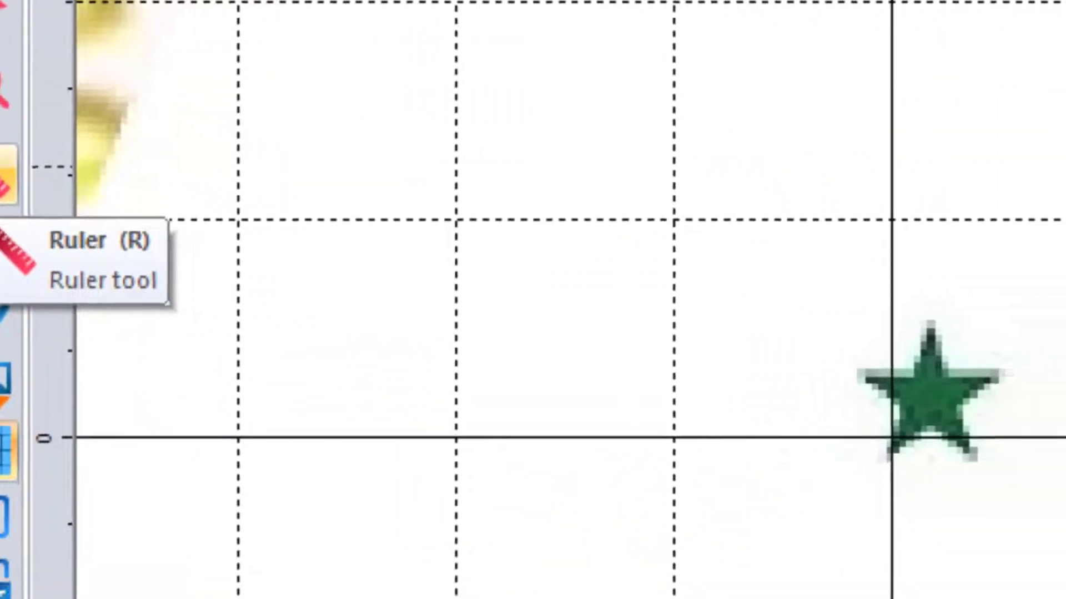
# - Measure the thickness of a globe grid line and the width of the upper thick green band with the Ruler
pyautogui.click(39, 194)
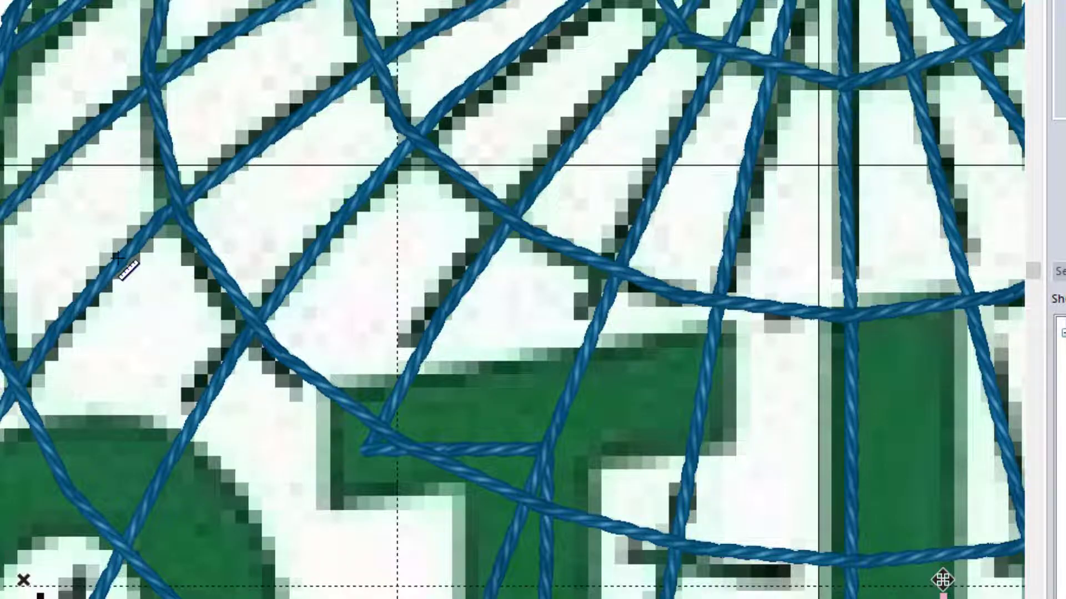
pyautogui.moveTo(106, 252); pyautogui.dragTo(133, 276)
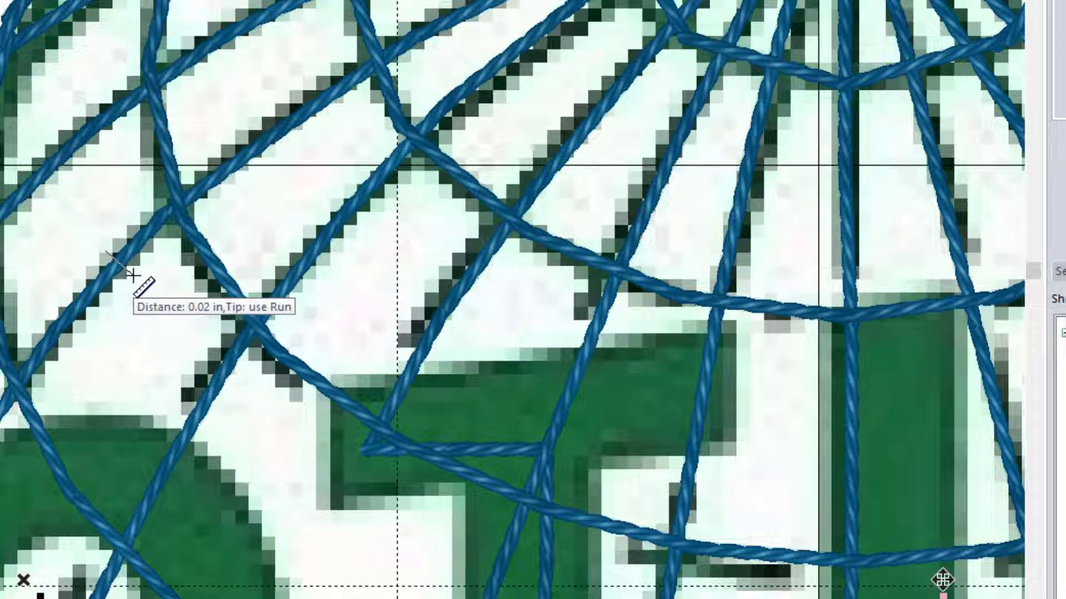
pyautogui.moveTo(133, 276); pyautogui.dragTo(136, 281)
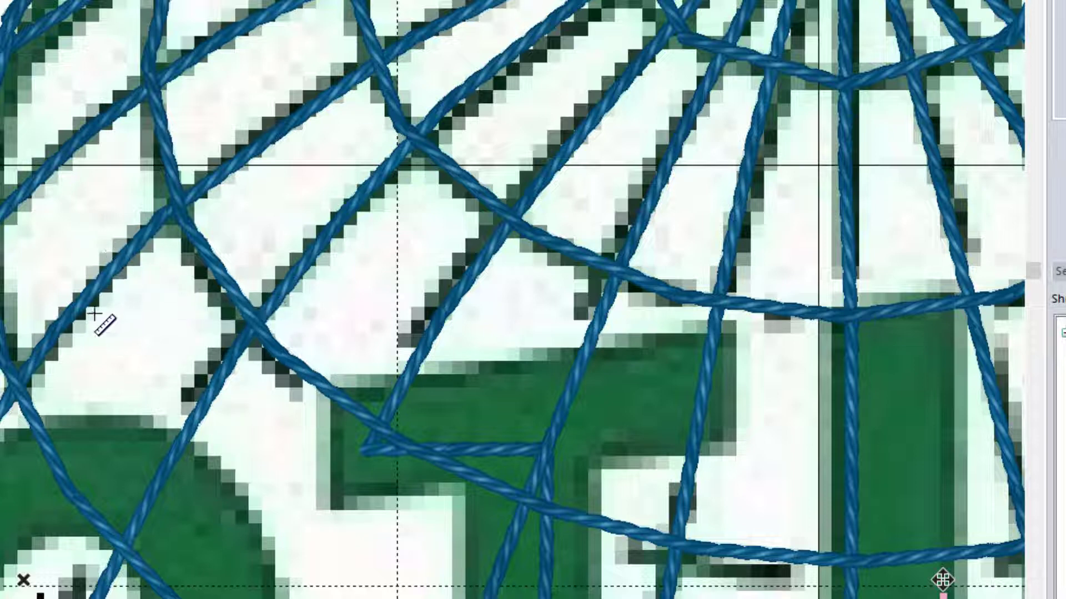
pyautogui.scroll(-5, 768, 439)
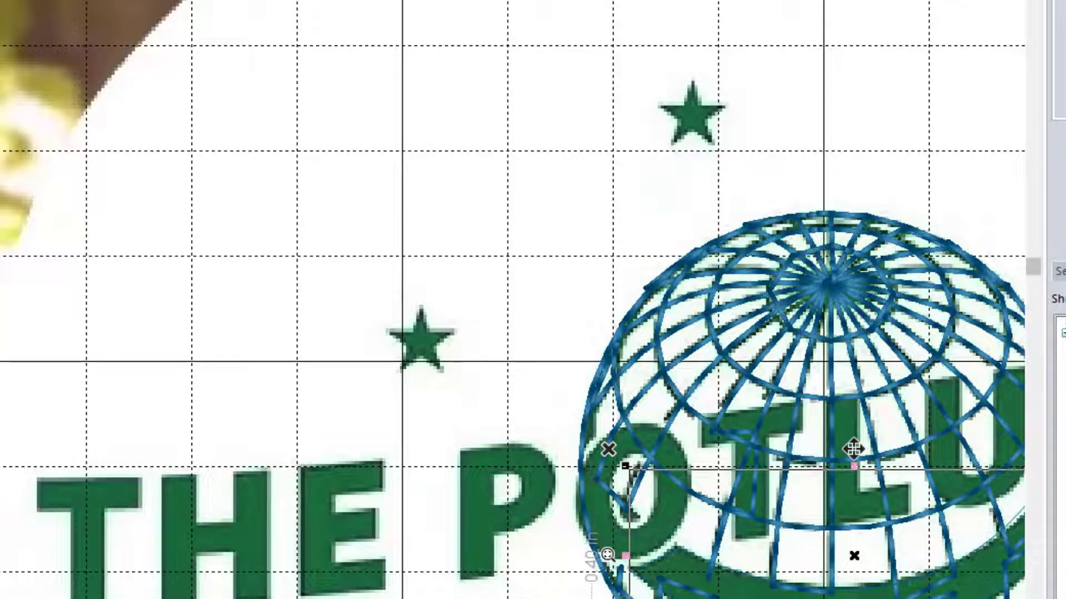
pyautogui.scroll(-2, 512, 300)
pyautogui.hscroll(3, 512, 300)
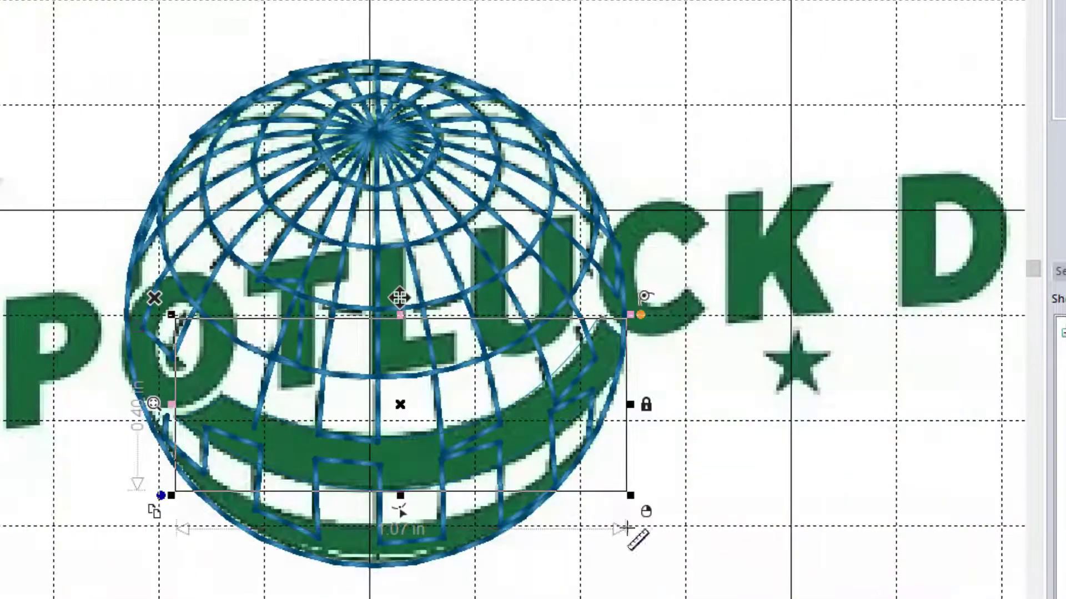
pyautogui.scroll(2, 410, 487)
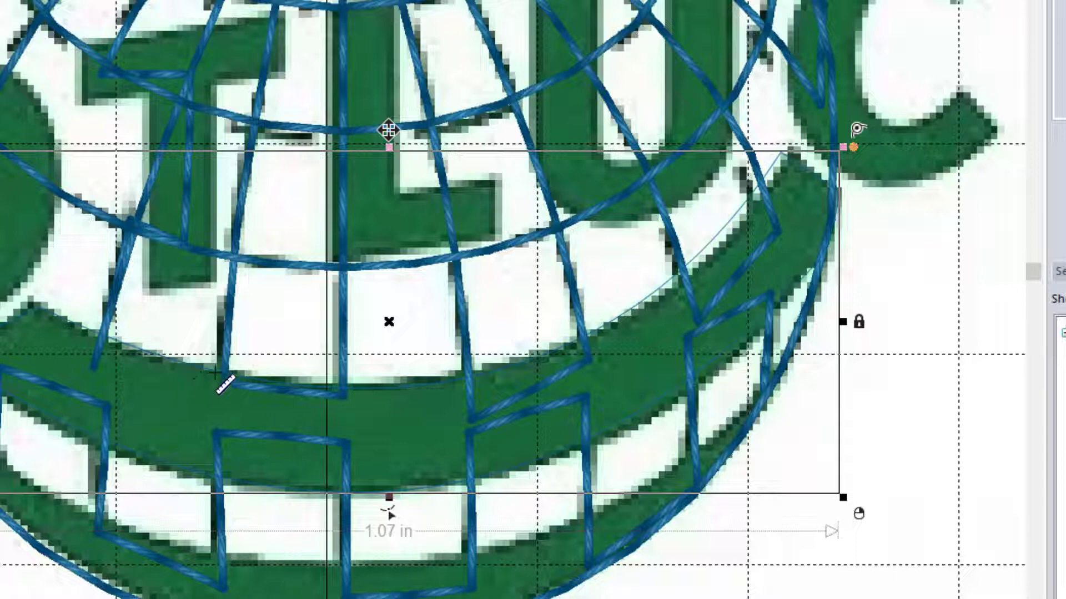
pyautogui.moveTo(216, 371); pyautogui.dragTo(197, 482)
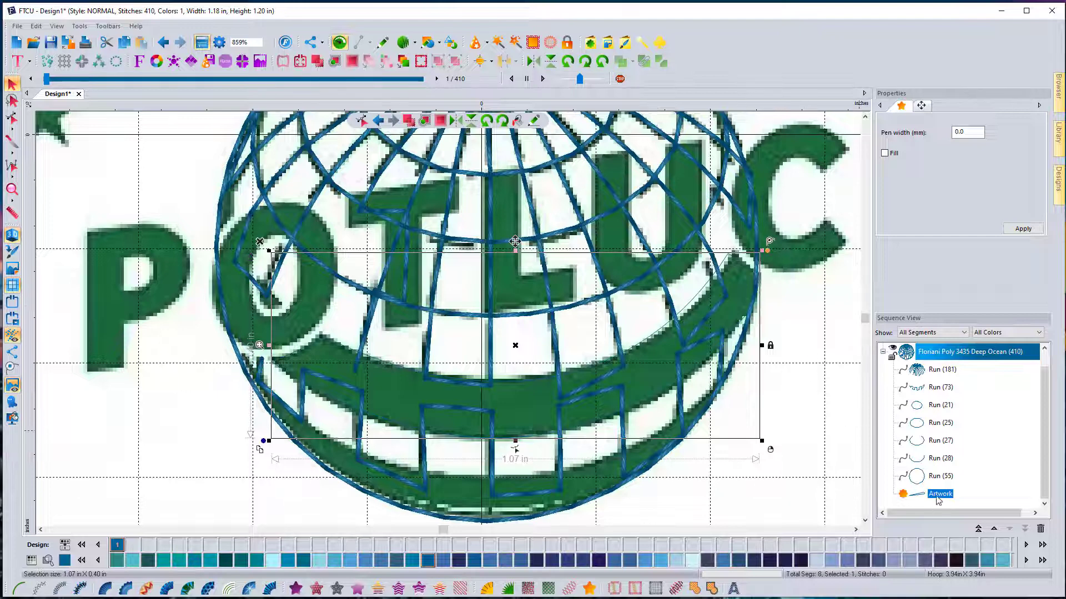
# - Convert the upper band's artwork shape to satin stitching with Auto Satin and deselect it
pyautogui.click(940, 493)
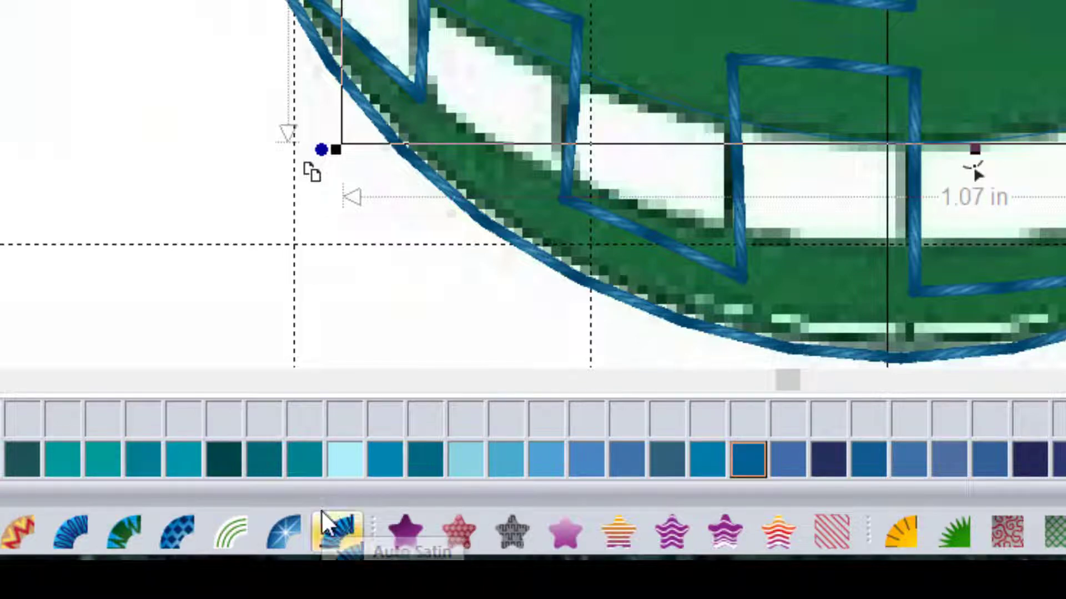
pyautogui.click(330, 527)
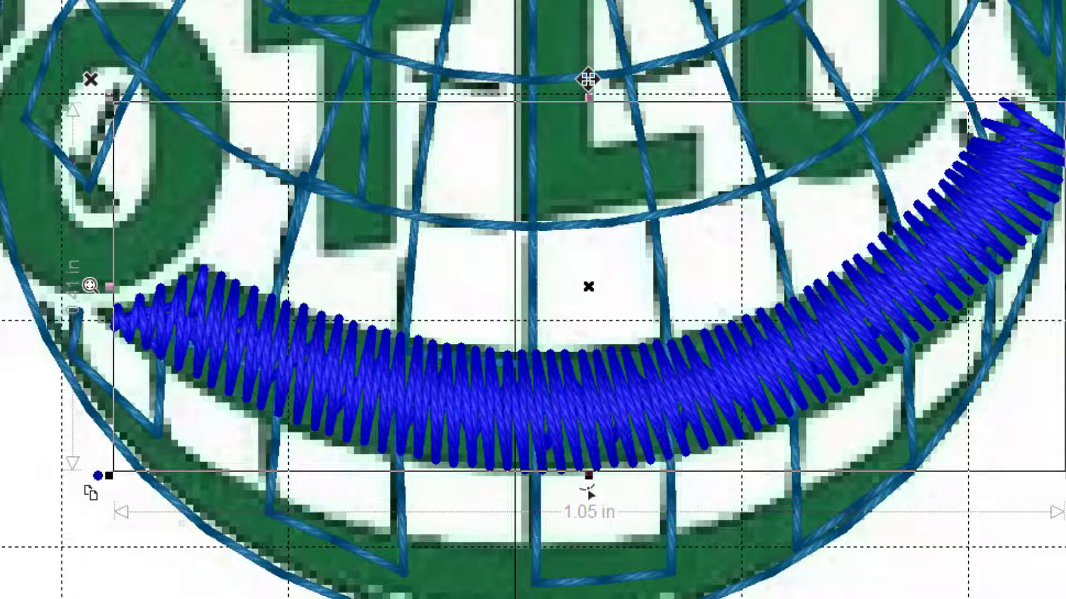
pyautogui.press('Escape')
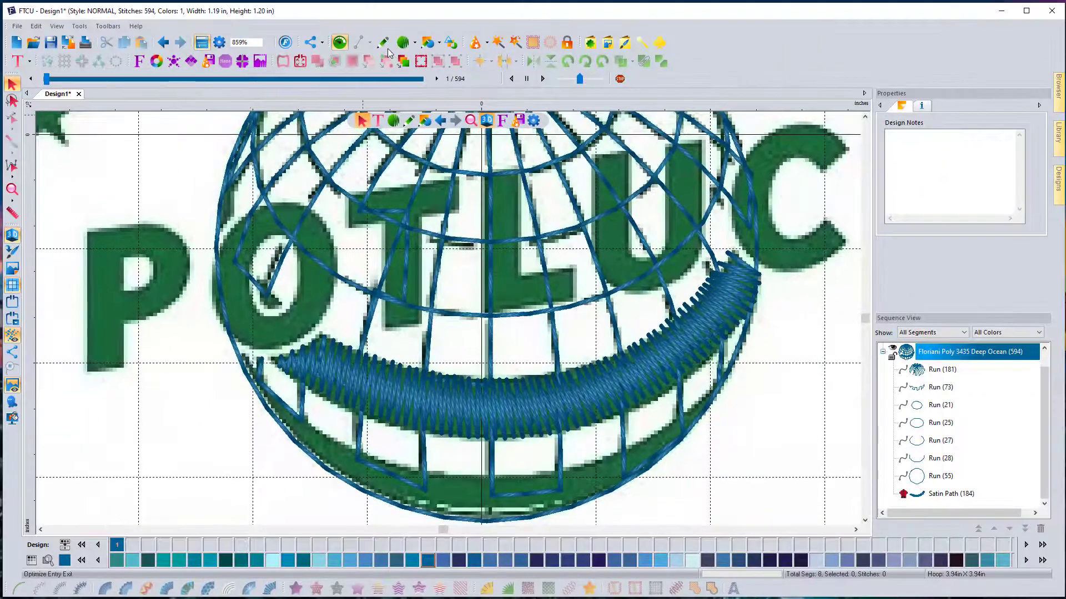
# - Draw a closed three-point artwork shape about 1.05 by 0.37 in between the lower green band's ends and the globe's lowest point
pyautogui.click(383, 42)
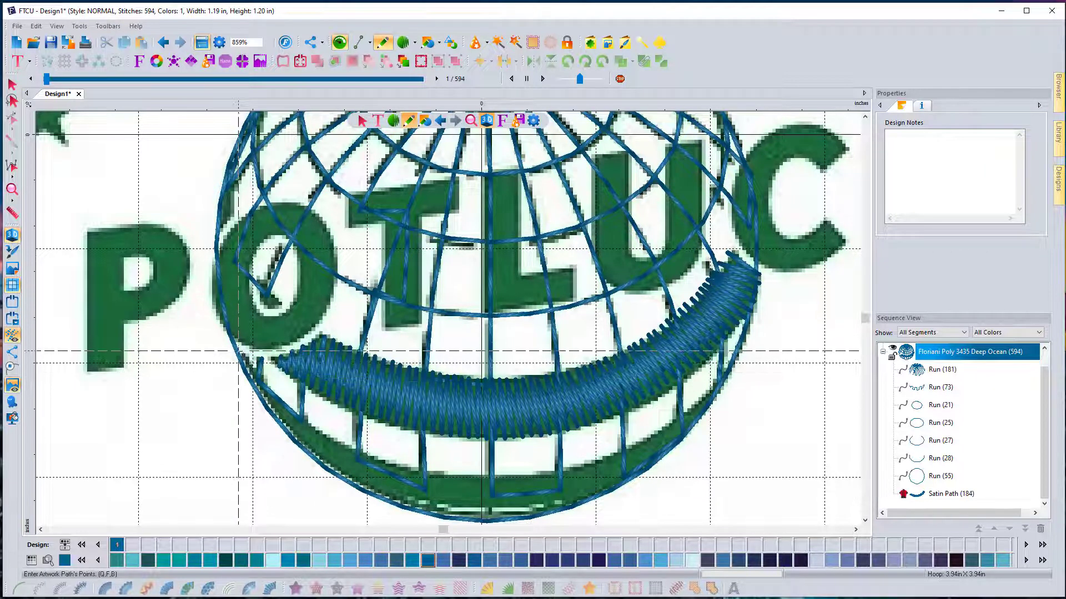
pyautogui.click(243, 356)
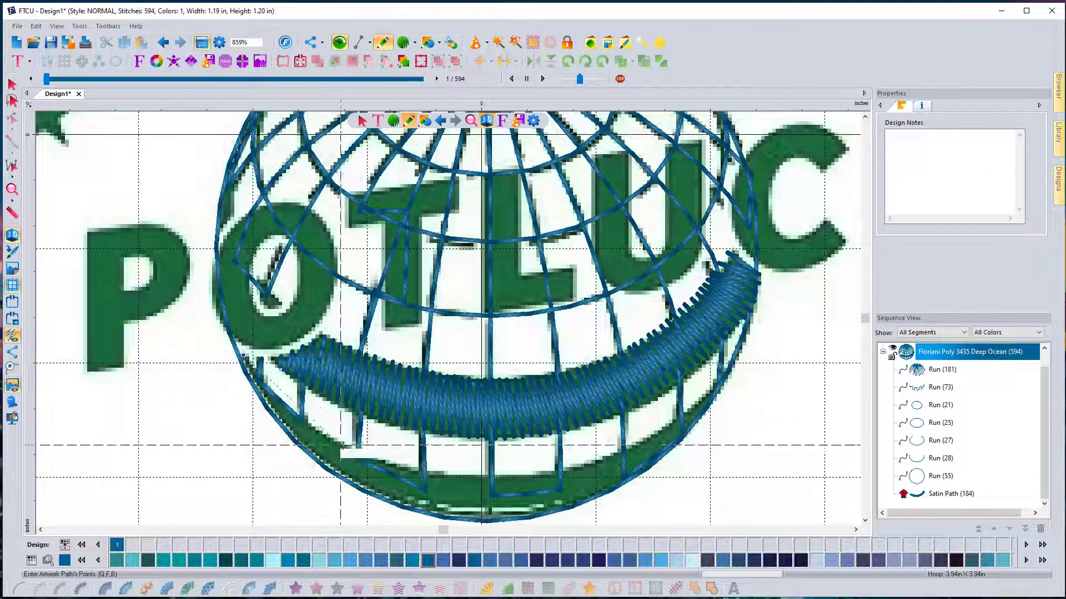
pyautogui.click(723, 378)
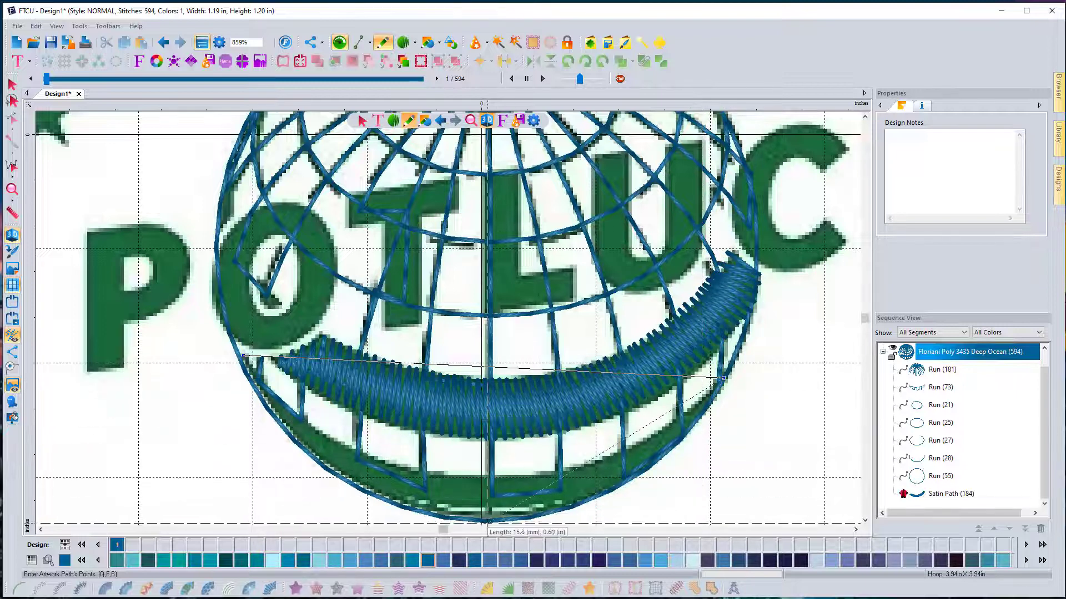
pyautogui.click(486, 521)
pyautogui.click(7, 376)
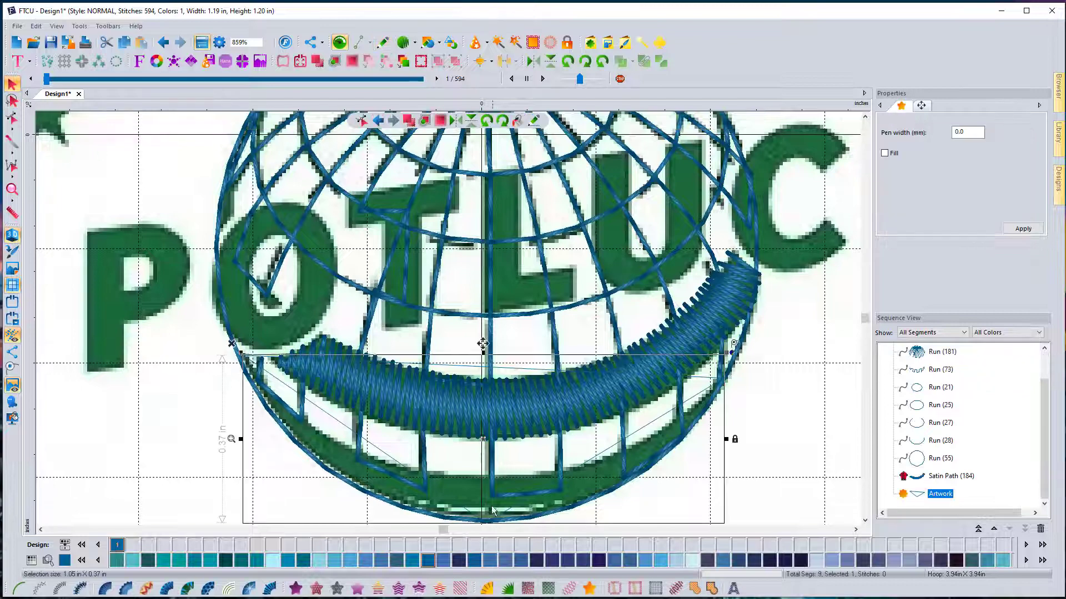
pyautogui.click(865, 521)
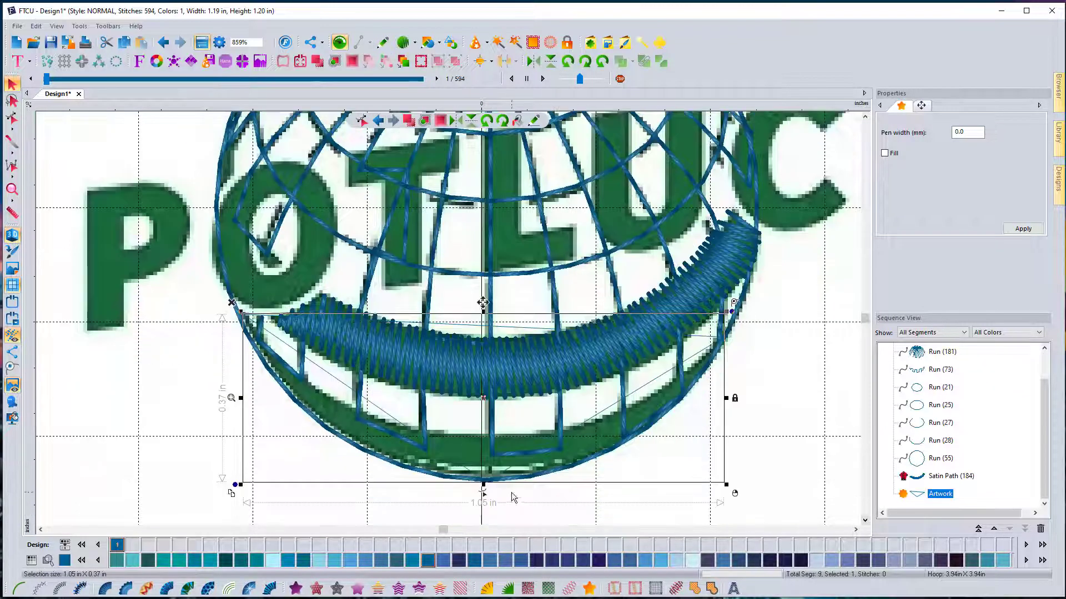
# - Bend the triangle's two lower edges outward to the globe's outline and its upper edge down along the lower green band
pyautogui.click(484, 493)
pyautogui.moveTo(404, 434); pyautogui.dragTo(386, 459)
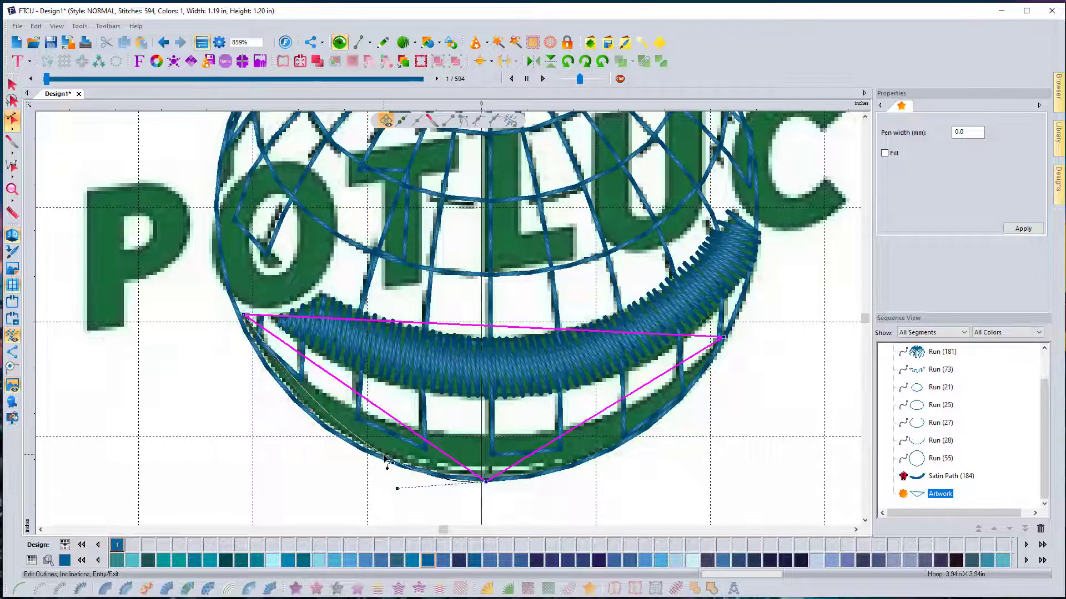
pyautogui.moveTo(603, 418); pyautogui.dragTo(624, 450)
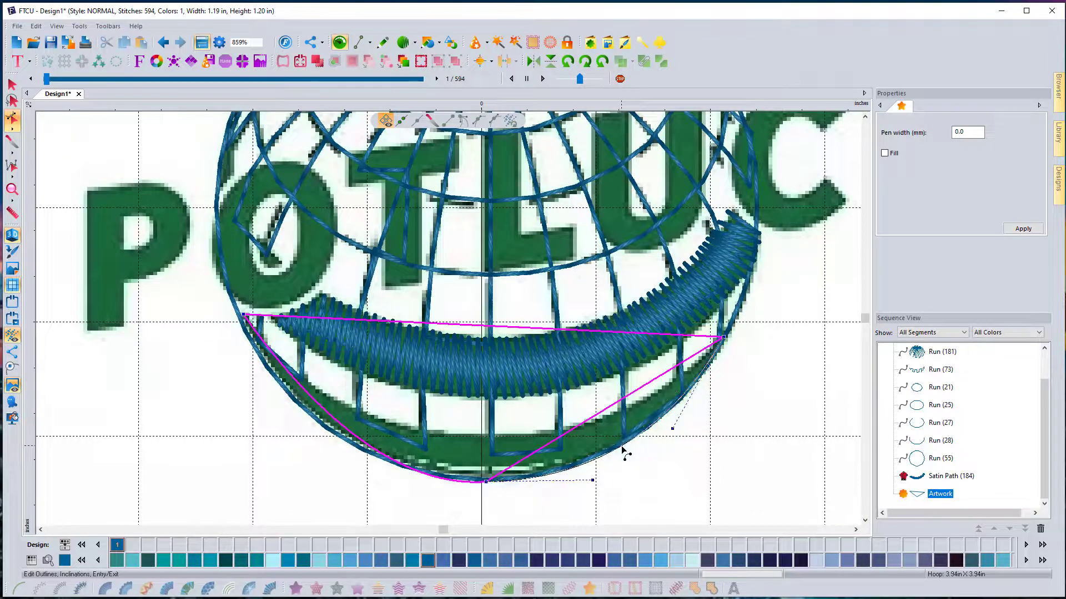
pyautogui.moveTo(458, 326); pyautogui.dragTo(467, 438)
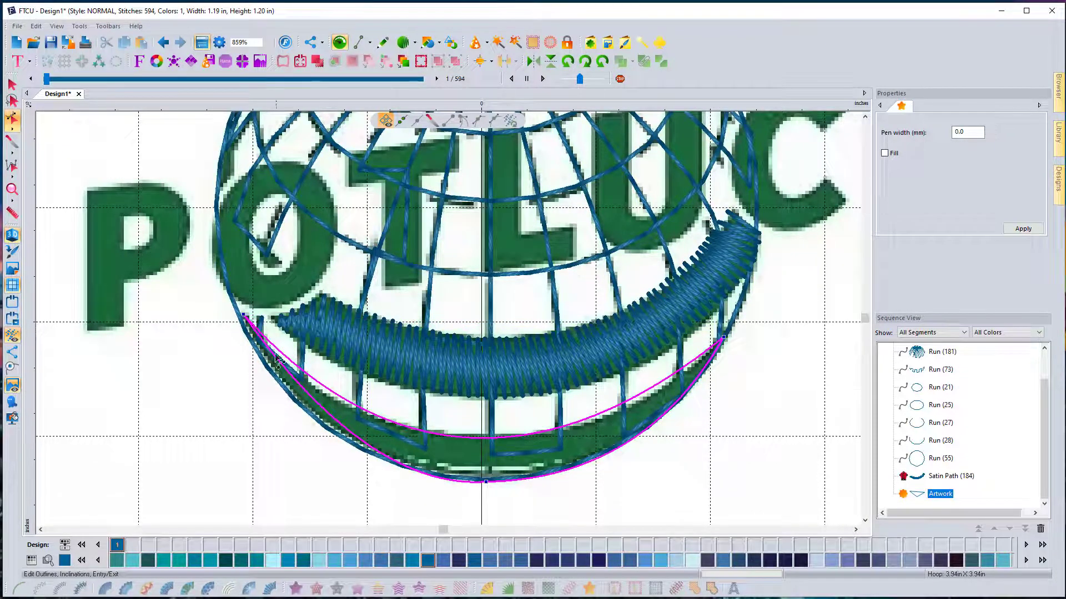
# - Refine the lower band shape's curves so its outer edge hugs the globe's outline and its inner edge meets the green band
pyautogui.click(246, 319)
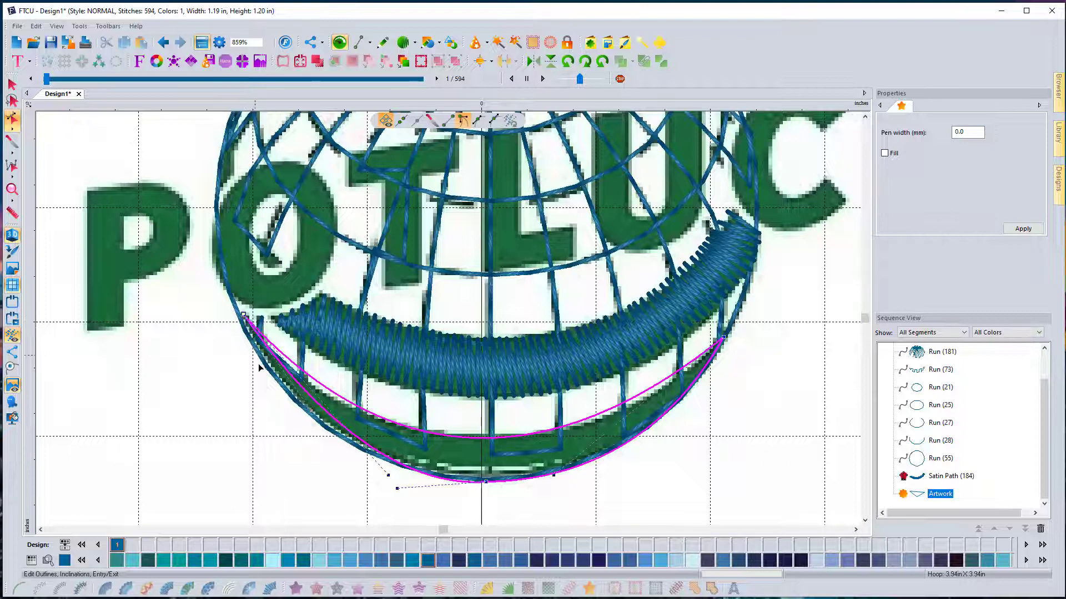
pyautogui.moveTo(388, 476)
pyautogui.mouseDown()
pyautogui.moveTo(362, 500)
pyautogui.moveTo(391, 475)
pyautogui.mouseUp()
pyautogui.click(397, 478)
pyautogui.moveTo(391, 477)
pyautogui.mouseDown()
pyautogui.moveTo(366, 482)
pyautogui.moveTo(395, 488)
pyautogui.moveTo(401, 464)
pyautogui.mouseUp()
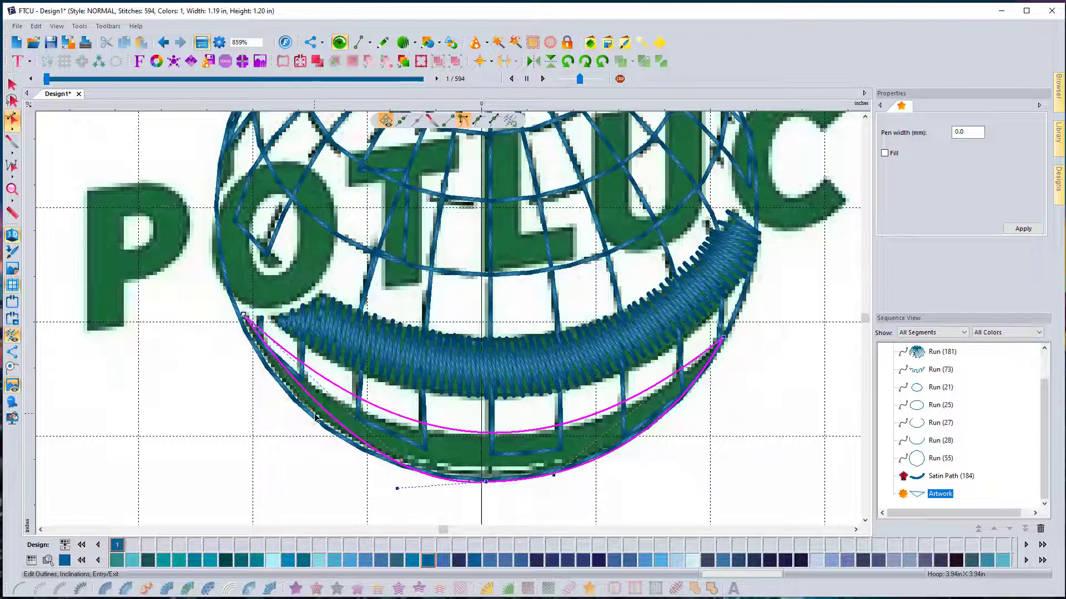
pyautogui.moveTo(312, 418); pyautogui.dragTo(271, 411)
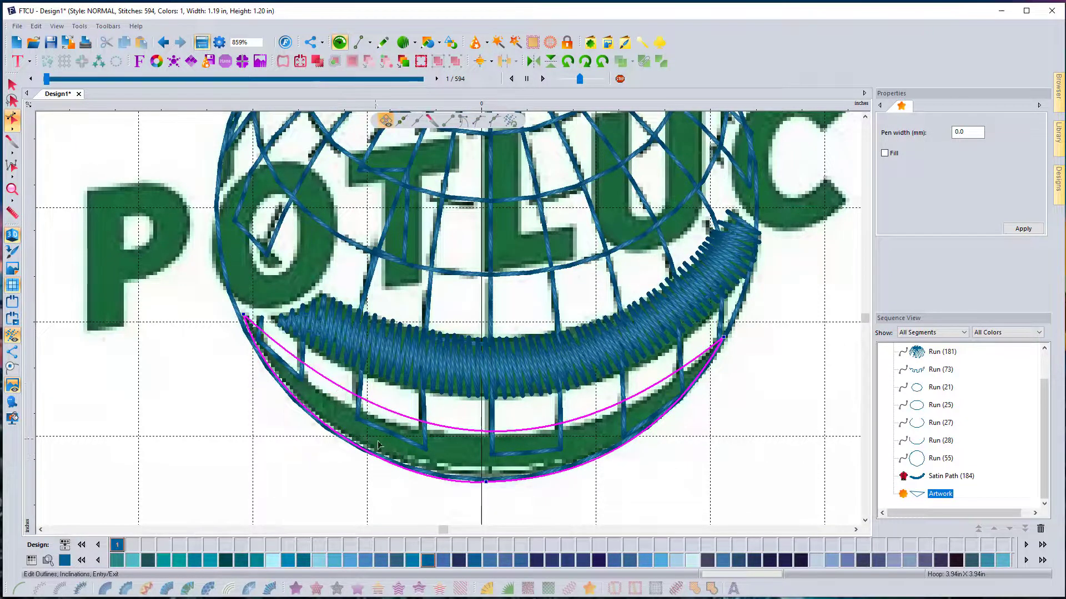
pyautogui.moveTo(399, 458)
pyautogui.mouseDown()
pyautogui.moveTo(395, 482)
pyautogui.moveTo(409, 475)
pyautogui.mouseUp()
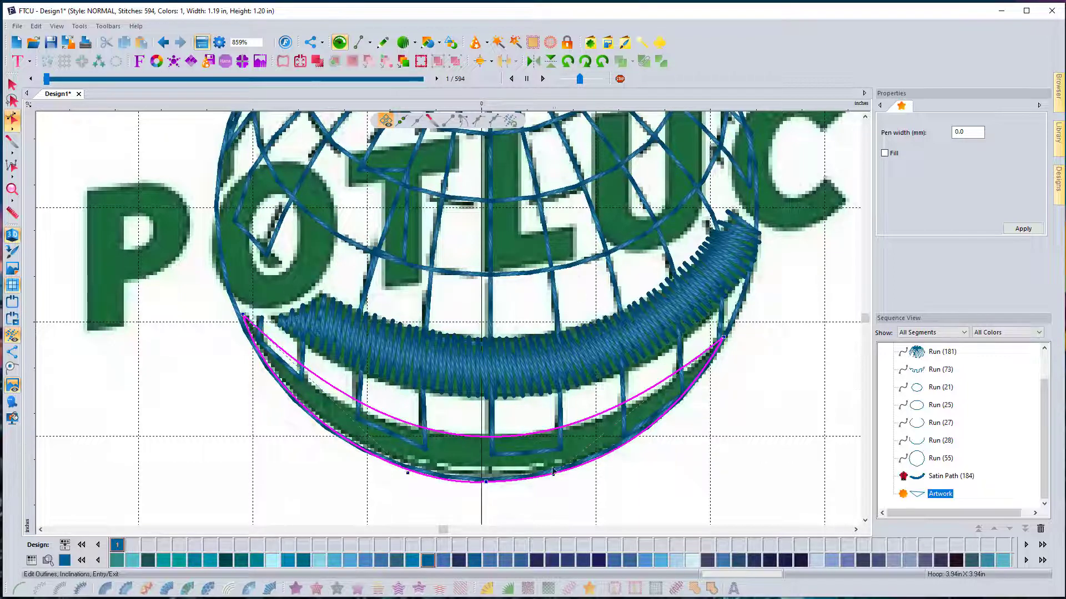
pyautogui.moveTo(488, 436)
pyautogui.mouseDown()
pyautogui.moveTo(484, 428)
pyautogui.moveTo(491, 439)
pyautogui.mouseUp()
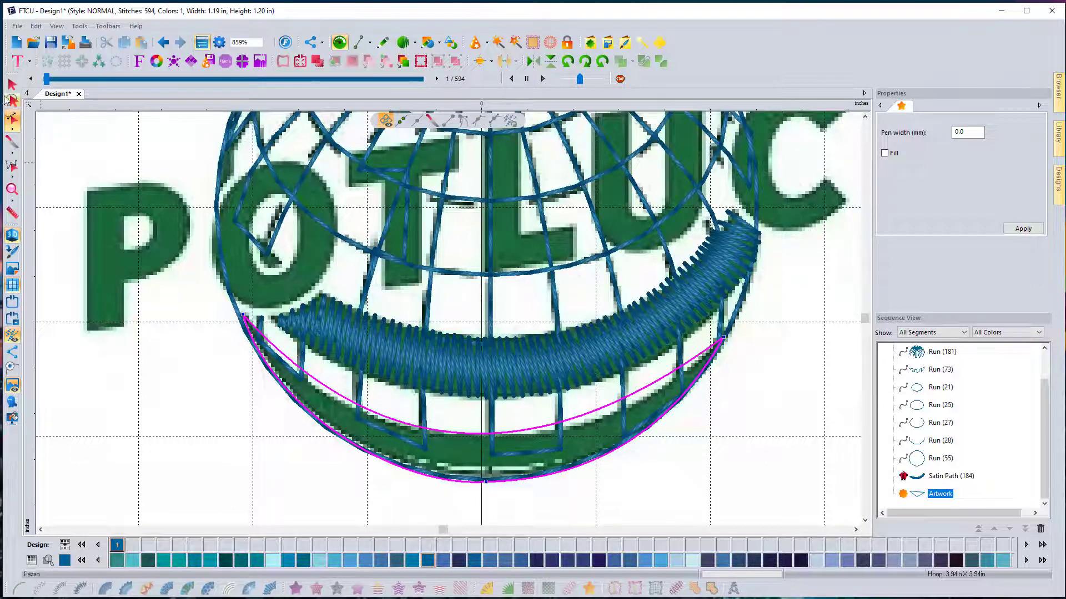
# - Convert the lower band's artwork shape to satin stitching with Auto Satin and deselect it
pyautogui.click(12, 84)
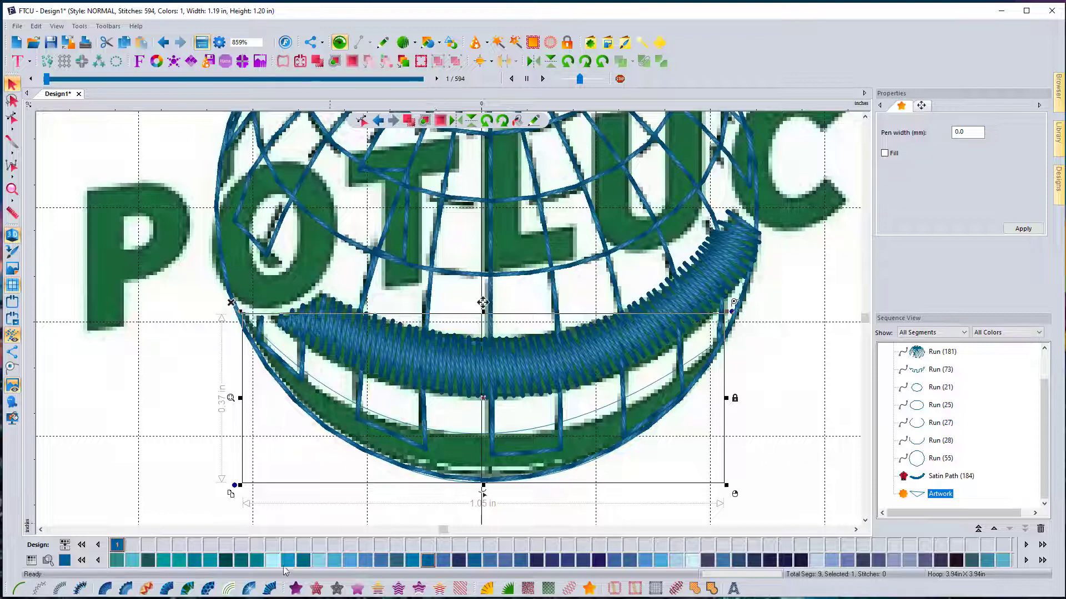
pyautogui.click(269, 587)
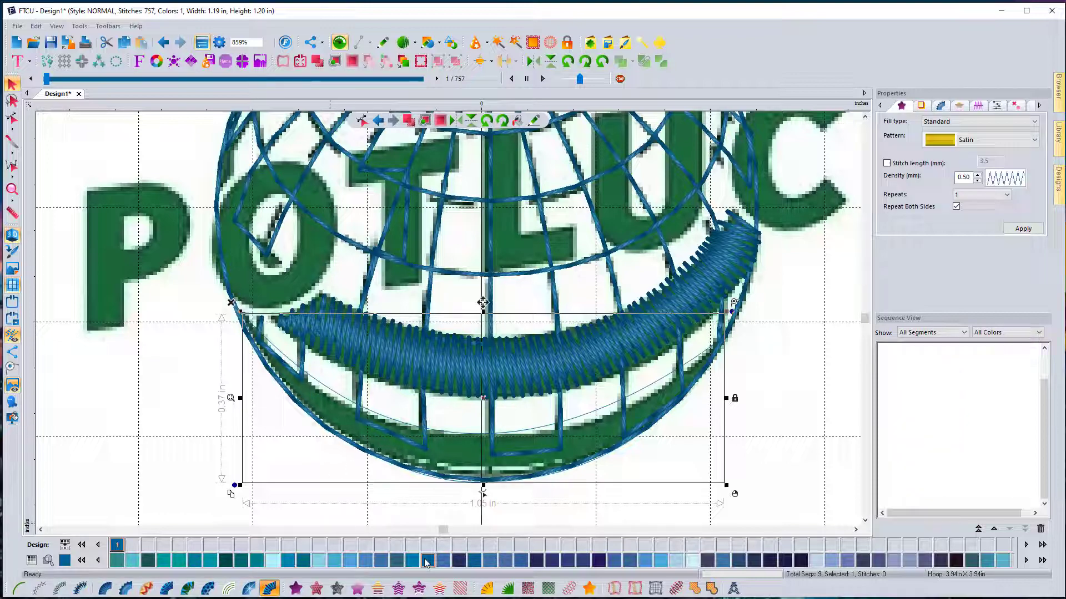
pyautogui.click(110, 379)
pyautogui.scroll(-1, 696, 388)
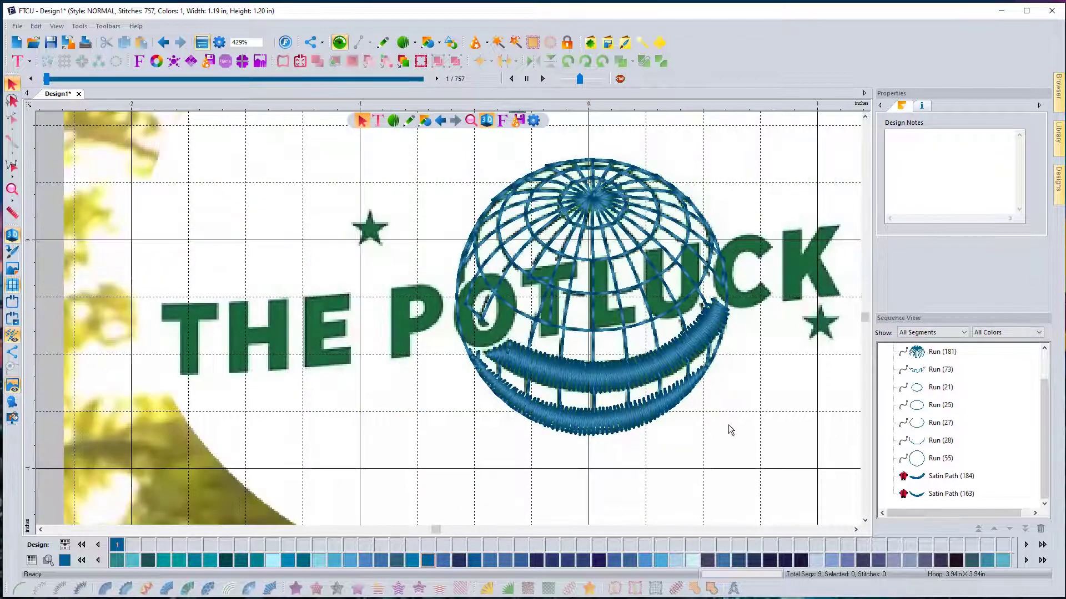
# - Trace the small dark fragment inside the O of POTLUCK with a closed artwork shape, convert it to satin and deselect it
pyautogui.scroll(1, 572, 299)
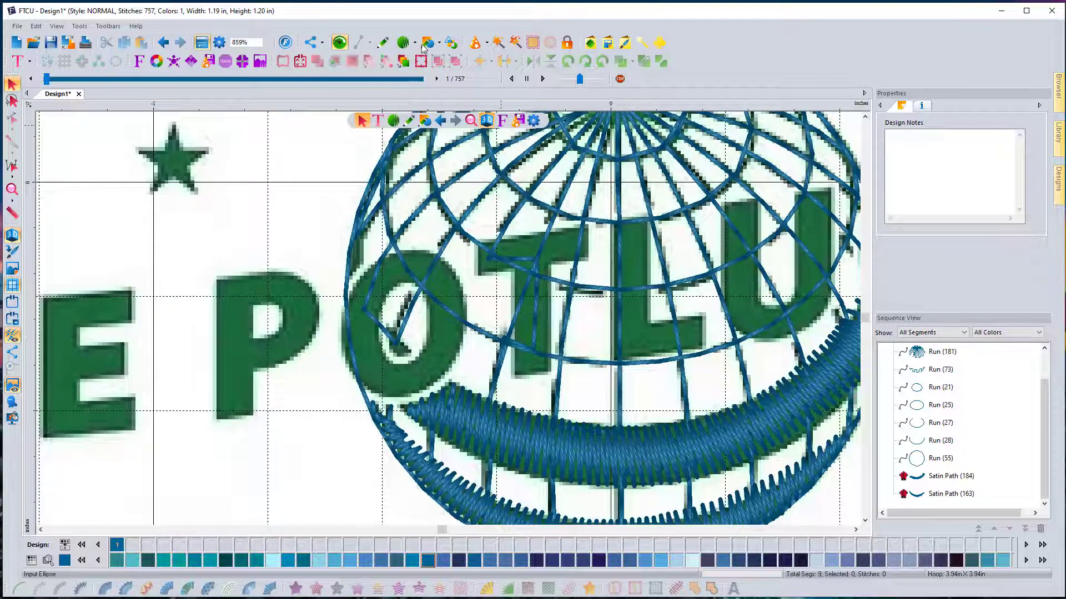
pyautogui.click(383, 42)
pyautogui.click(383, 322)
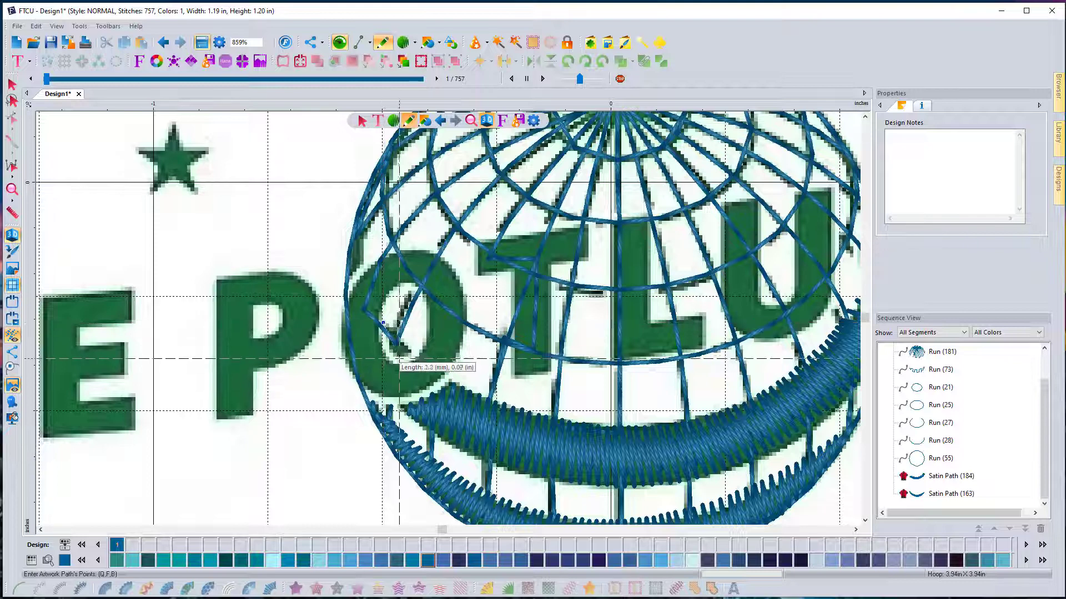
pyautogui.click(391, 356)
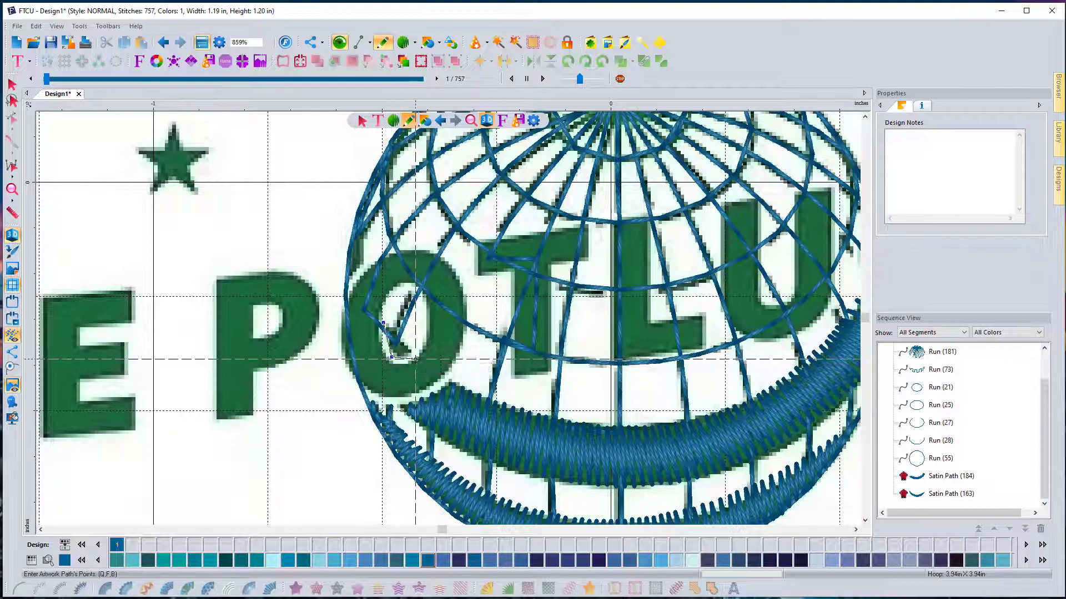
pyautogui.click(415, 359)
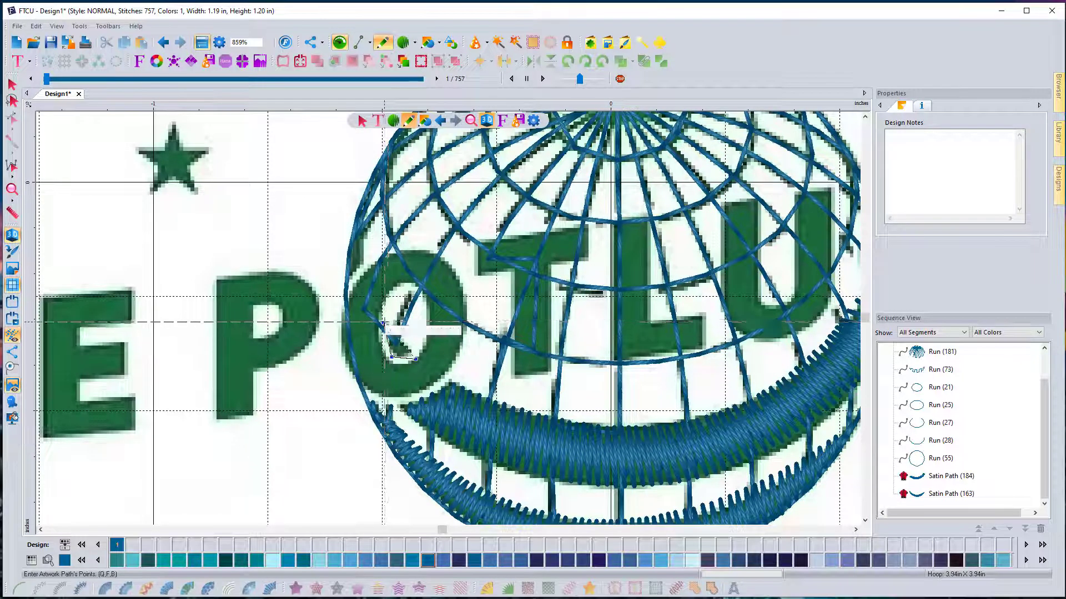
pyautogui.rightClick(389, 321)
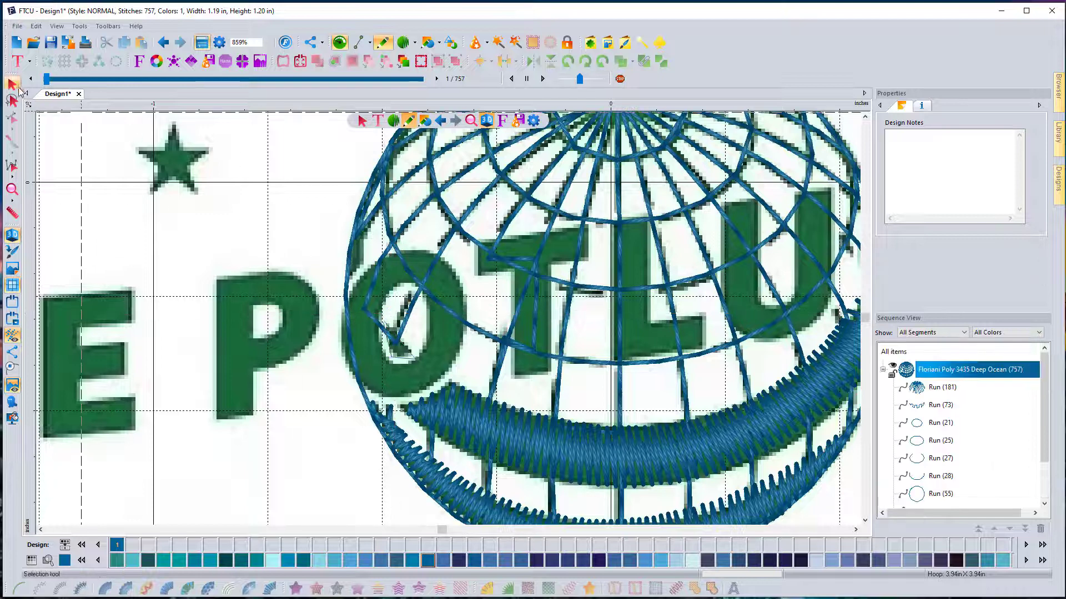
pyautogui.click(279, 461)
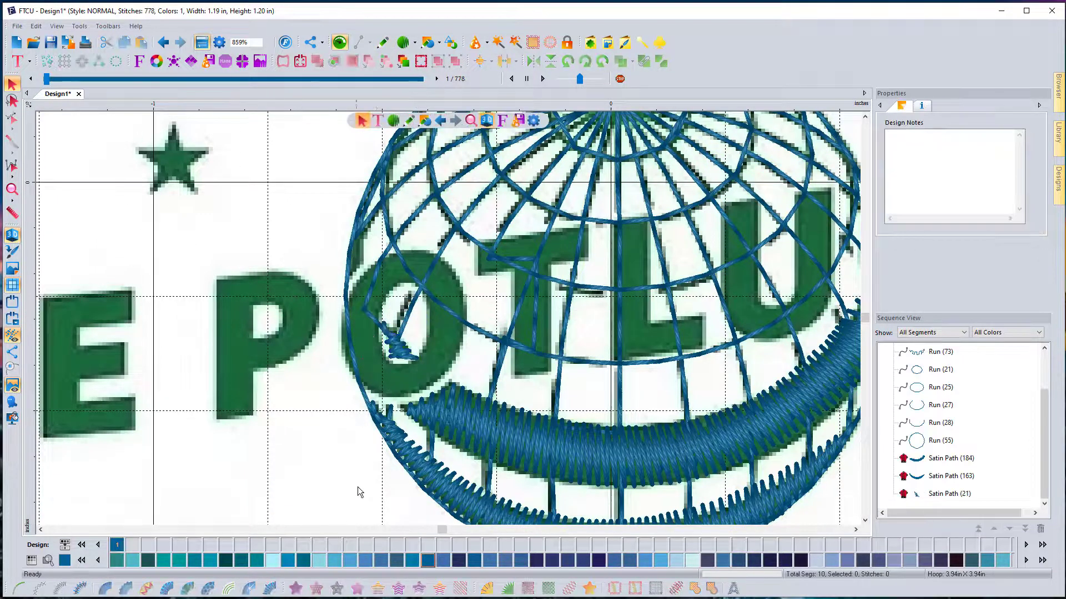
# - Draw a closed sliver about 0.04 by 0.15 in on the globe's edge beside the O, convert it with Auto Satin and deselect it
pyautogui.click(382, 42)
pyautogui.click(364, 263)
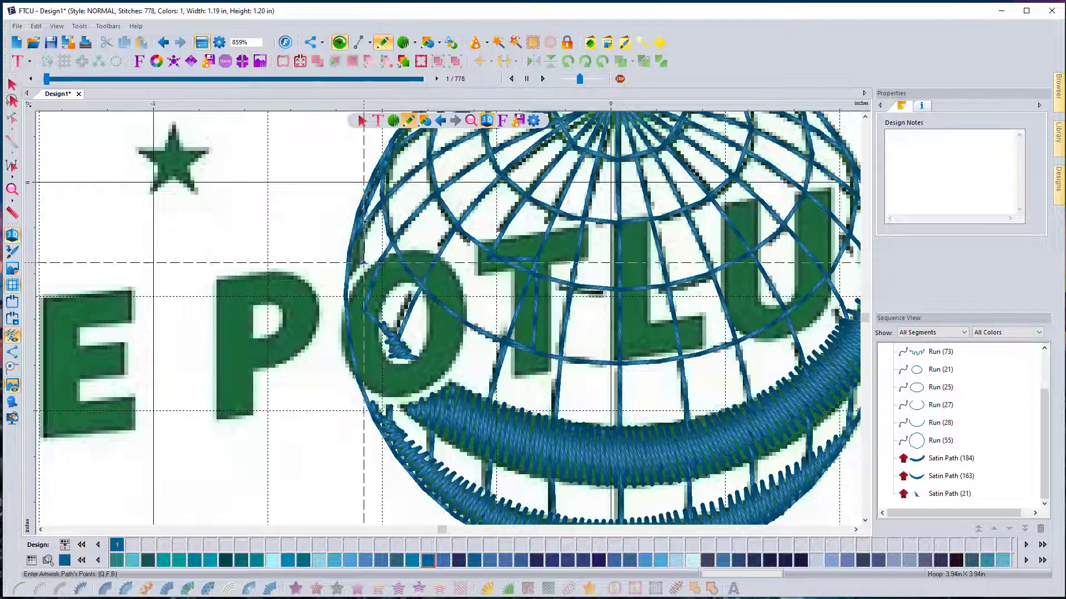
pyautogui.click(346, 289)
pyautogui.click(348, 237)
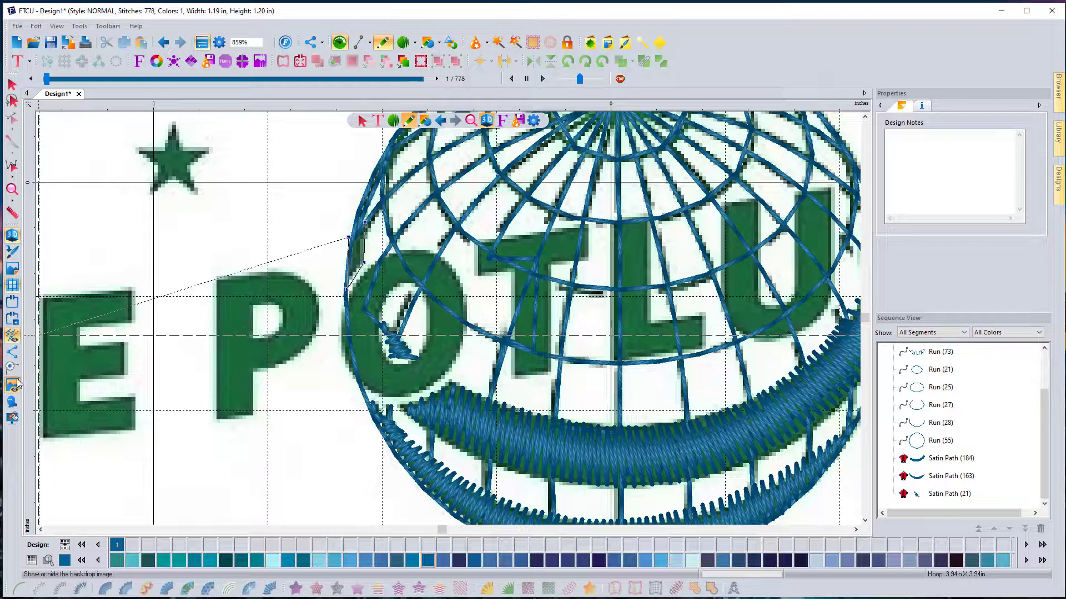
pyautogui.press('Return')
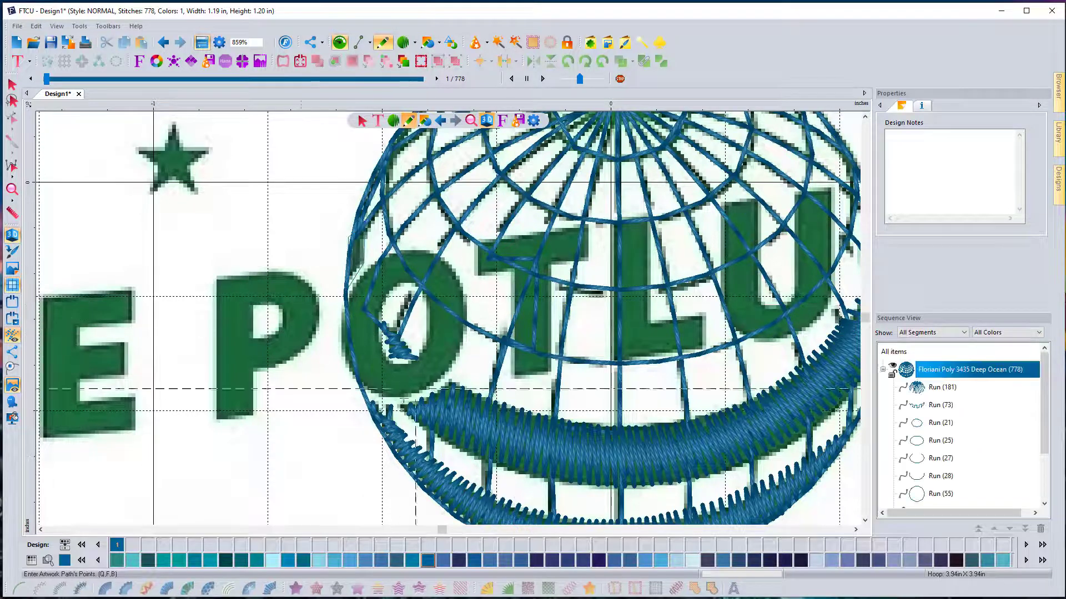
pyautogui.click(12, 84)
pyautogui.click(269, 588)
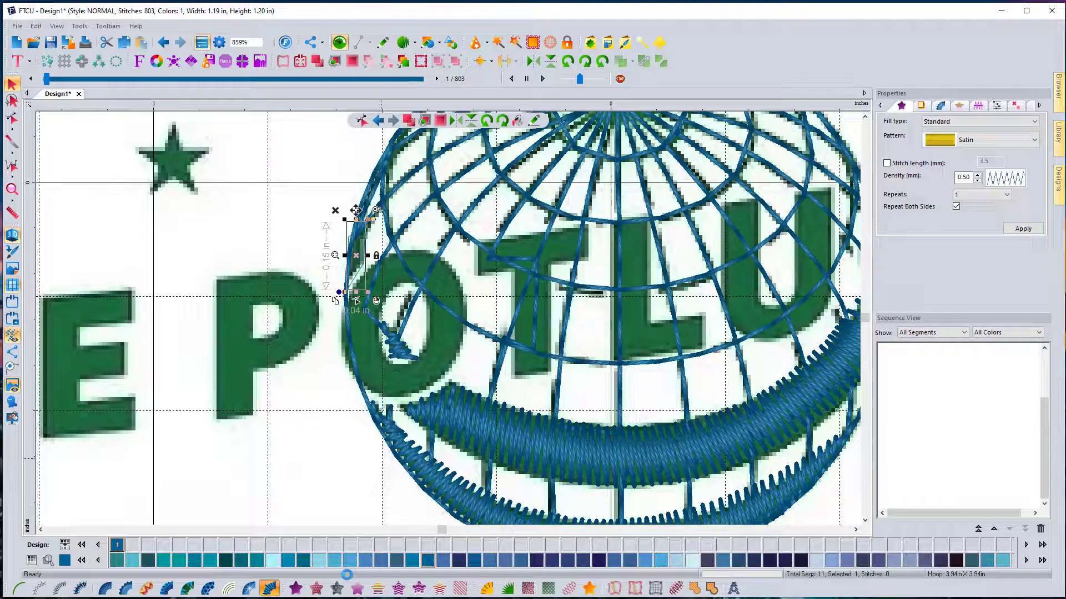
pyautogui.click(307, 474)
pyautogui.scroll(-1, 710, 415)
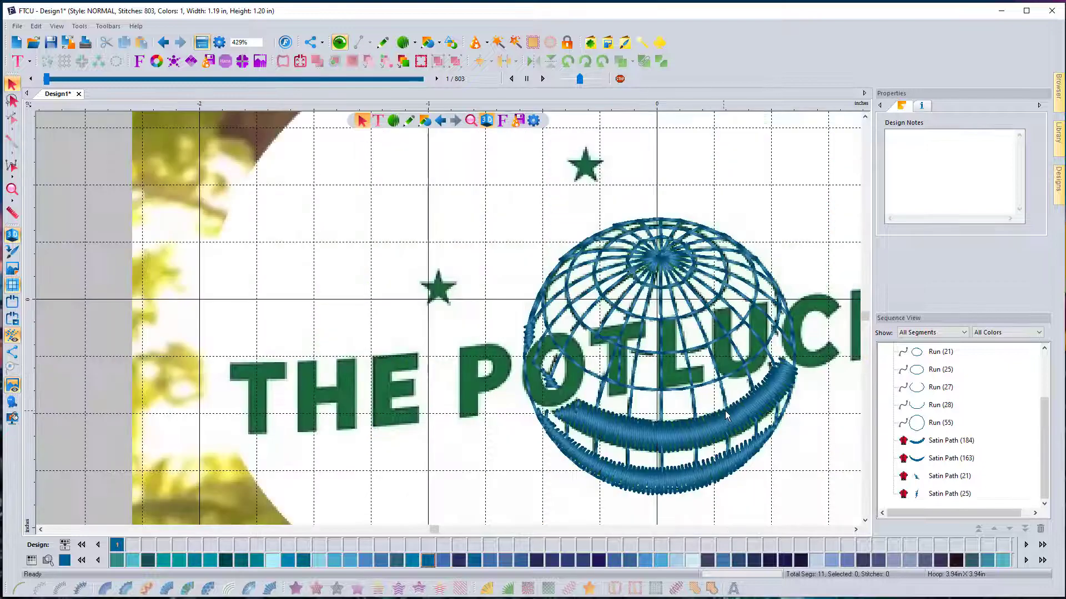
# - Start the Symbol tool and choose the Star 1 symbol
pyautogui.click(857, 530)
pyautogui.click(857, 530)
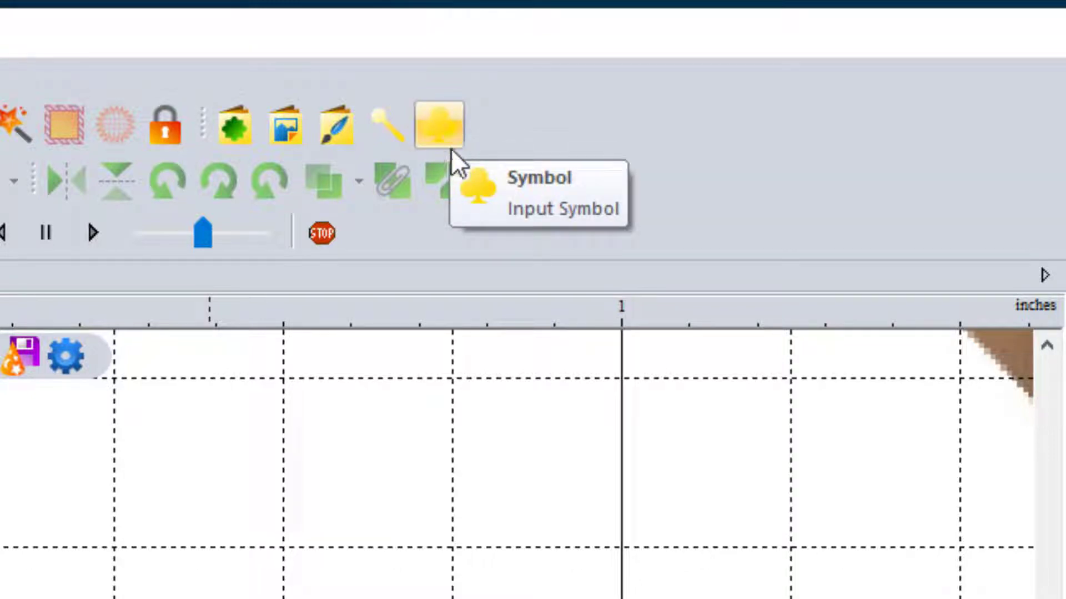
pyautogui.click(445, 131)
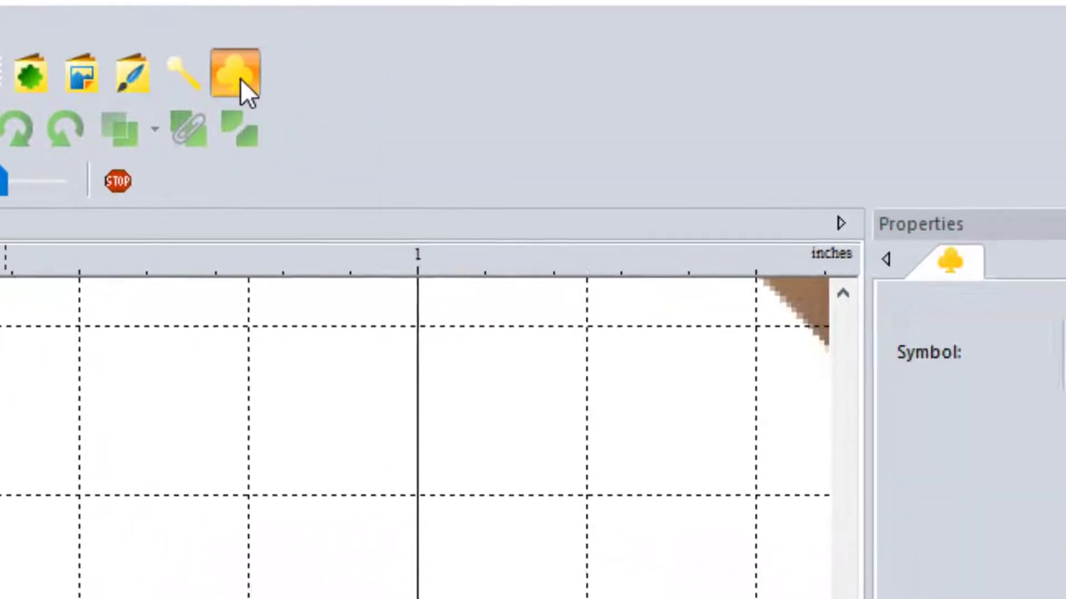
pyautogui.click(890, 256)
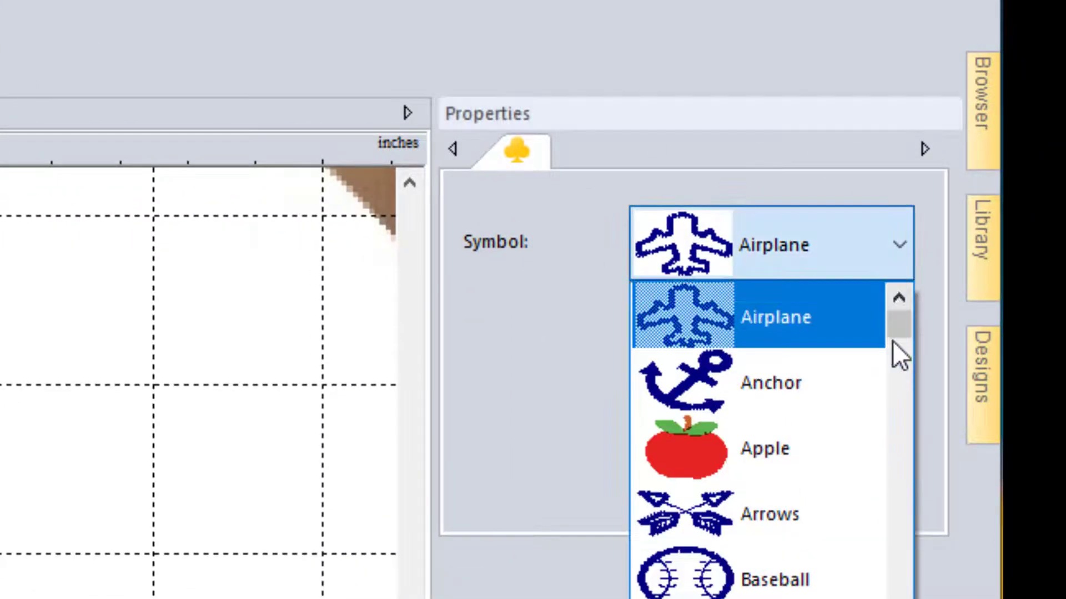
pyautogui.click(892, 341)
pyautogui.moveTo(904, 332); pyautogui.dragTo(880, 549)
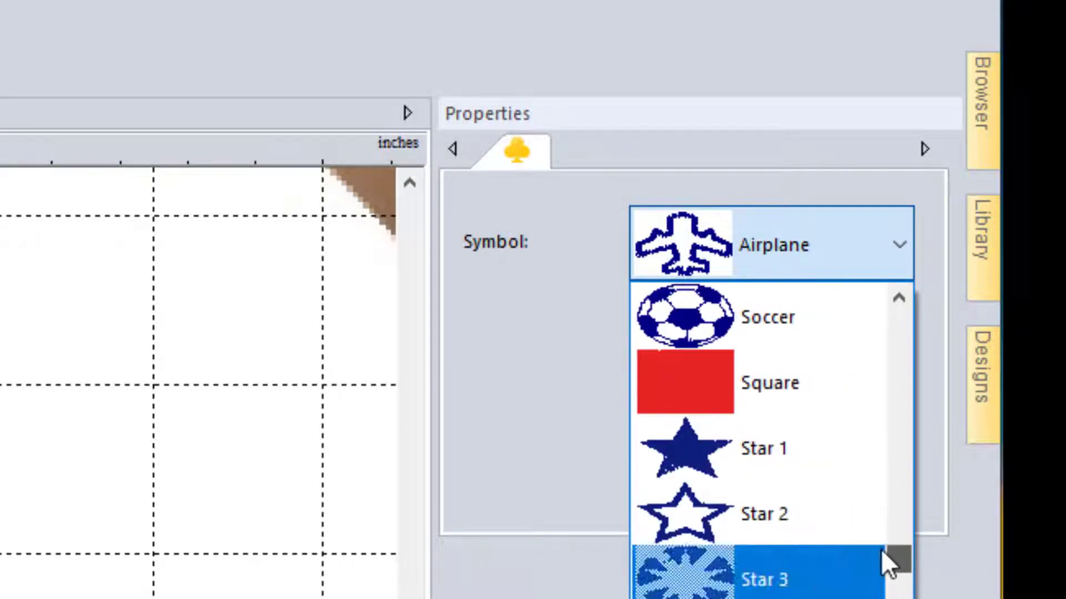
pyautogui.click(742, 446)
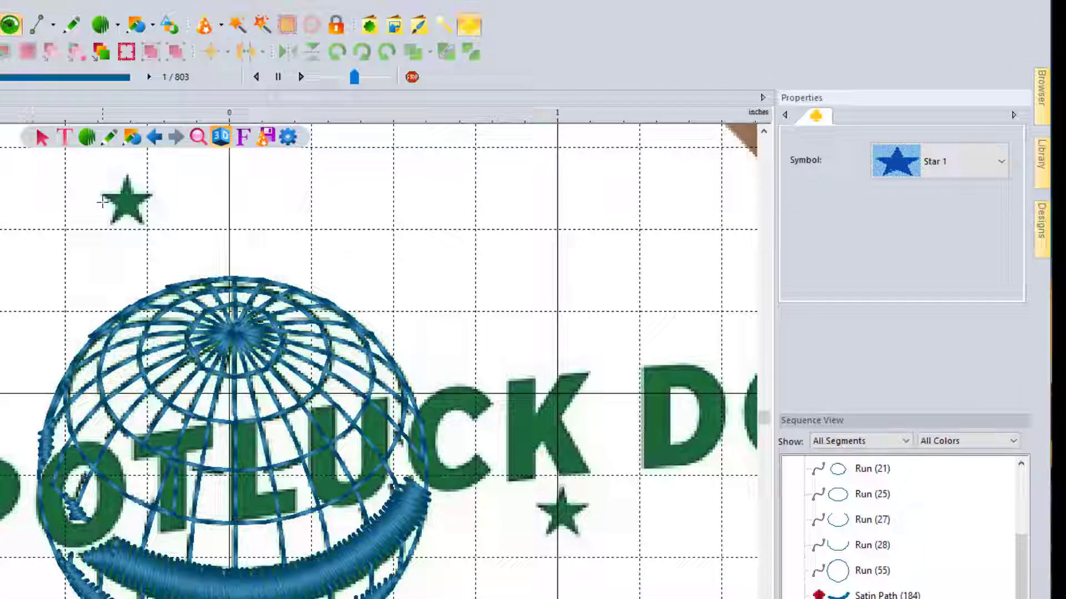
# - Place the Star 1 symbol, about 0.24 by 0.23 in, over the logo star above the globe and select it
pyautogui.moveTo(421, 167); pyautogui.dragTo(452, 170)
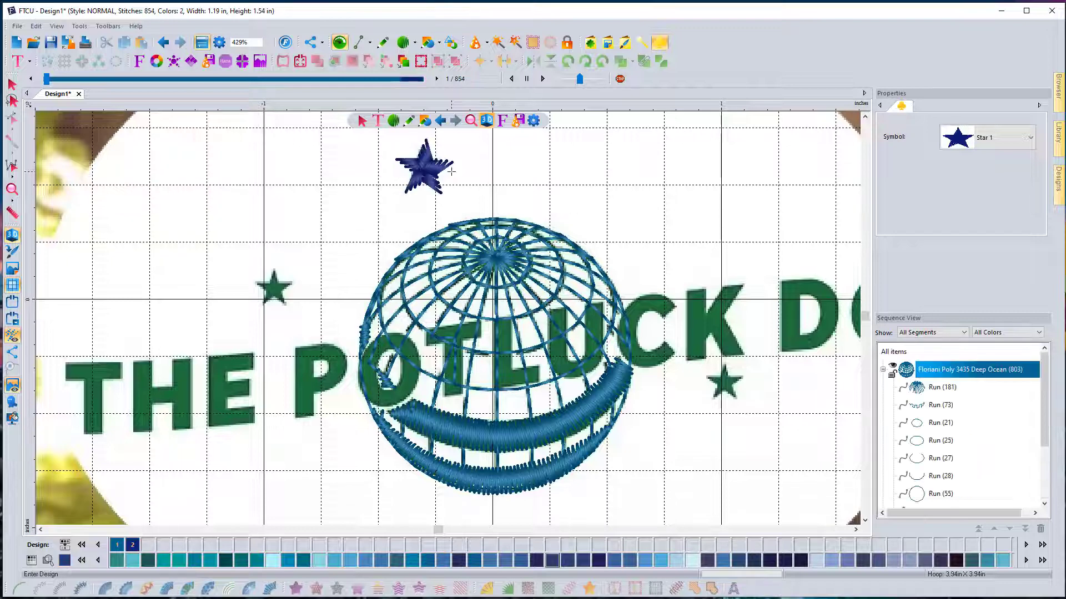
pyautogui.click(11, 84)
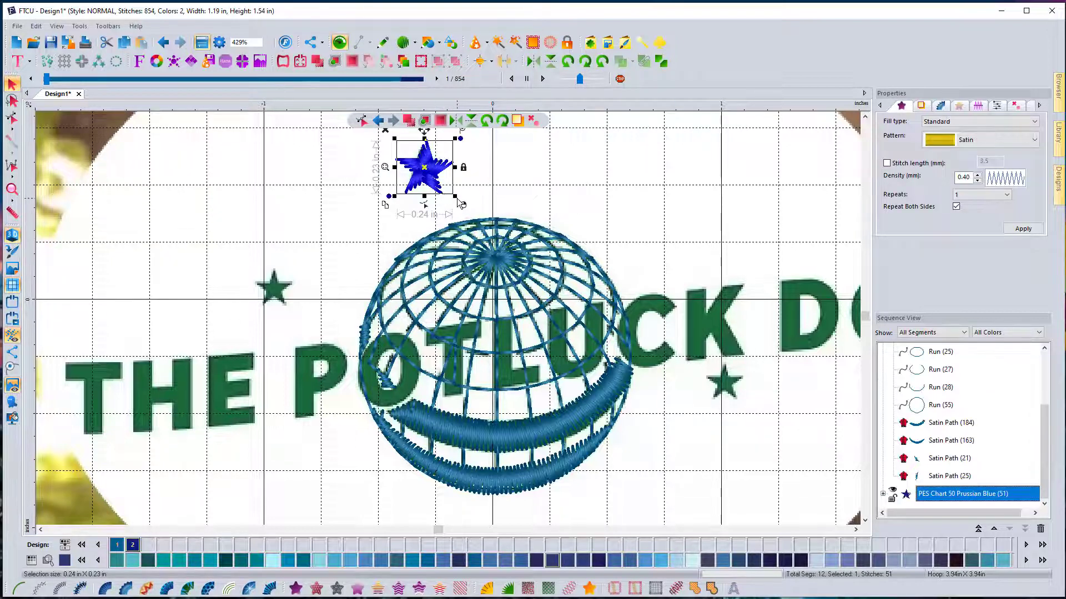
pyautogui.moveTo(461, 139); pyautogui.dragTo(460, 136)
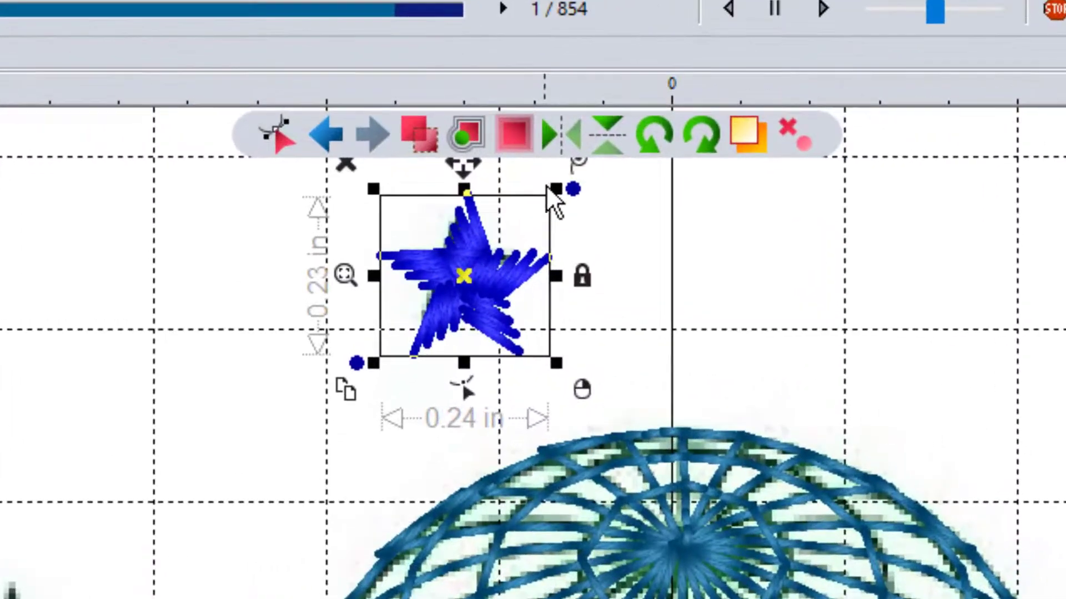
# - Shrink the star symbol above the globe to about 0.20 by 0.19 in and move it over the logo star
pyautogui.moveTo(452, 140); pyautogui.dragTo(444, 144)
pyautogui.moveTo(523, 206); pyautogui.dragTo(521, 207)
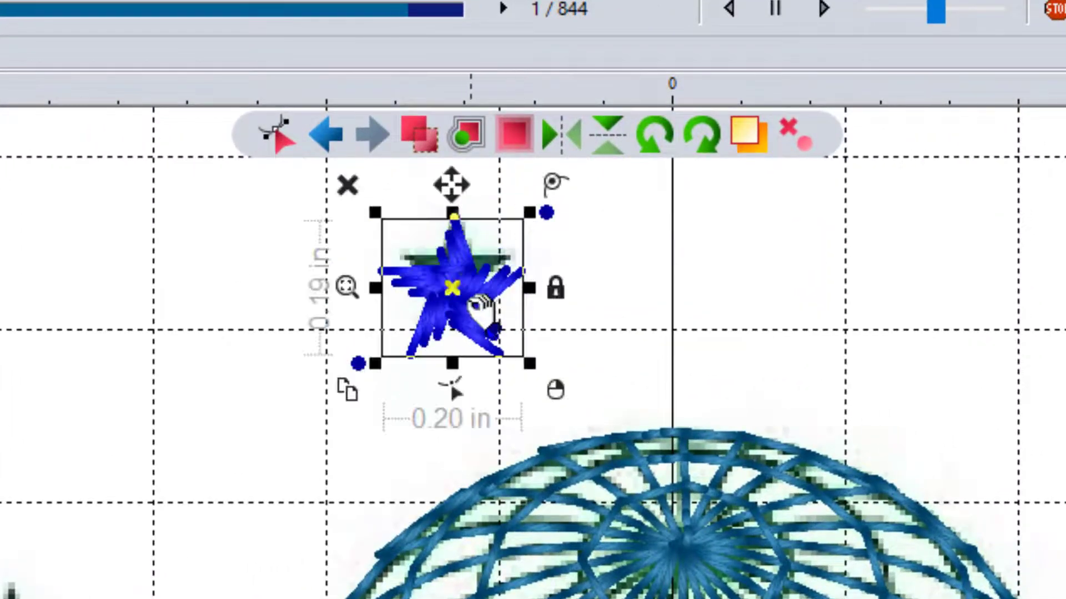
pyautogui.moveTo(481, 310); pyautogui.dragTo(484, 293)
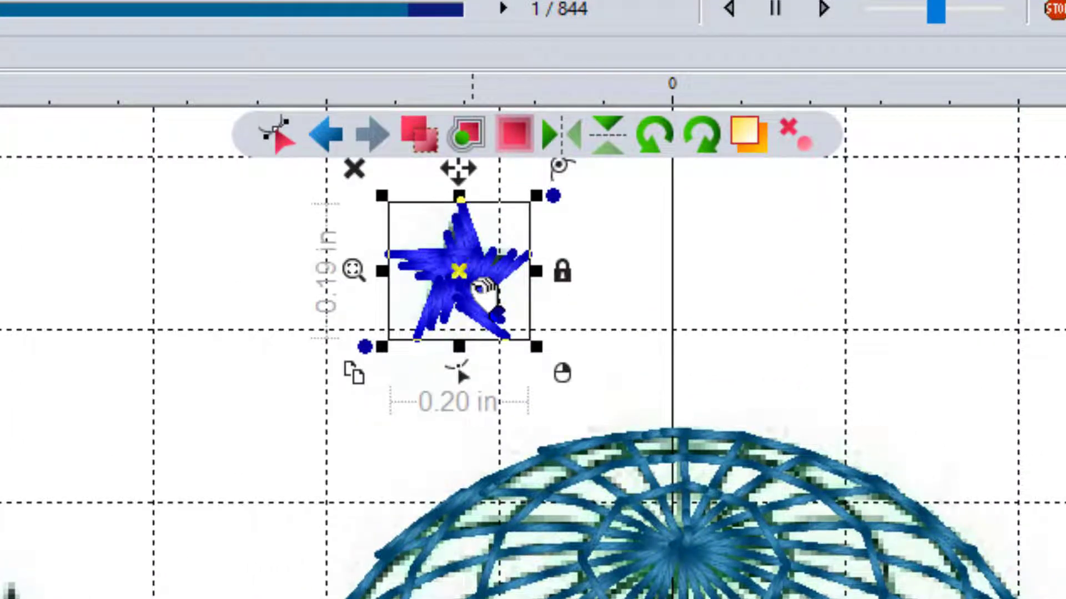
# - Duplicate the star, place the copies over the two remaining logo stars on either side of the globe, and deselect
pyautogui.rightClick(483, 291)
pyautogui.click(173, 368)
pyautogui.click(430, 302)
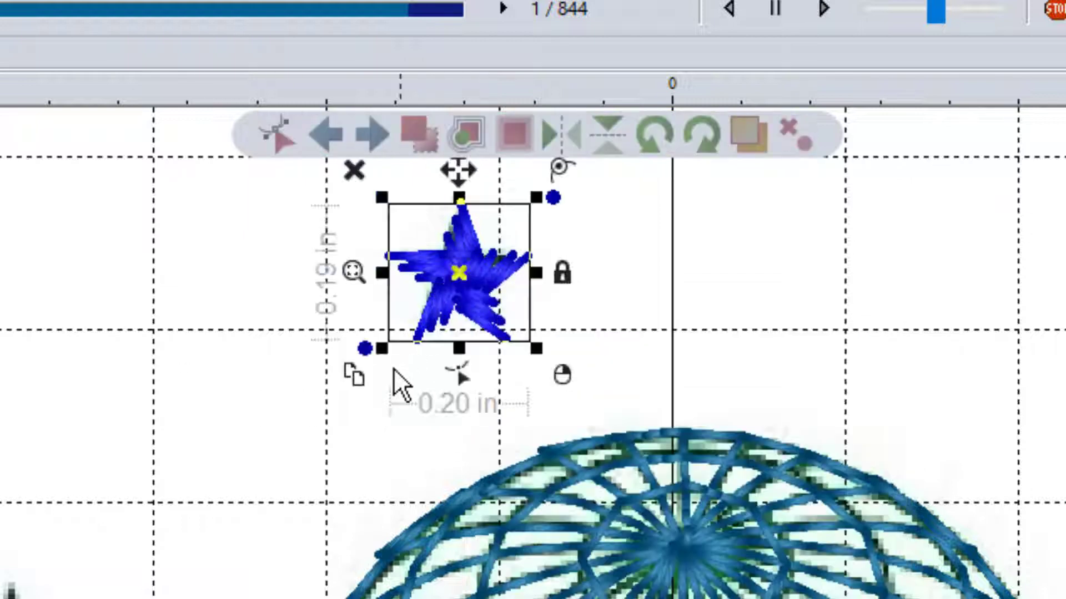
pyautogui.click(349, 379)
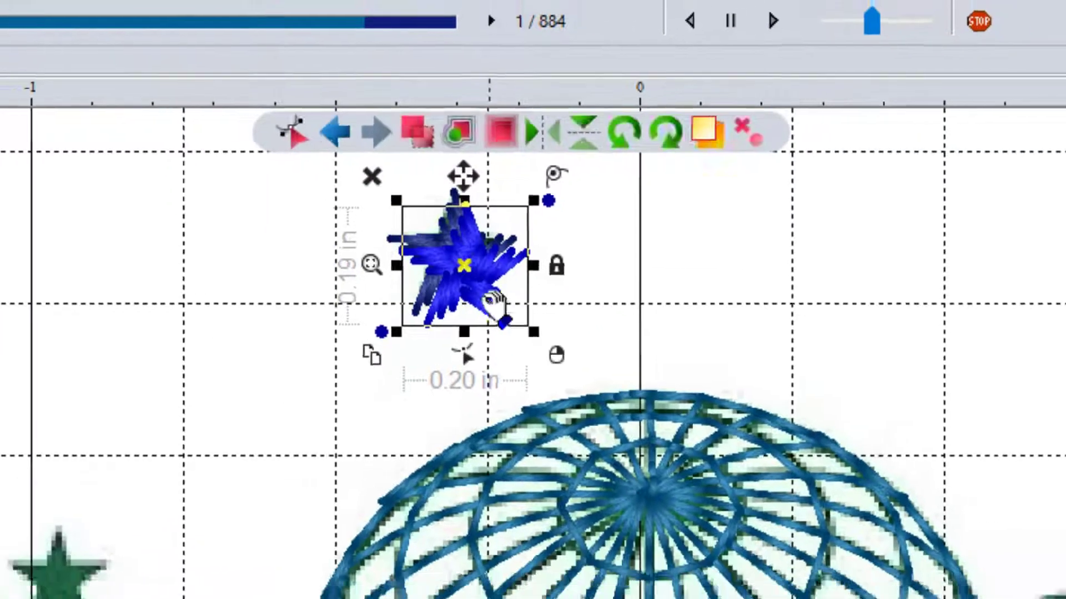
pyautogui.moveTo(484, 305); pyautogui.dragTo(746, 389)
pyautogui.click(238, 320)
pyautogui.click(642, 126)
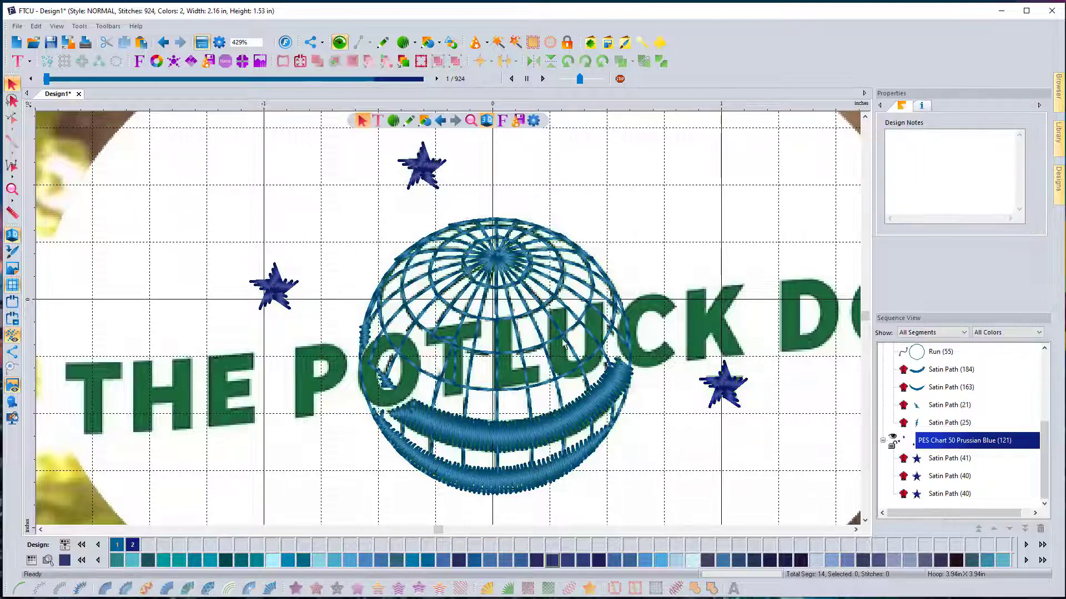
# - Measure the height of the letter T in the logo's word THE
pyautogui.scroll(-1, 615, 355)
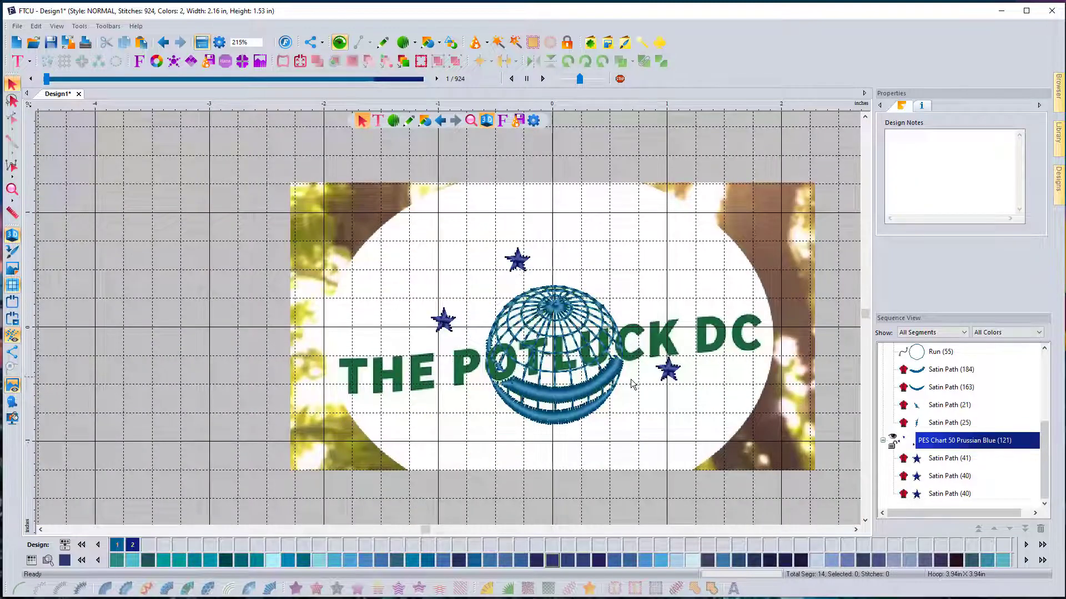
pyautogui.scroll(1, 631, 380)
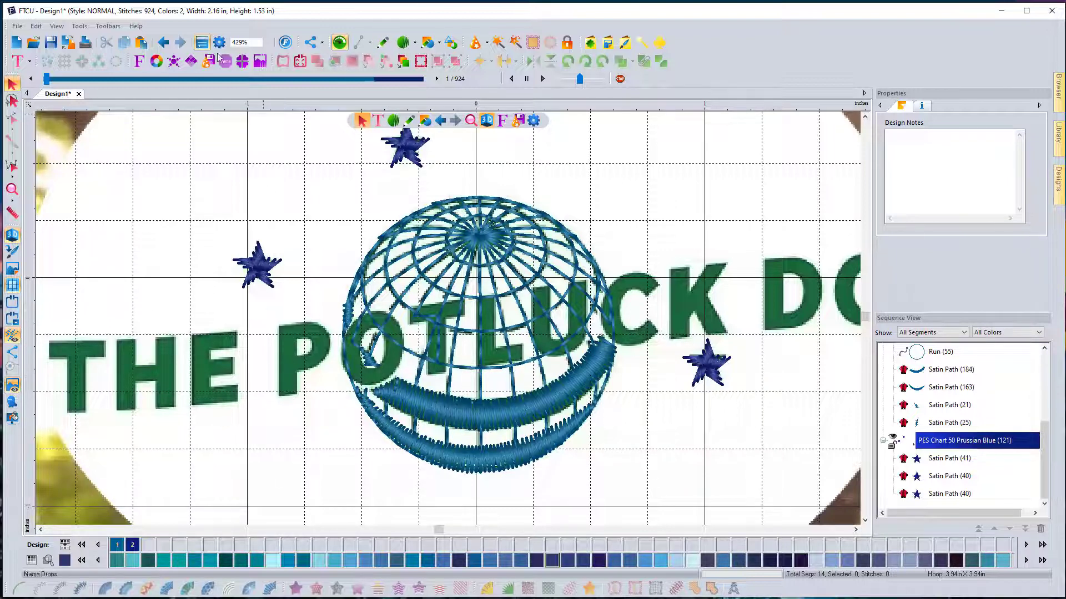
pyautogui.click(12, 213)
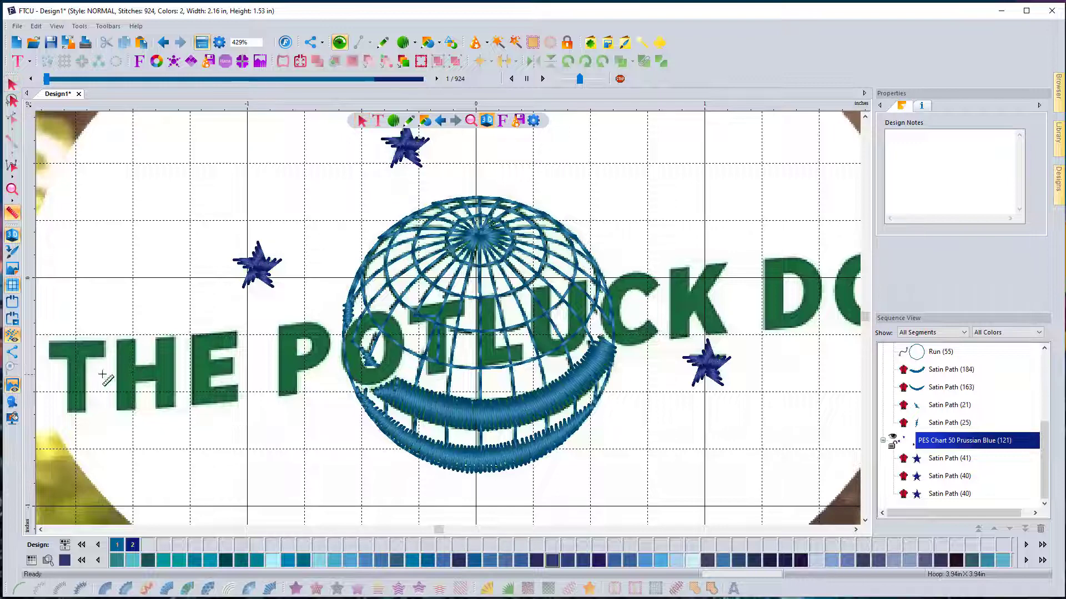
pyautogui.moveTo(76, 340); pyautogui.dragTo(76, 415)
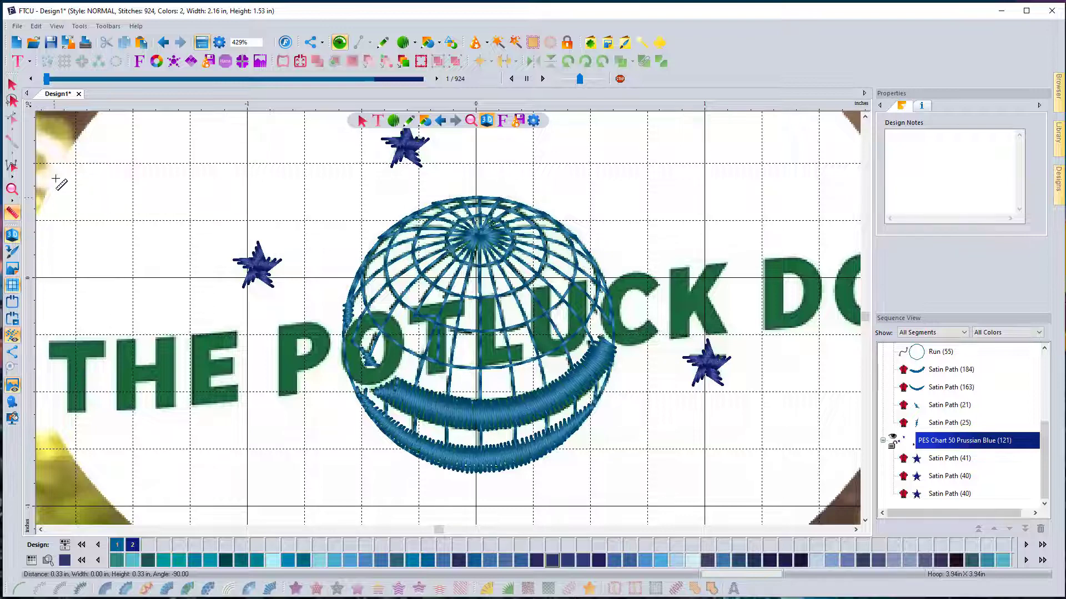
# - Place a new default text object over the logo's lettering
pyautogui.click(18, 61)
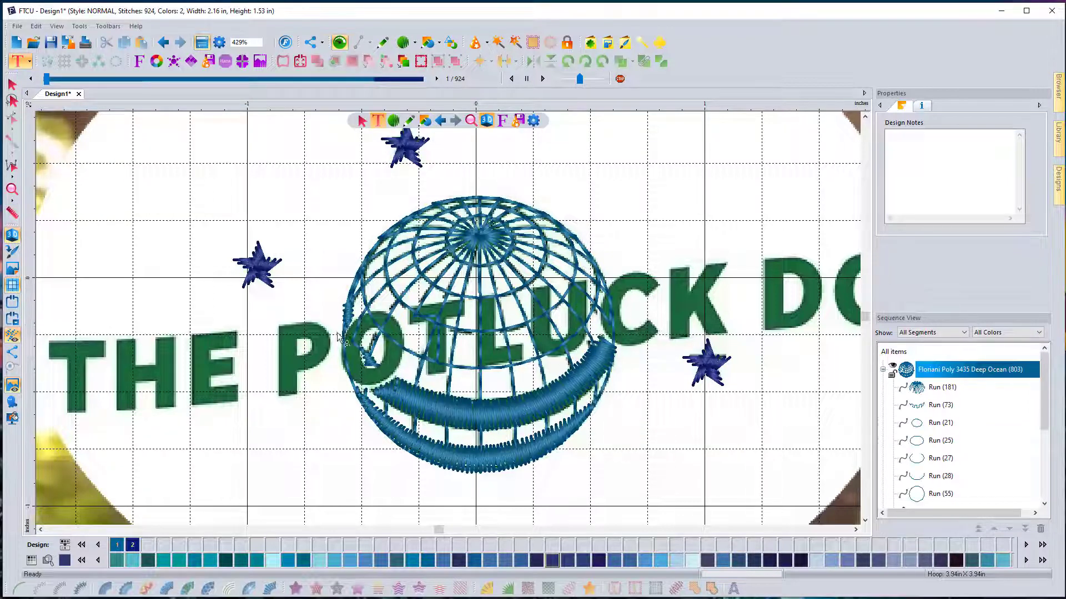
pyautogui.scroll(-2, 486, 379)
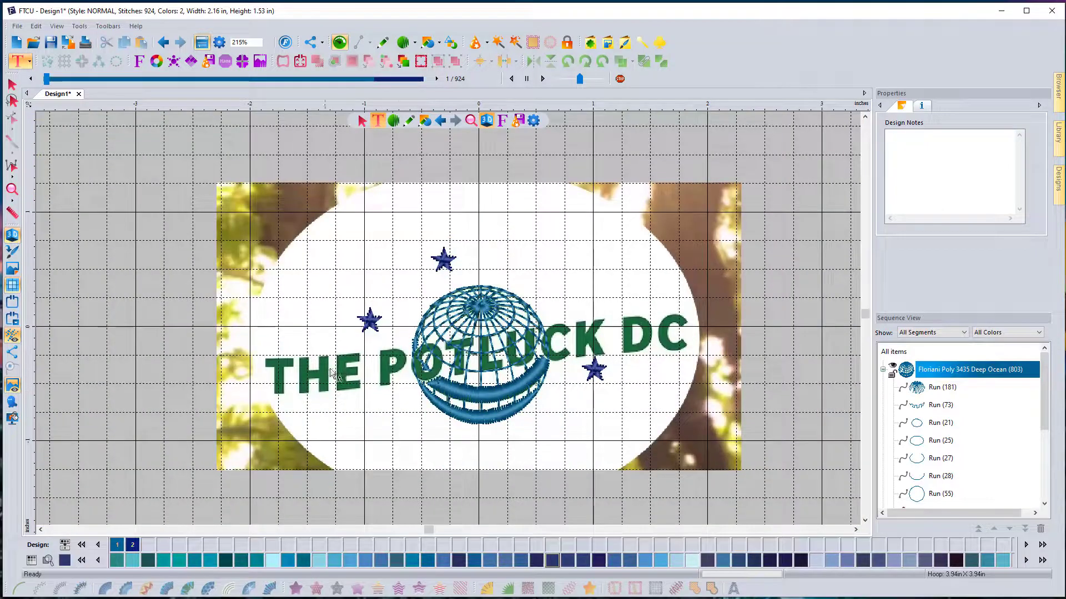
pyautogui.click(386, 371)
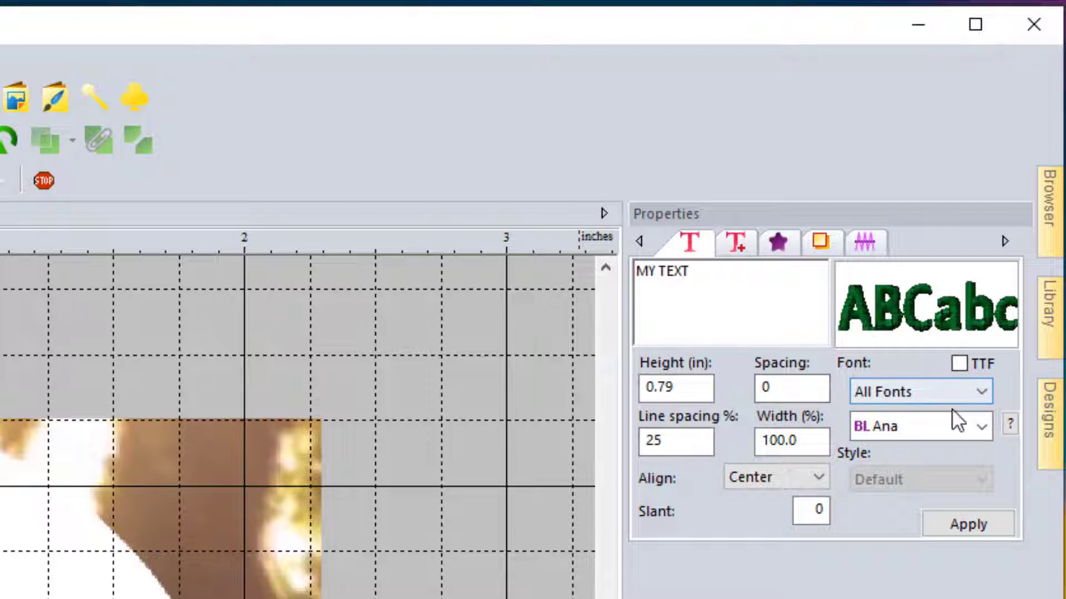
# - Try to set the placed text's font to Solid Bold from the Block category
pyautogui.click(891, 389)
pyautogui.click(895, 463)
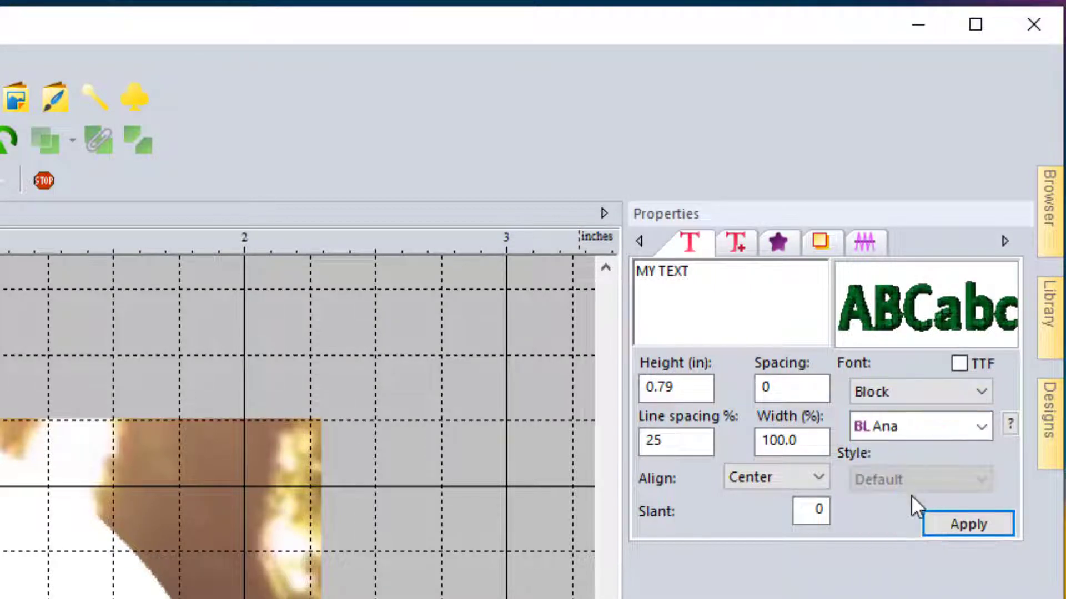
pyautogui.click(920, 425)
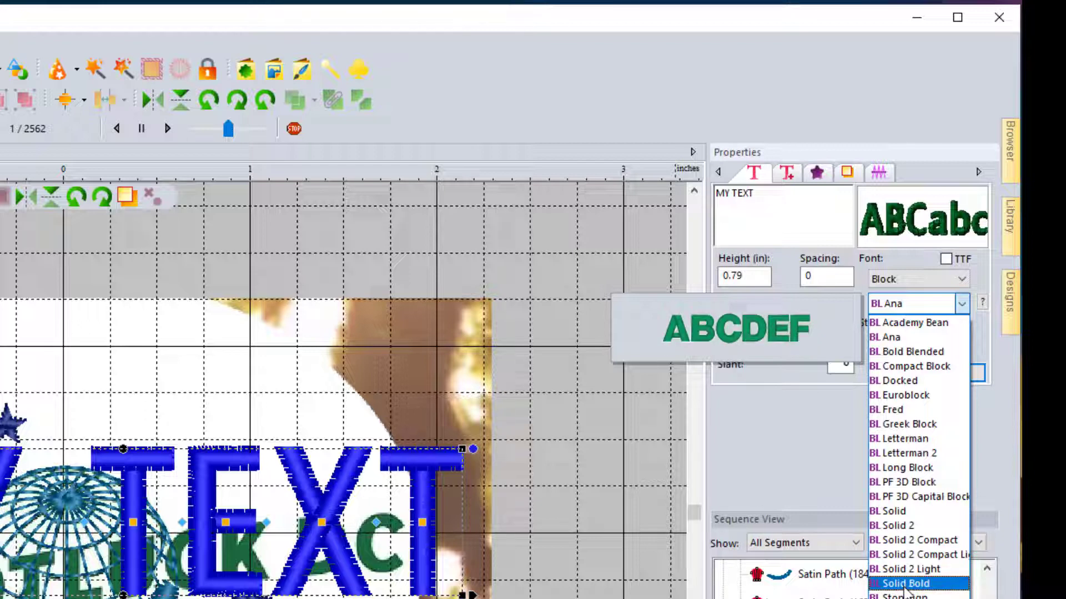
pyautogui.click(905, 586)
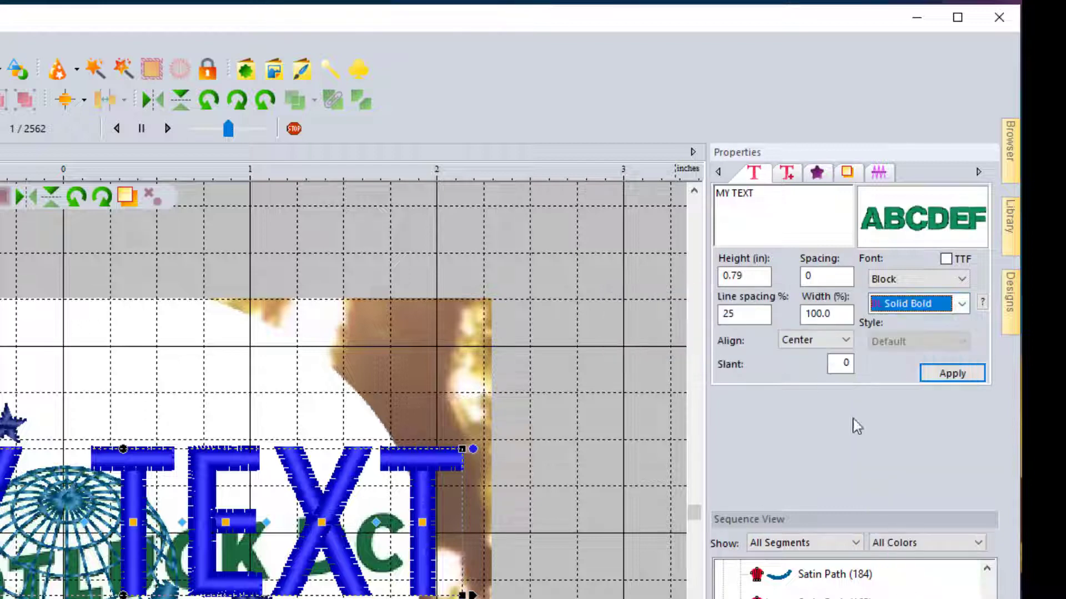
pyautogui.click(758, 188)
pyautogui.moveTo(758, 192); pyautogui.dragTo(594, 188)
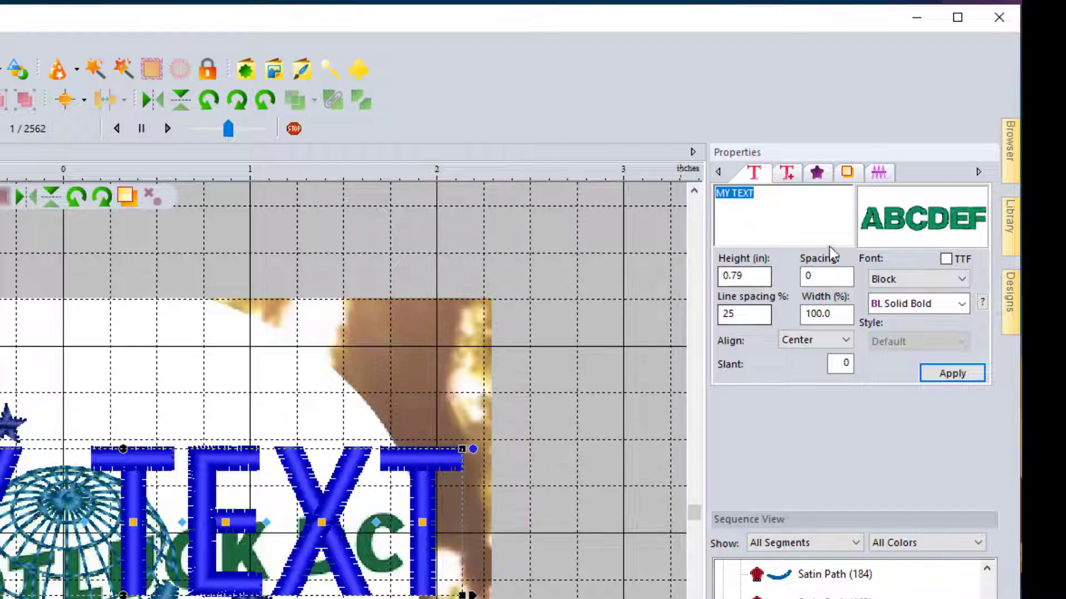
# - Examine the Solid Bold font's supported characters and height limits, then leave text editing
pyautogui.click(981, 304)
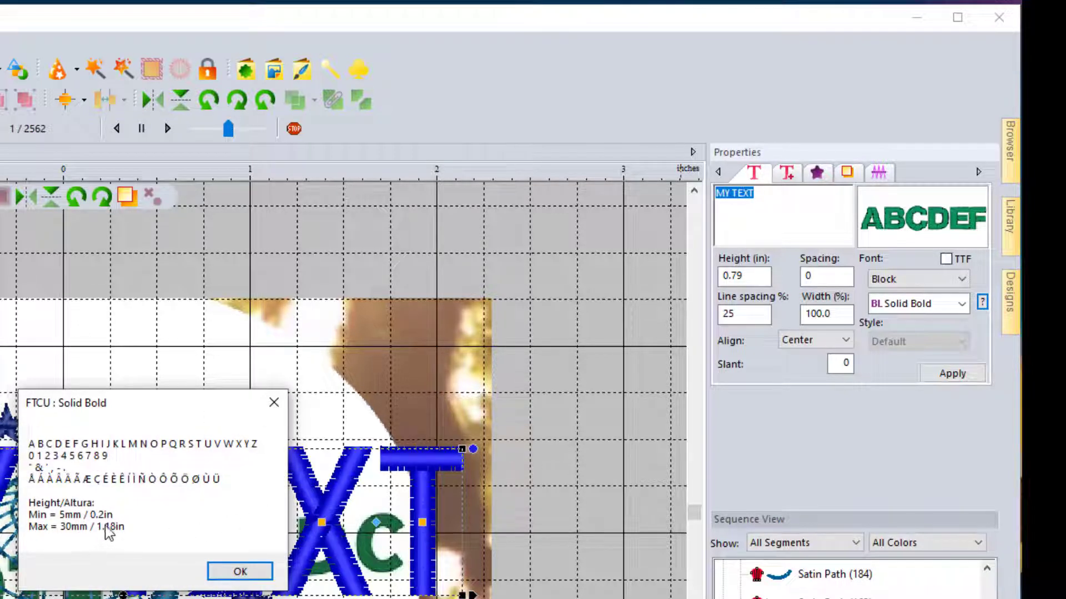
pyautogui.click(274, 403)
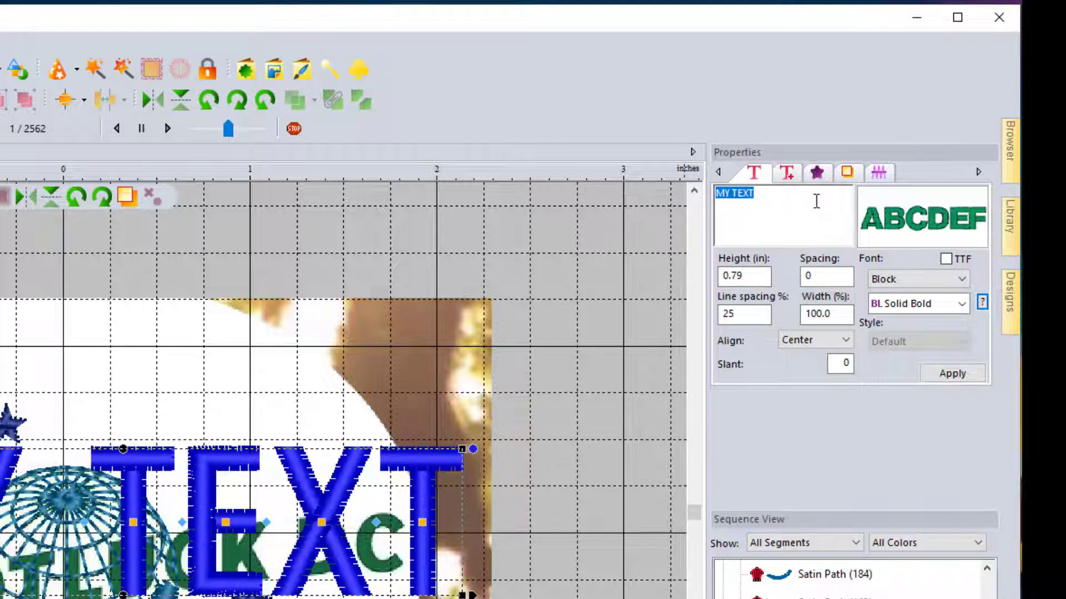
pyautogui.press('Escape')
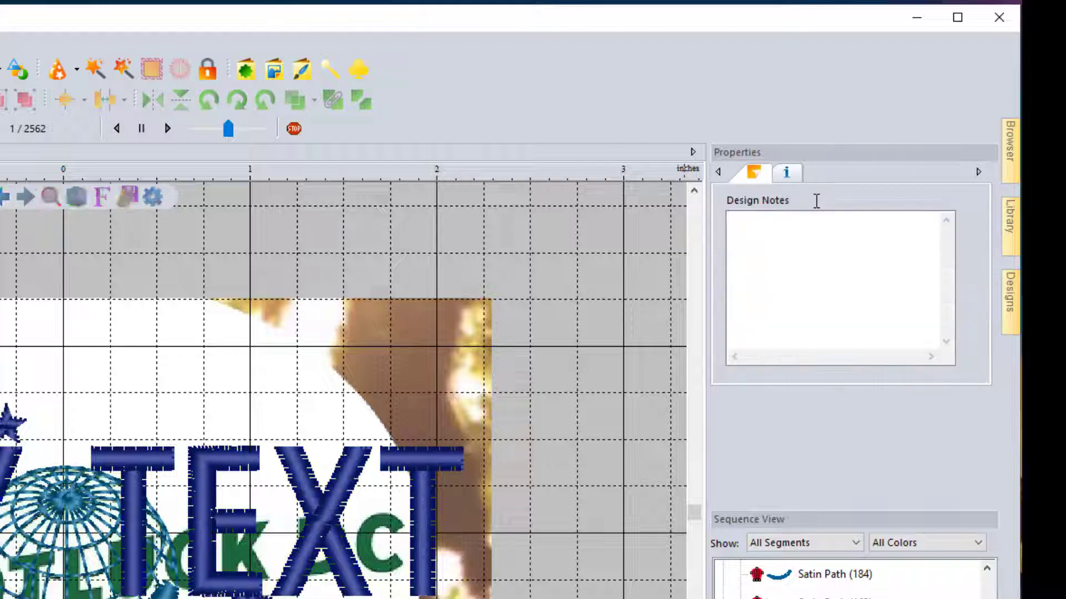
# - Reselect the placed text, change its wording to THE POTLUCK DC and apply it
pyautogui.click(12, 486)
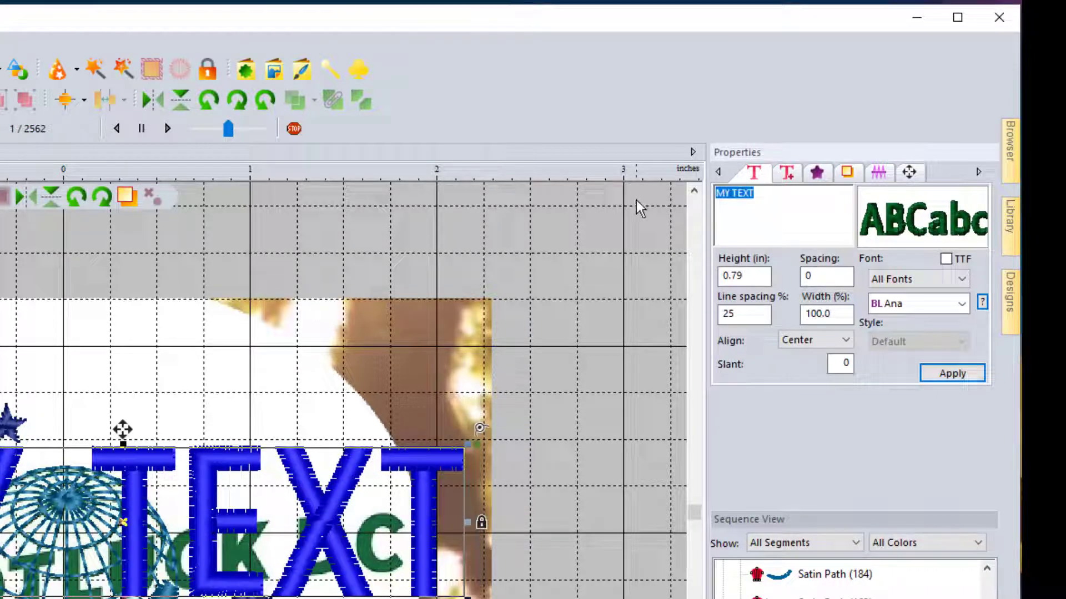
pyautogui.write('THE POTLUCK')
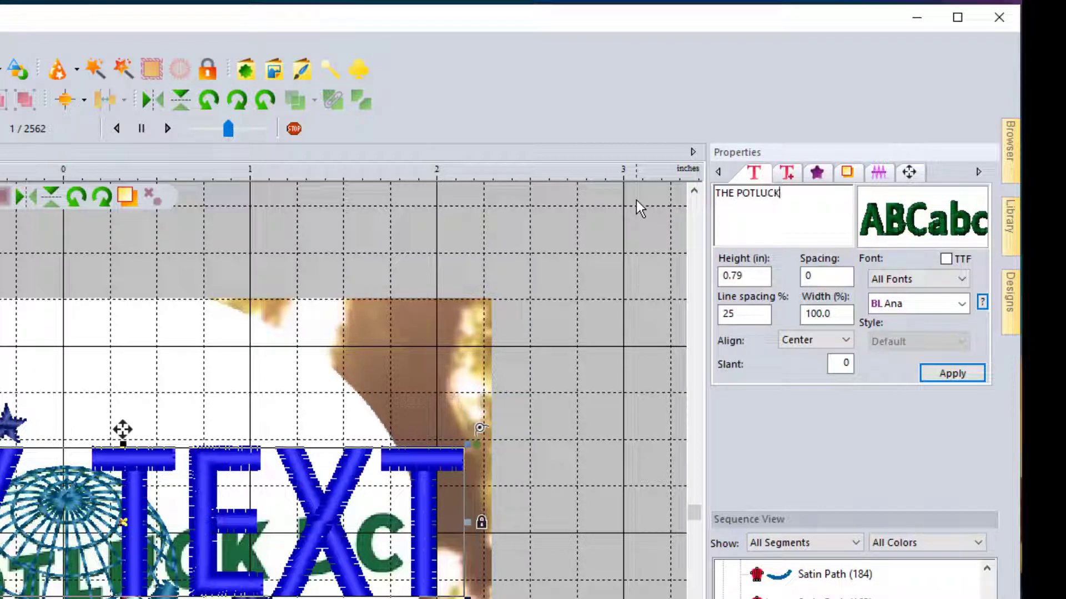
pyautogui.write(' DC')
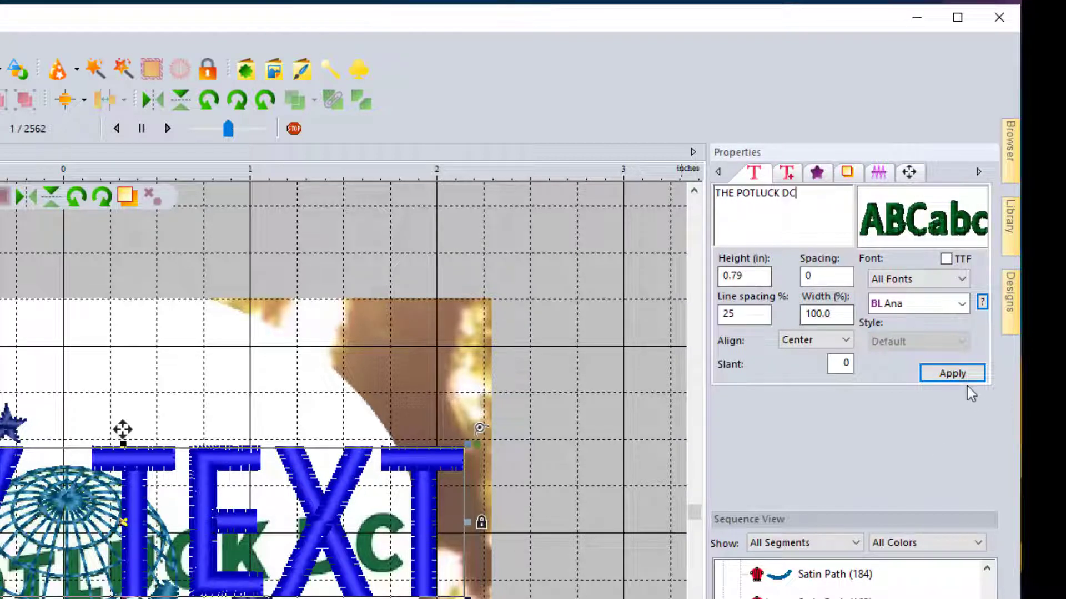
pyautogui.click(953, 373)
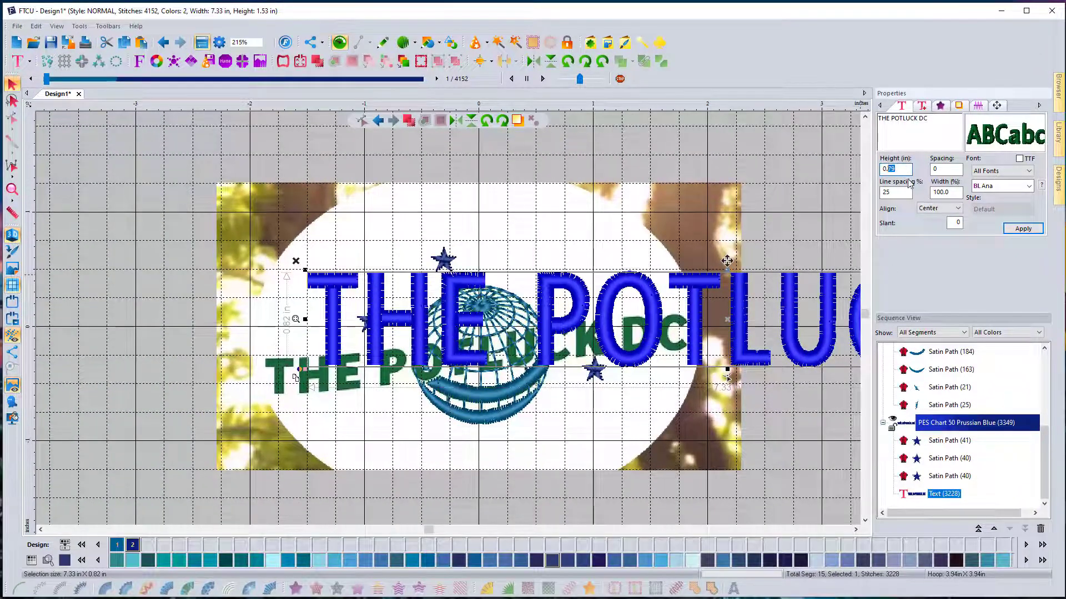
# - Set the lettering height to 0.33 in and move the text so it starts over the logo's word THE
pyautogui.write('33')
pyautogui.click(1026, 228)
pyautogui.moveTo(422, 346); pyautogui.dragTo(385, 377)
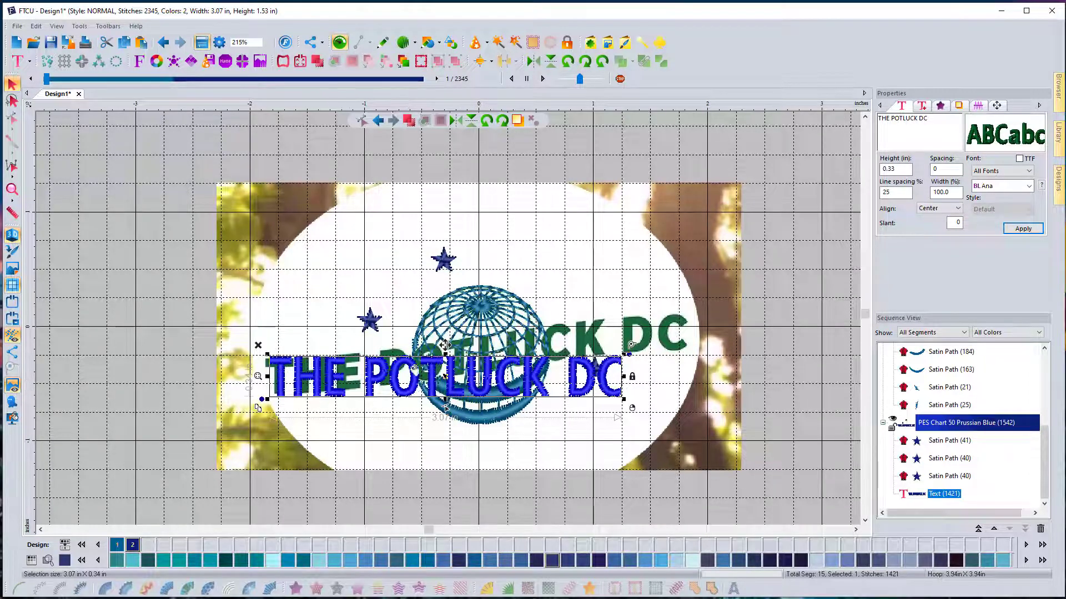
# - Reopen THE POTLUCK DC for text editing and switch its frame type to Path Frame
pyautogui.rightClick(478, 380)
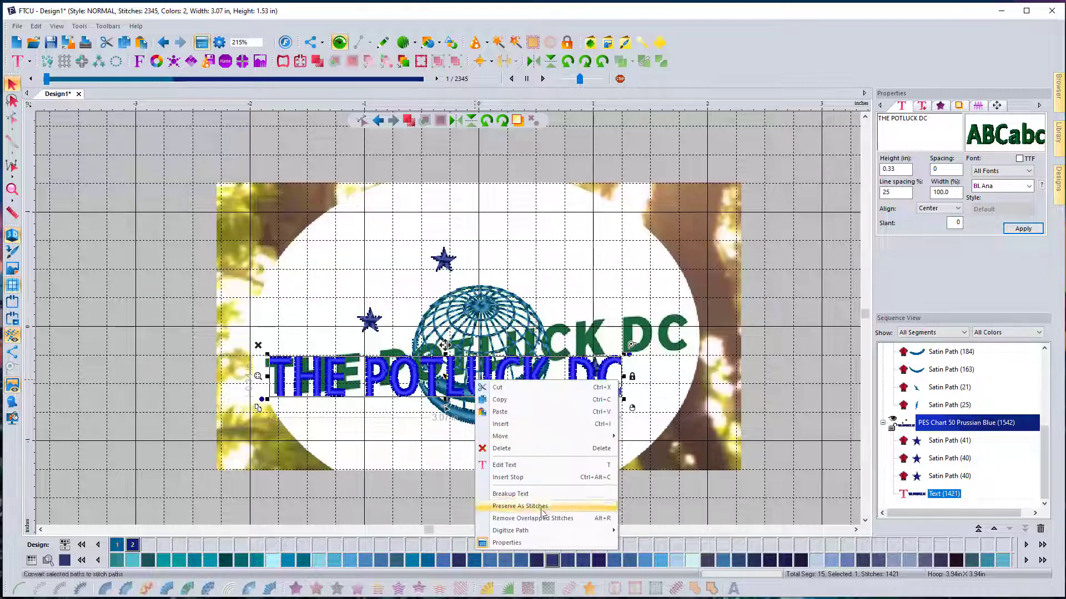
pyautogui.moveTo(538, 533)
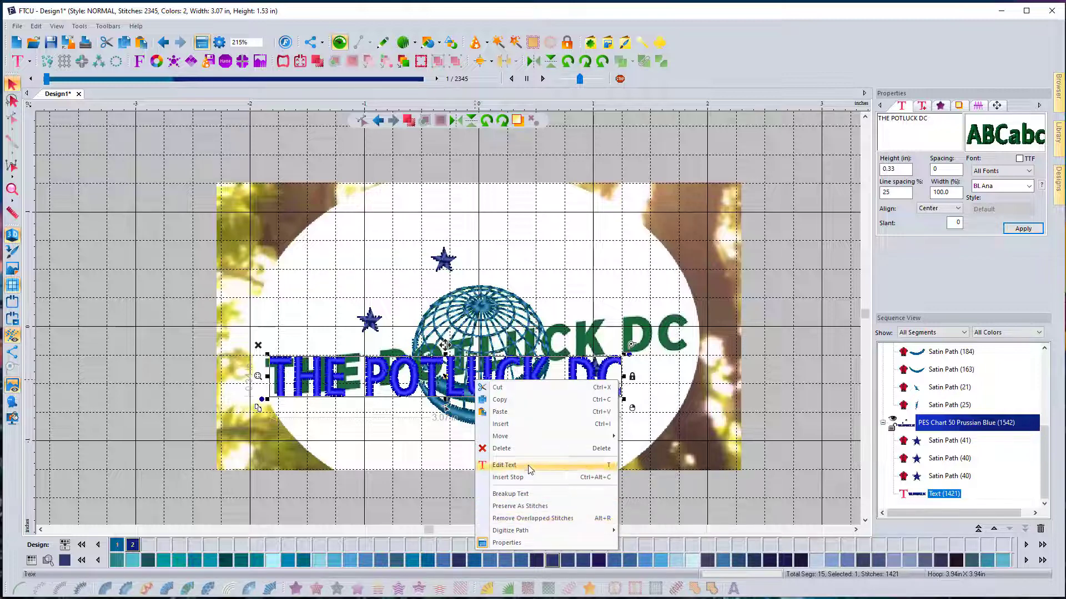
pyautogui.moveTo(537, 441)
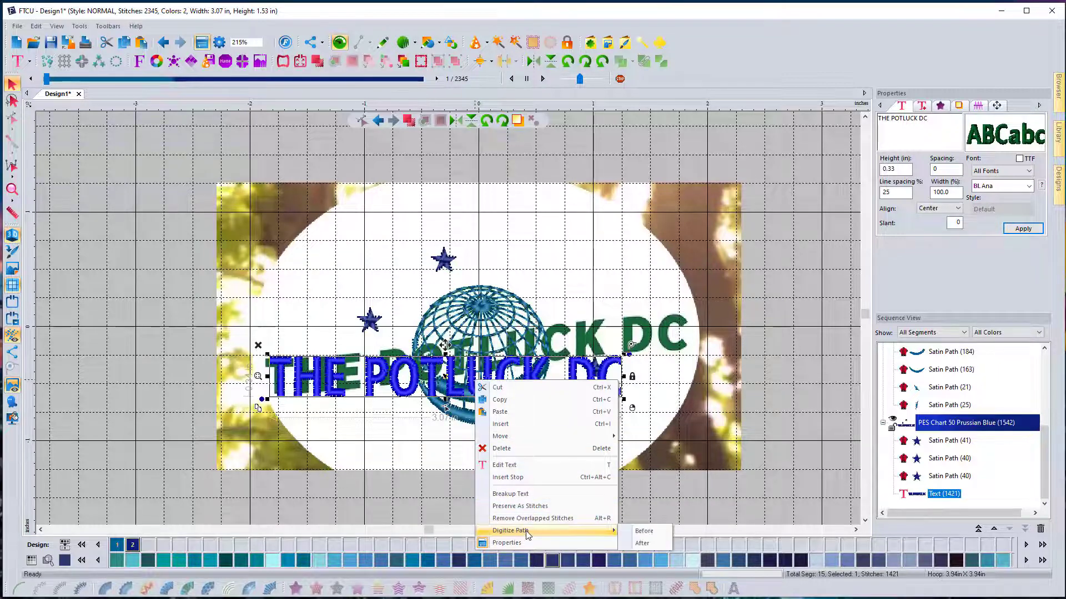
pyautogui.click(517, 467)
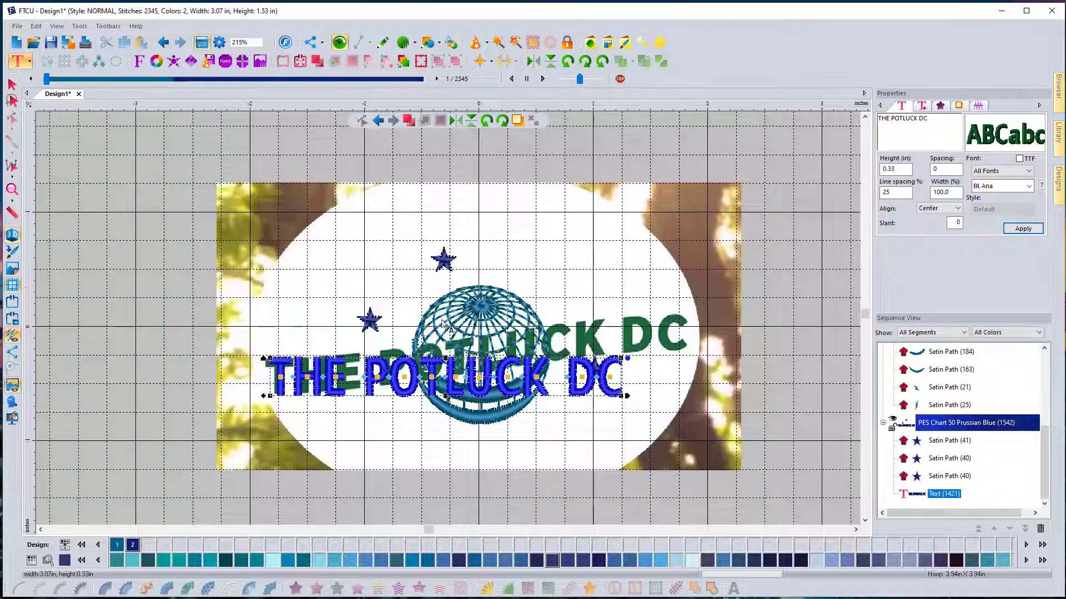
pyautogui.rightClick(424, 373)
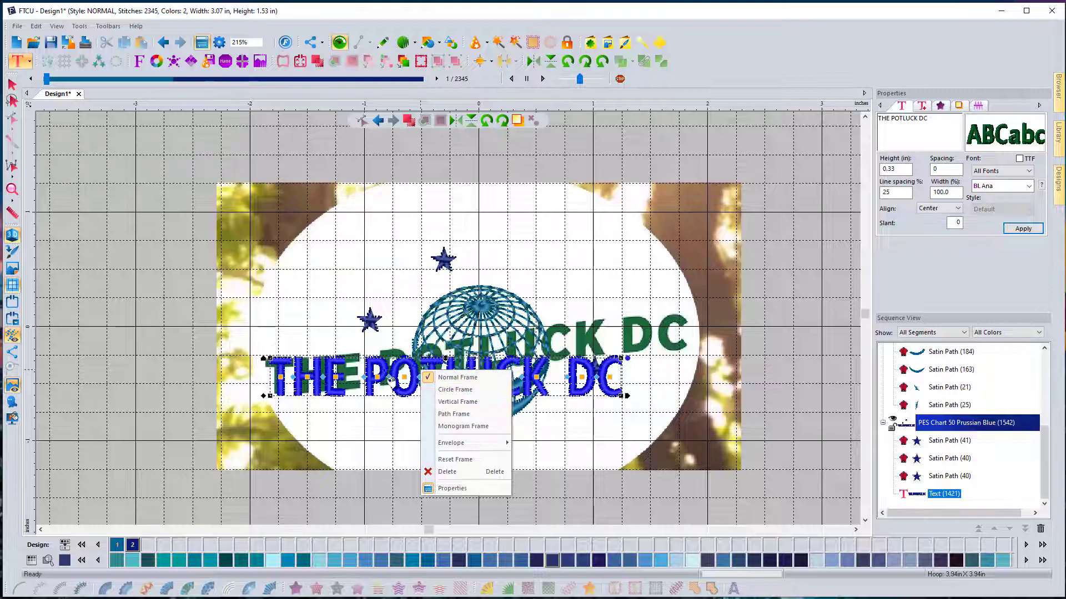
pyautogui.click(464, 415)
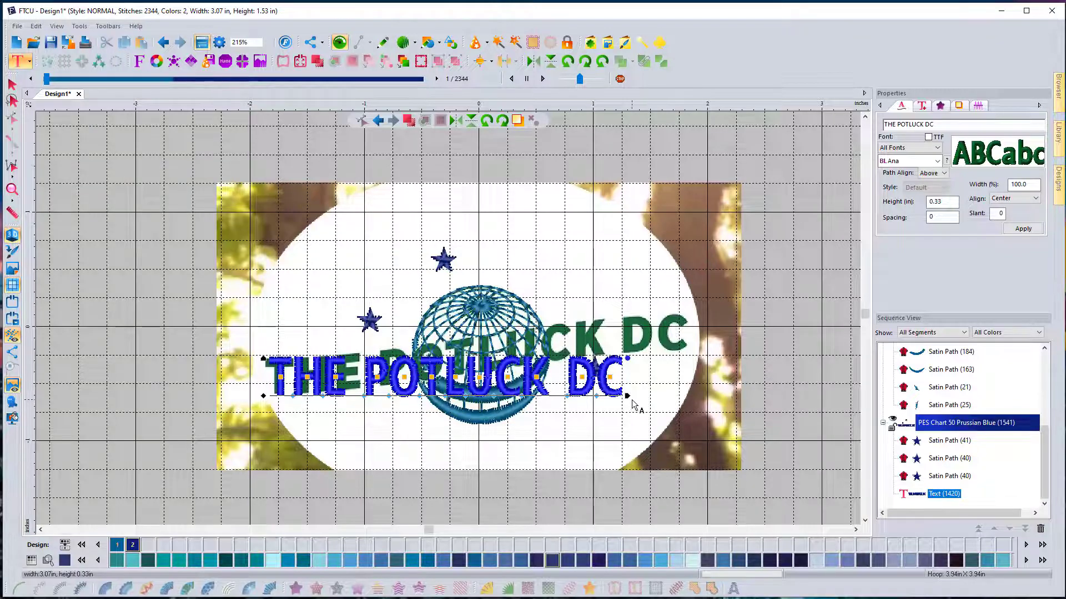
# - Apply a preset S-shaped wave from the Text Paths collection to the lettering's baseline
pyautogui.rightClick(441, 407)
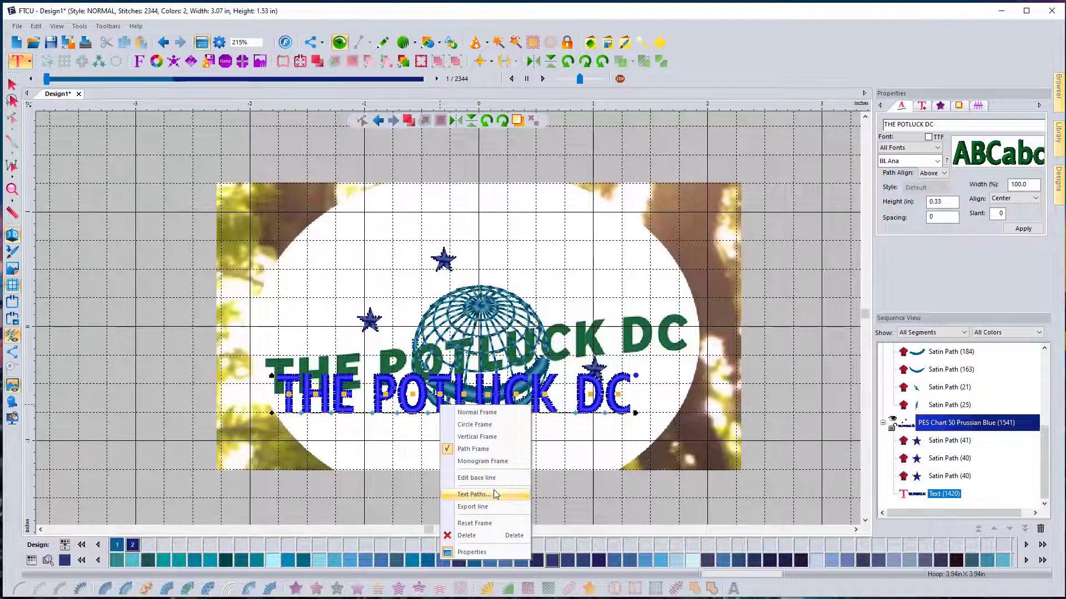
pyautogui.click(494, 494)
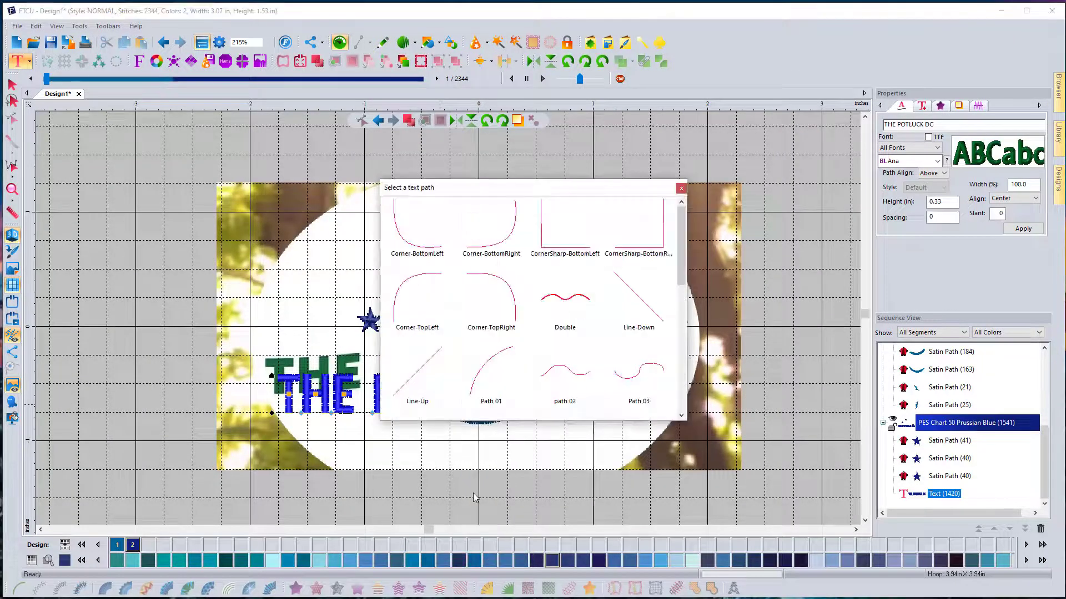
pyautogui.moveTo(682, 247); pyautogui.dragTo(692, 351)
pyautogui.doubleClick(507, 261)
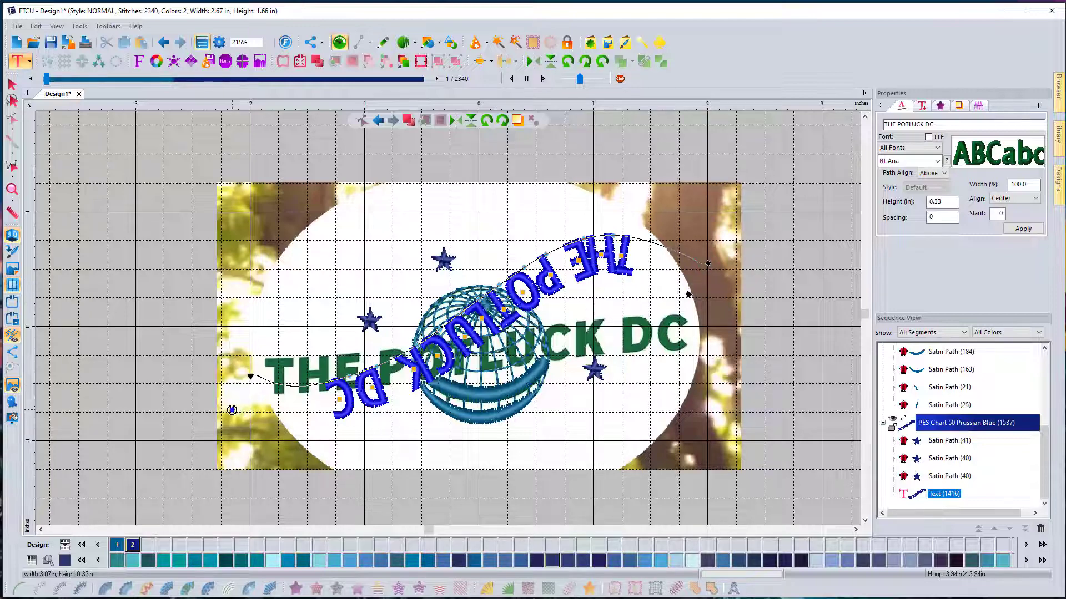
# - Rotate the lettering about 160° so it reads upright, move it onto the logo's wording and fine-tune its tilt
pyautogui.moveTo(232, 410); pyautogui.dragTo(608, 331)
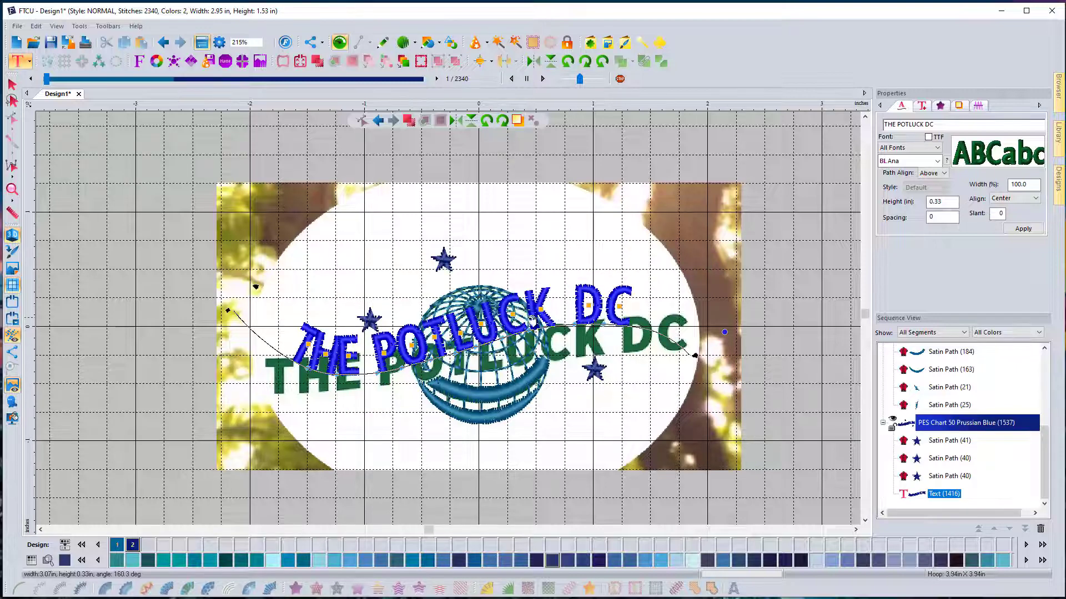
pyautogui.moveTo(532, 319); pyautogui.dragTo(558, 344)
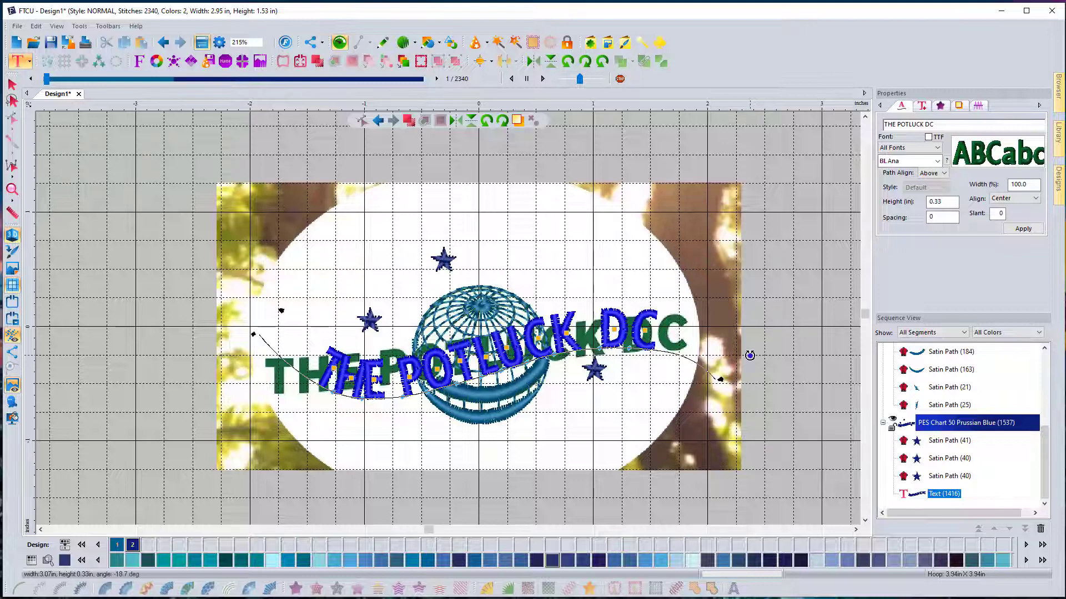
pyautogui.moveTo(750, 357); pyautogui.dragTo(752, 373)
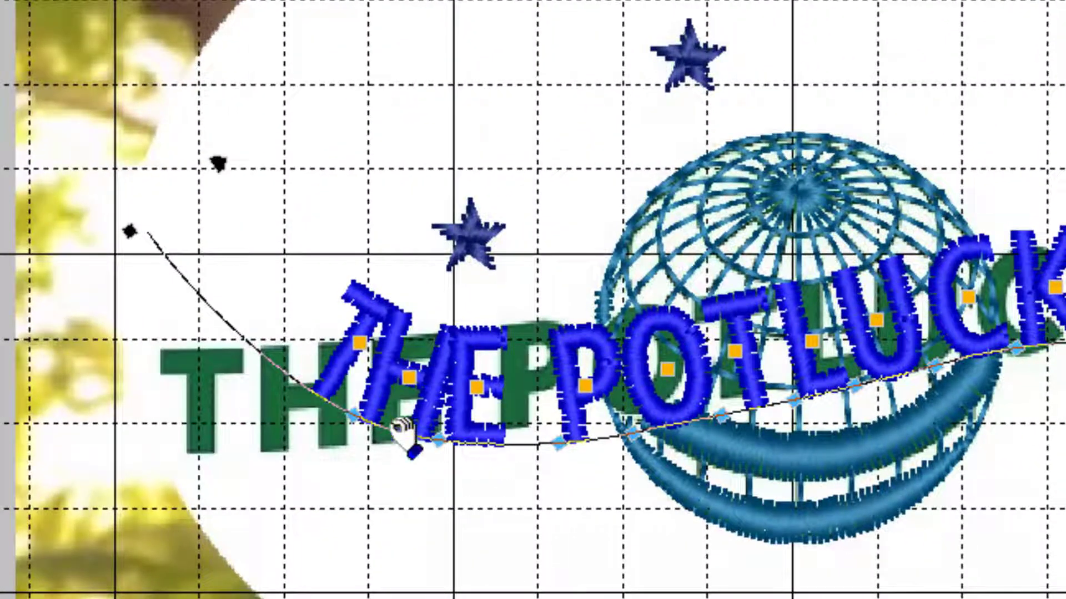
# - Edit the lettering's base line: delete the two points after its start point and move the start down below the logo's word THE
pyautogui.rightClick(373, 402)
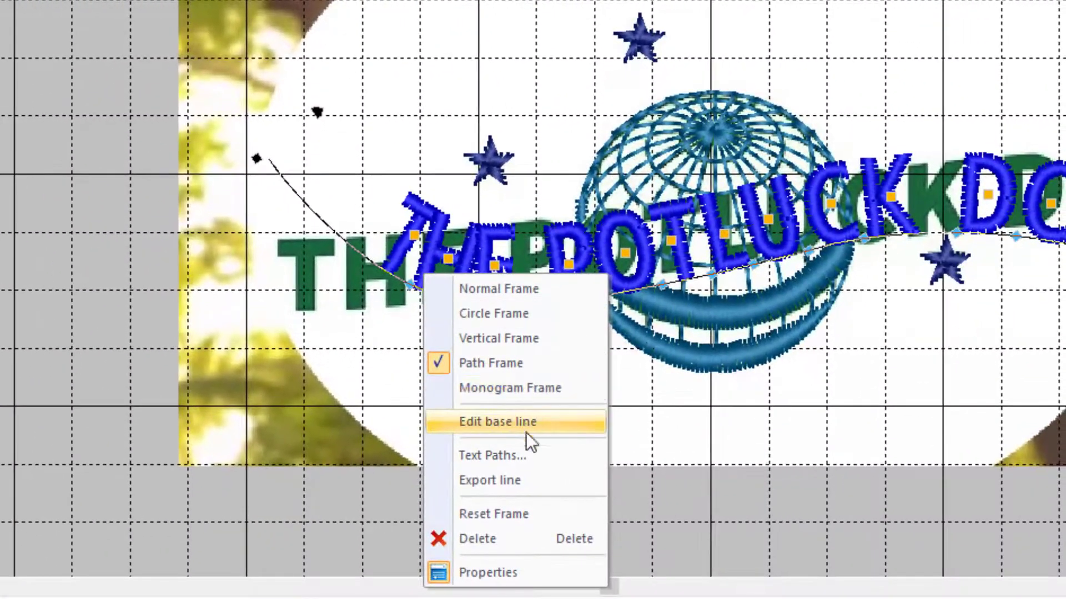
pyautogui.click(542, 425)
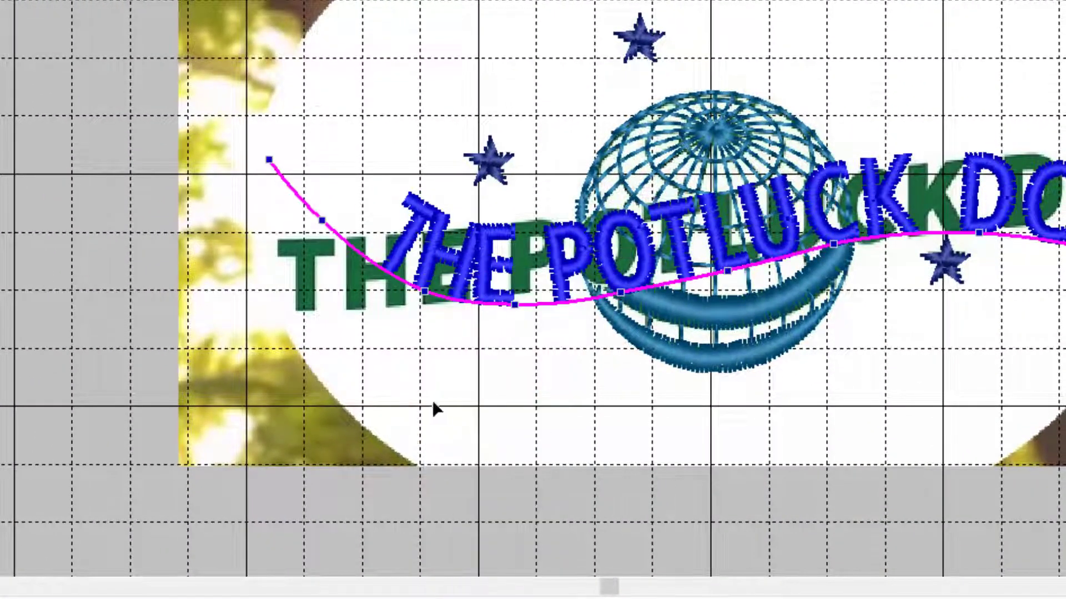
pyautogui.rightClick(322, 221)
pyautogui.click(402, 269)
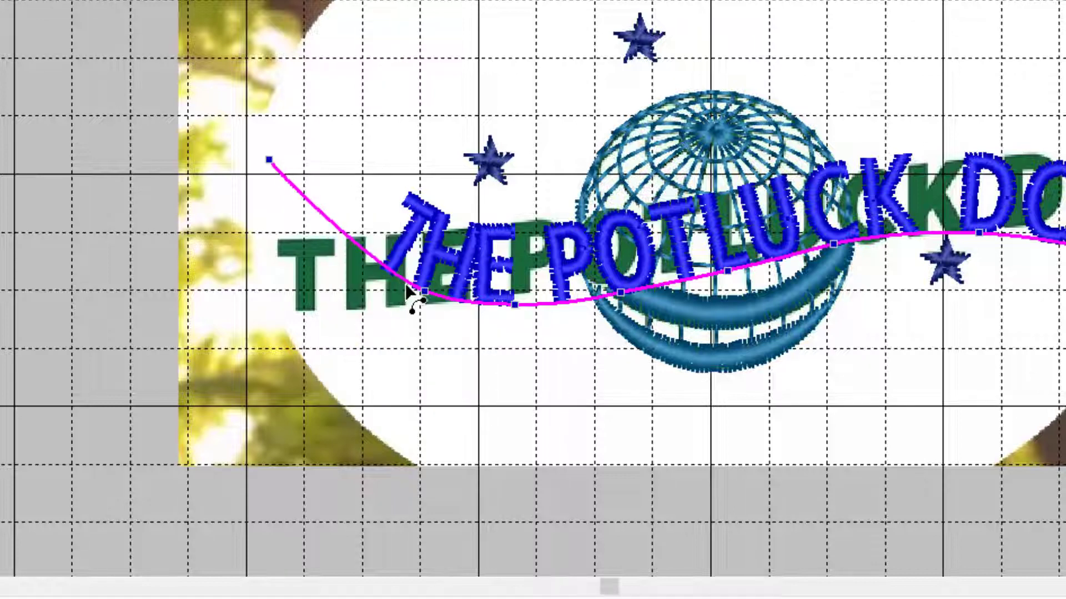
pyautogui.rightClick(424, 290)
pyautogui.click(495, 332)
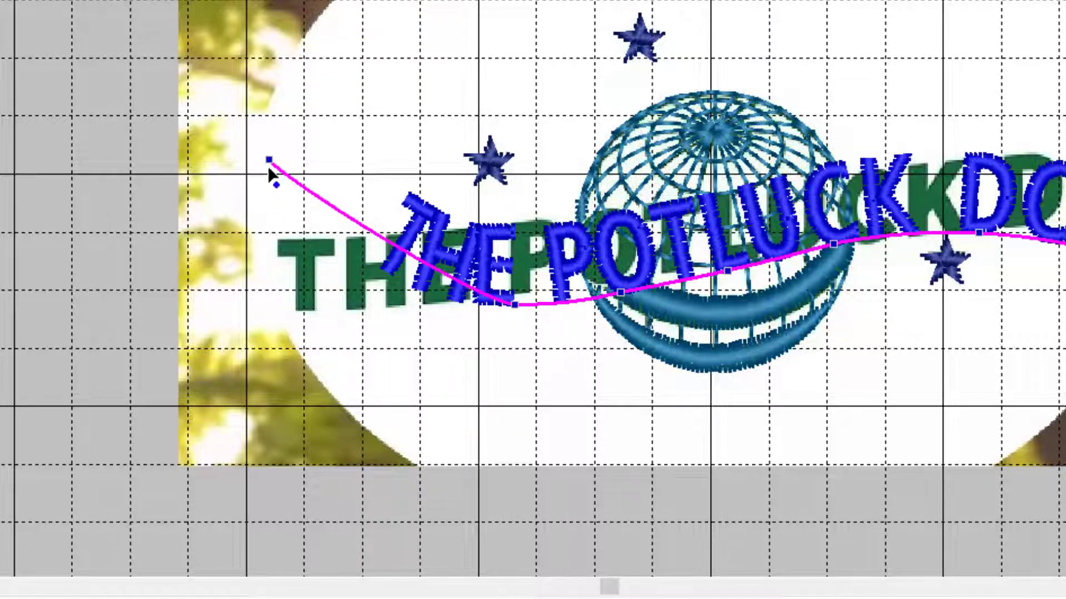
pyautogui.moveTo(270, 165); pyautogui.dragTo(312, 318)
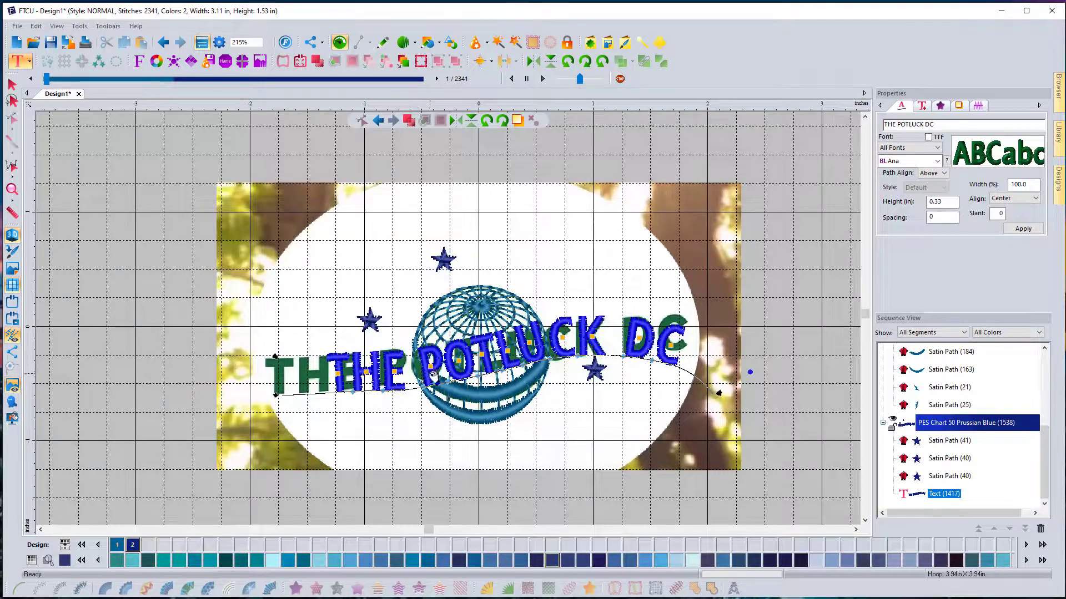
# - Shift the lettering left, stretch its width to 118.5% and nudge it back slightly right over the logo text
pyautogui.moveTo(434, 377); pyautogui.dragTo(403, 383)
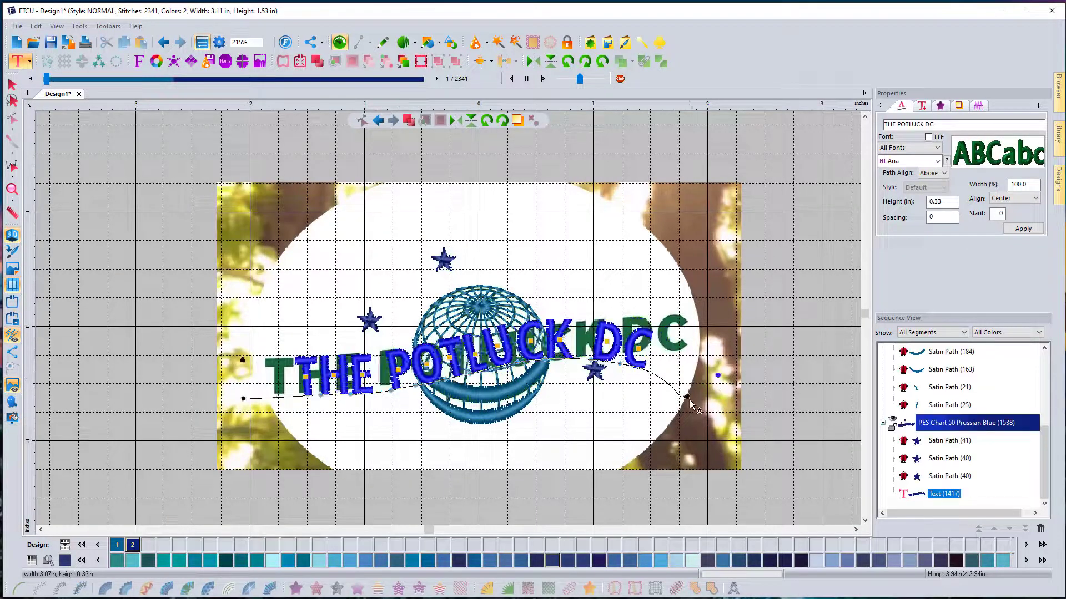
pyautogui.moveTo(704, 409); pyautogui.dragTo(753, 470)
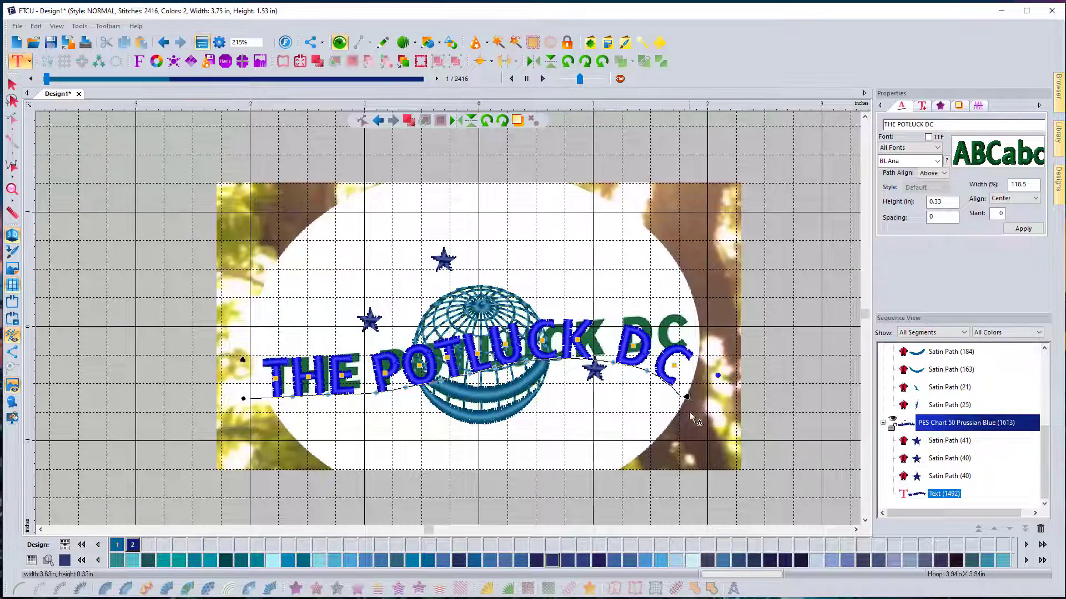
pyautogui.moveTo(422, 385); pyautogui.dragTo(436, 386)
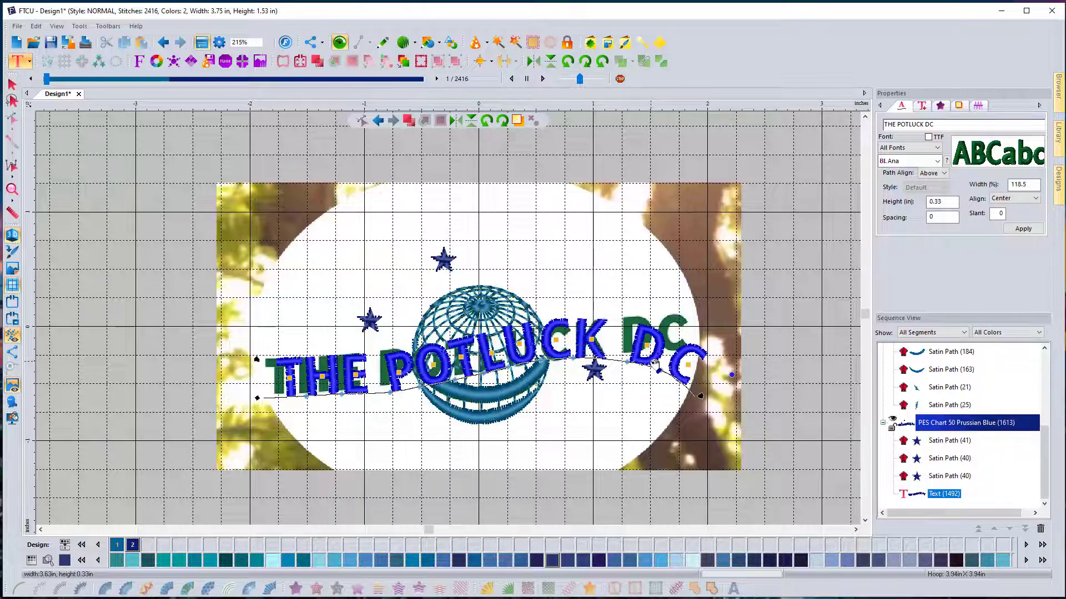
# - Edit the base line's DC end: delete the two points before the end point and raise the end to follow the logo's DC
pyautogui.rightClick(653, 360)
pyautogui.click(694, 423)
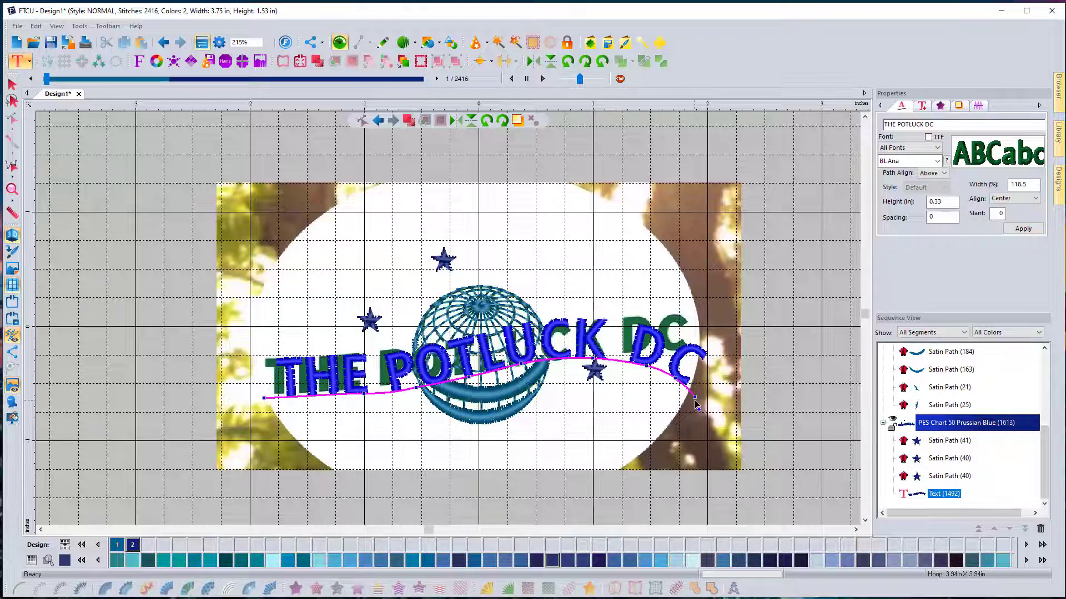
pyautogui.rightClick(677, 383)
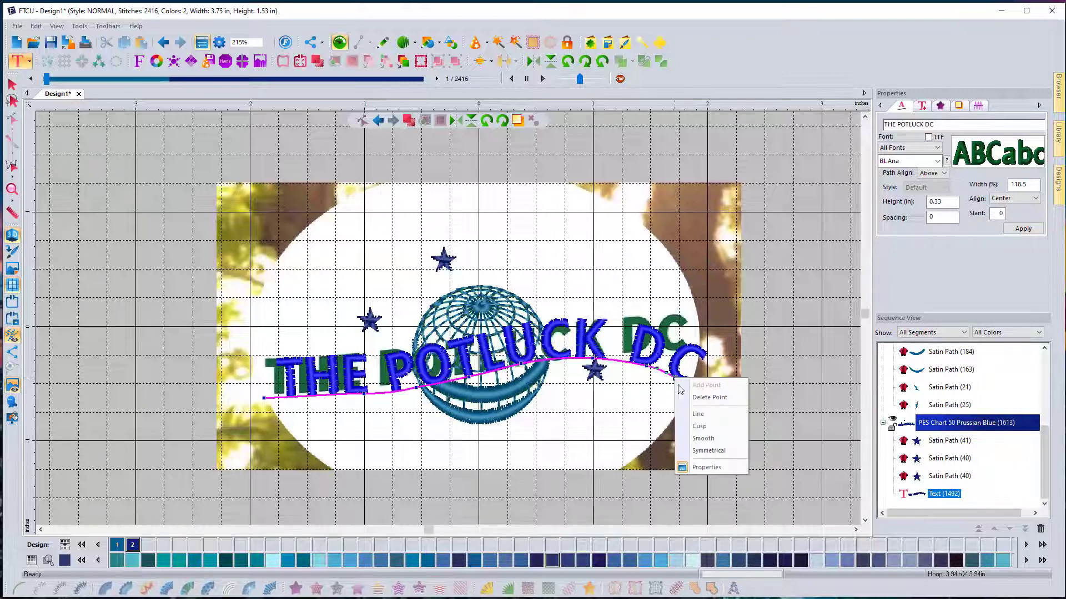
pyautogui.click(698, 408)
pyautogui.rightClick(645, 369)
pyautogui.click(703, 410)
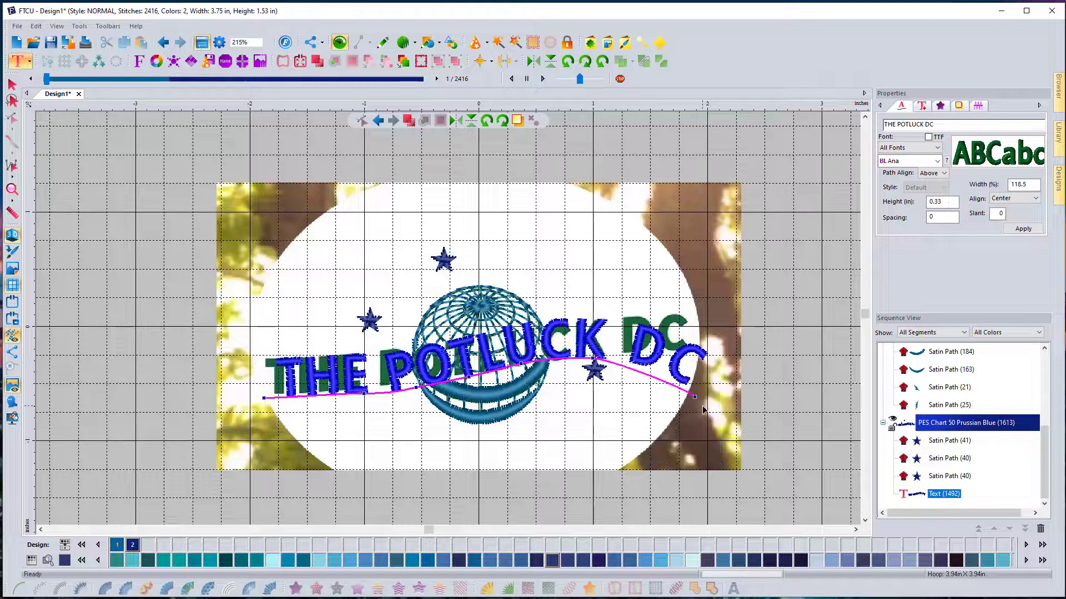
pyautogui.moveTo(701, 399); pyautogui.dragTo(637, 356)
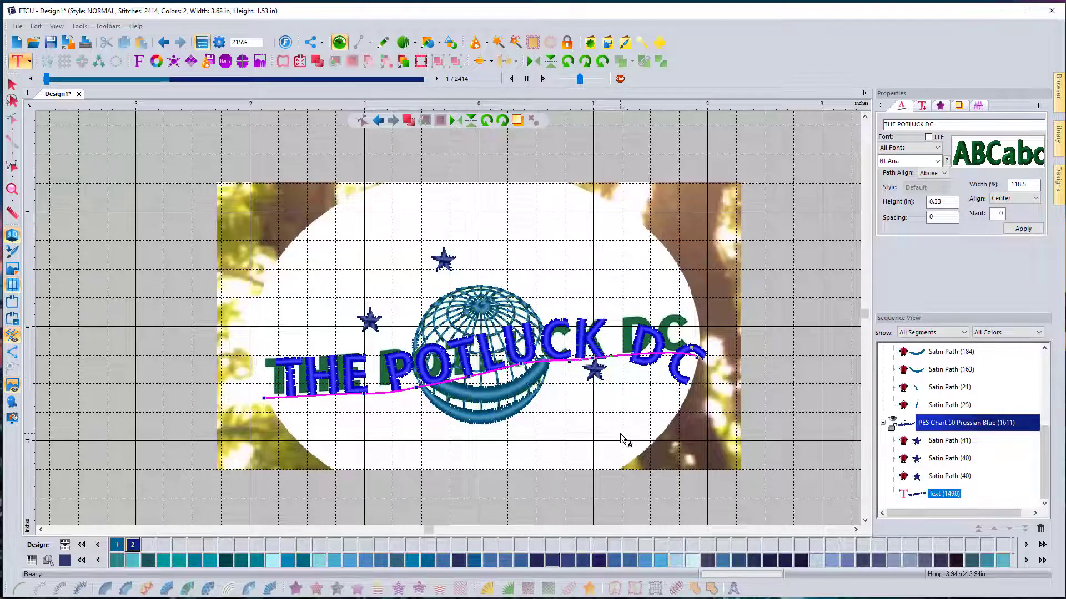
# - Try to raise the base line below the P of POTLUCK and shift that letter left over the logo's P
pyautogui.rightClick(388, 382)
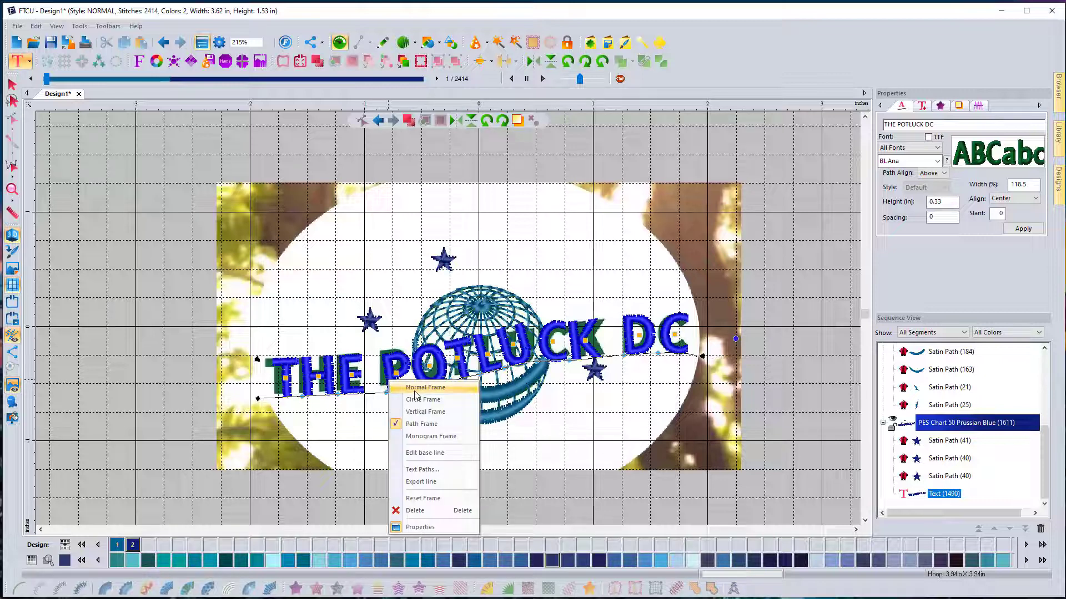
pyautogui.click(437, 455)
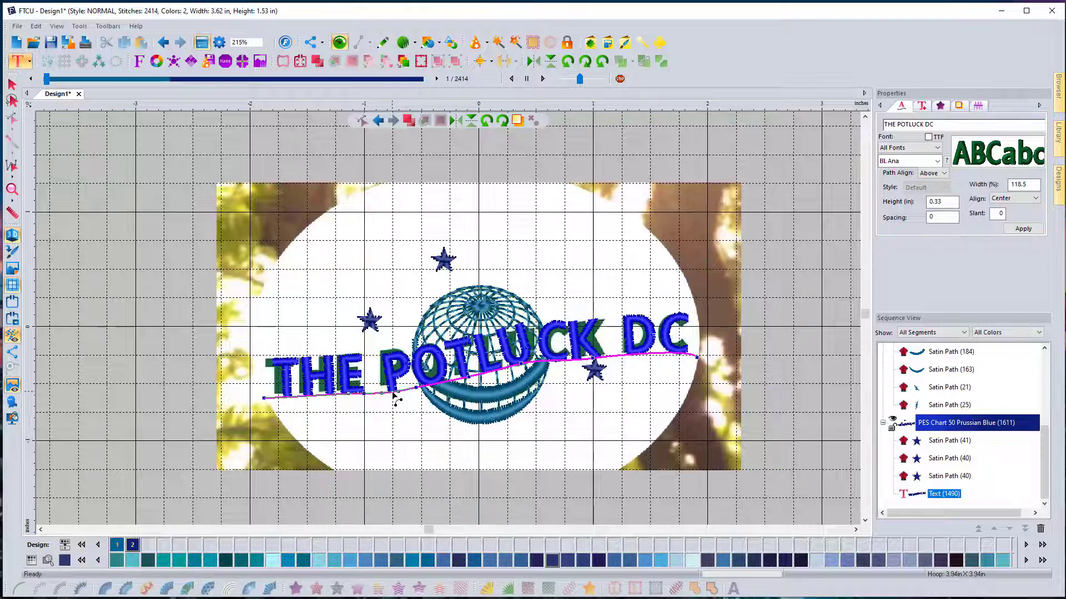
pyautogui.moveTo(394, 396); pyautogui.dragTo(391, 385)
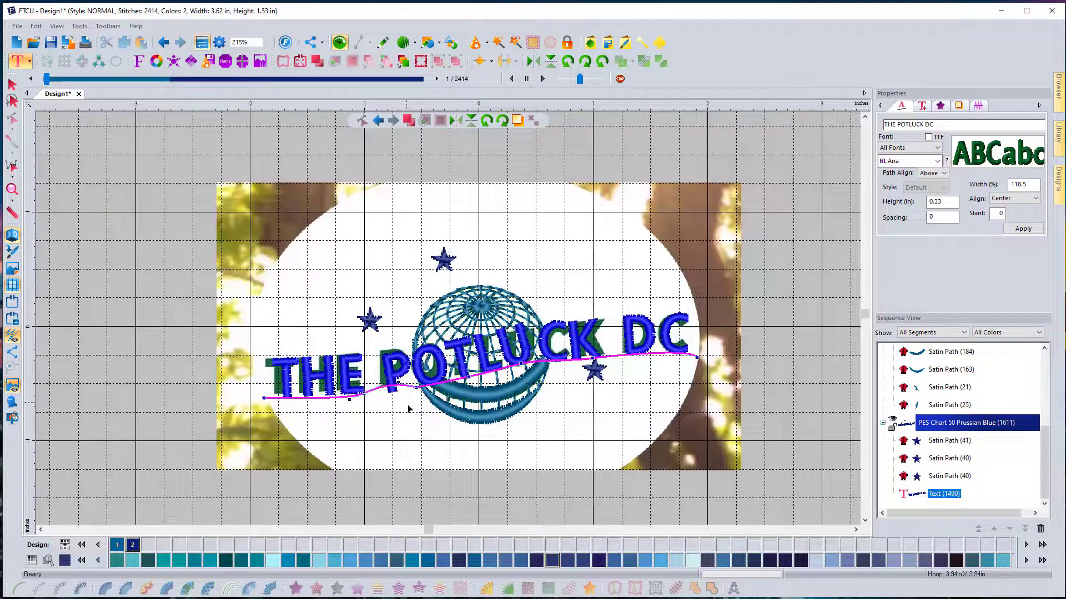
pyautogui.click(415, 422)
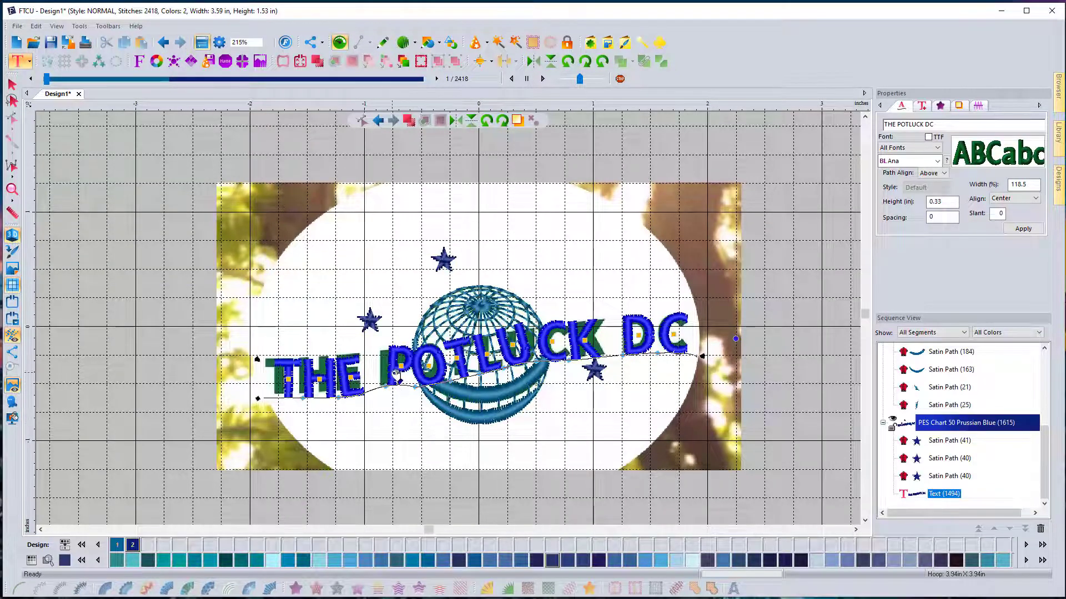
pyautogui.moveTo(401, 366); pyautogui.dragTo(392, 366)
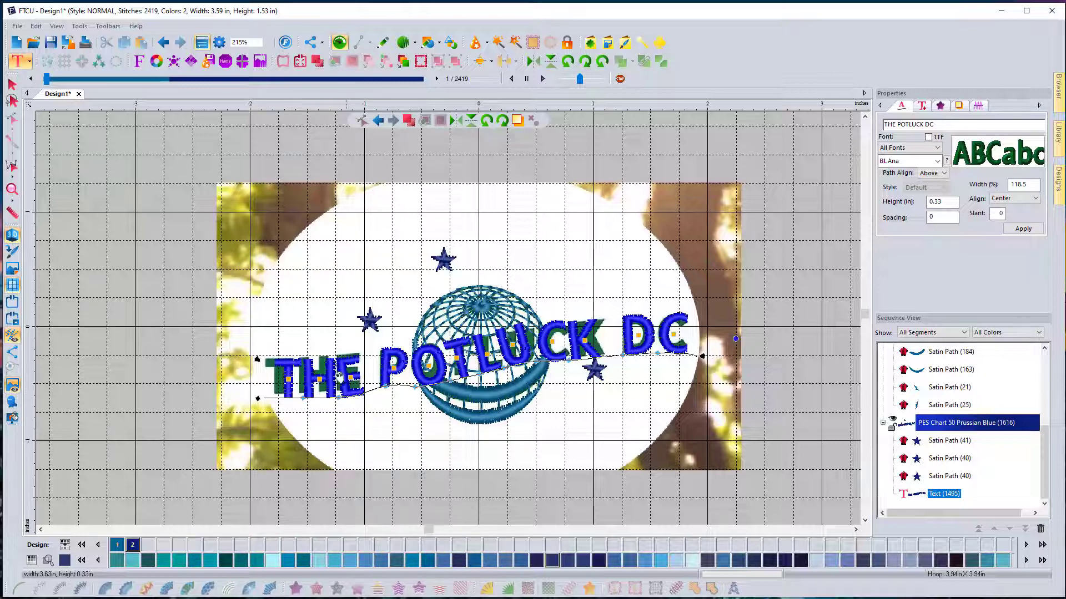
# - Leave text editing, reselect the lettering, and undo the P's shift and the last base line edit
pyautogui.click(11, 84)
pyautogui.click(77, 203)
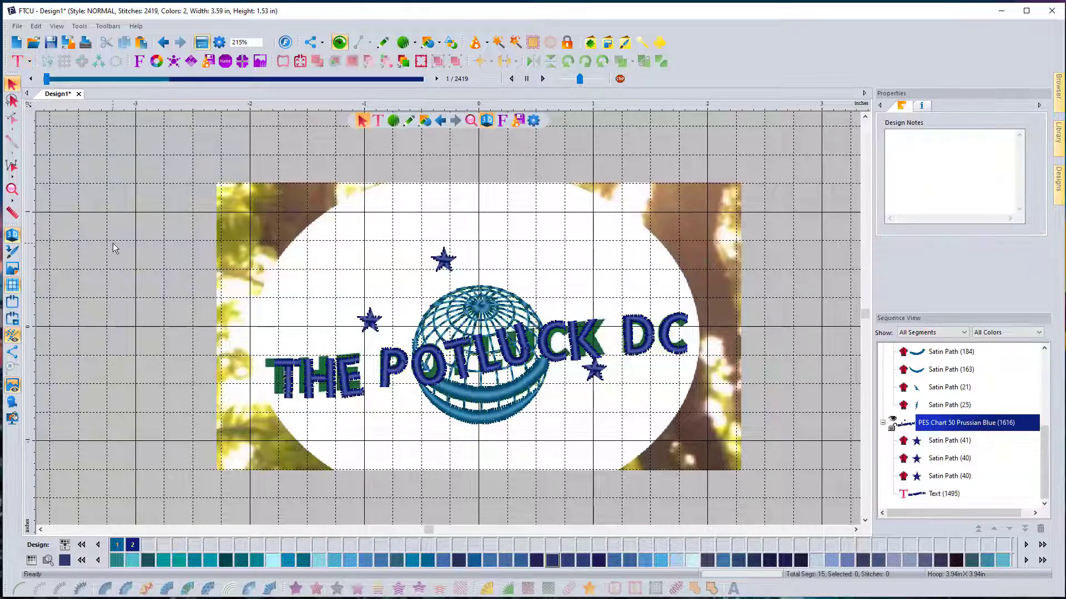
pyautogui.scroll(2, 419, 365)
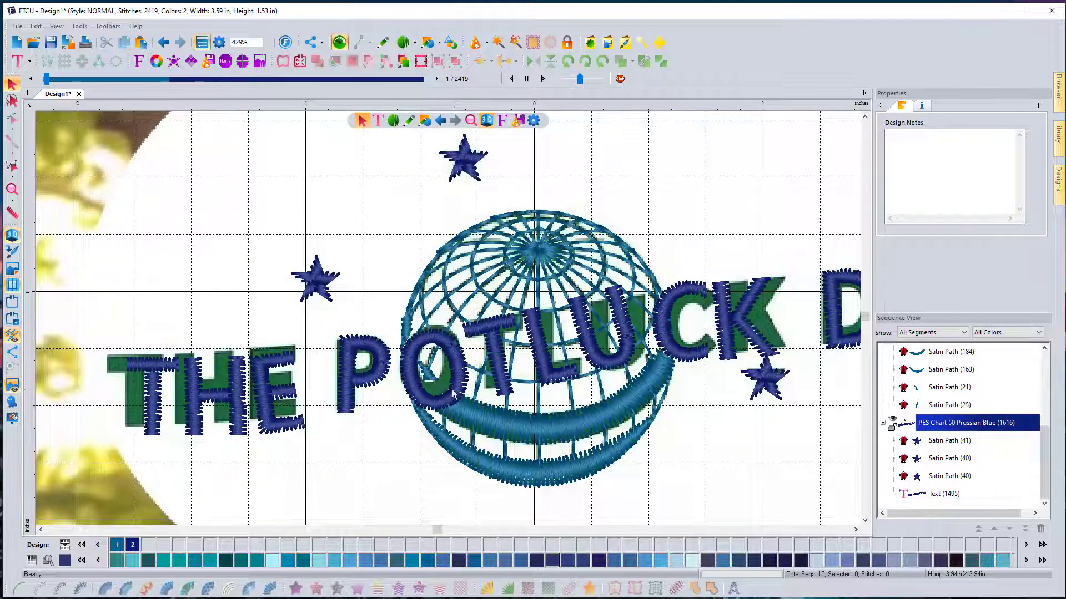
pyautogui.click(432, 402)
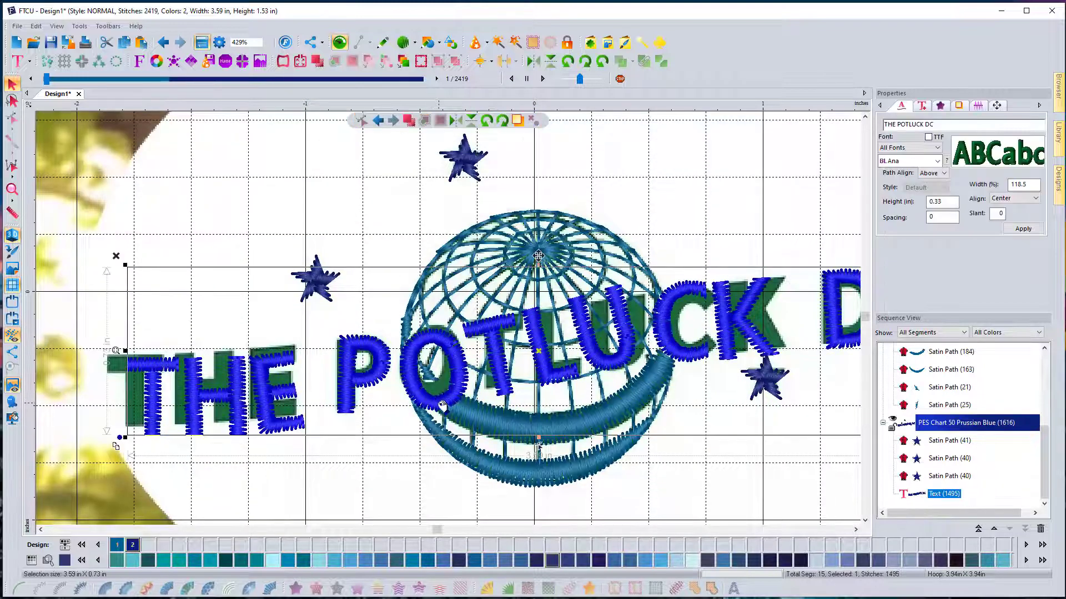
pyautogui.click(163, 42)
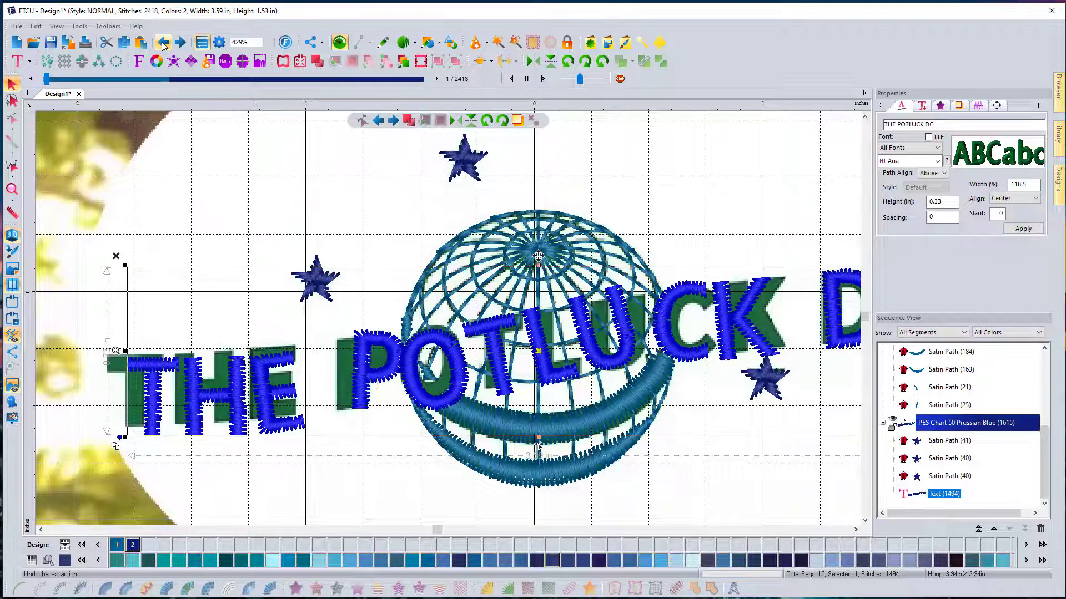
pyautogui.click(163, 43)
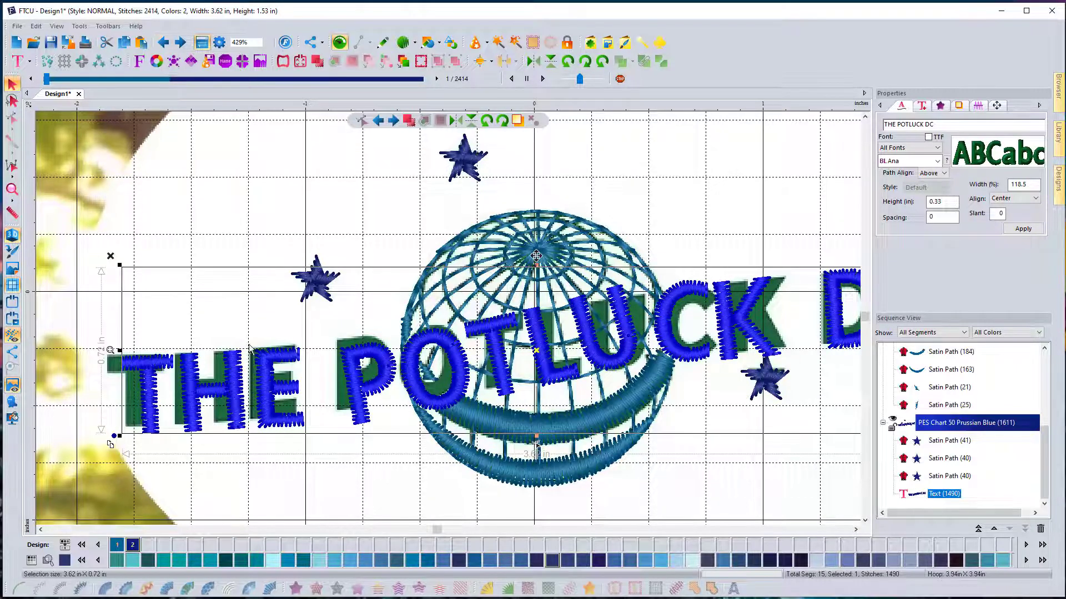
# - Reopen the lettering's base line for editing and raise its curve slightly below the E of THE and the O of POTLUCK
pyautogui.rightClick(444, 407)
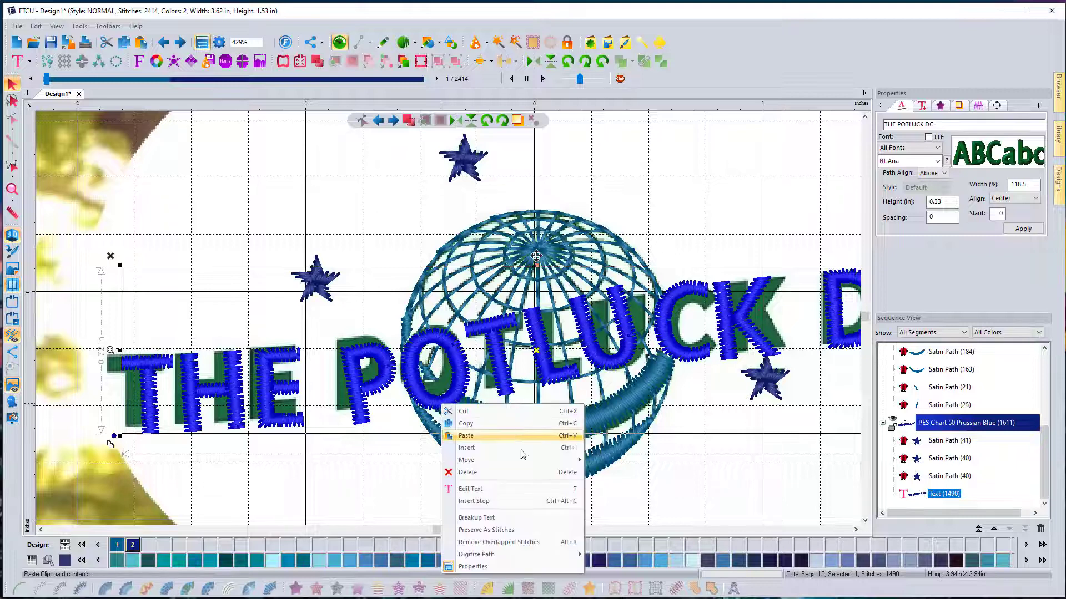
pyautogui.click(461, 488)
pyautogui.rightClick(427, 396)
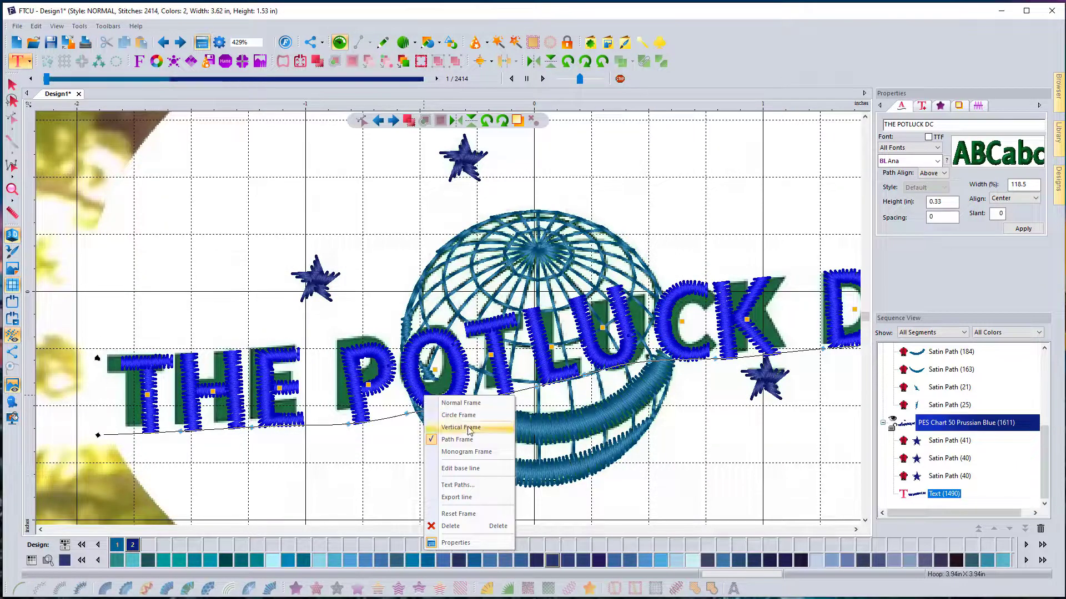
pyautogui.click(472, 469)
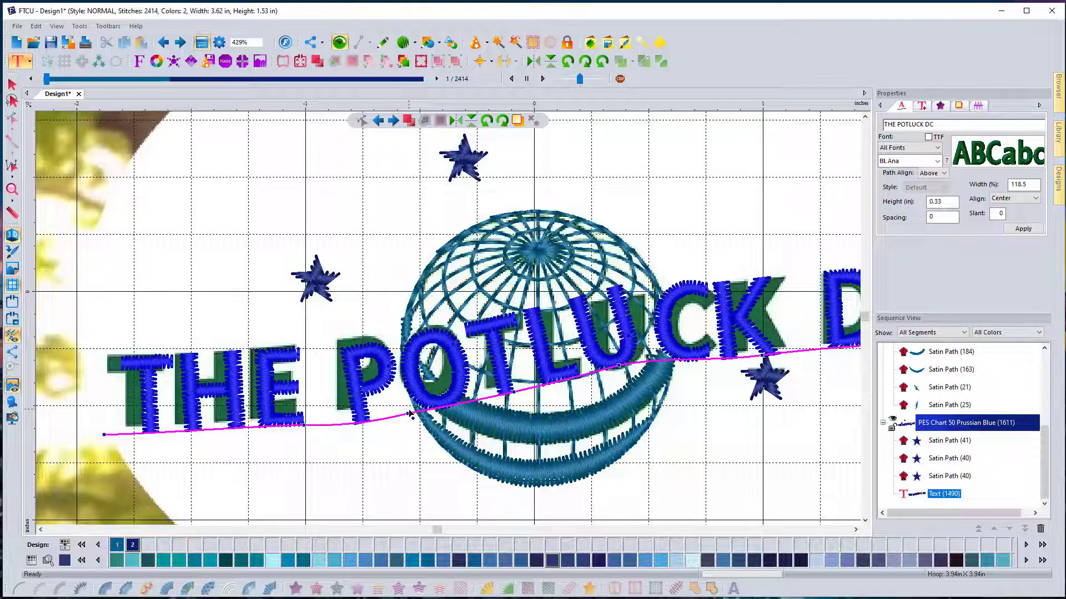
pyautogui.moveTo(408, 412); pyautogui.dragTo(405, 404)
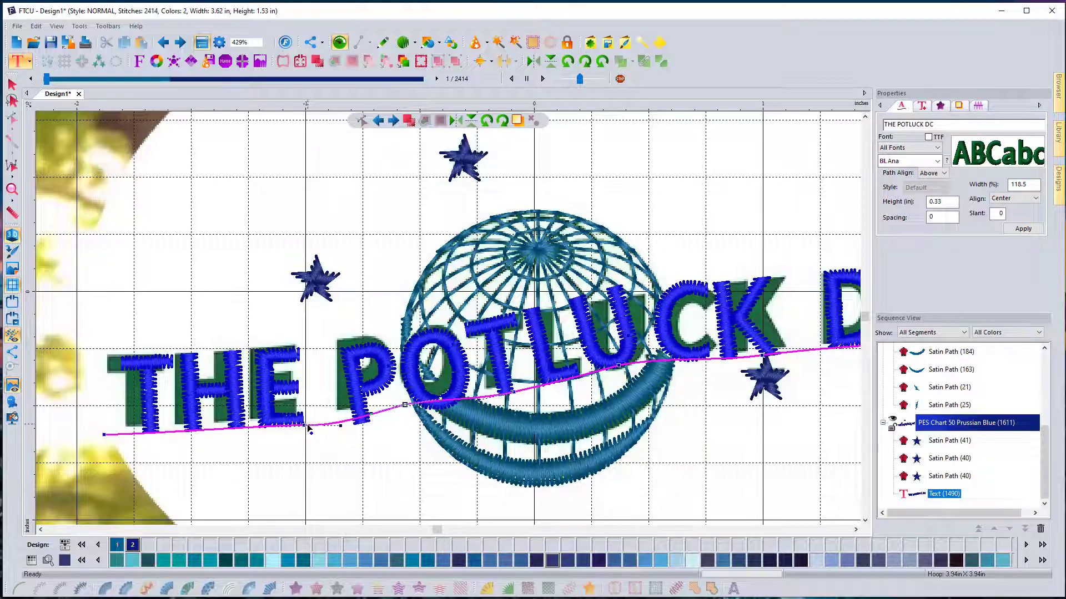
pyautogui.moveTo(307, 426); pyautogui.dragTo(302, 419)
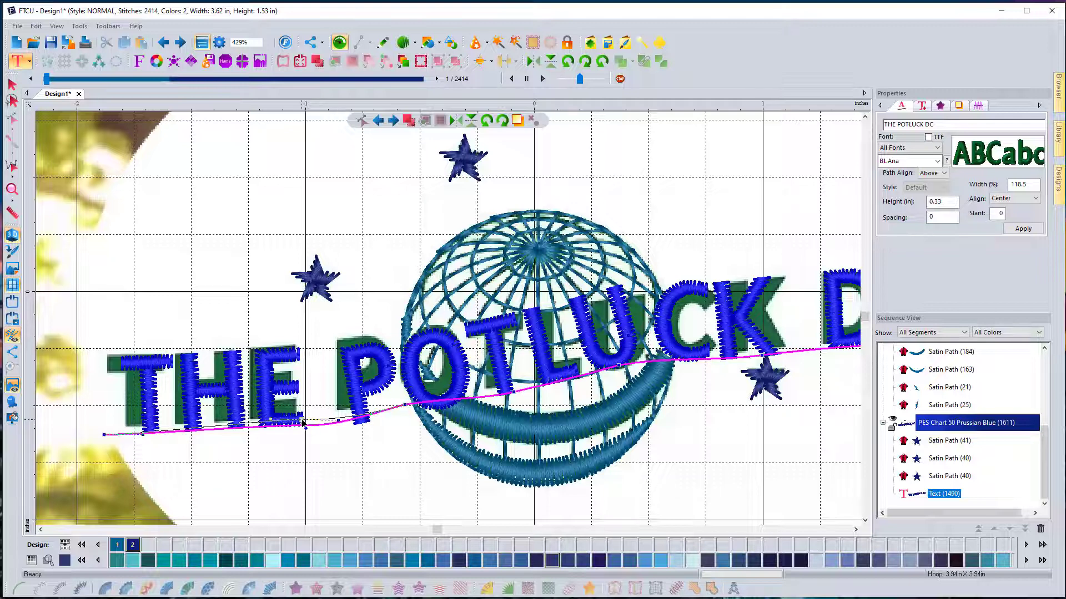
pyautogui.click(371, 447)
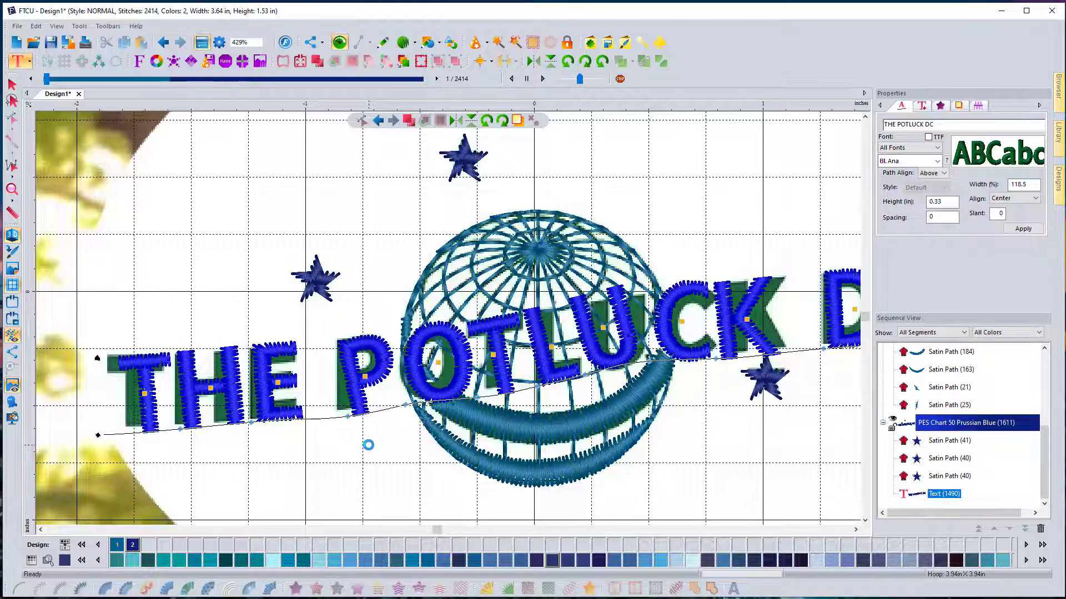
# - Edit the base line again to lift it below the P of POTLUCK, and nudge the whole lettering slightly left
pyautogui.rightClick(362, 415)
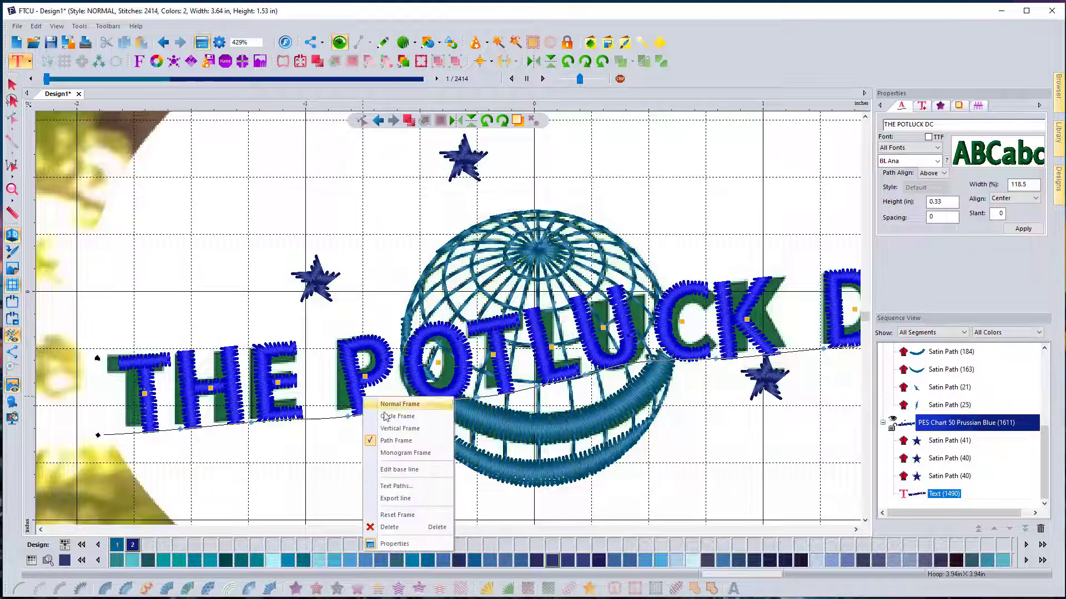
pyautogui.click(398, 471)
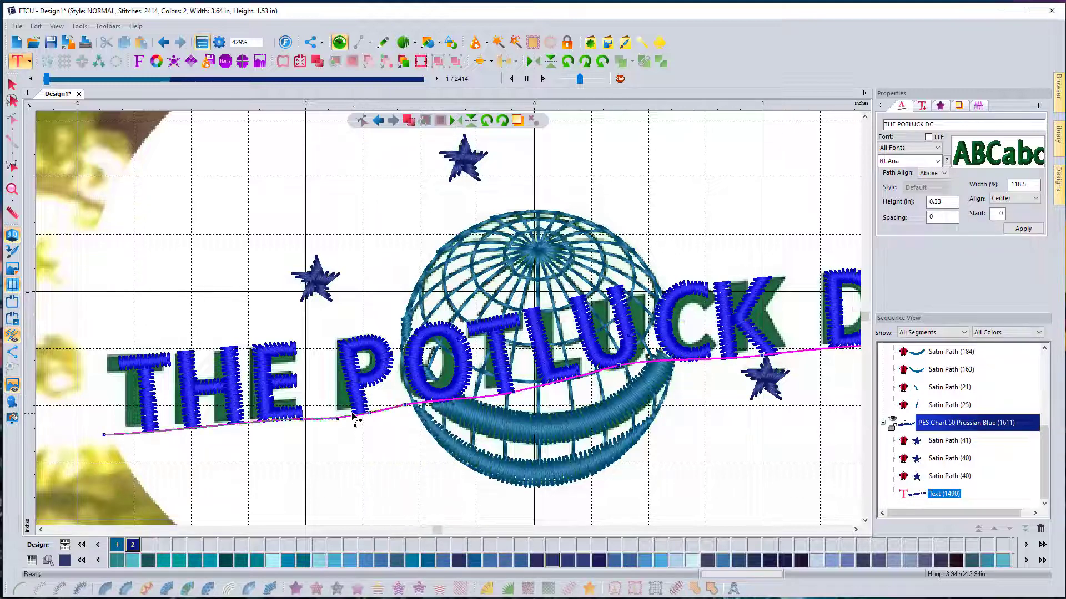
pyautogui.press('Return')
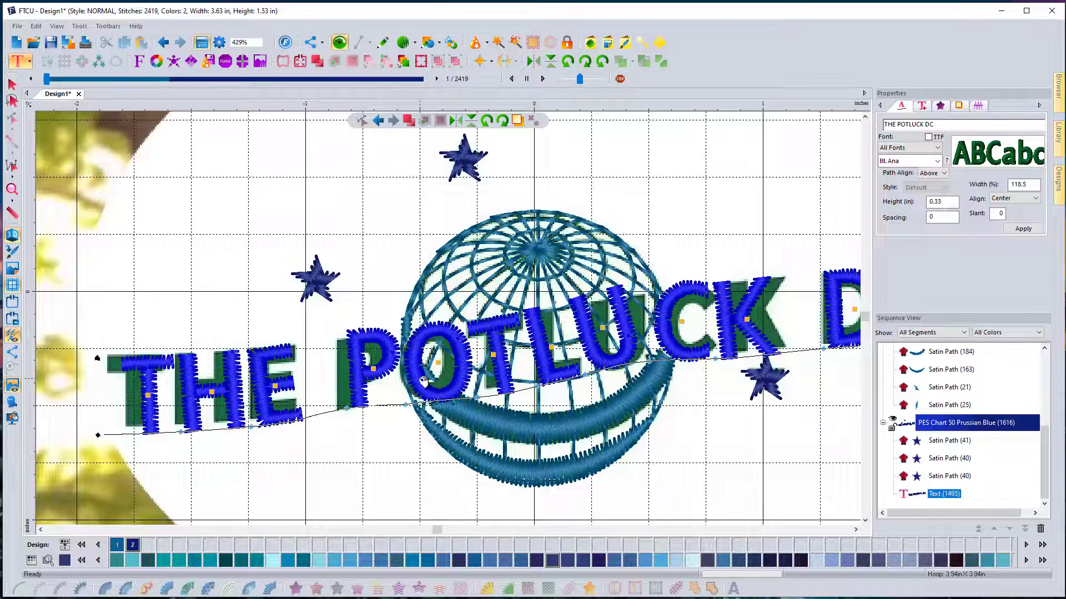
pyautogui.moveTo(424, 387); pyautogui.dragTo(419, 388)
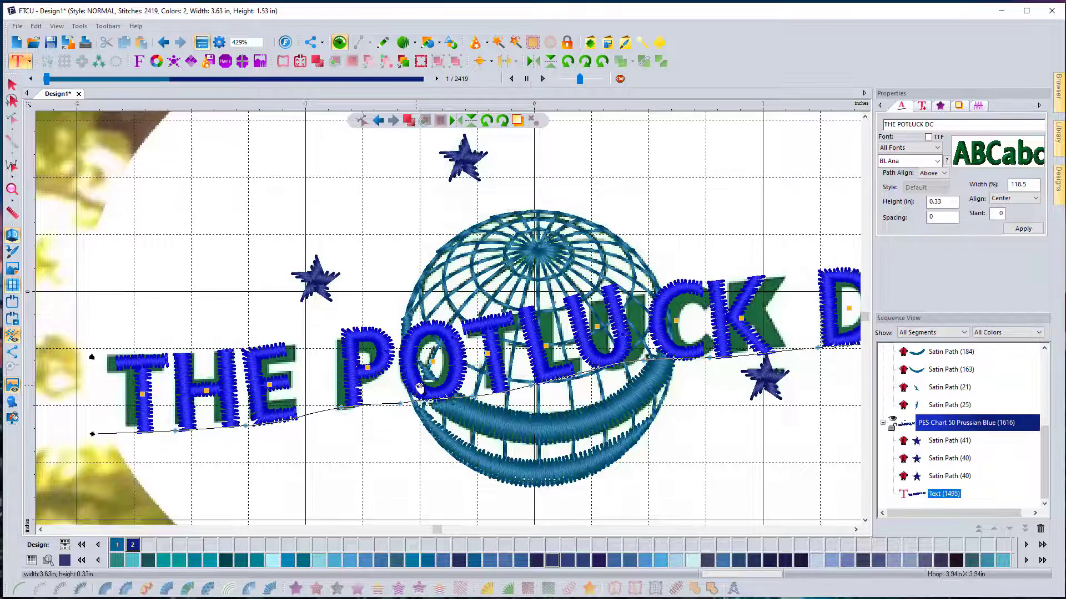
# - Nudge the THE POTLUCK DC lettering slightly left, deselect it, and hide the logo backdrop
pyautogui.moveTo(420, 387); pyautogui.dragTo(417, 387)
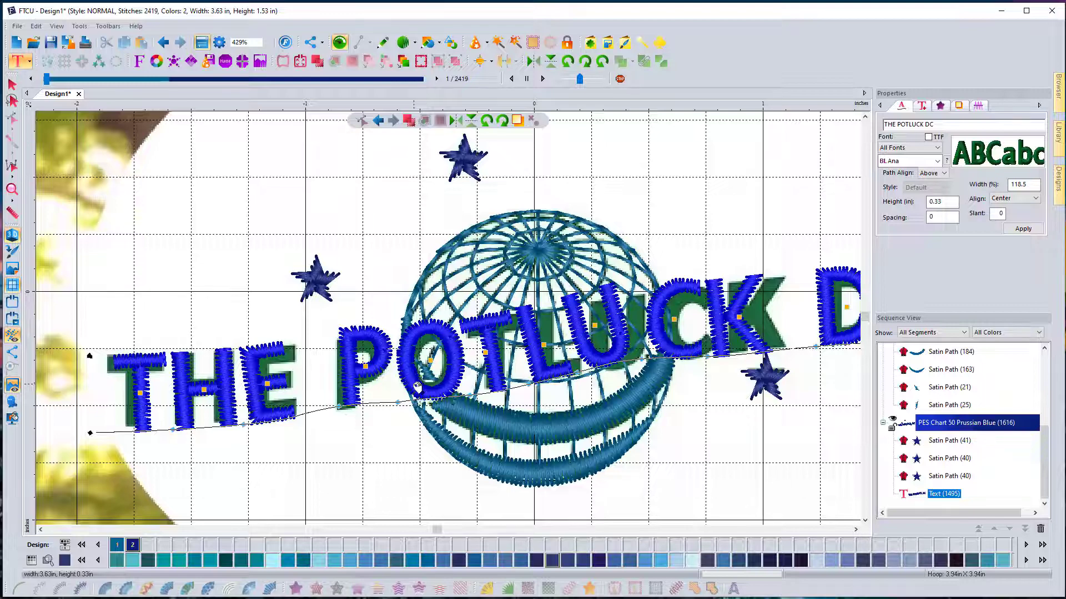
pyautogui.click(342, 459)
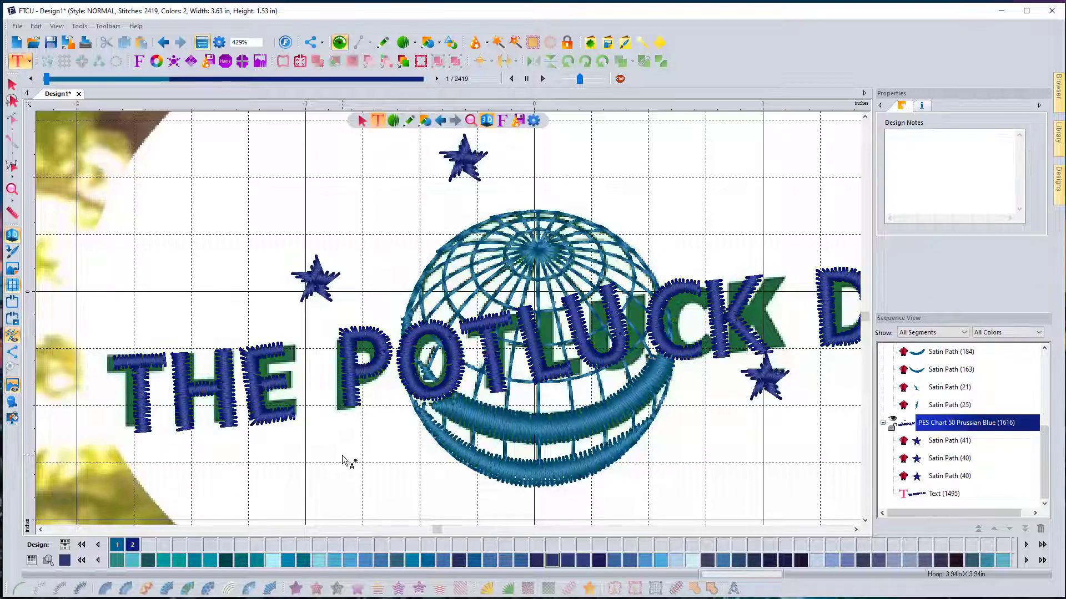
pyautogui.click(12, 385)
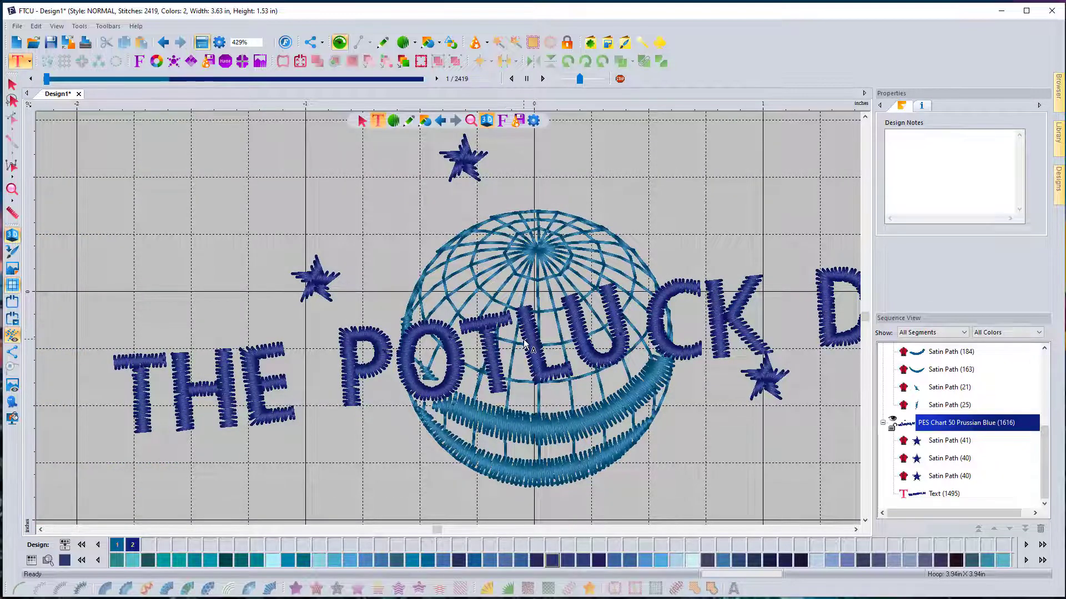
pyautogui.scroll(-2, 534, 357)
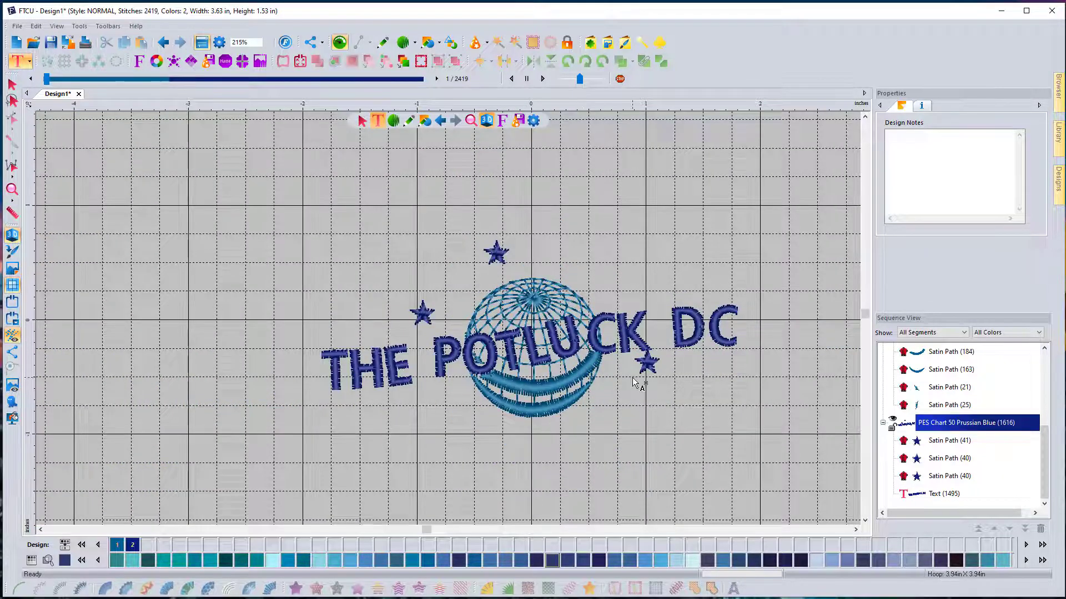
# - Select the whole design, recolor it to Floriani Poly 232 Spring Green, and deselect it
pyautogui.click(12, 85)
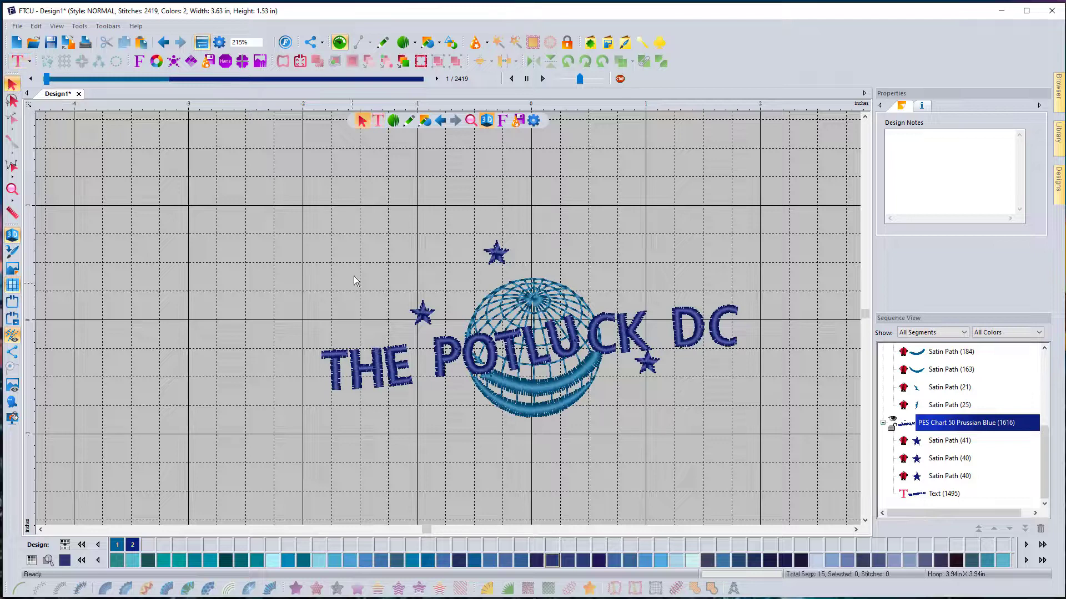
pyautogui.moveTo(259, 190); pyautogui.dragTo(788, 511)
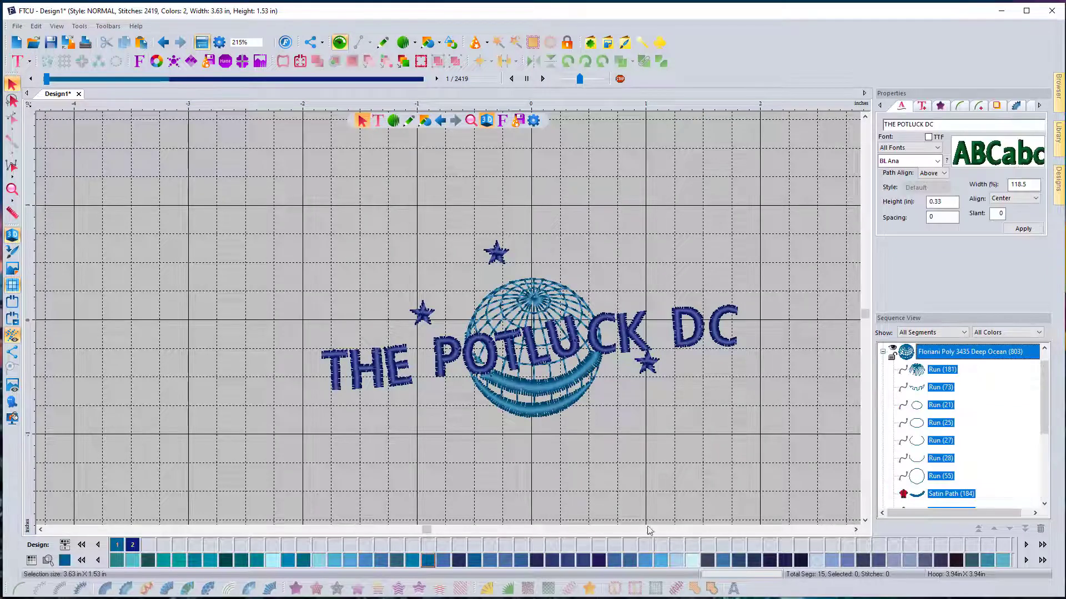
pyautogui.click(117, 560)
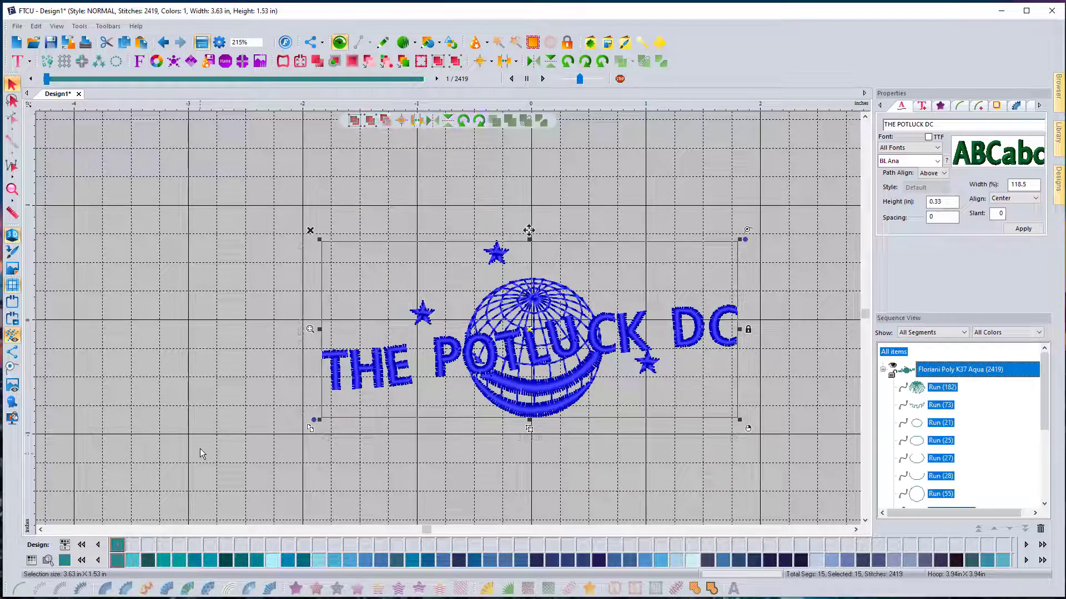
pyautogui.click(82, 560)
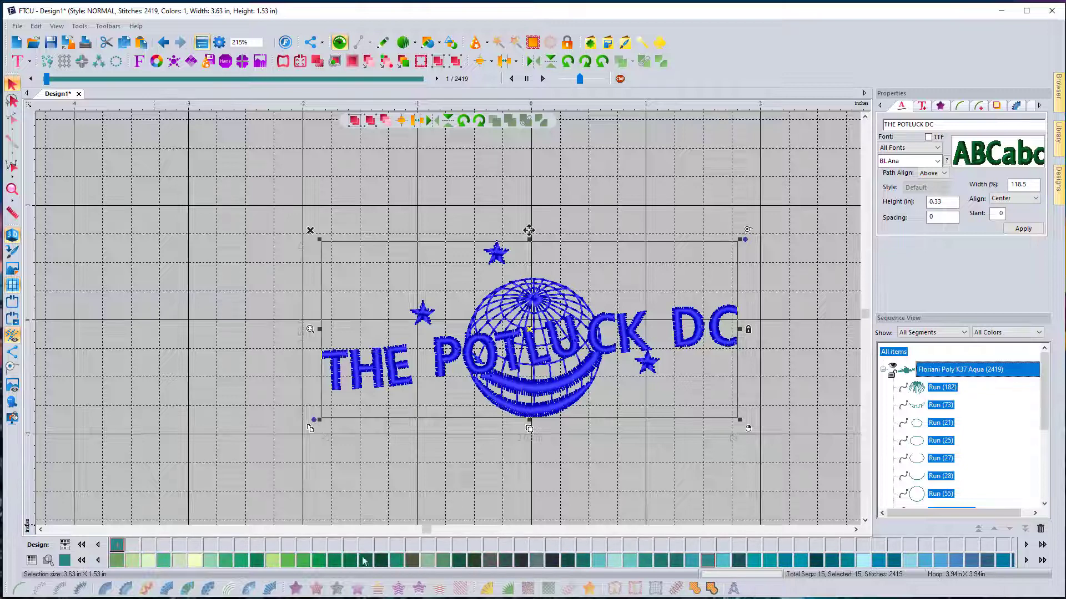
pyautogui.click(320, 560)
pyautogui.click(370, 398)
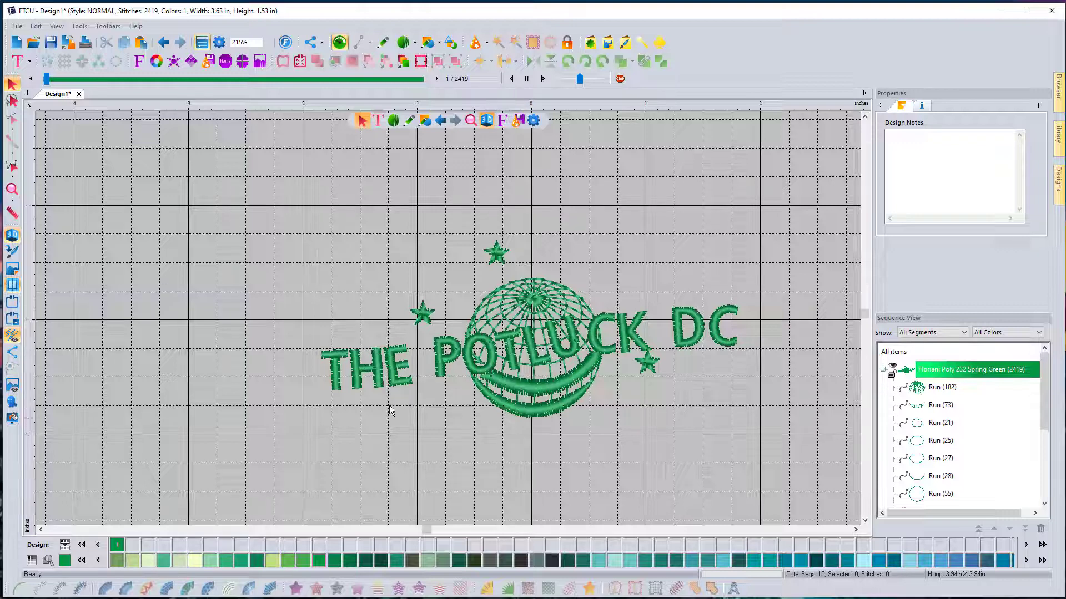
# - Run Save2Sew for the fabric Knit-Tshirt - I Digitized with all new style settings applied, and close the wizard at its print page
pyautogui.click(18, 26)
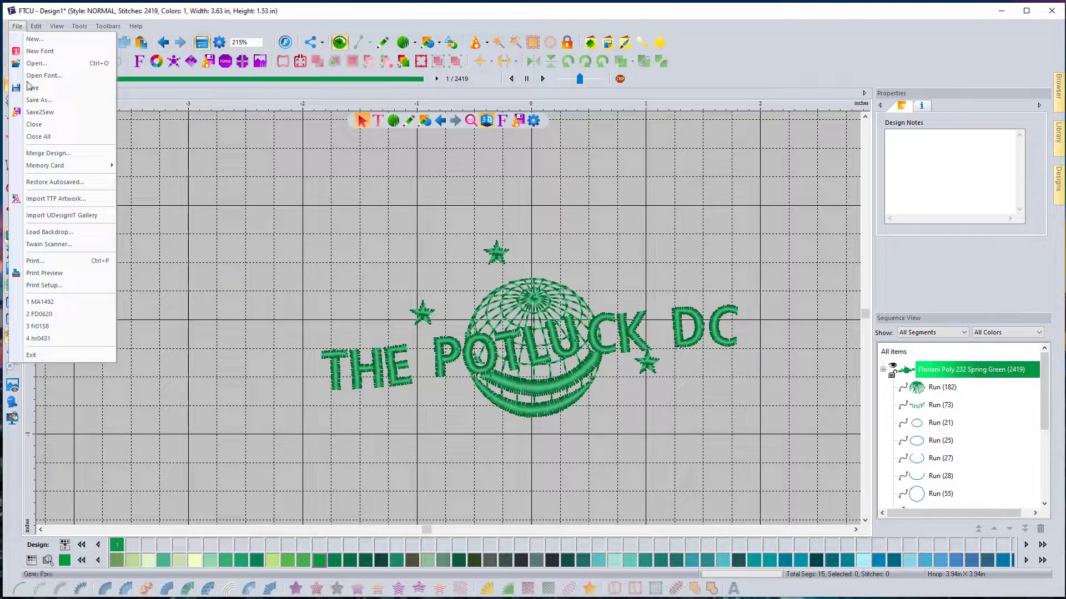
pyautogui.click(55, 116)
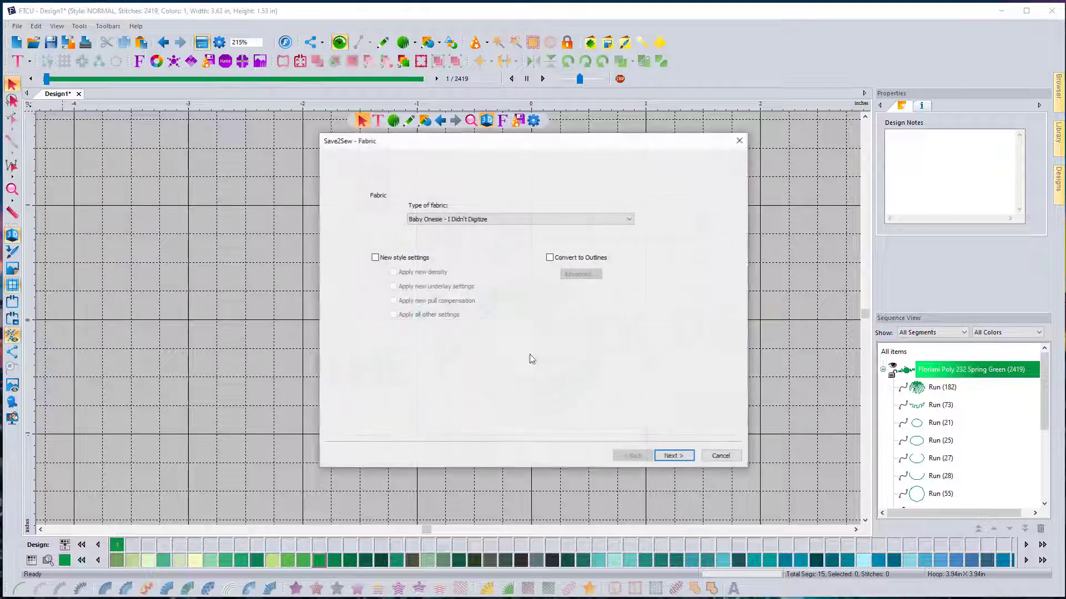
pyautogui.click(516, 220)
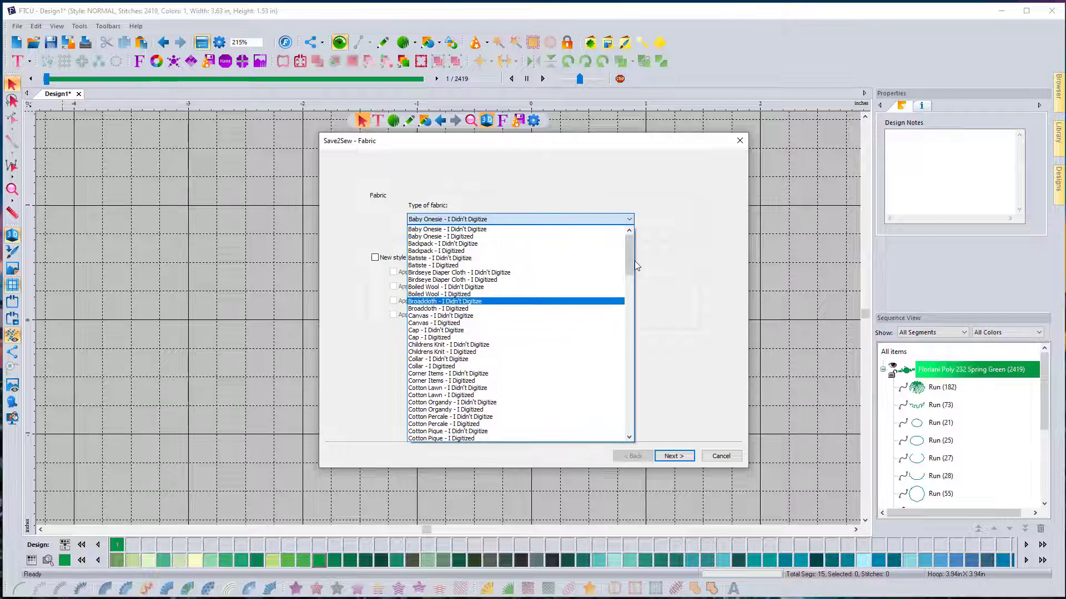
pyautogui.moveTo(632, 261); pyautogui.dragTo(629, 307)
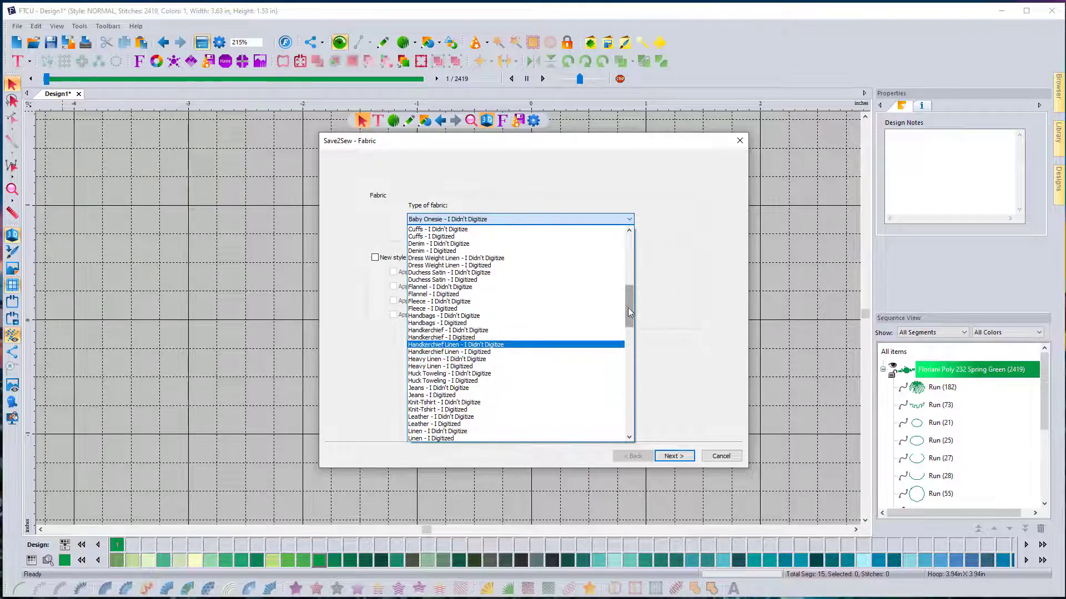
pyautogui.moveTo(628, 308); pyautogui.dragTo(624, 329)
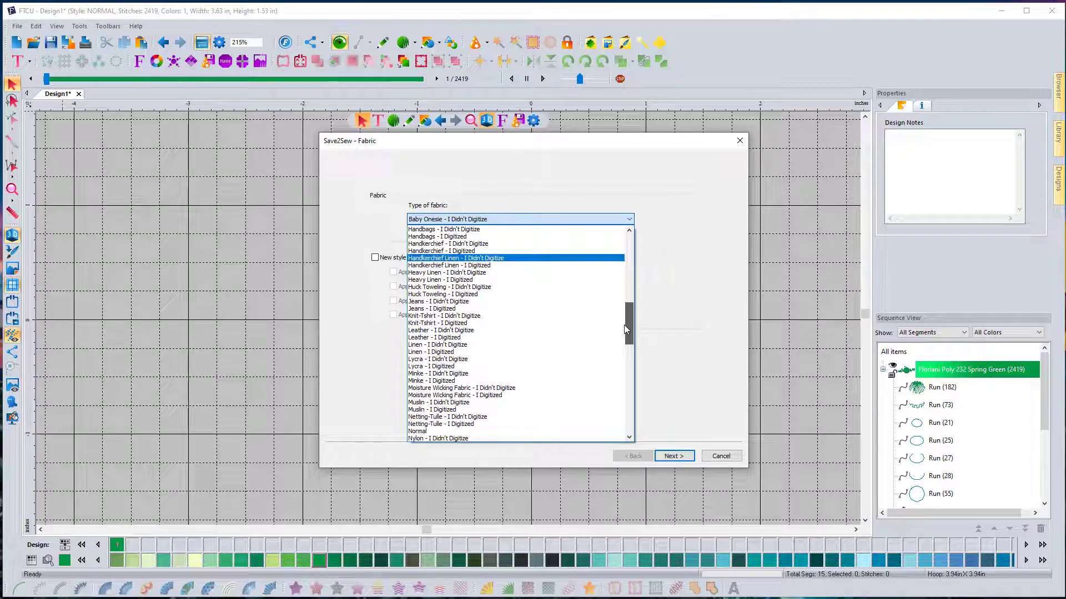
pyautogui.click(466, 323)
pyautogui.click(375, 258)
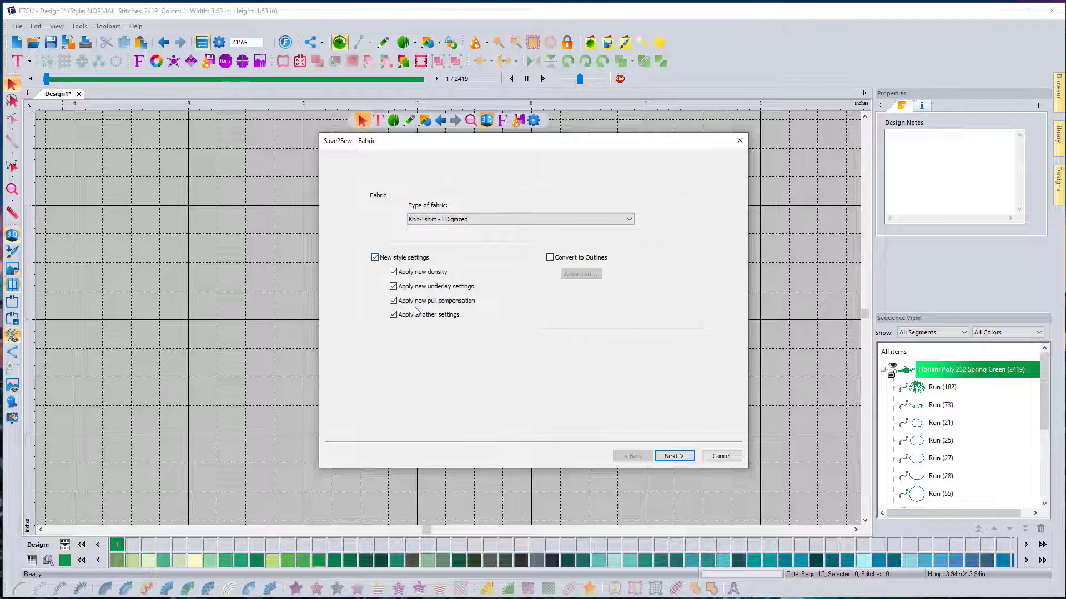
pyautogui.click(676, 458)
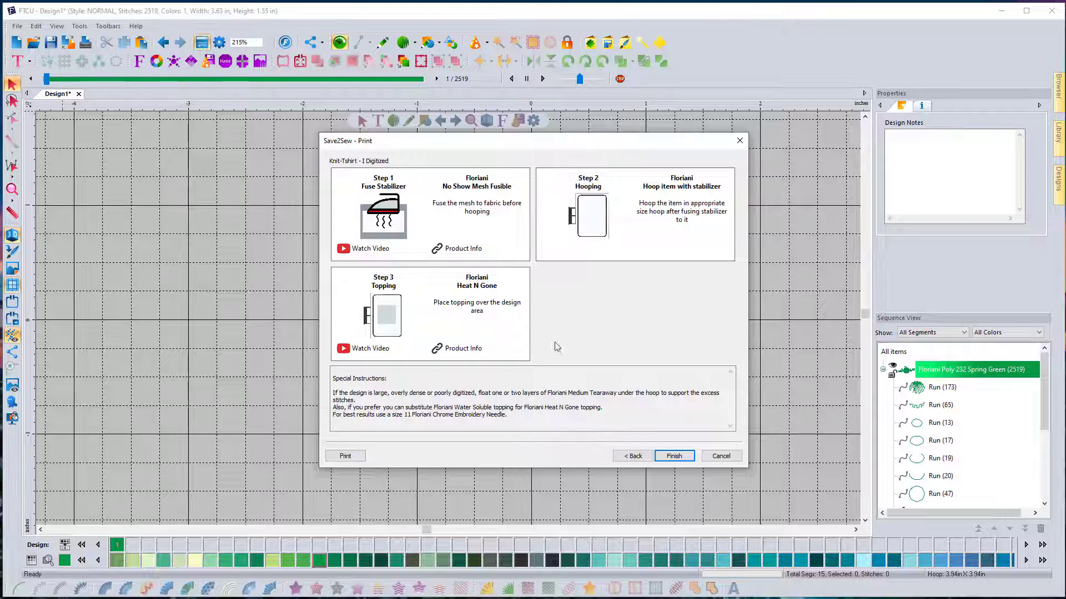
pyautogui.click(721, 456)
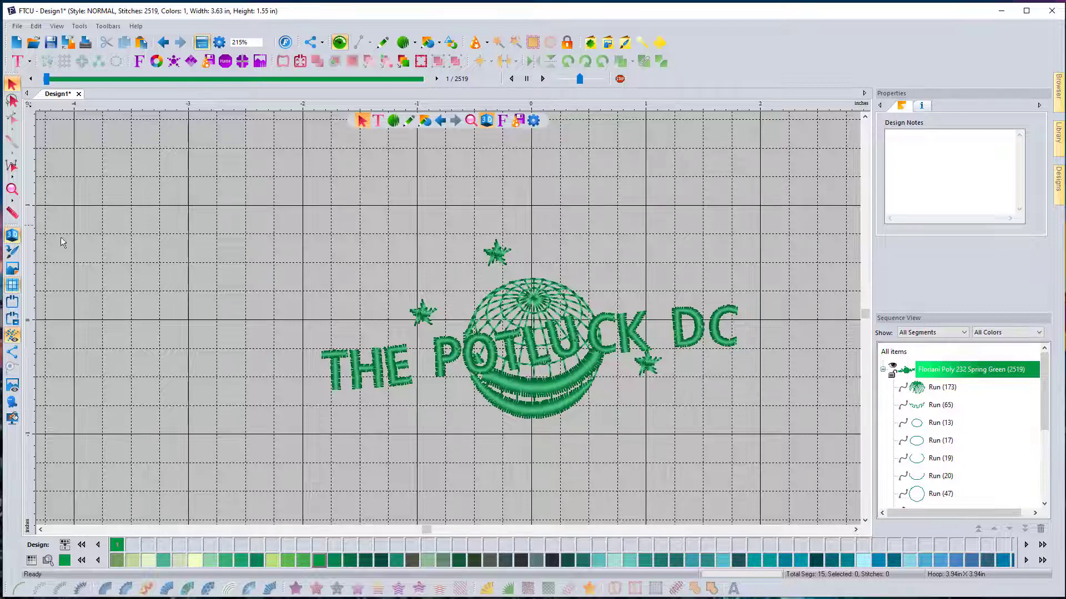
# - Switch 3D stitch drawing off and back on, and show the logo backdrop behind the design
pyautogui.click(13, 238)
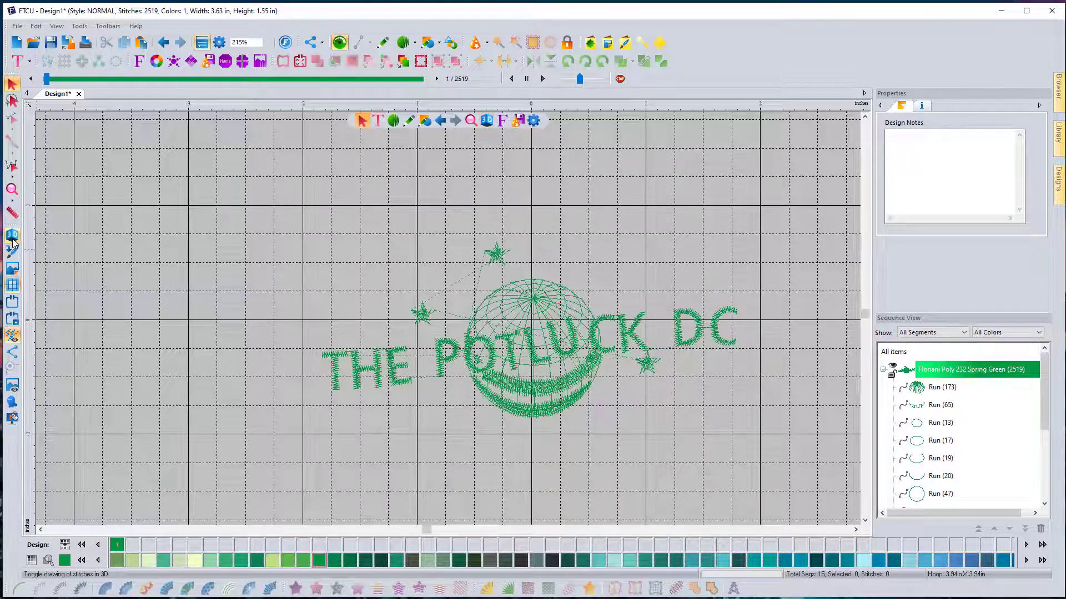
pyautogui.click(13, 240)
pyautogui.click(19, 269)
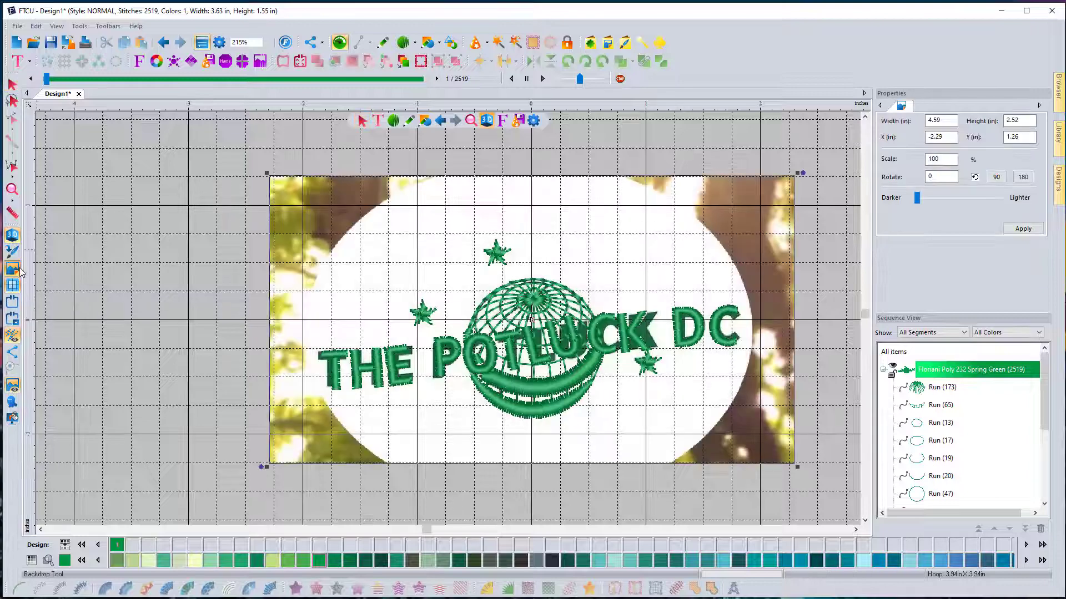
pyautogui.scroll(1, 588, 347)
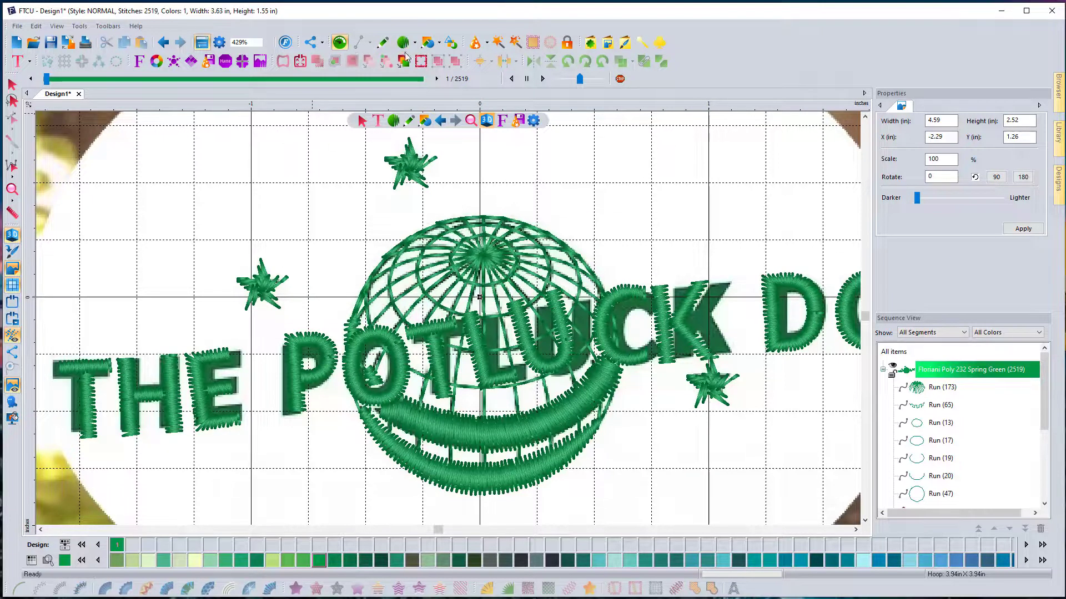
# - Duplicate the globe's outer circle run by copying it and pasting the copy into the sequence
pyautogui.click(429, 43)
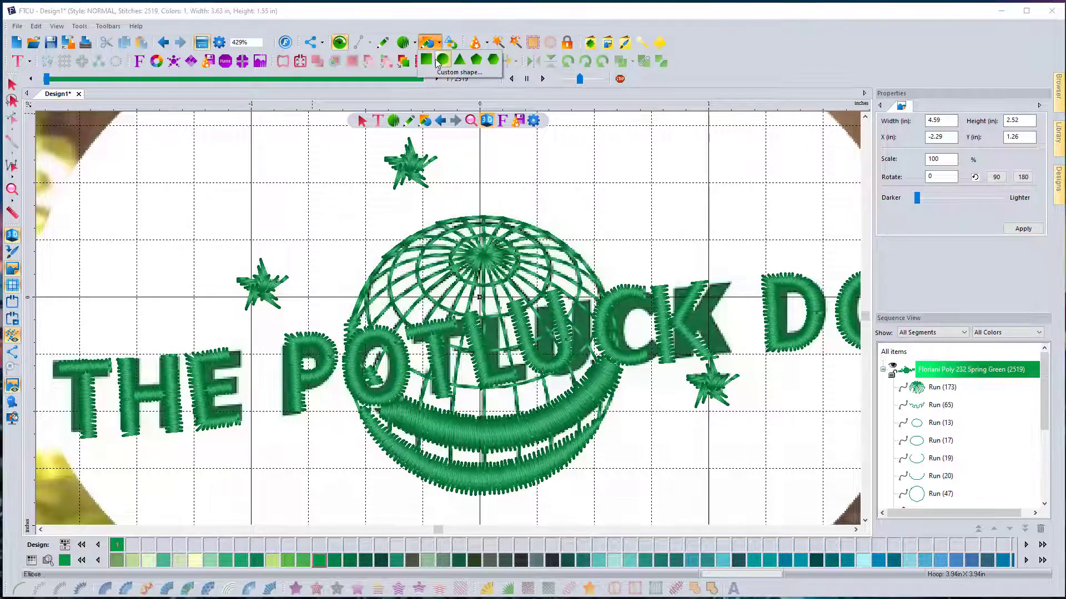
pyautogui.click(436, 62)
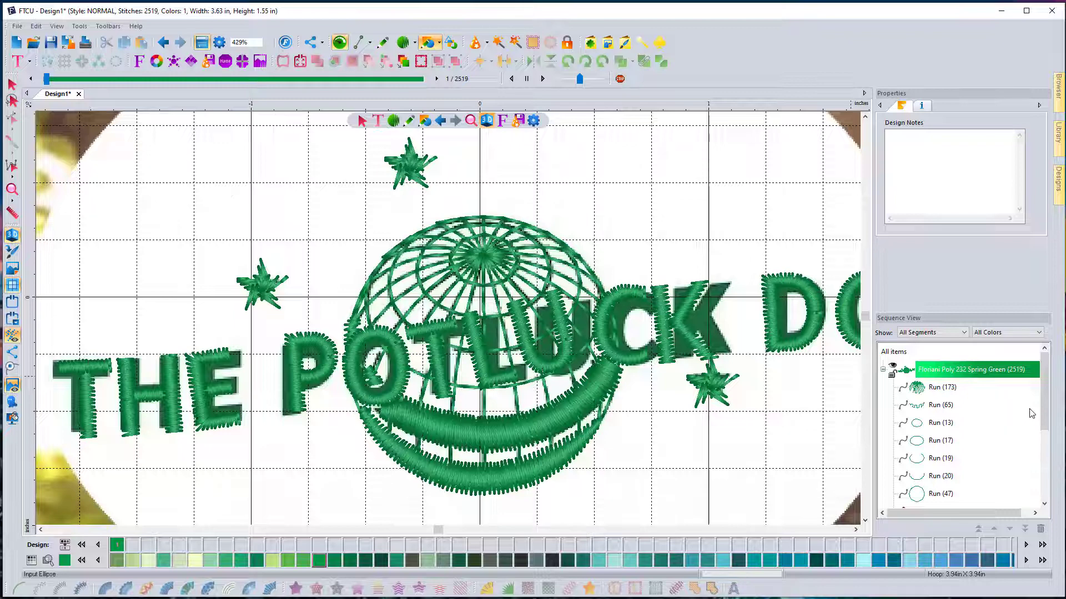
pyautogui.scroll(-1, 1040, 411)
pyautogui.click(940, 441)
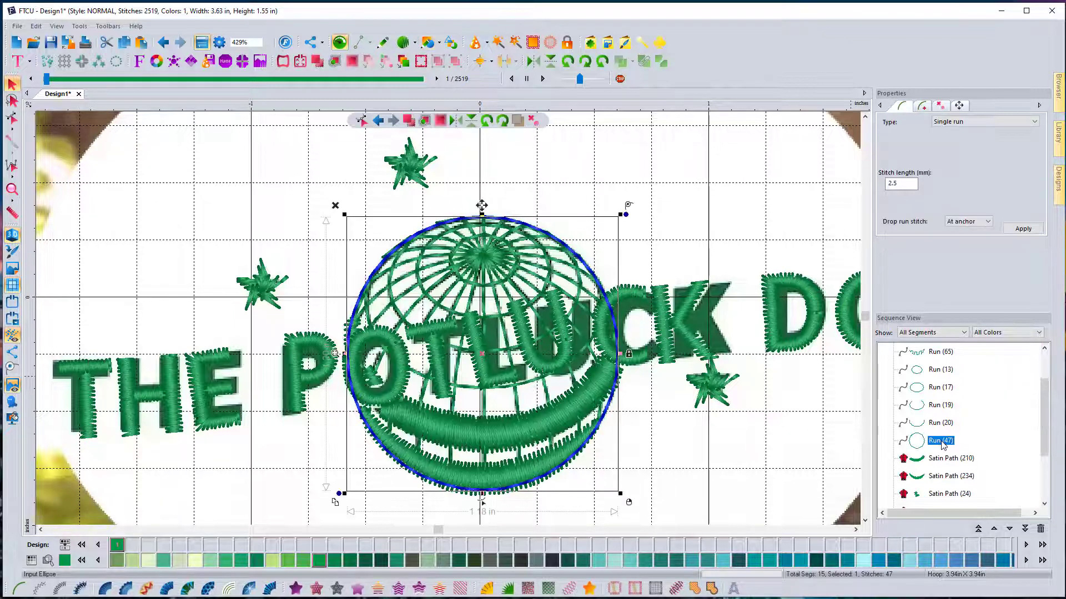
pyautogui.rightClick(943, 441)
pyautogui.click(981, 516)
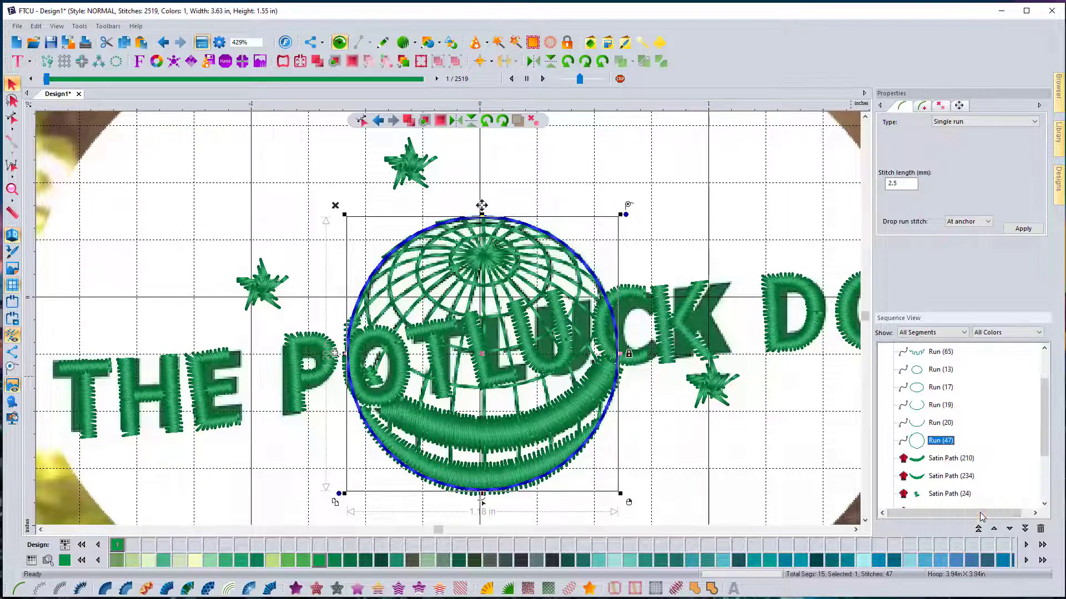
pyautogui.rightClick(941, 441)
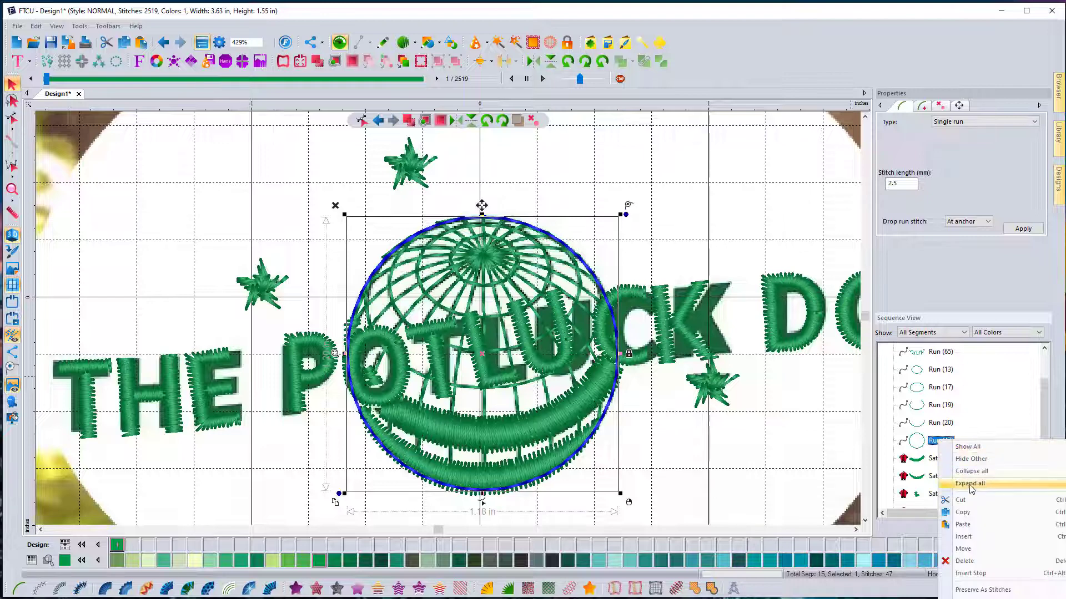
pyautogui.click(978, 524)
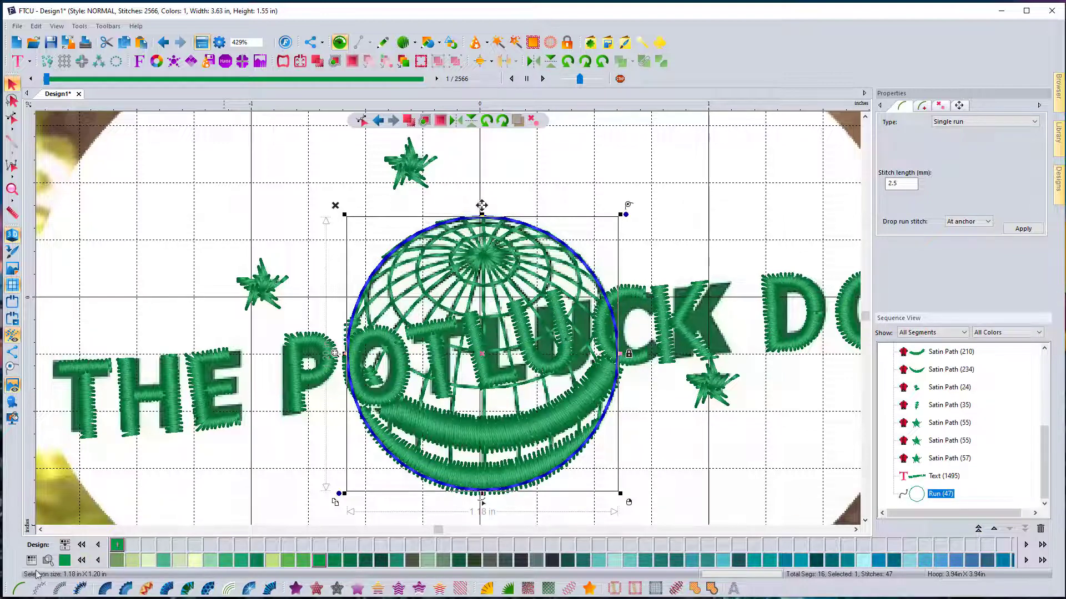
# - Recolor the pasted circle to Floriani Poly 850 Lamp Light and convert it to a fill
pyautogui.click(82, 560)
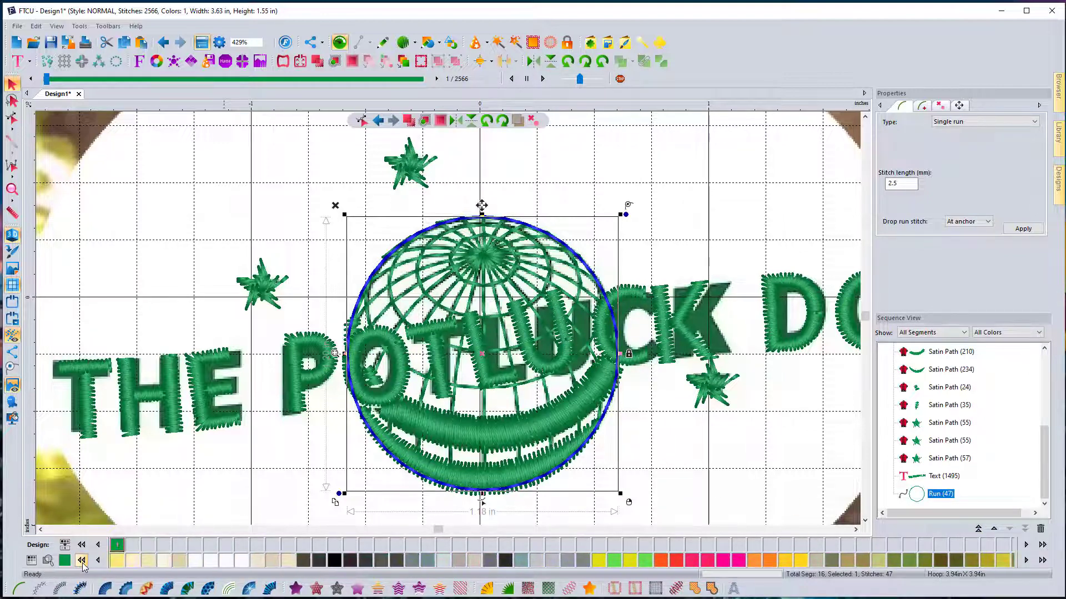
pyautogui.click(82, 560)
pyautogui.click(335, 560)
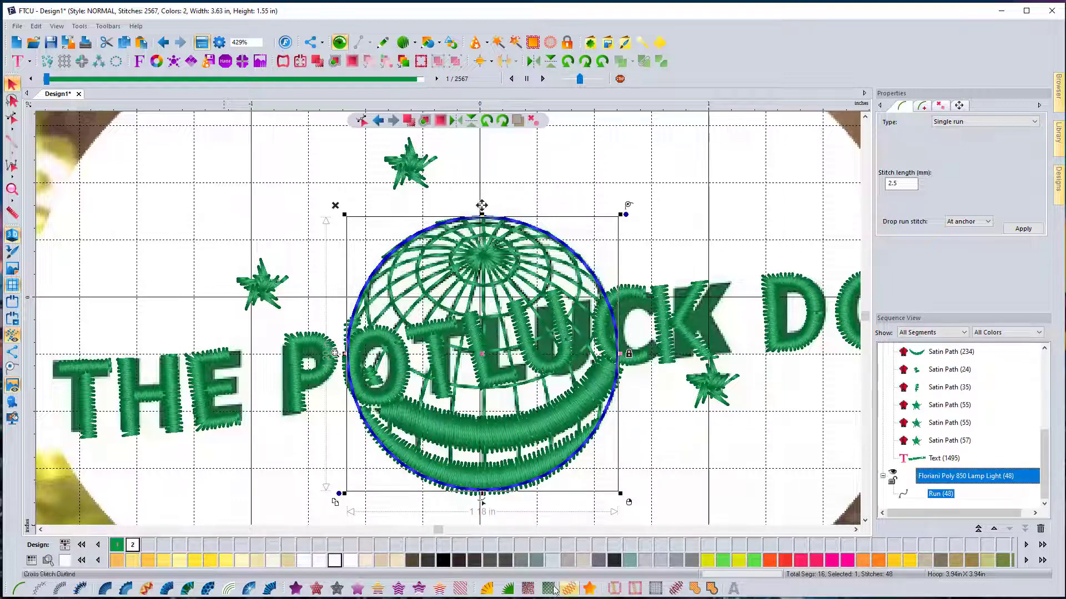
pyautogui.click(294, 588)
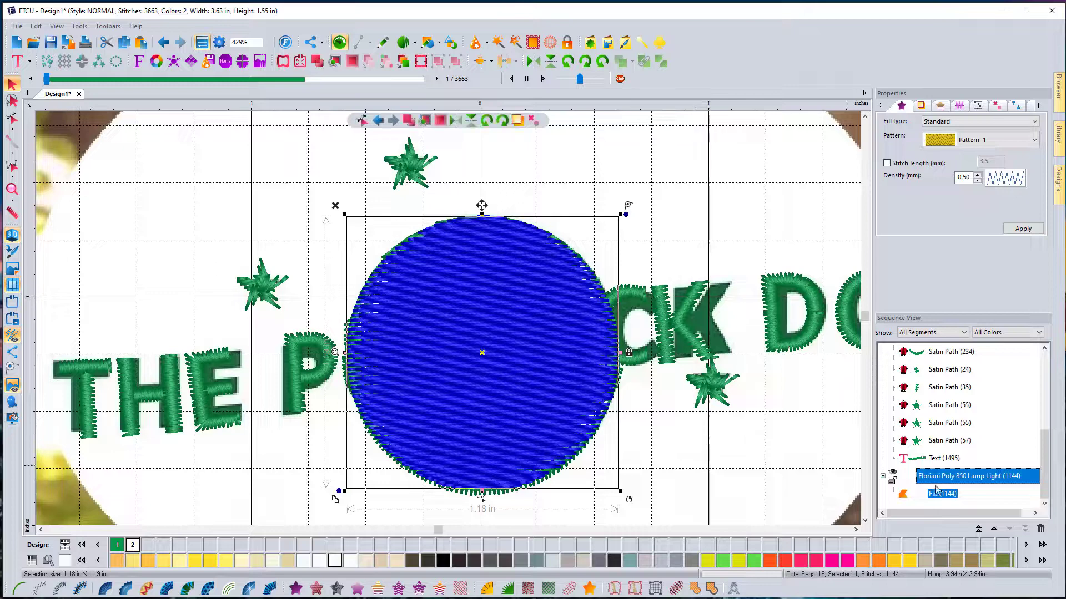
# - Move the Lamp Light fill to the start of the sequence so it stitches beneath the globe, and deselect it
pyautogui.rightClick(951, 479)
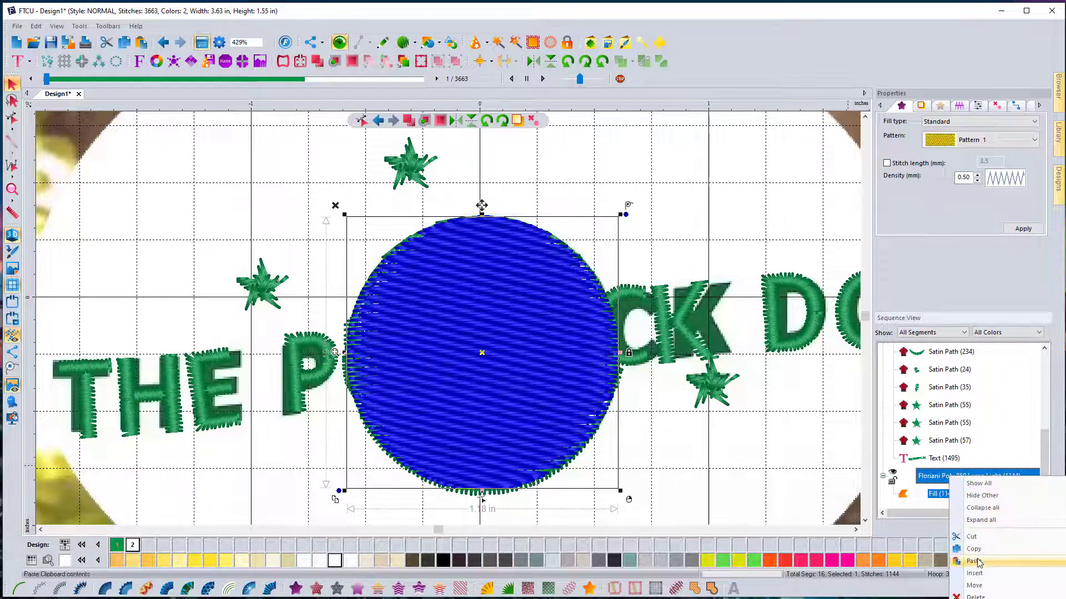
pyautogui.click(979, 586)
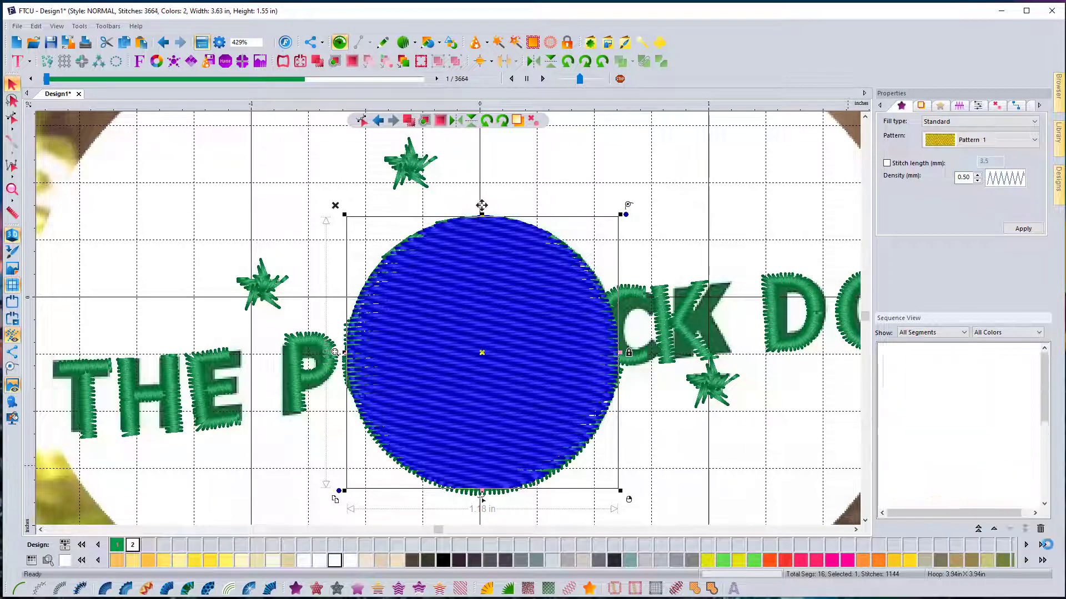
pyautogui.click(713, 215)
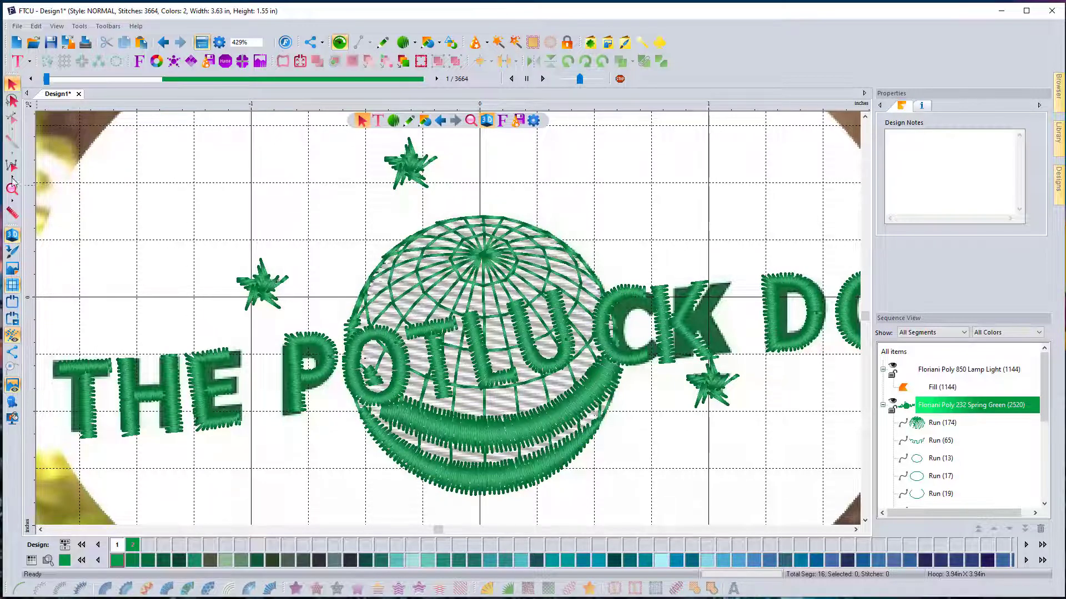
# - Hide the backdrop and run Save2Sew on the design for Pique Knit - I Digitized with all new style settings applied
pyautogui.click(12, 302)
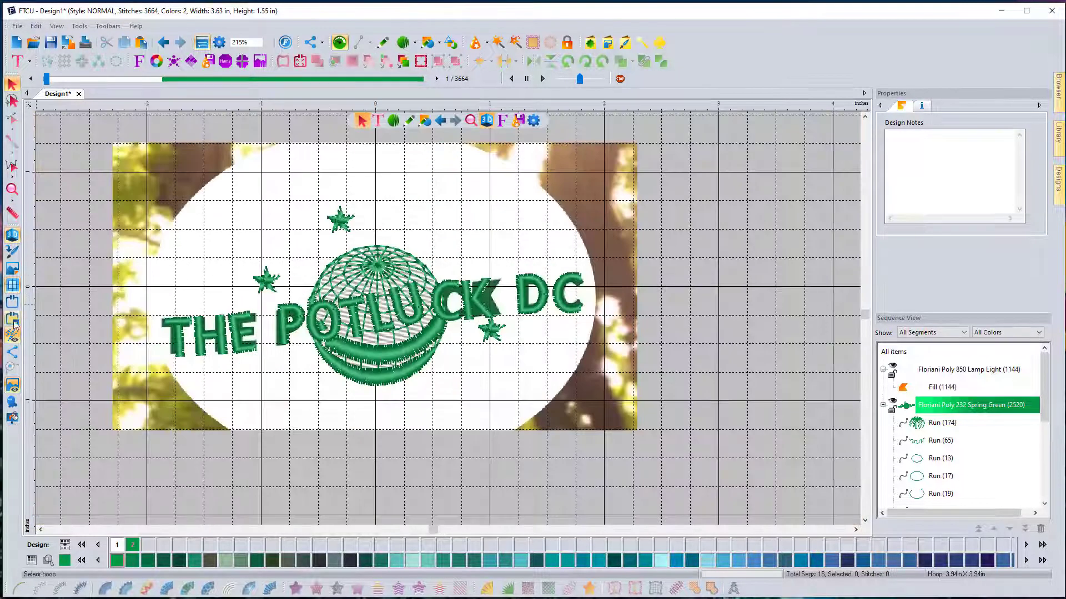
pyautogui.click(12, 386)
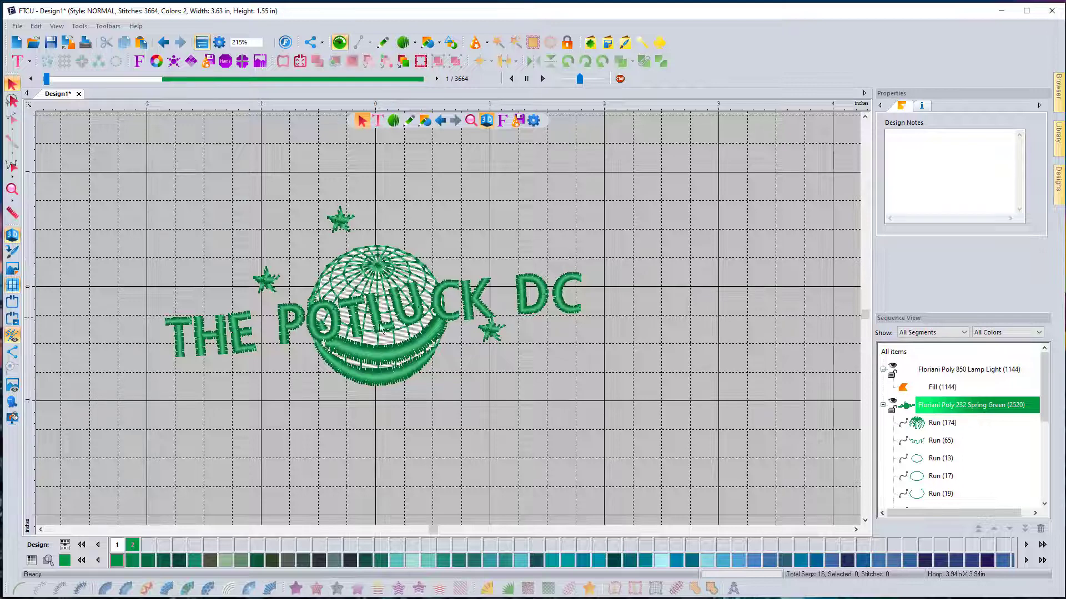
pyautogui.click(17, 27)
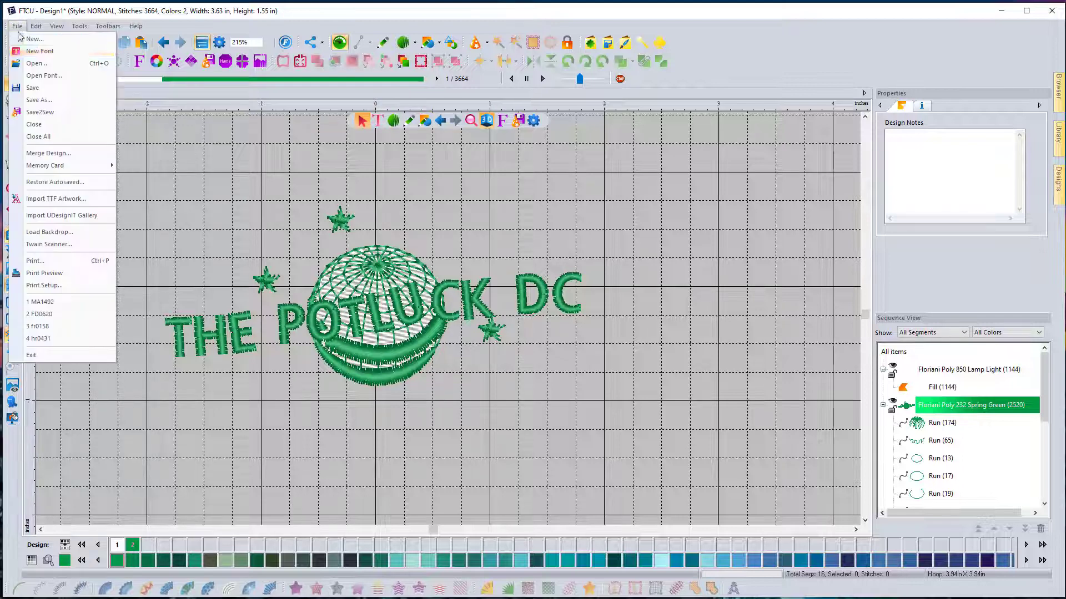
pyautogui.click(46, 116)
pyautogui.click(484, 222)
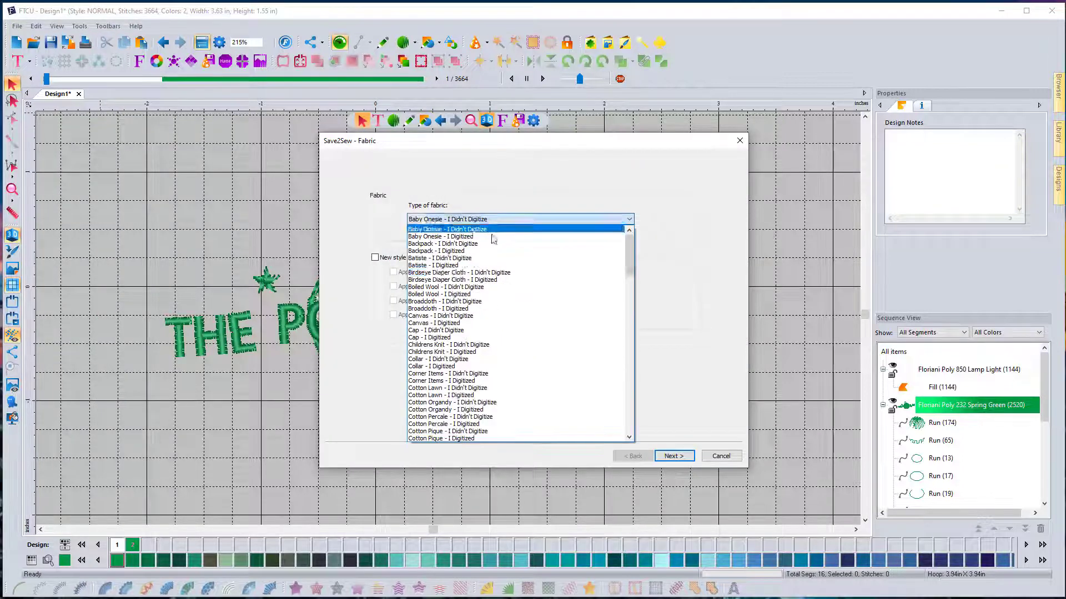
pyautogui.scroll(-3, 521, 361)
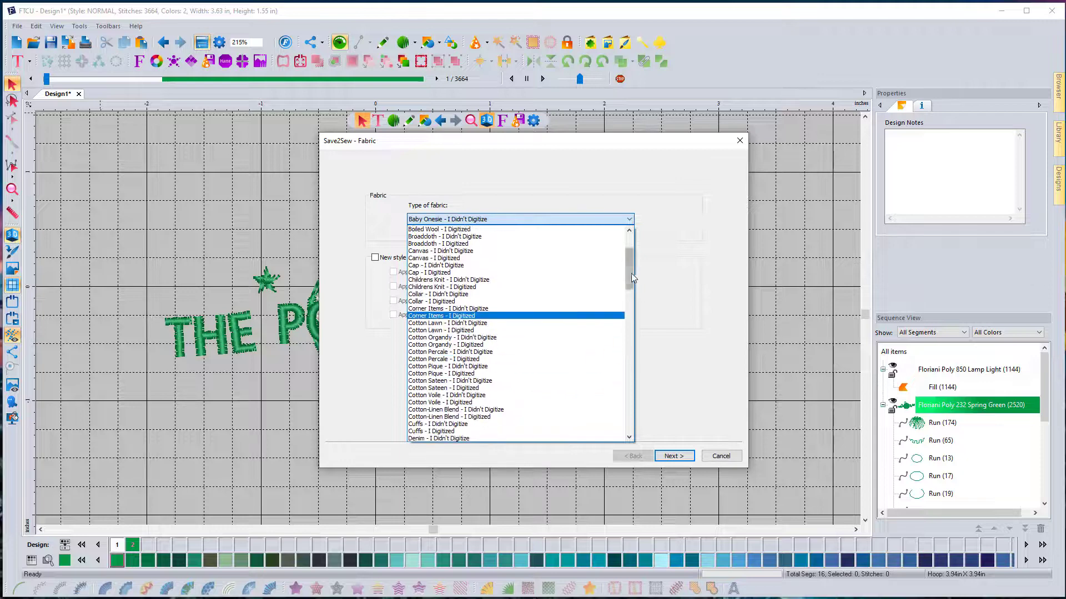
pyautogui.moveTo(630, 274); pyautogui.dragTo(627, 364)
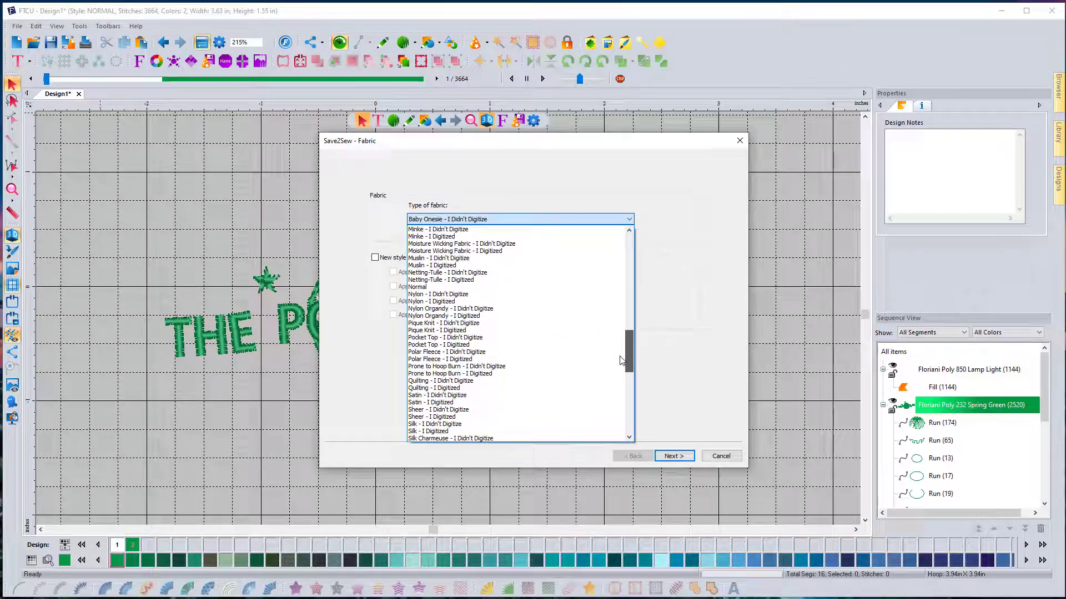
pyautogui.click(511, 331)
pyautogui.click(375, 257)
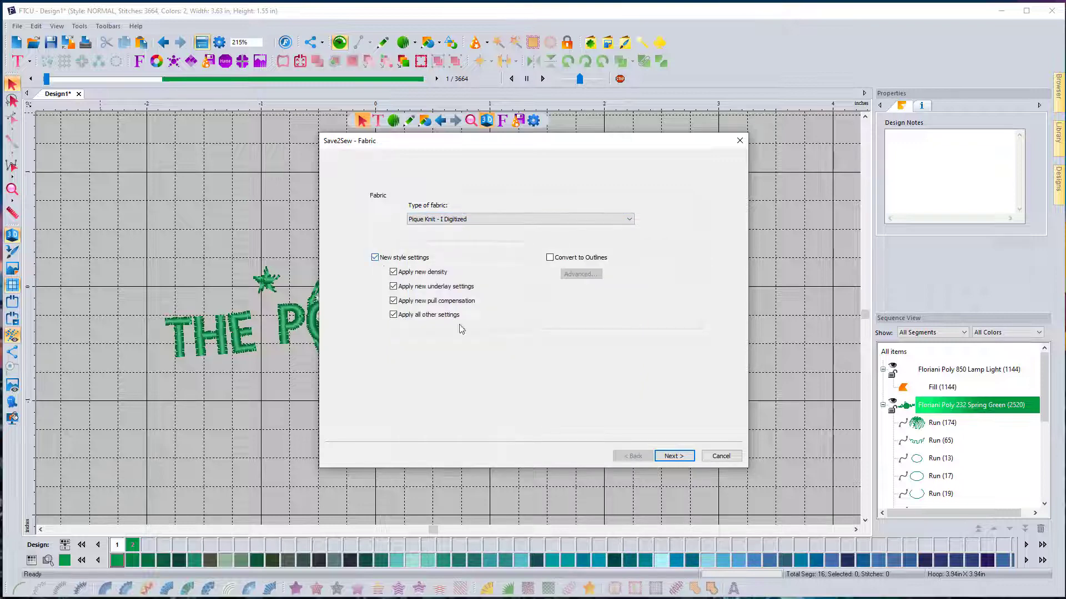
pyautogui.click(660, 455)
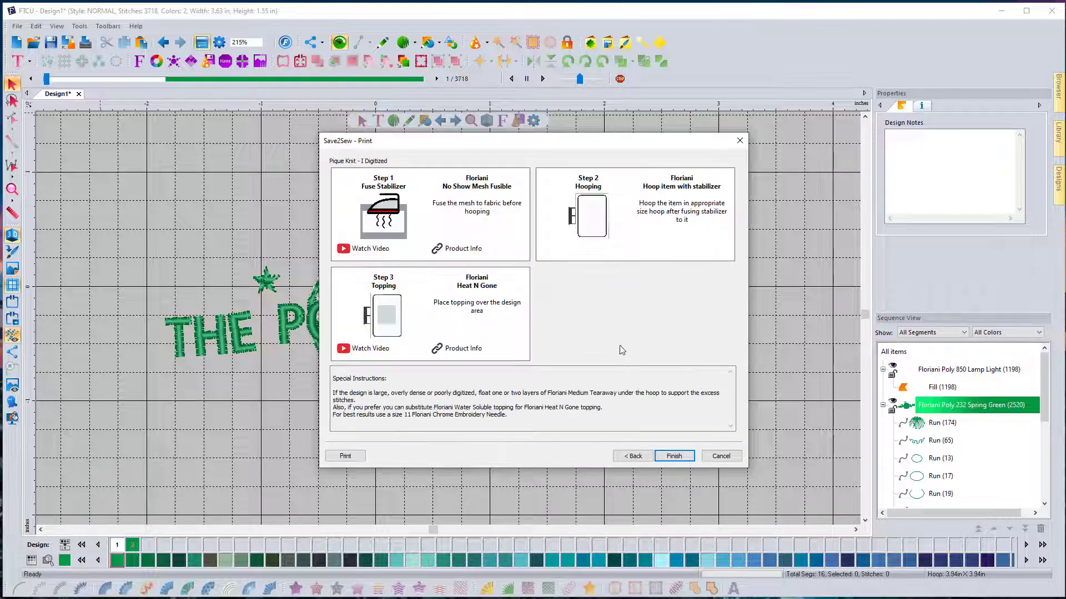
# - Finish Save2Sew and save the design in Documents as potluckdc in the Floriani WAF format
pyautogui.click(670, 458)
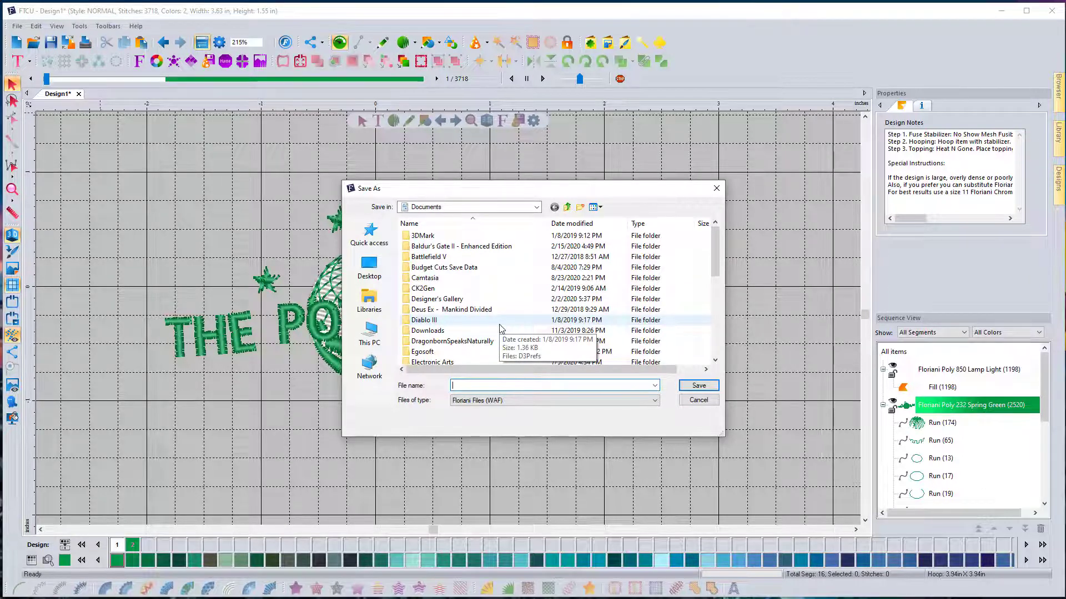
pyautogui.write('potluckdc')
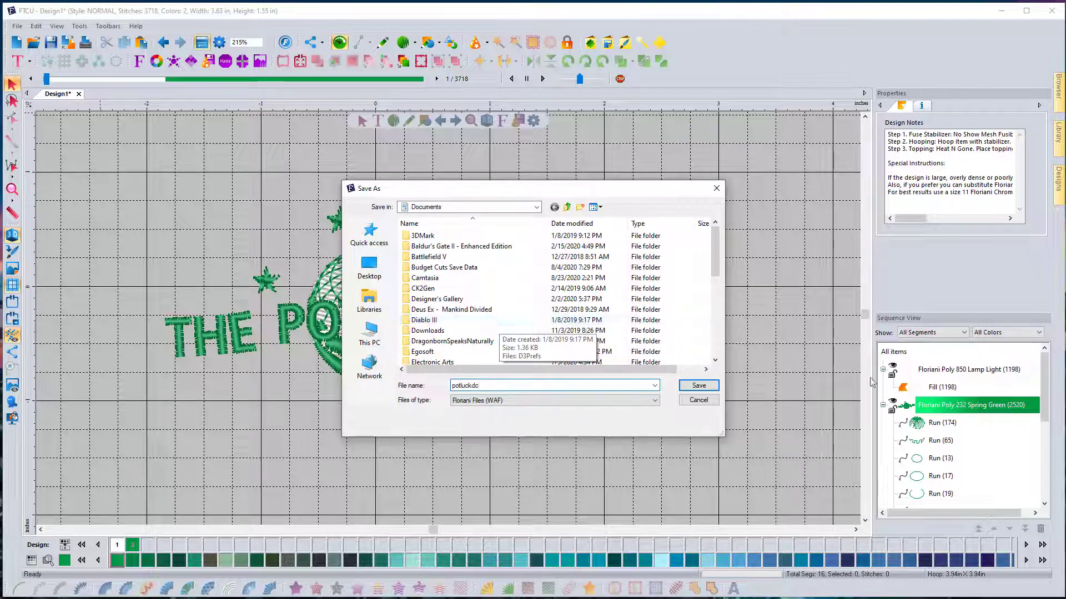
pyautogui.click(688, 389)
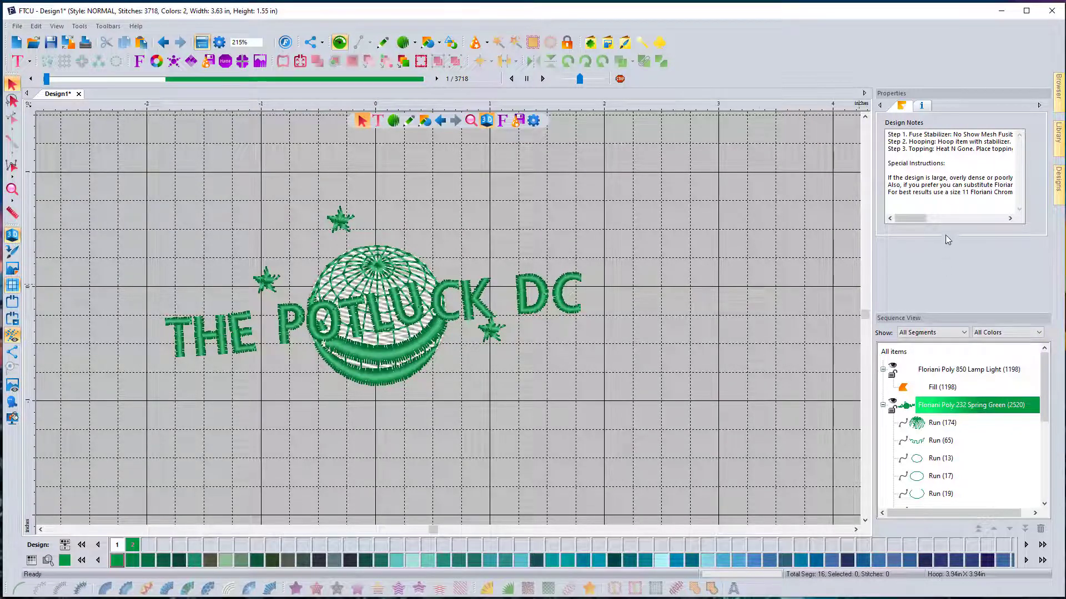
pyautogui.hotkey('ctrl', 'a')
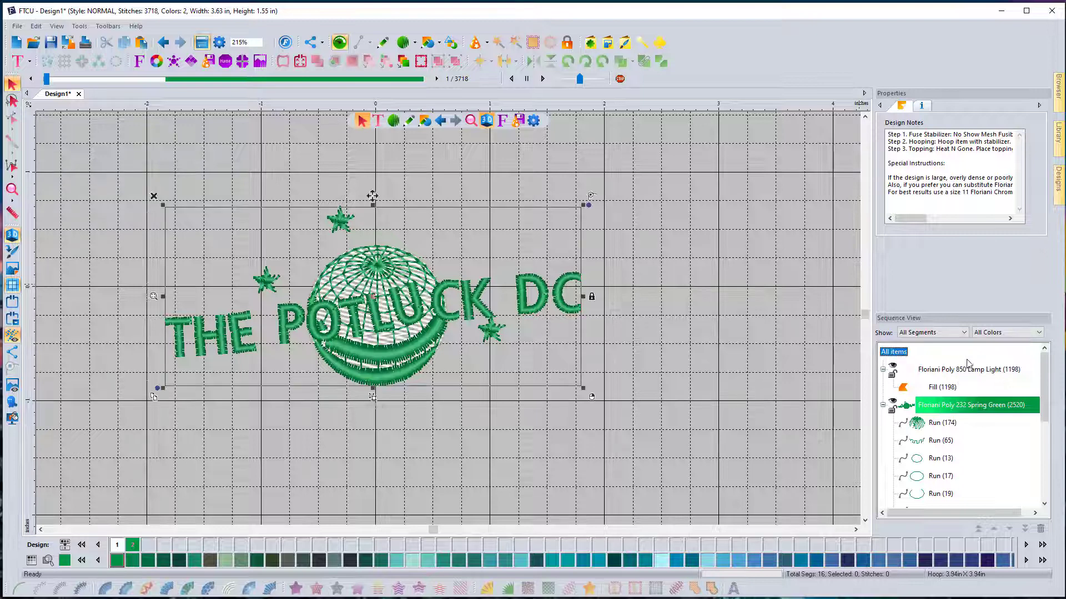
pyautogui.click(657, 219)
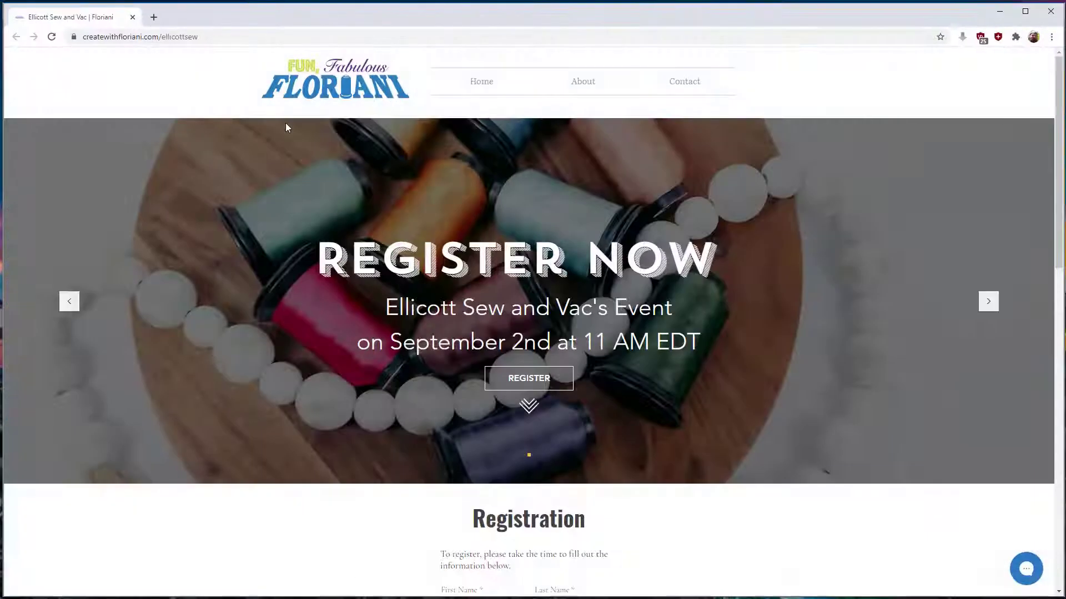
# - Switch to Chrome, look through the uploaded videos on the Ellicott City Sew Vac YouTube channel in a new tab, and close that tab
pyautogui.click(154, 18)
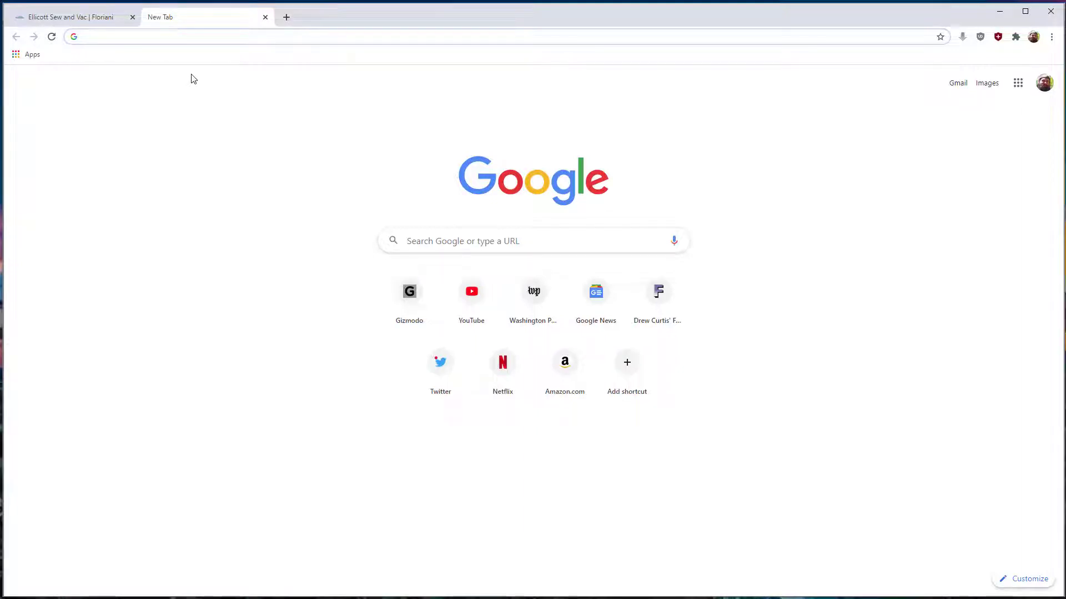
pyautogui.write('youtube.com')
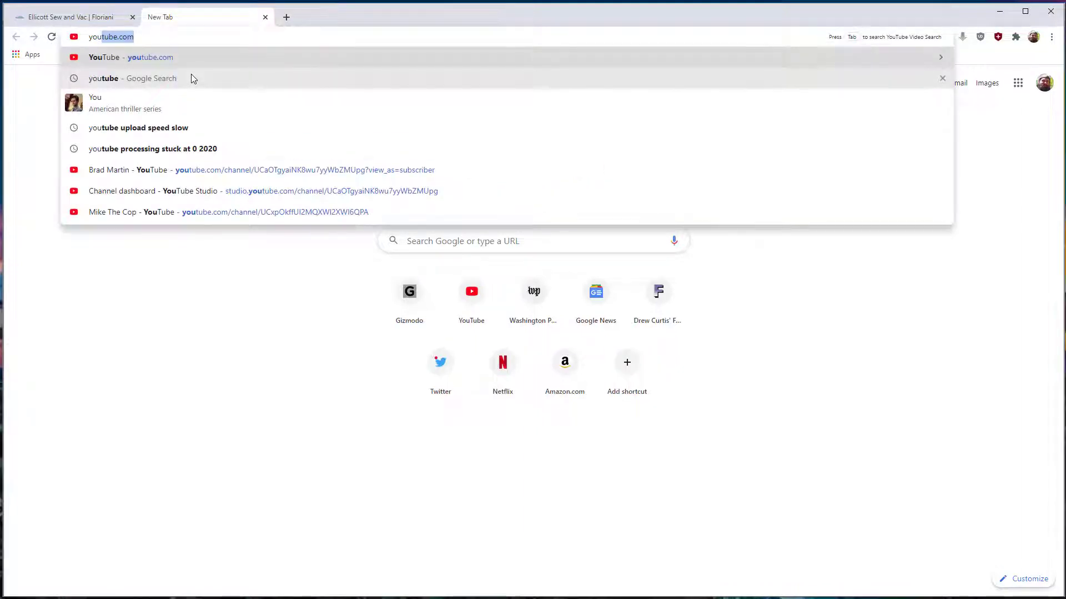
pyautogui.click(200, 171)
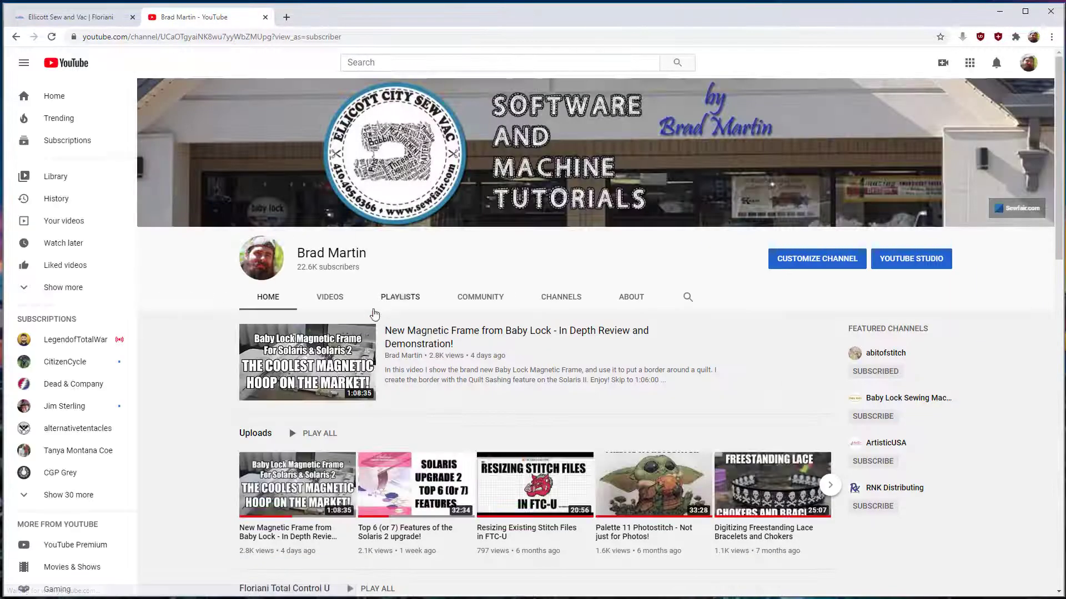
pyautogui.click(316, 298)
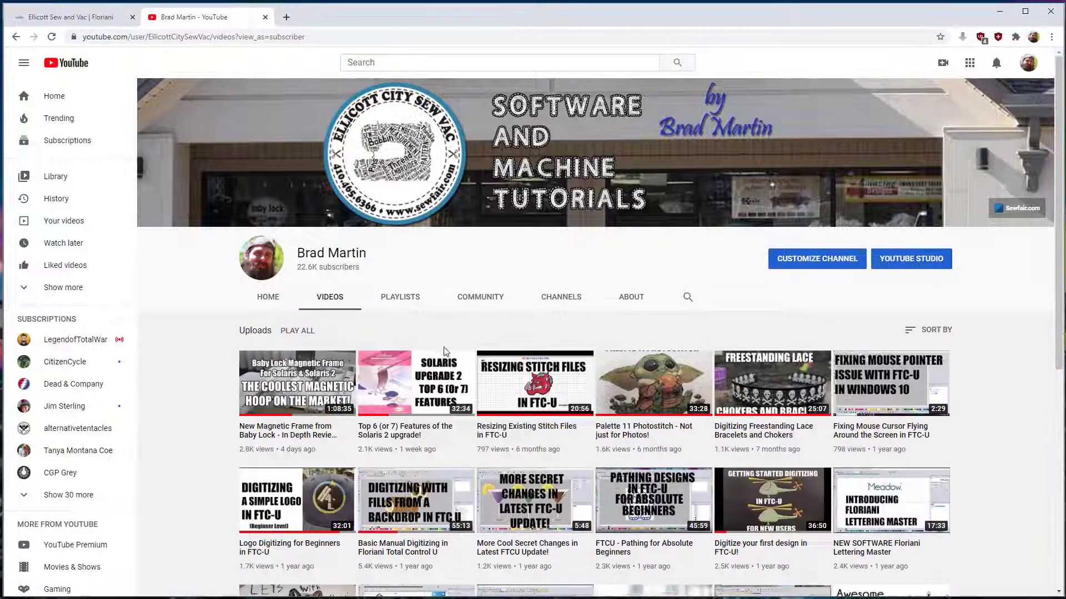
pyautogui.scroll(-1, 543, 376)
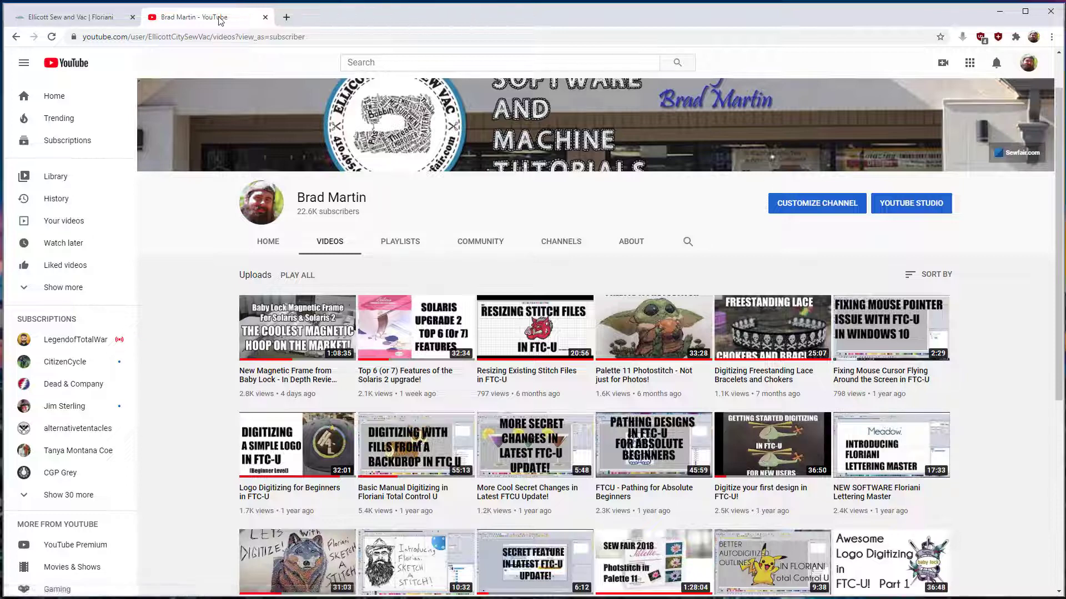
pyautogui.click(266, 17)
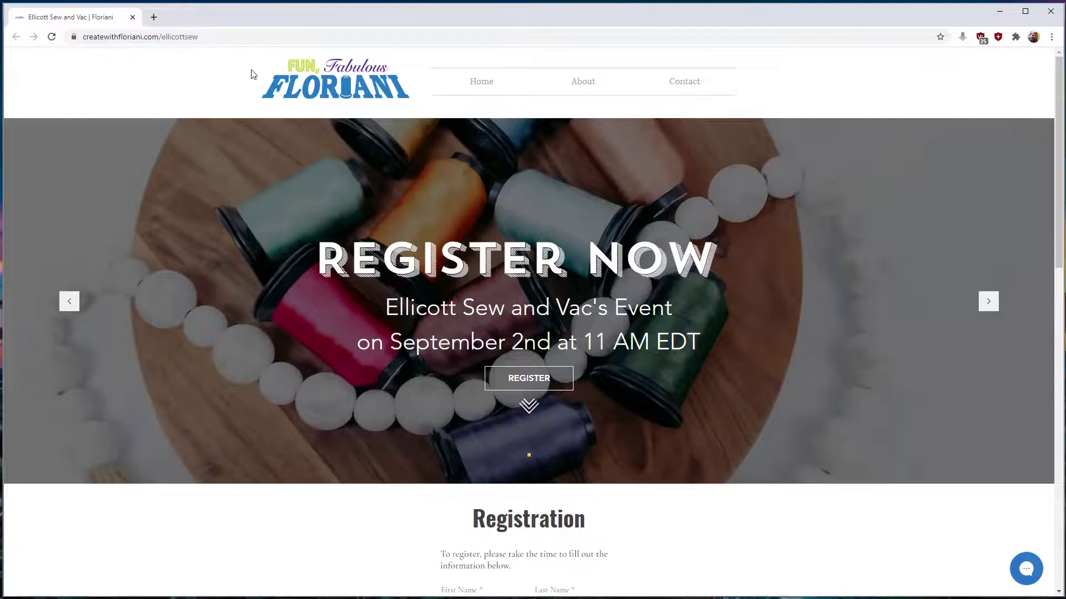